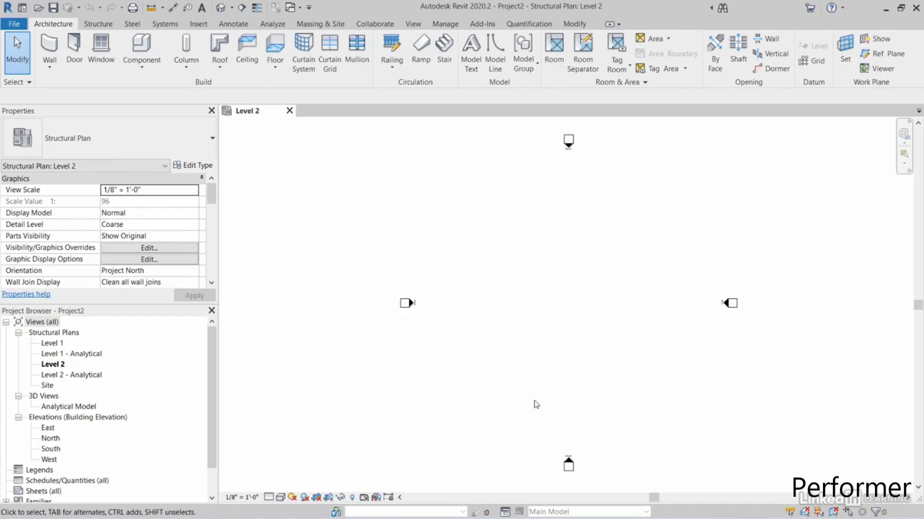
Step: Open the South building elevation from its marker in the Level 2 structural plan
{"action": "scroll", "coordinate": [583, 398], "scroll_direction": "up", "scroll_amount": 5}
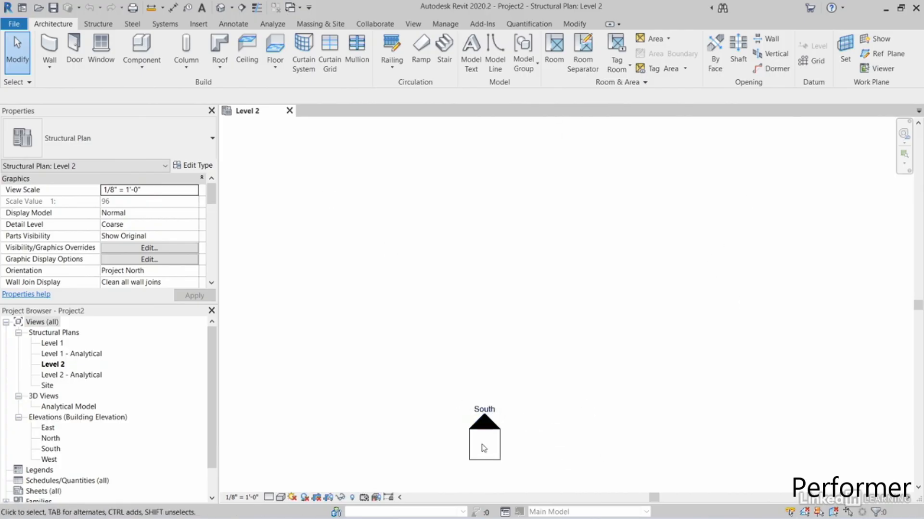
{"action": "double_click", "coordinate": [485, 413]}
{"action": "middle_click_drag", "start_coordinate": [674, 352], "coordinate": [538, 361]}
{"action": "scroll", "coordinate": [702, 313], "scroll_direction": "up", "scroll_amount": 2}
{"action": "scroll", "coordinate": [709, 323], "scroll_direction": "up", "scroll_amount": 2}
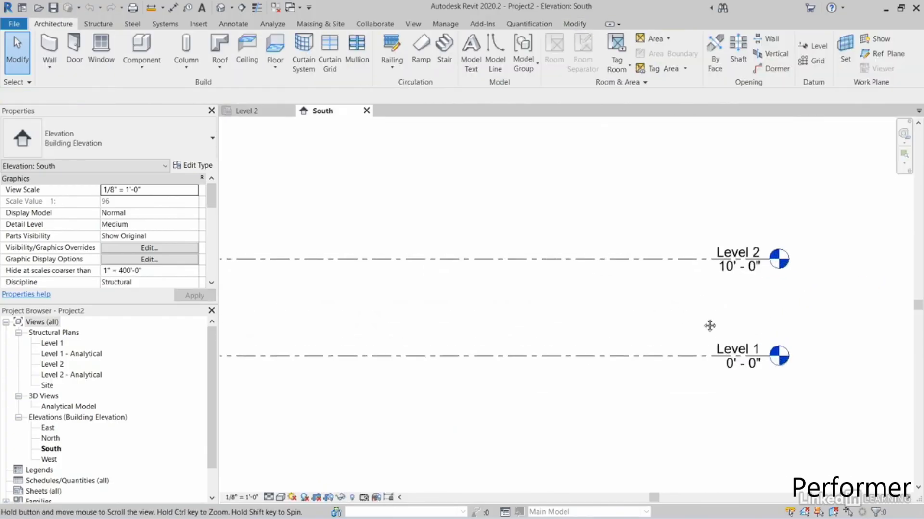
{"action": "scroll", "coordinate": [700, 311], "scroll_direction": "up", "scroll_amount": 1}
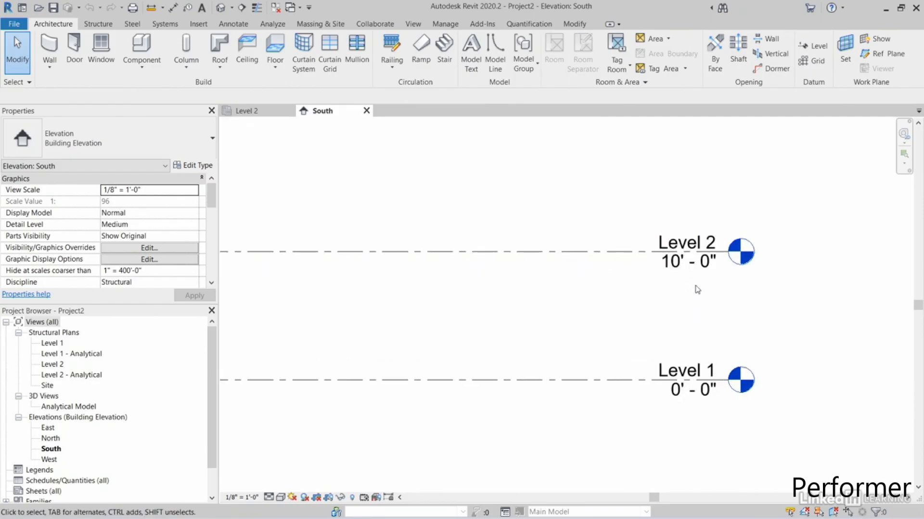
Step: Set the elevation of Level 2 to 12'-0" in the South elevation
{"action": "left_click", "coordinate": [691, 257]}
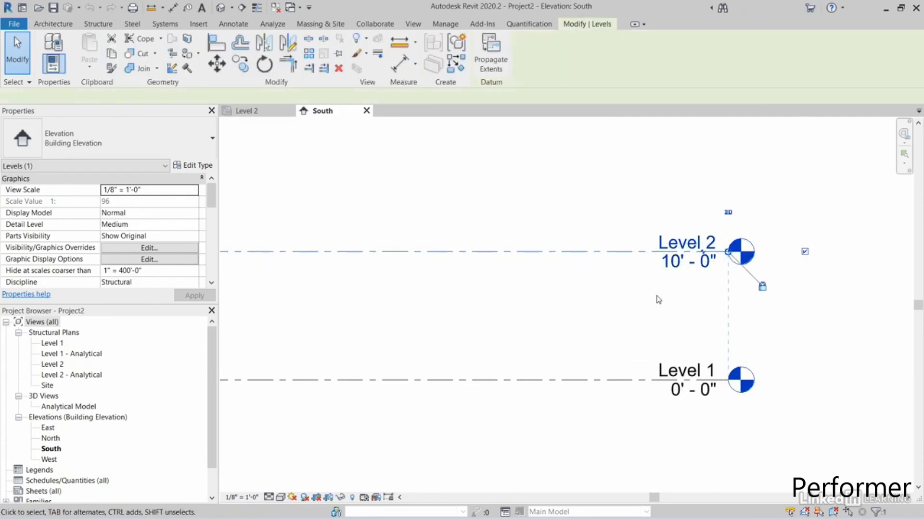
{"action": "left_click", "coordinate": [676, 262]}
{"action": "type", "text": "12"}
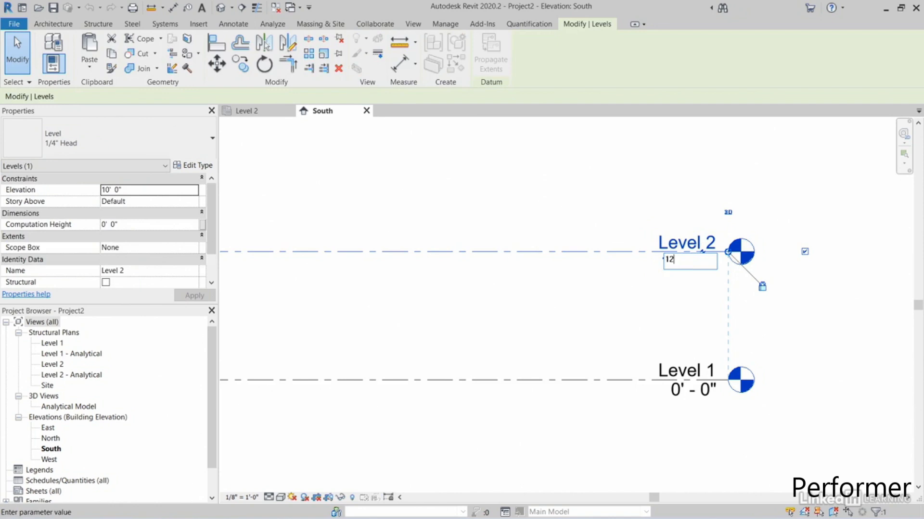
{"action": "key", "text": "Return"}
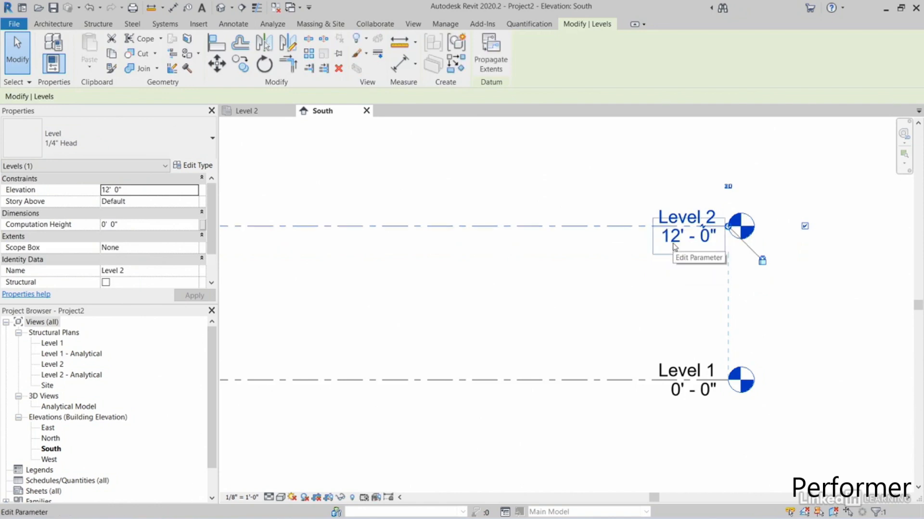
{"action": "mouse_move", "coordinate": [639, 303]}
{"action": "middle_mouse_down"}
{"action": "mouse_move", "coordinate": [620, 263]}
{"action": "mouse_move", "coordinate": [631, 291]}
{"action": "middle_mouse_up"}
{"action": "key", "text": "Escape"}
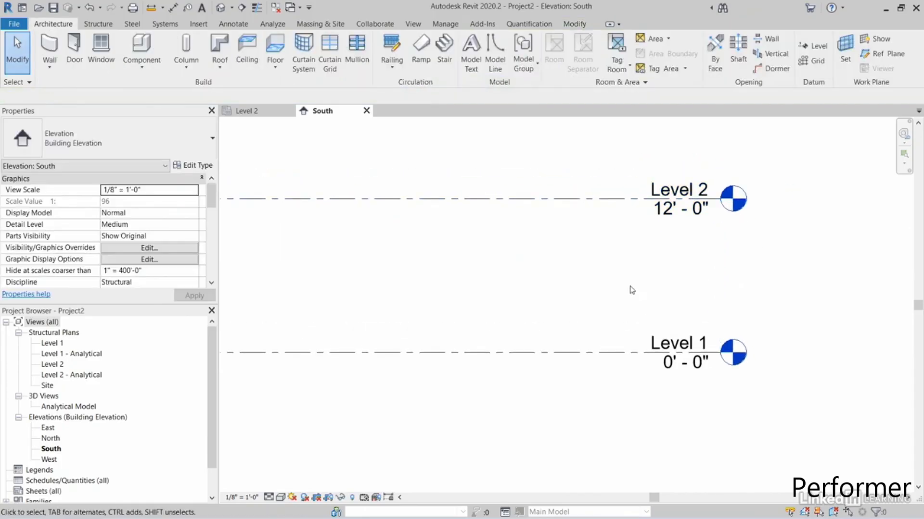
Step: Create a level similar to Level 2 by picking its line with a 5" offset, placing it just below Level 2
{"action": "right_click", "coordinate": [588, 200]}
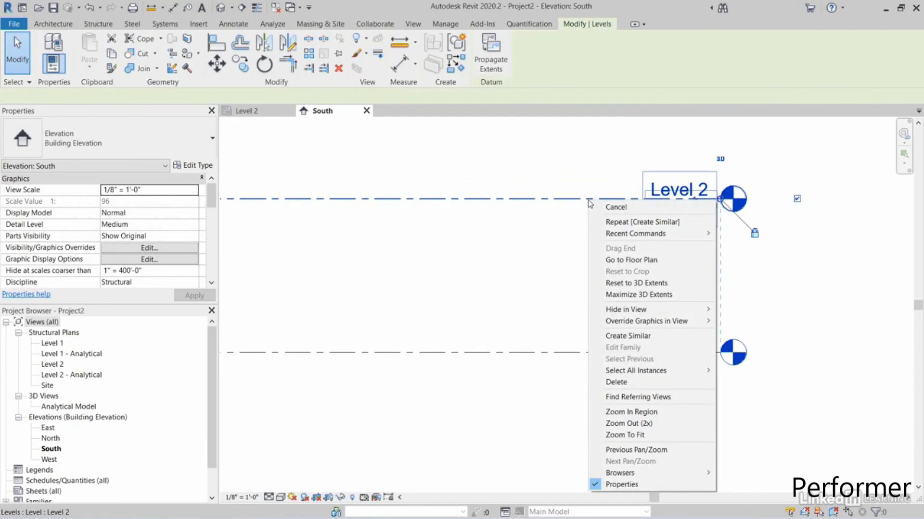
{"action": "left_click", "coordinate": [646, 336]}
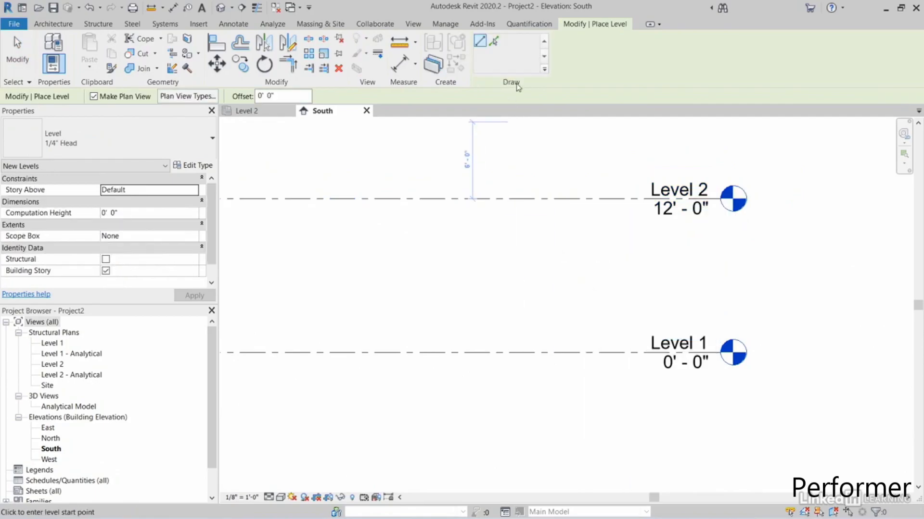
{"action": "left_click", "coordinate": [496, 44]}
{"action": "left_click", "coordinate": [255, 96]}
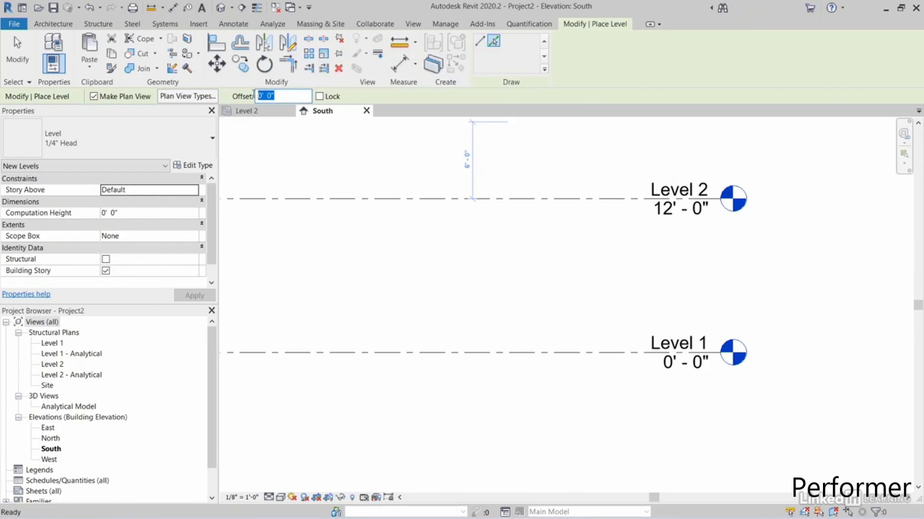
{"action": "type", "text": "5"}
{"action": "key", "text": "Return"}
{"action": "scroll", "coordinate": [620, 254], "scroll_direction": "up", "scroll_amount": 2}
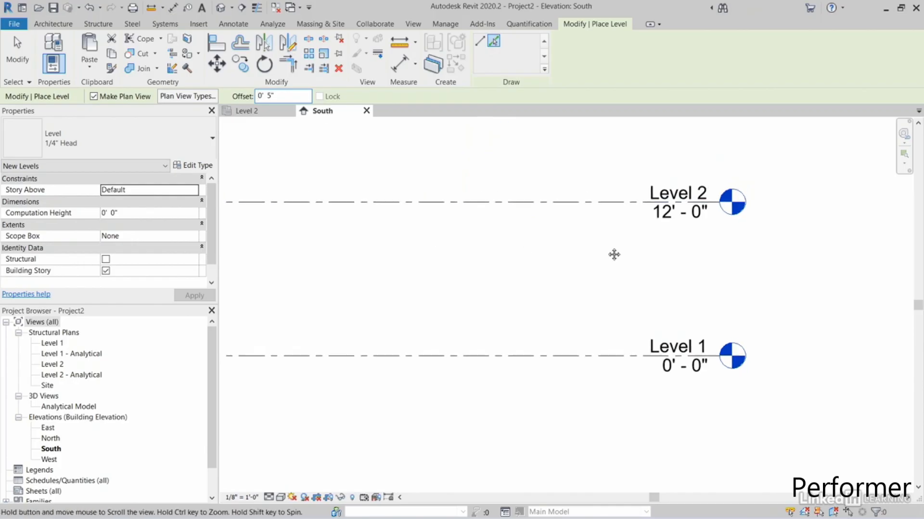
{"action": "left_click", "coordinate": [599, 197]}
{"action": "key", "text": "Escape"}
{"action": "key", "text": "Escape"}
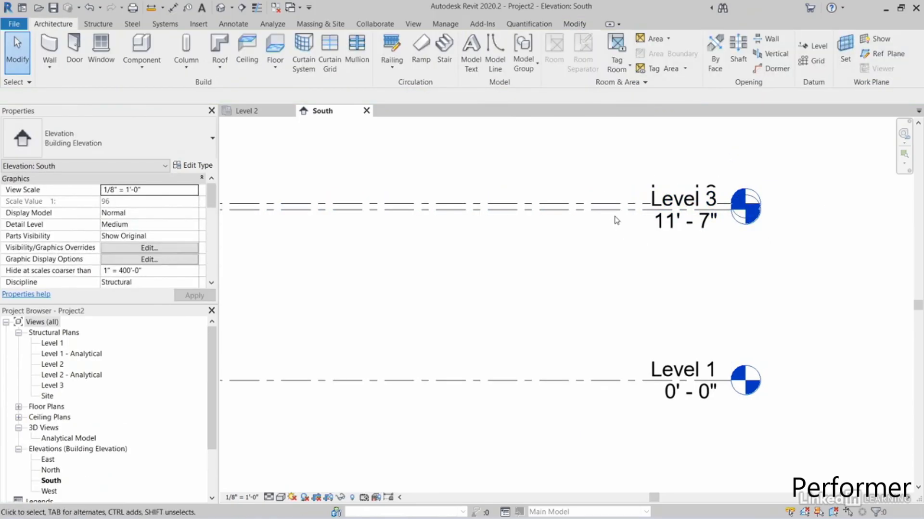
Step: Add an elbow to the Level 3 line and reposition its bends so its head sits clear below Level 2's head
{"action": "left_click", "coordinate": [613, 215]}
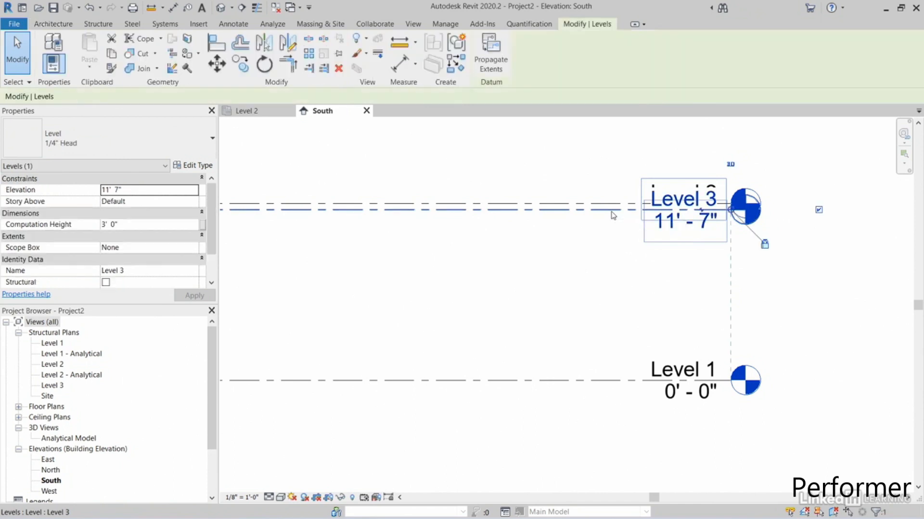
{"action": "left_click", "coordinate": [702, 214]}
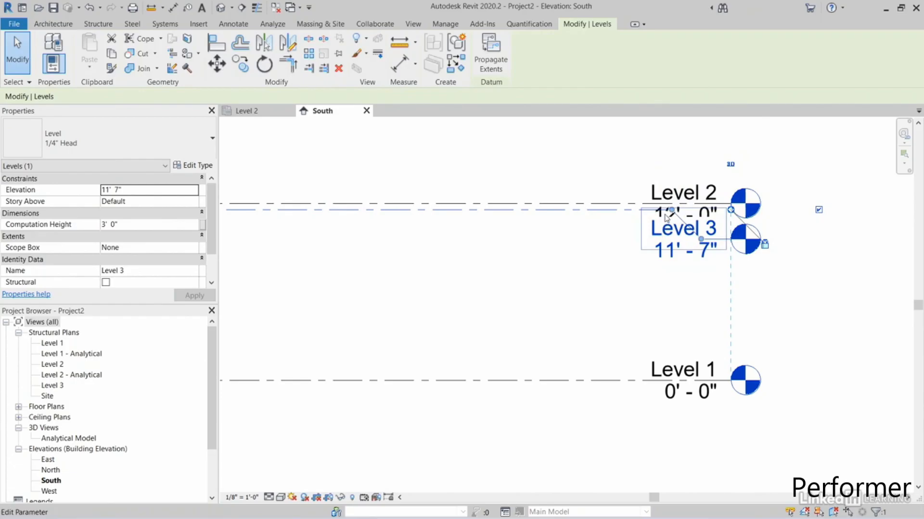
{"action": "left_click_drag", "start_coordinate": [669, 213], "coordinate": [617, 210]}
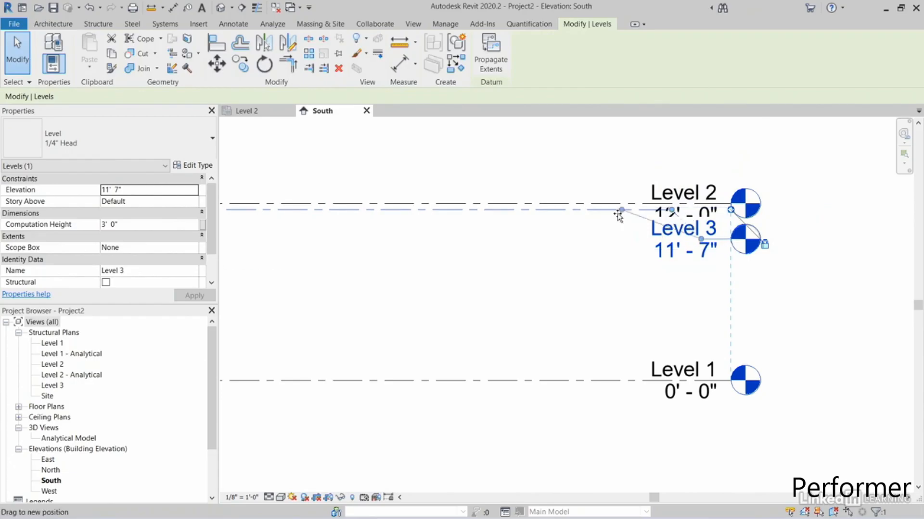
{"action": "left_click_drag", "start_coordinate": [702, 255], "coordinate": [645, 259]}
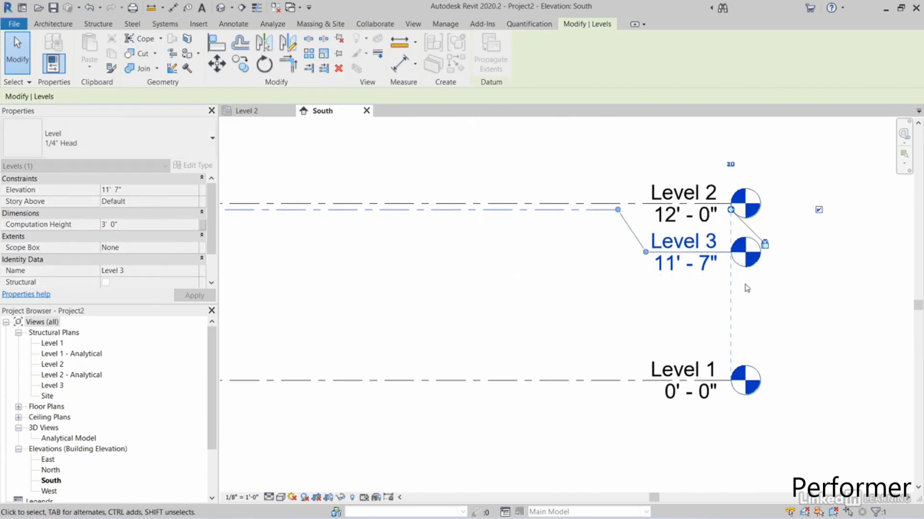
{"action": "left_click", "coordinate": [790, 280]}
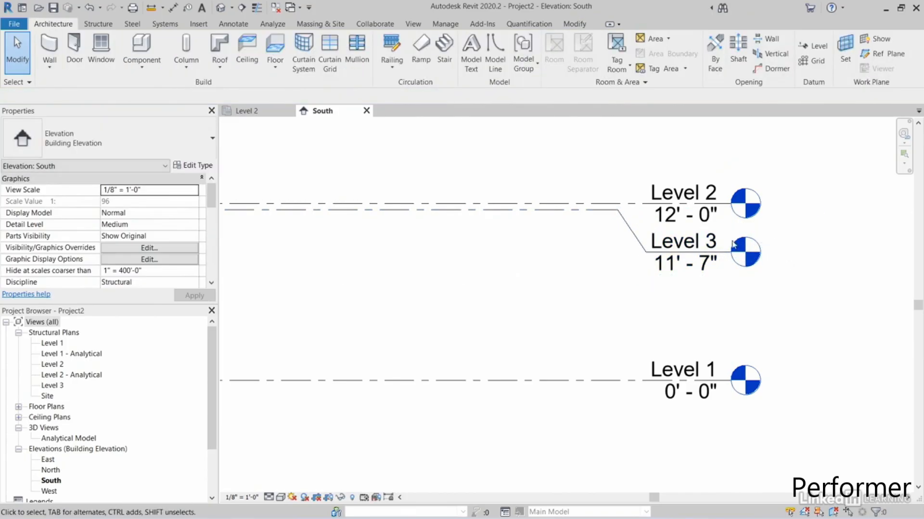
Step: Rename Level 3 as "Level 2 T.O.S" and rename its corresponding views as well
{"action": "left_click", "coordinate": [687, 243]}
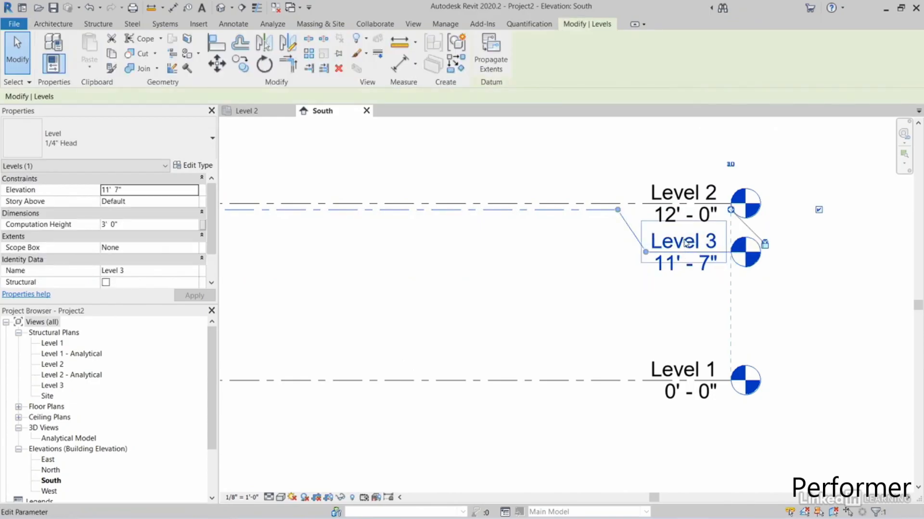
{"action": "left_click", "coordinate": [687, 243]}
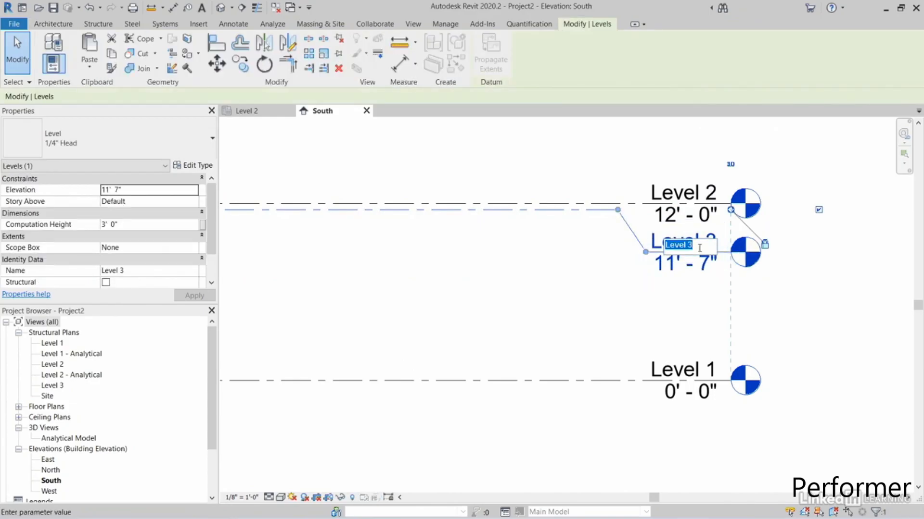
{"action": "type", "text": "Le"}
{"action": "key", "text": "Return"}
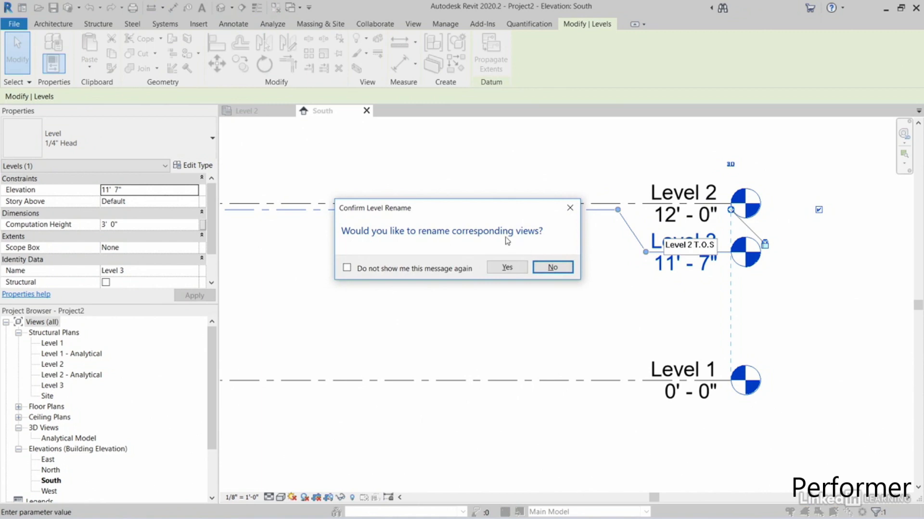
{"action": "left_click", "coordinate": [508, 268]}
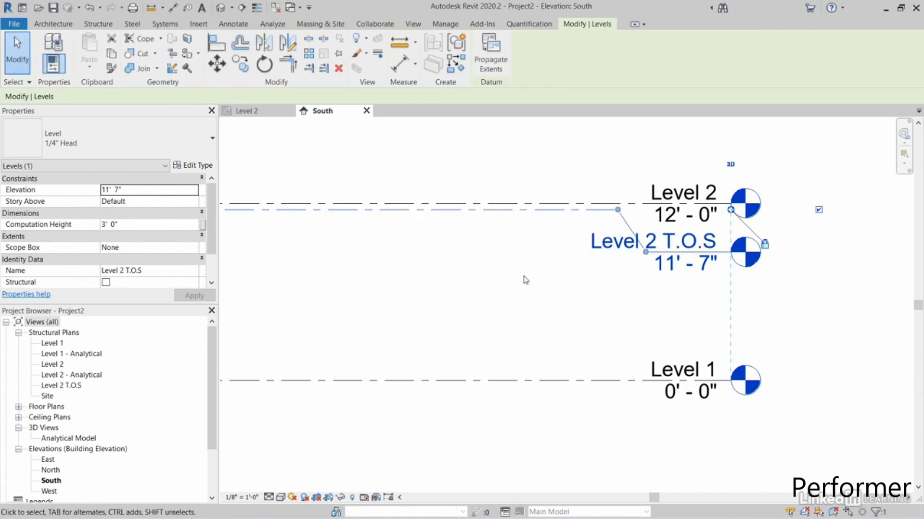
{"action": "left_click", "coordinate": [562, 276]}
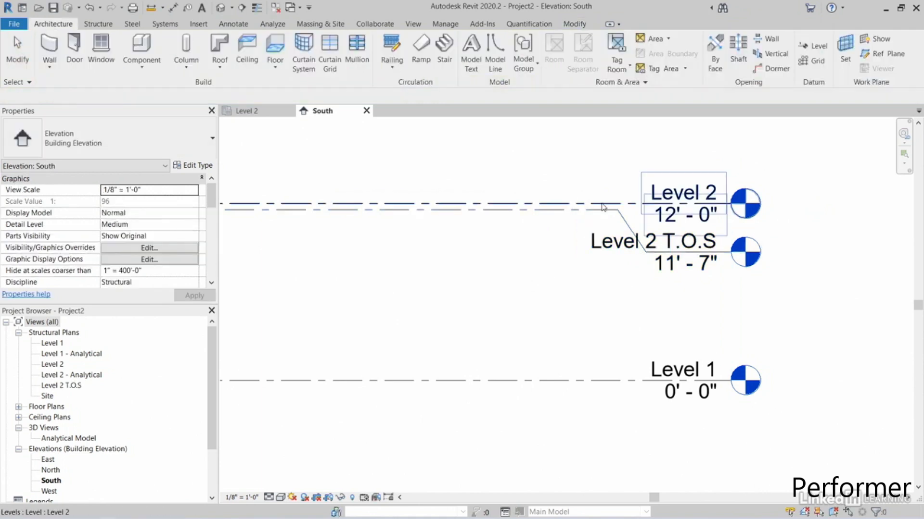
Step: Create another level similar to Level 2 by picking its line with a 12' 0" offset, placing it above Level 2
{"action": "right_click", "coordinate": [601, 205]}
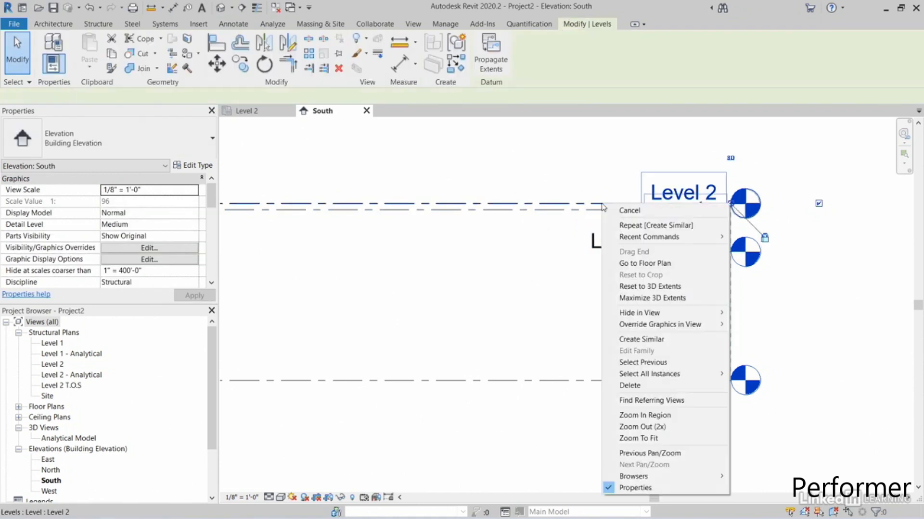
{"action": "left_click", "coordinate": [642, 339]}
{"action": "middle_click_drag", "start_coordinate": [548, 257], "coordinate": [570, 301]}
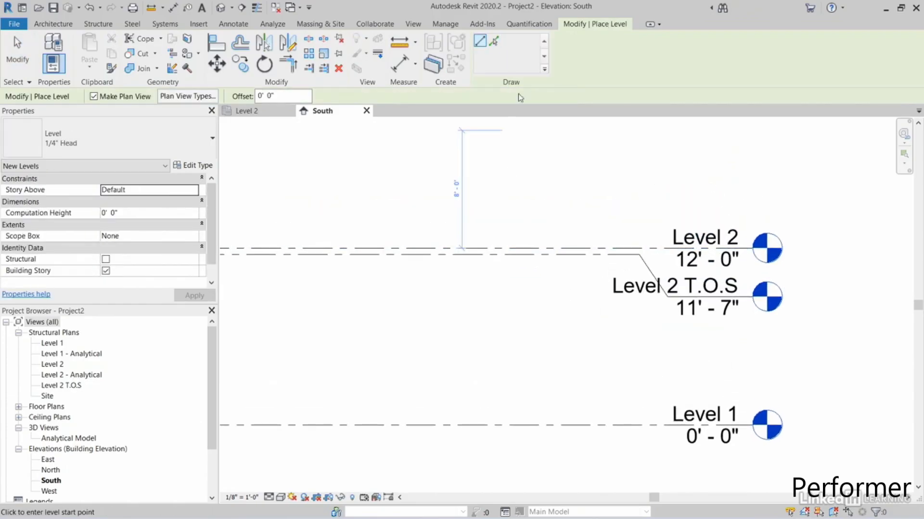
{"action": "left_click", "coordinate": [493, 41]}
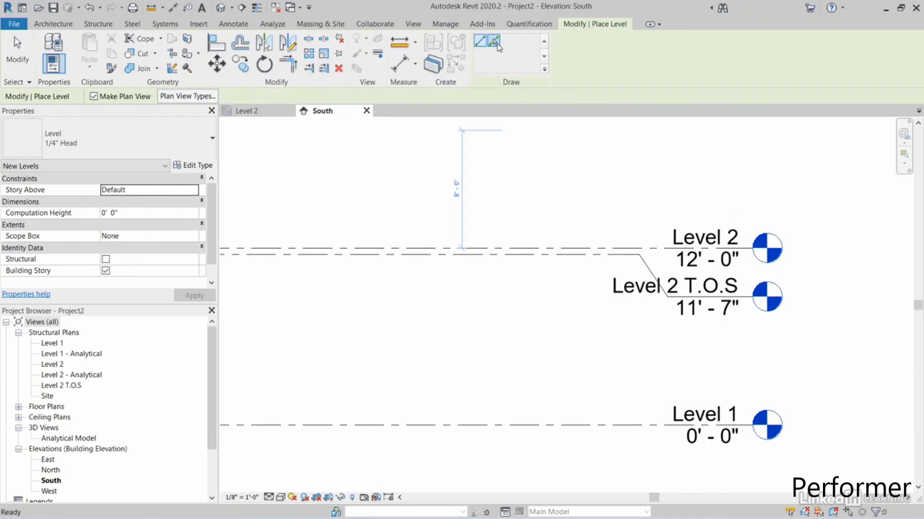
{"action": "left_click", "coordinate": [251, 95]}
{"action": "type", "text": "12' 0\""}
{"action": "middle_click_drag", "start_coordinate": [544, 212], "coordinate": [595, 259]}
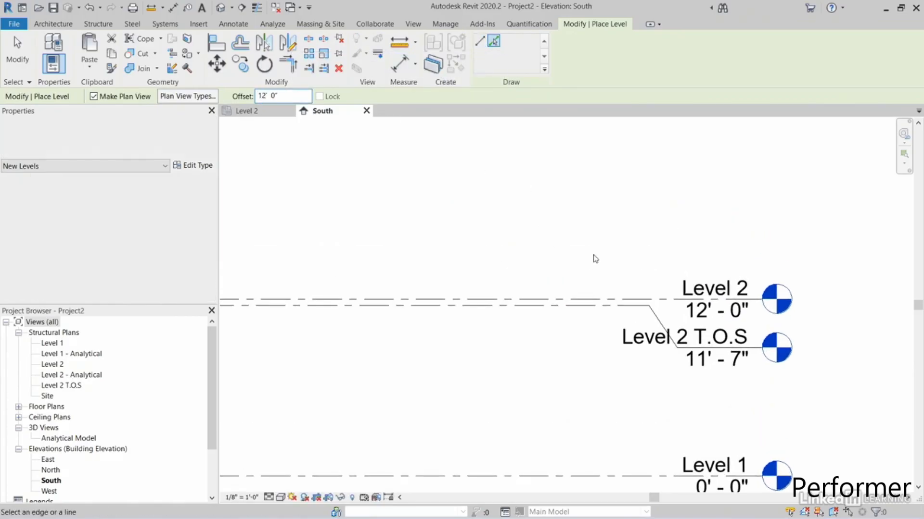
{"action": "left_click", "coordinate": [604, 300]}
{"action": "middle_click_drag", "start_coordinate": [619, 239], "coordinate": [614, 262]}
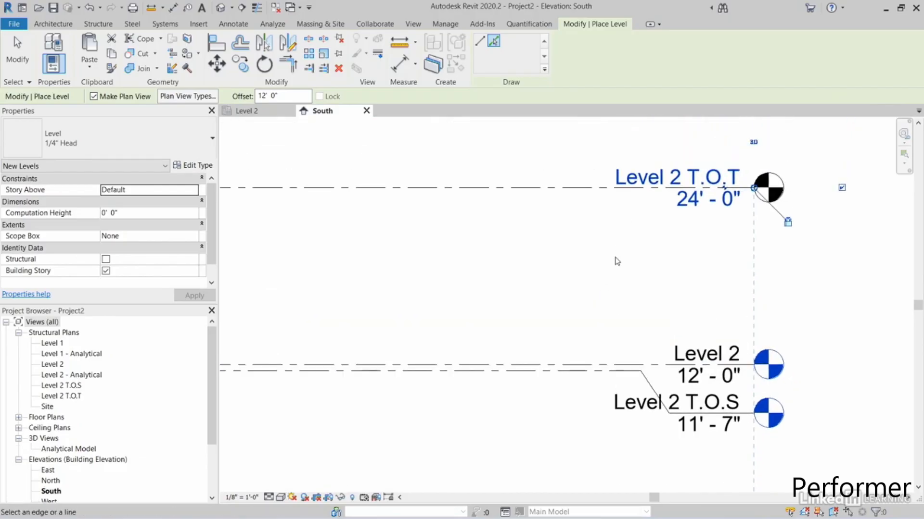
{"action": "key", "text": "Escape"}
{"action": "key", "text": "Escape"}
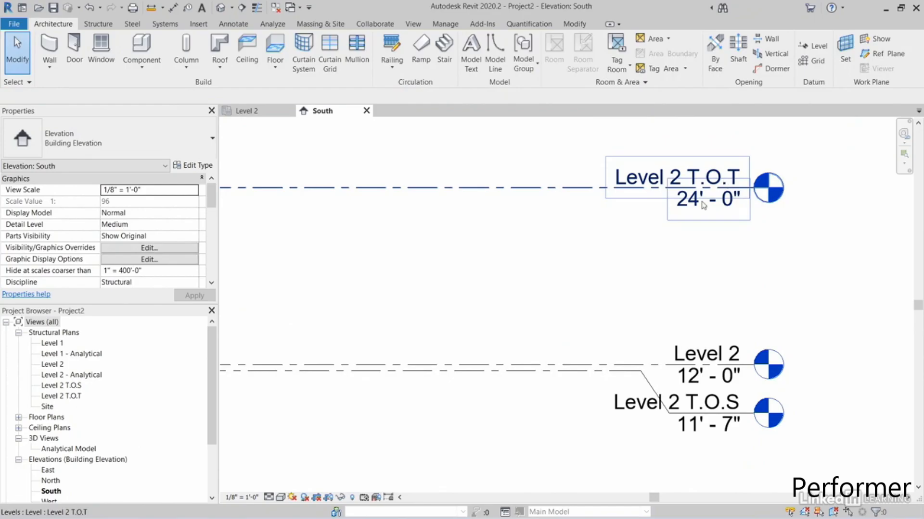
Step: Rename the new uppermost level as "Roof" and rename its corresponding views as well
{"action": "left_click", "coordinate": [645, 202]}
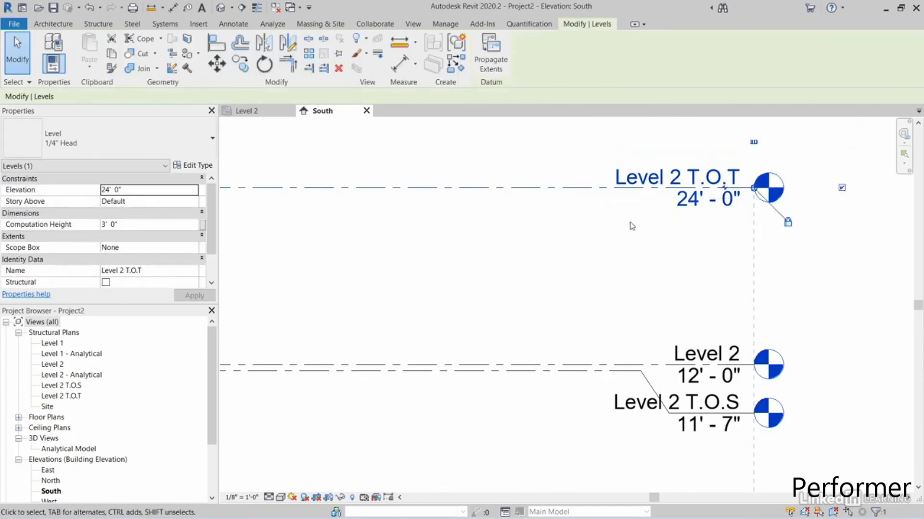
{"action": "left_click", "coordinate": [699, 178]}
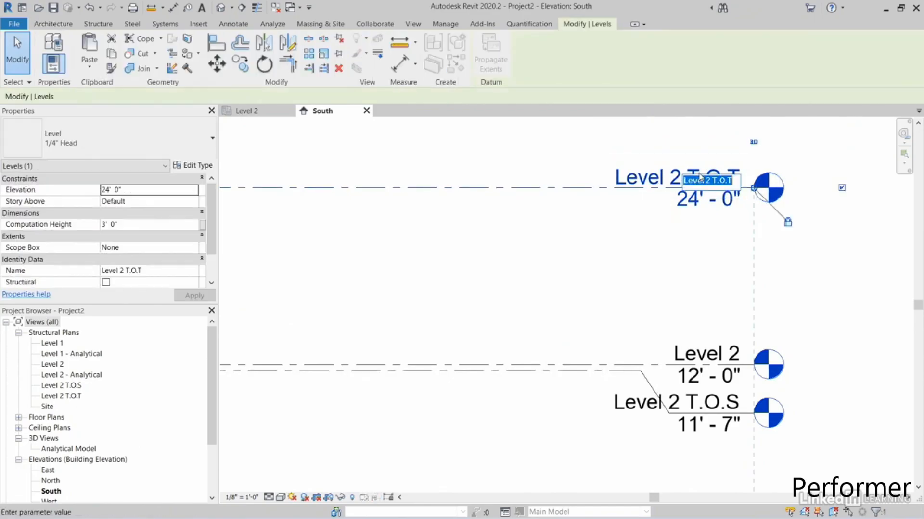
{"action": "type", "text": "Roof"}
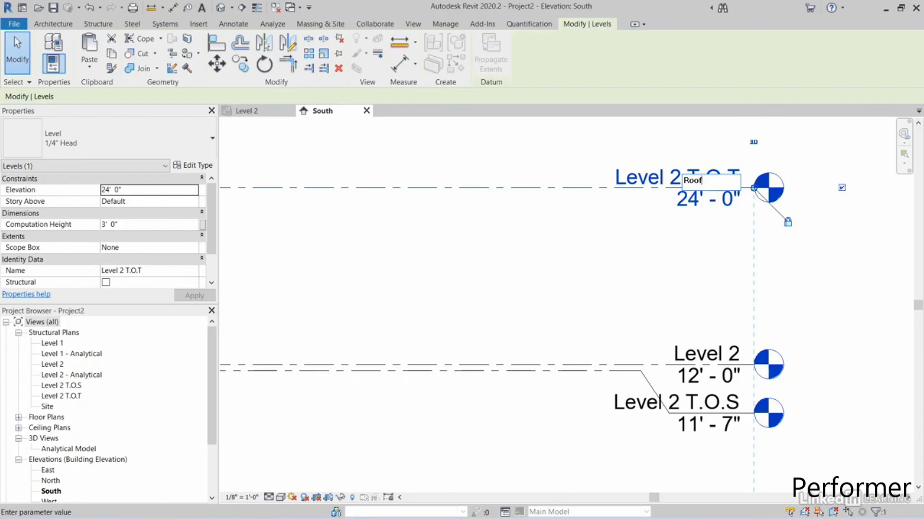
{"action": "key", "text": "Return"}
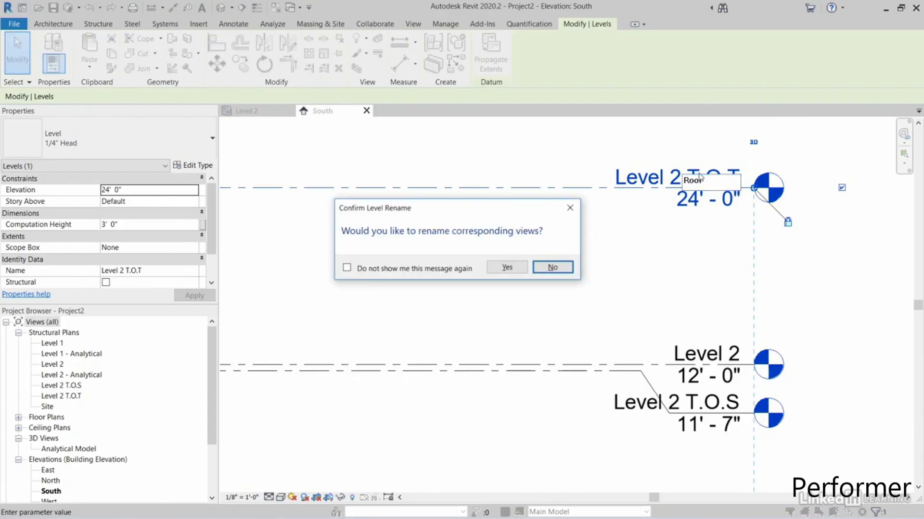
{"action": "left_click", "coordinate": [507, 267]}
Step: Create a level similar to Level 1 by picking its line with a 6' 0" offset, placing it below Level 1
{"action": "middle_click_drag", "start_coordinate": [606, 251], "coordinate": [606, 179]}
{"action": "scroll", "coordinate": [604, 222], "scroll_direction": "down", "scroll_amount": 2}
{"action": "middle_click_drag", "start_coordinate": [637, 359], "coordinate": [637, 267]}
{"action": "left_click", "coordinate": [642, 335]}
{"action": "scroll", "coordinate": [620, 275], "scroll_direction": "up", "scroll_amount": 2}
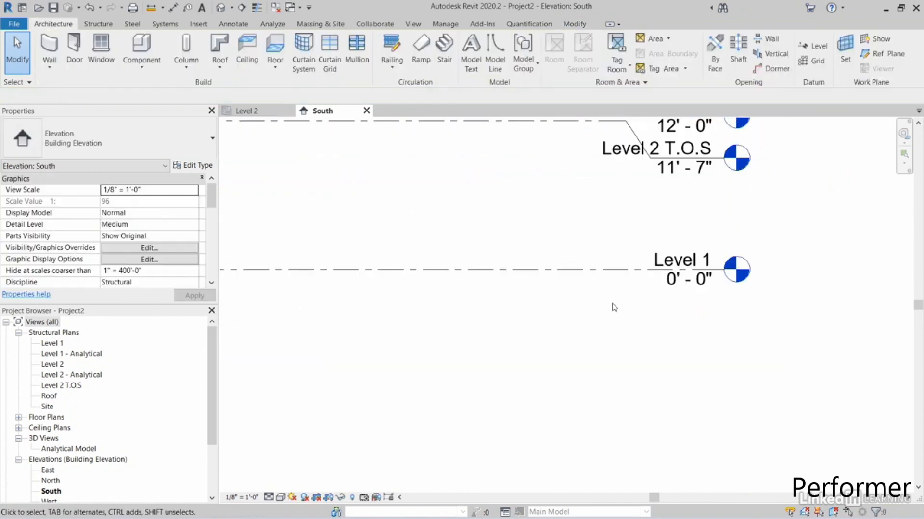
{"action": "right_click", "coordinate": [617, 275]}
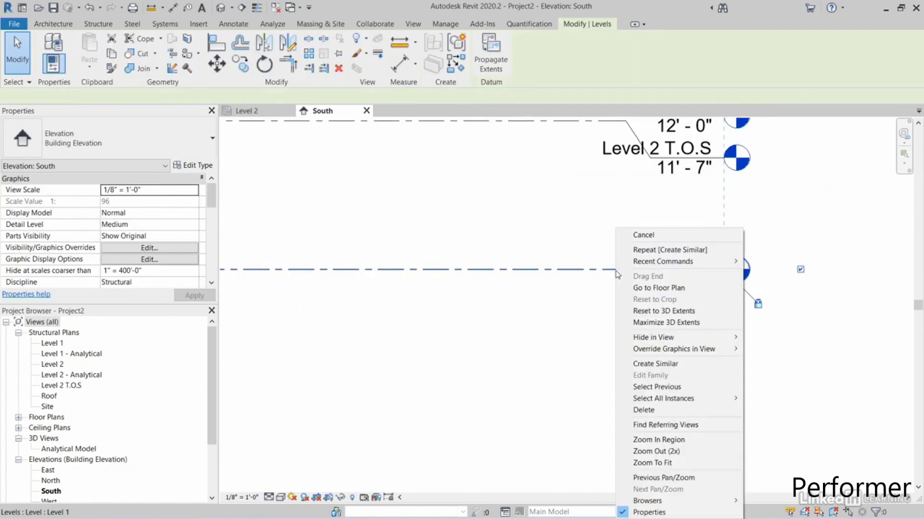
{"action": "left_click", "coordinate": [660, 358]}
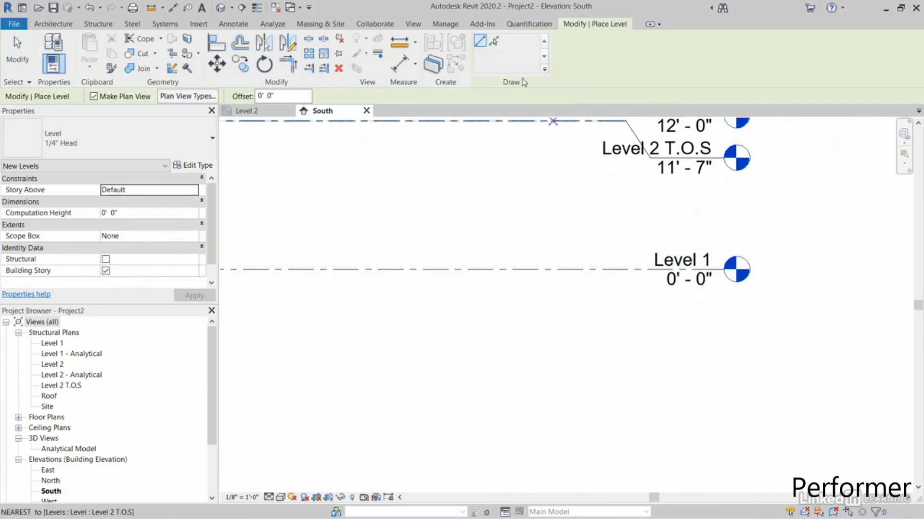
{"action": "left_click", "coordinate": [495, 42]}
{"action": "left_click", "coordinate": [293, 97]}
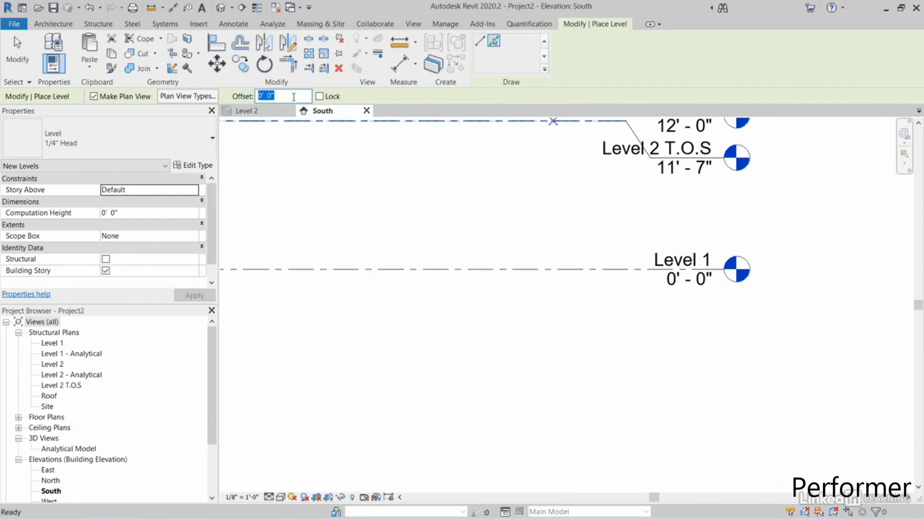
{"action": "type", "text": "6"}
{"action": "key", "text": "Return"}
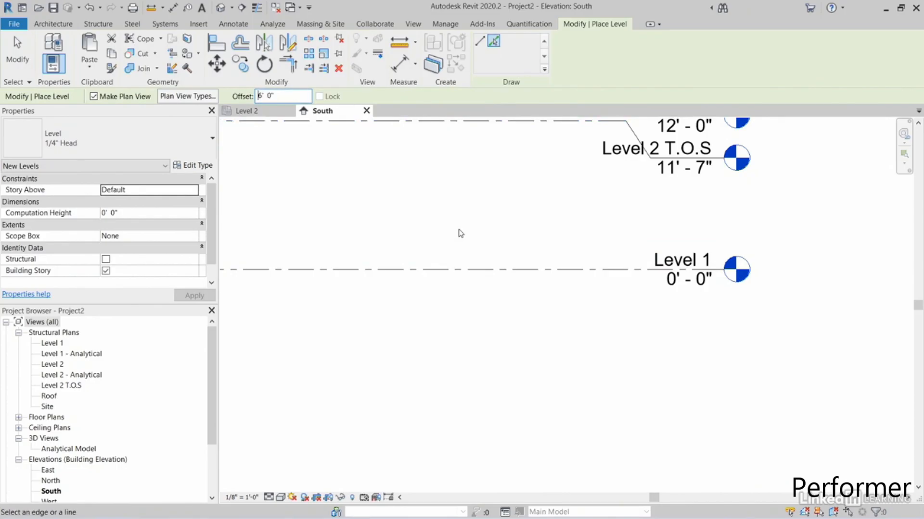
{"action": "left_click", "coordinate": [591, 273]}
{"action": "key", "text": "Escape"}
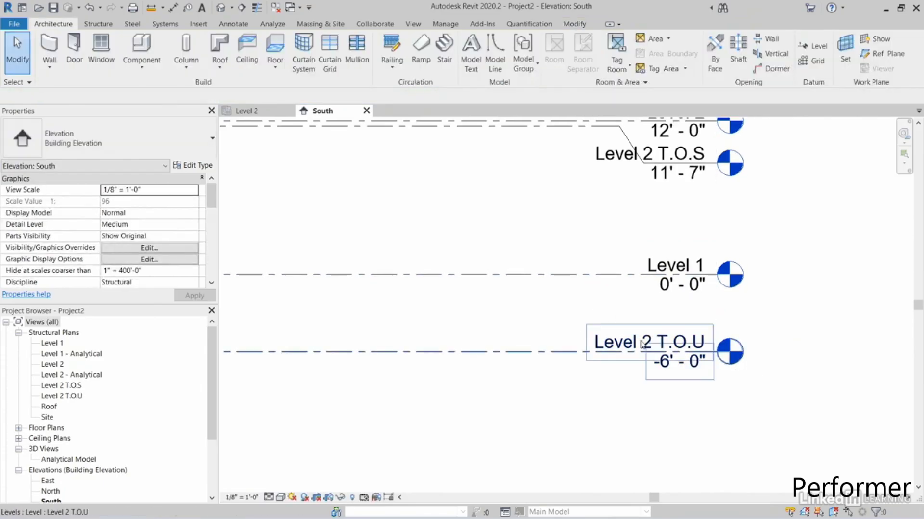
Step: Rename the new lowest level as "T.O. Footing" and rename its corresponding views as well
{"action": "left_click", "coordinate": [642, 350]}
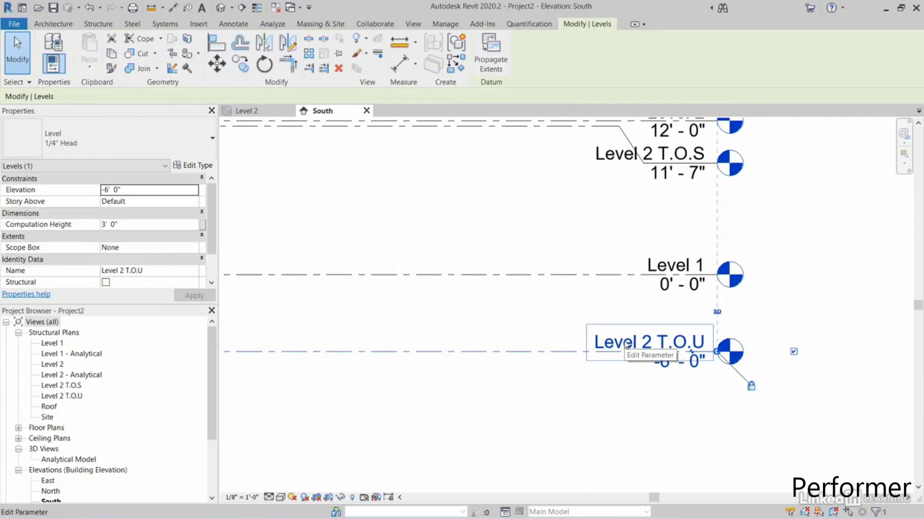
{"action": "left_click", "coordinate": [627, 344]}
{"action": "key", "text": "BackSpace"}
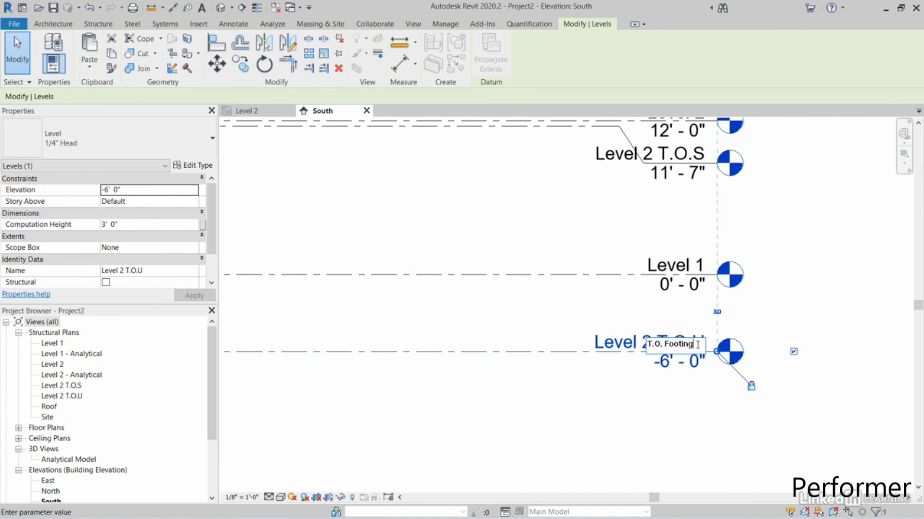
{"action": "key", "text": "Return"}
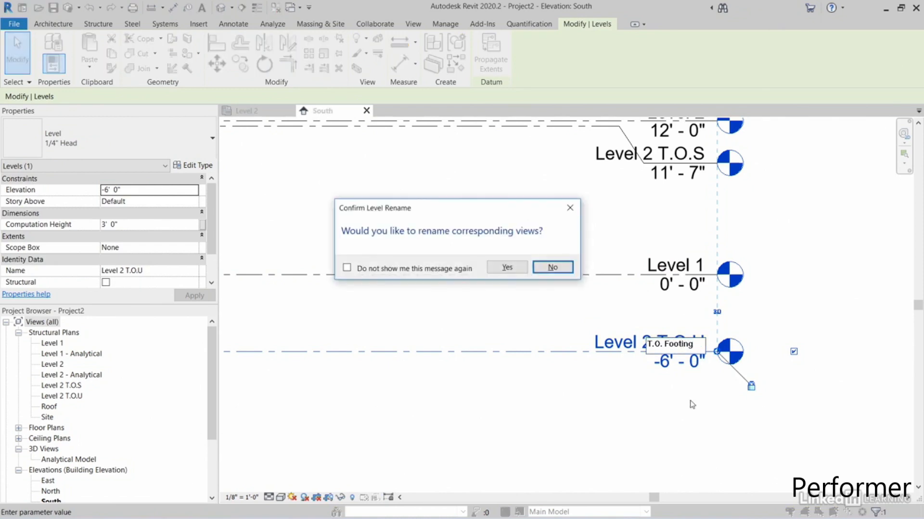
{"action": "left_click", "coordinate": [505, 268]}
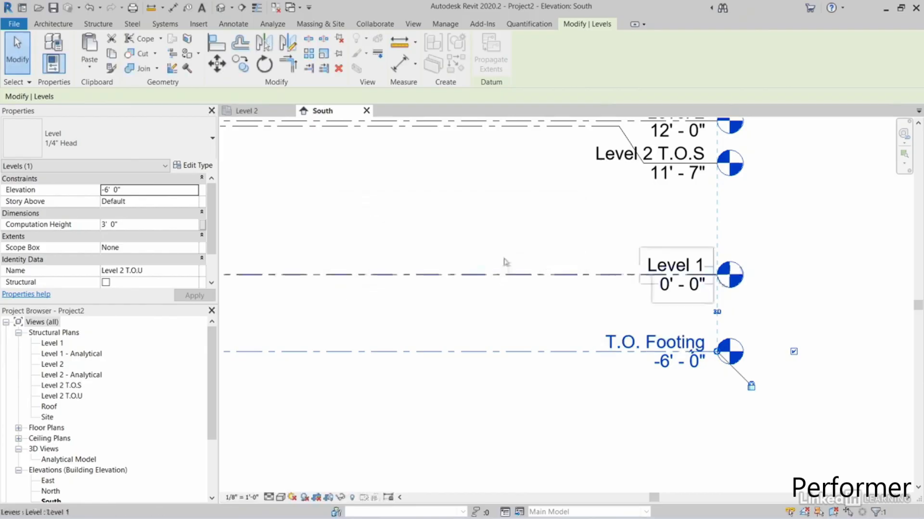
{"action": "middle_click_drag", "start_coordinate": [482, 235], "coordinate": [534, 262]}
{"action": "scroll", "coordinate": [534, 262], "scroll_direction": "down", "scroll_amount": 4}
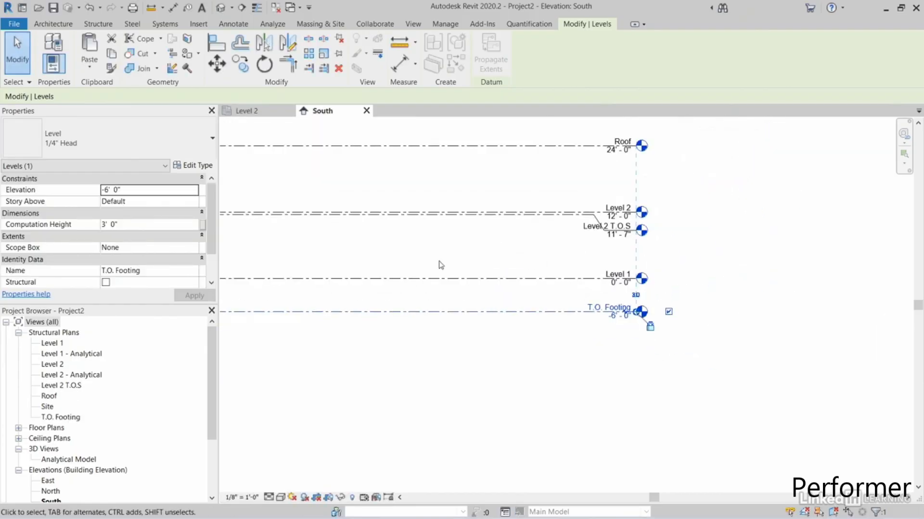
{"action": "scroll", "coordinate": [337, 279], "scroll_direction": "down", "scroll_amount": 2}
{"action": "left_click", "coordinate": [235, 345]}
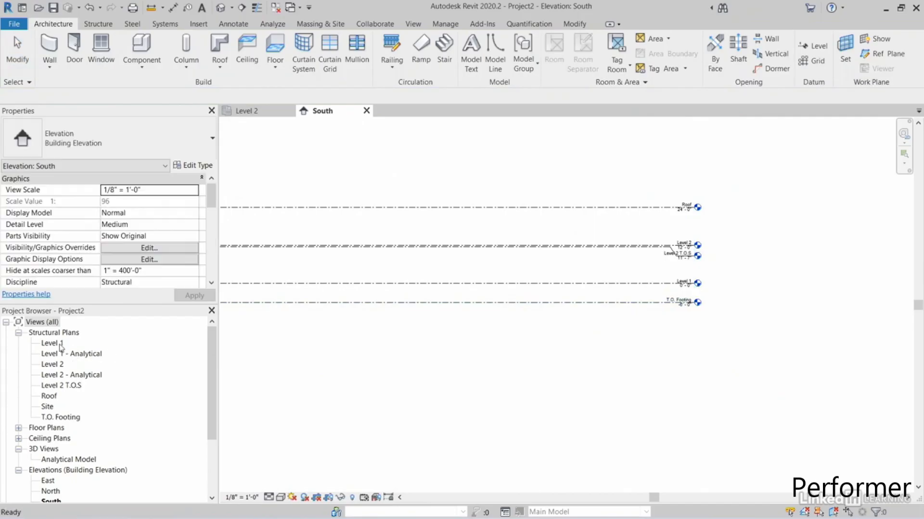
Step: Open the Level 1 structural plan and draw a vertical grid line just inside the west elevation marker, from upper to lower end
{"action": "double_click", "coordinate": [61, 345]}
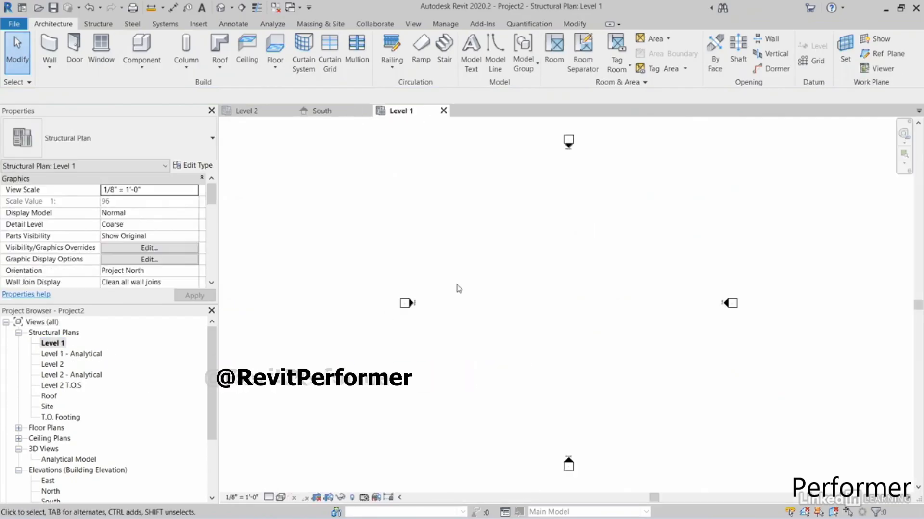
{"action": "left_click", "coordinate": [99, 24]}
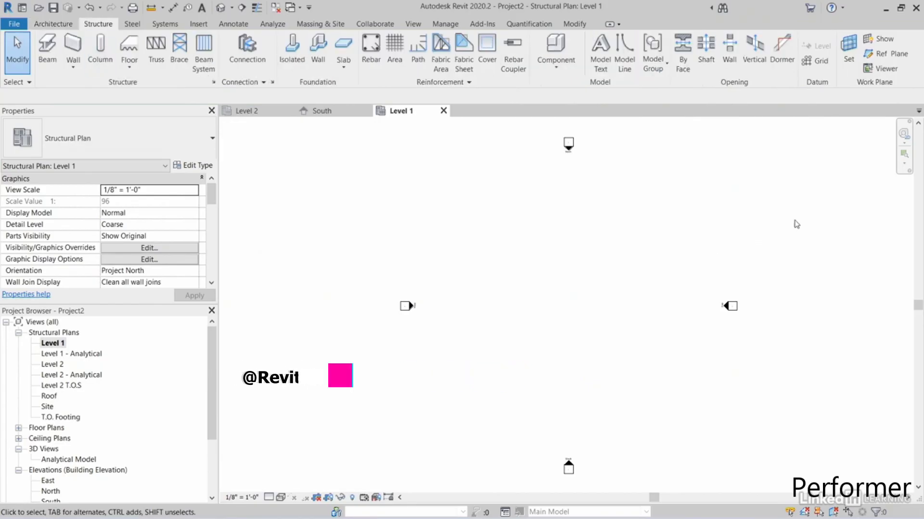
{"action": "left_click", "coordinate": [817, 61]}
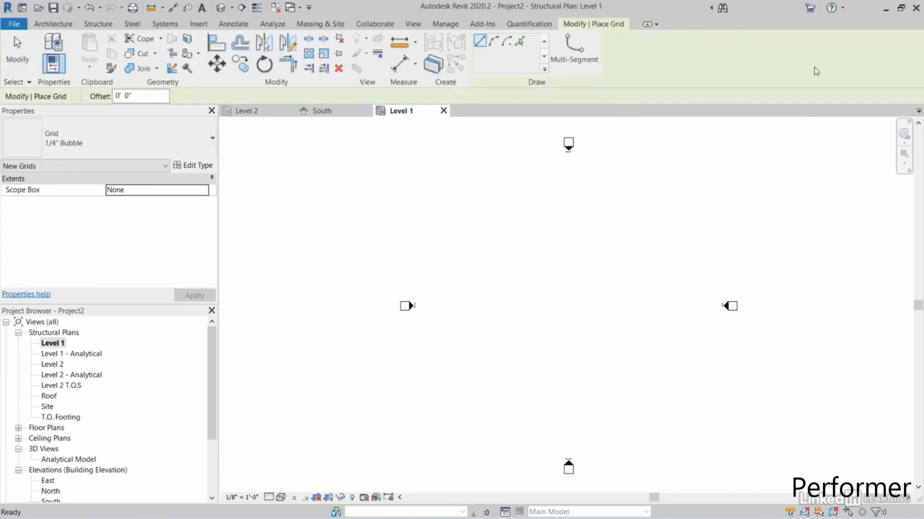
{"action": "left_click", "coordinate": [466, 173]}
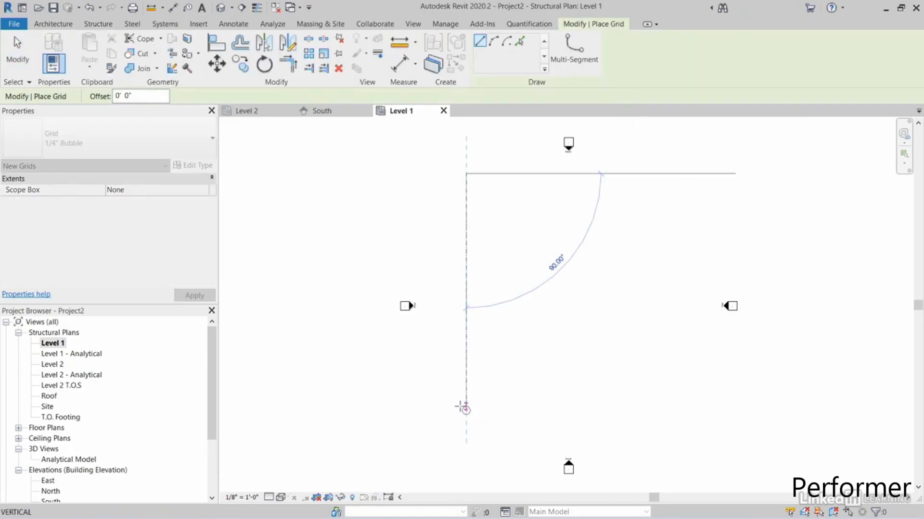
{"action": "left_click", "coordinate": [464, 409]}
{"action": "key", "text": "Escape"}
{"action": "key", "text": "Escape"}
Step: Show the bubble at the upper end of grid 1
{"action": "scroll", "coordinate": [475, 169], "scroll_direction": "up", "scroll_amount": 3}
{"action": "scroll", "coordinate": [472, 165], "scroll_direction": "up", "scroll_amount": 2}
{"action": "left_click", "coordinate": [438, 214]}
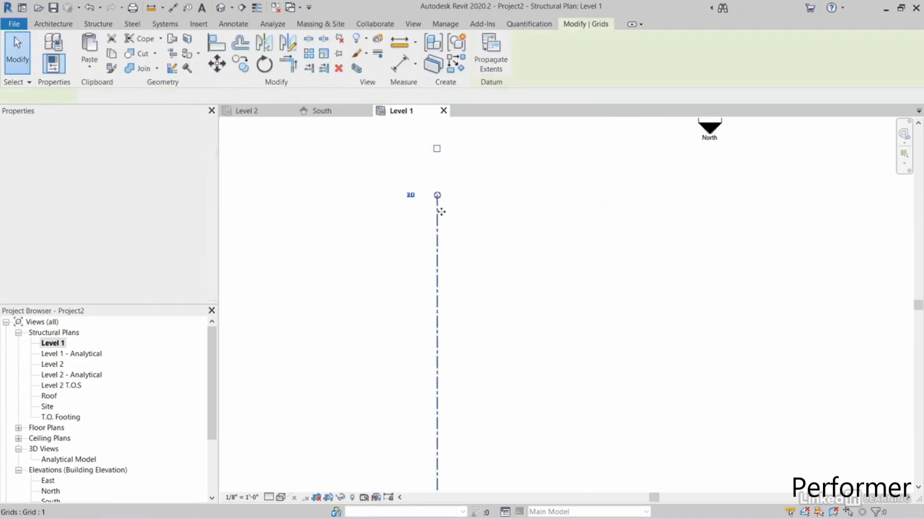
{"action": "left_click", "coordinate": [437, 149]}
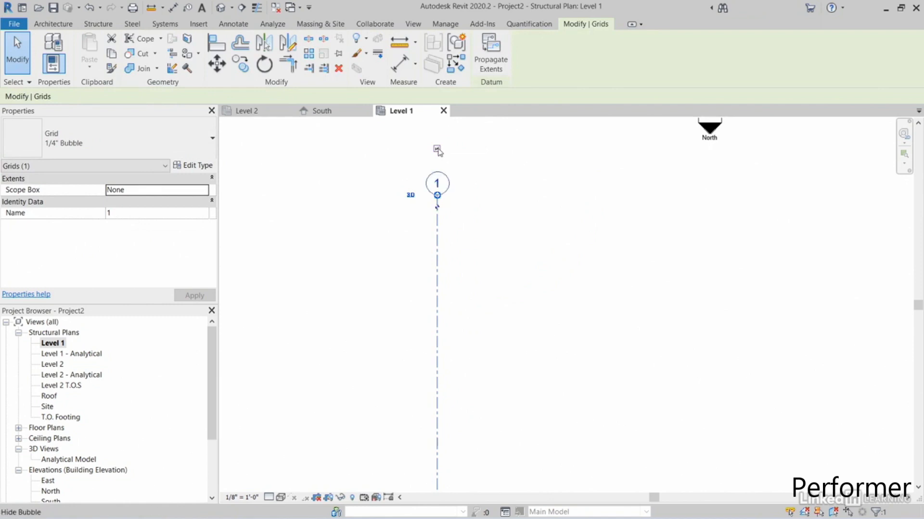
{"action": "left_click", "coordinate": [469, 227]}
{"action": "scroll", "coordinate": [467, 220], "scroll_direction": "down", "scroll_amount": 2}
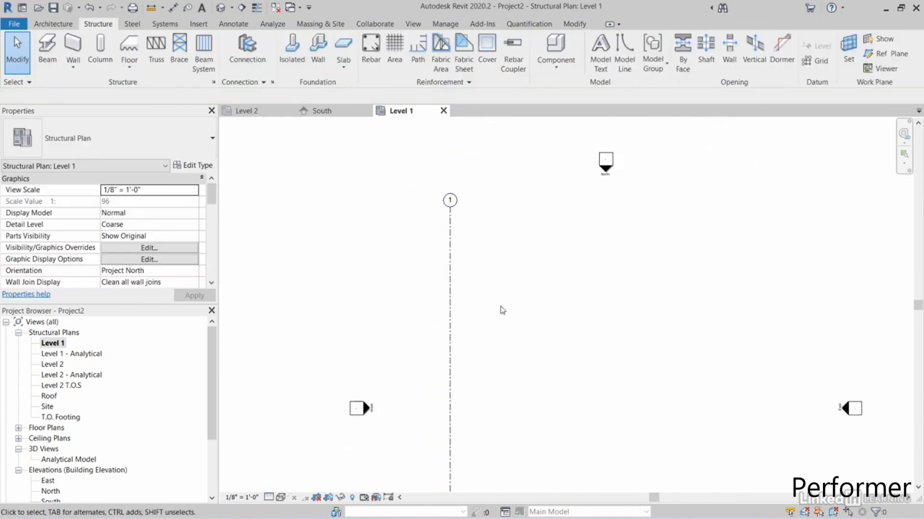
Step: Copy grid 1 eastward four times at 25' spacing, with the Constrain and Multiple options enabled
{"action": "middle_click_drag", "start_coordinate": [502, 310], "coordinate": [500, 265]}
{"action": "left_click", "coordinate": [454, 240]}
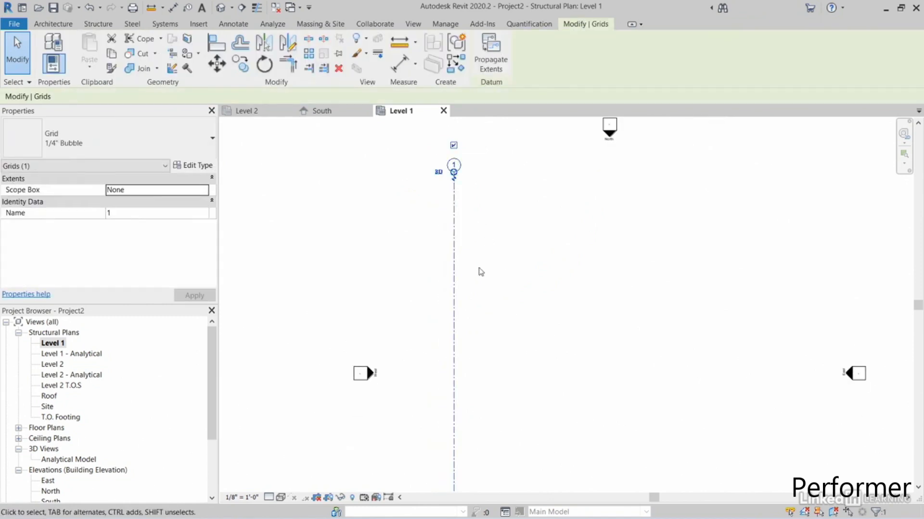
{"action": "left_click", "coordinate": [238, 65]}
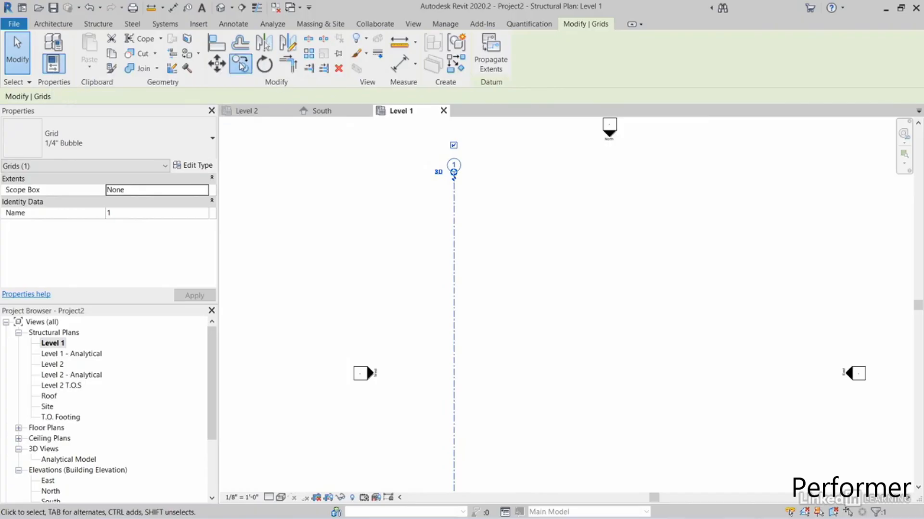
{"action": "left_click", "coordinate": [73, 96]}
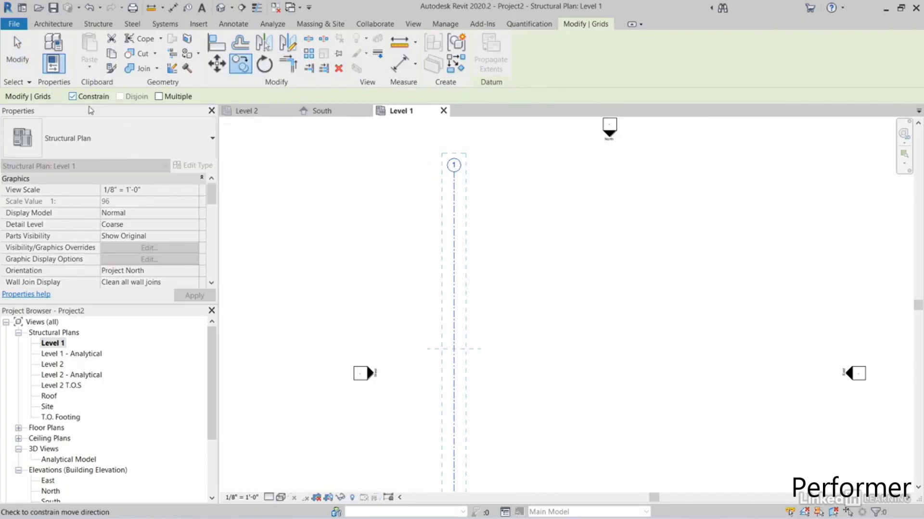
{"action": "left_click", "coordinate": [158, 96]}
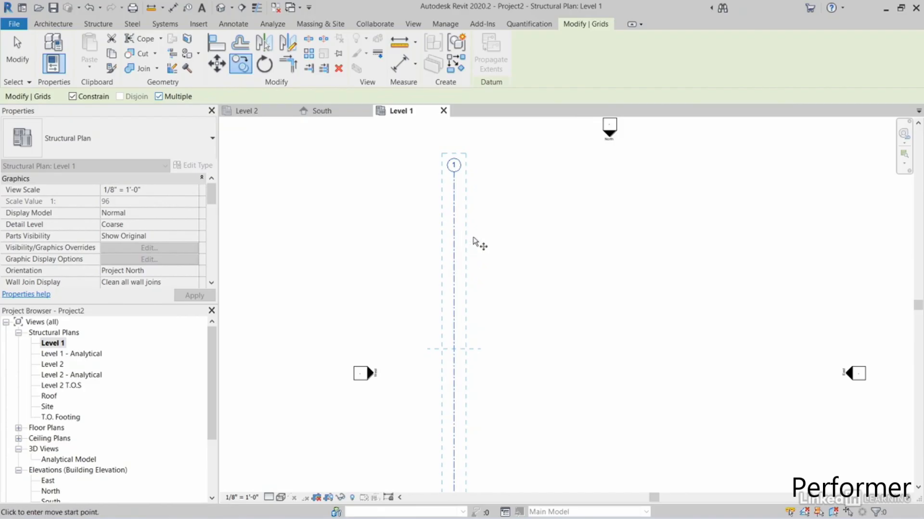
{"action": "left_click", "coordinate": [455, 213]}
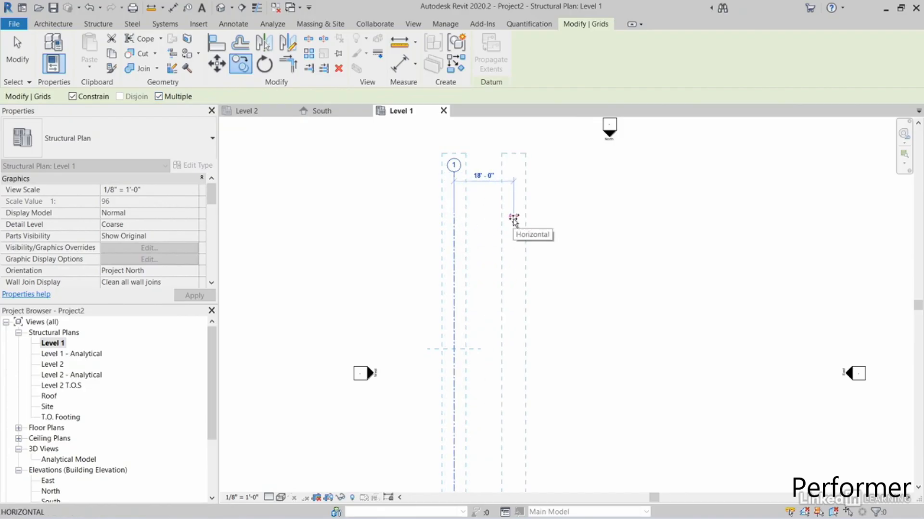
{"action": "type", "text": "25"}
{"action": "key", "text": "Return"}
{"action": "type", "text": "25"}
{"action": "key", "text": "Return"}
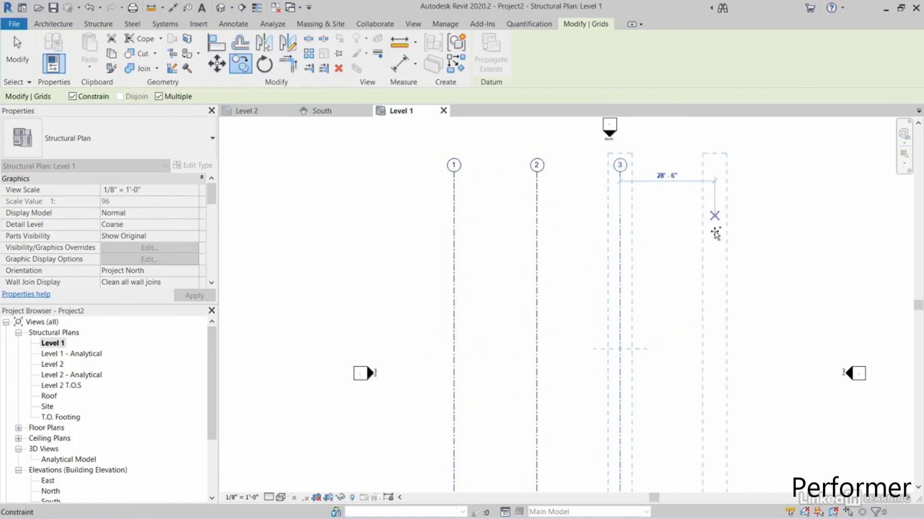
{"action": "type", "text": "25"}
{"action": "key", "text": "Return"}
{"action": "middle_click_drag", "start_coordinate": [716, 235], "coordinate": [649, 242]}
{"action": "type", "text": "2"}
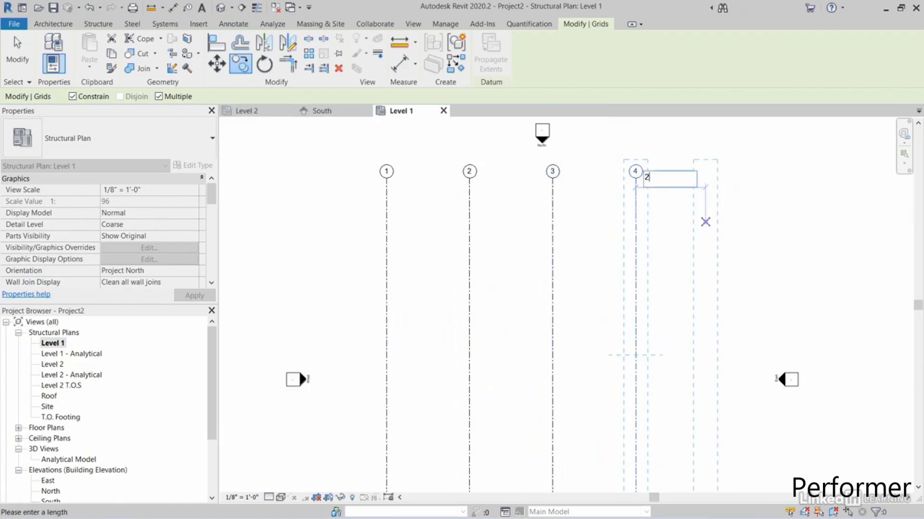
{"action": "type", "text": "5"}
{"action": "key", "text": "Return"}
{"action": "key", "text": "Escape"}
{"action": "key", "text": "Escape"}
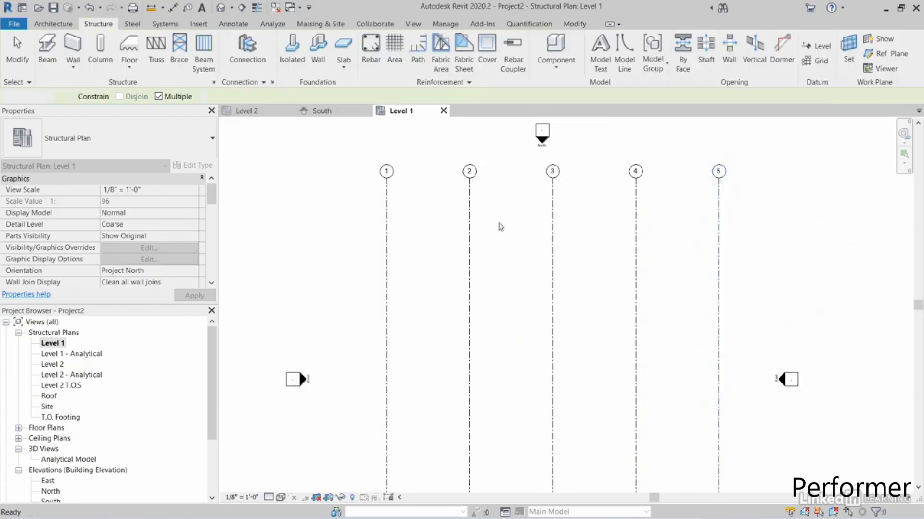
Step: Create a grid similar to grid 1, drawn horizontally across grids 1 to 5 just below their bubbles
{"action": "left_click", "coordinate": [385, 201]}
{"action": "right_click", "coordinate": [385, 201]}
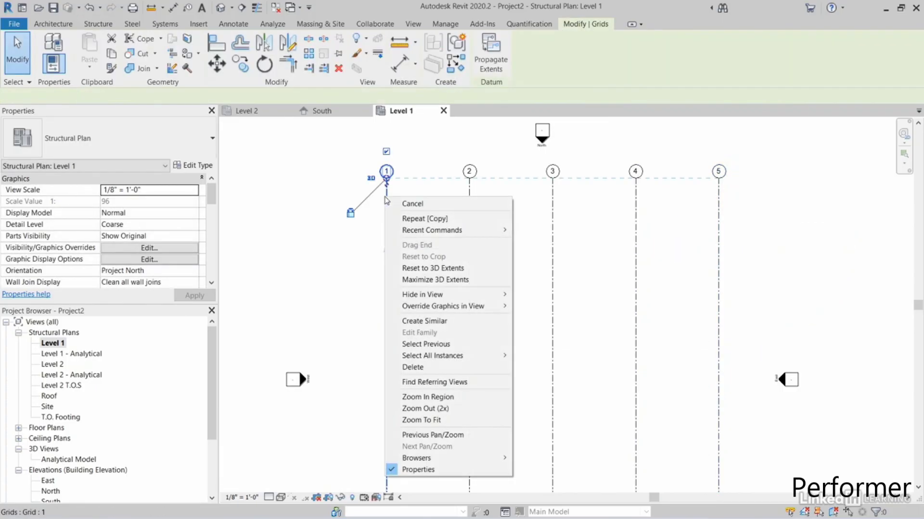
{"action": "left_click", "coordinate": [436, 320]}
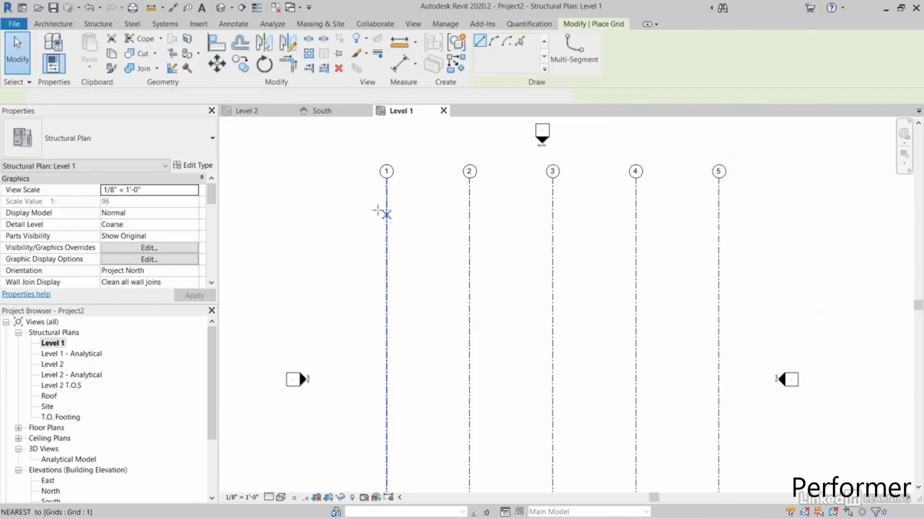
{"action": "left_click", "coordinate": [345, 196]}
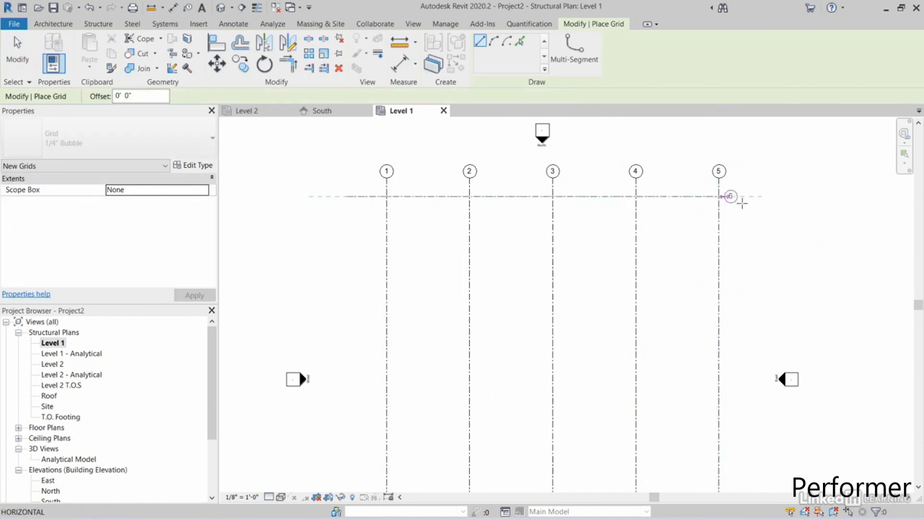
{"action": "left_click", "coordinate": [750, 197]}
{"action": "key", "text": "Escape"}
{"action": "key", "text": "Escape"}
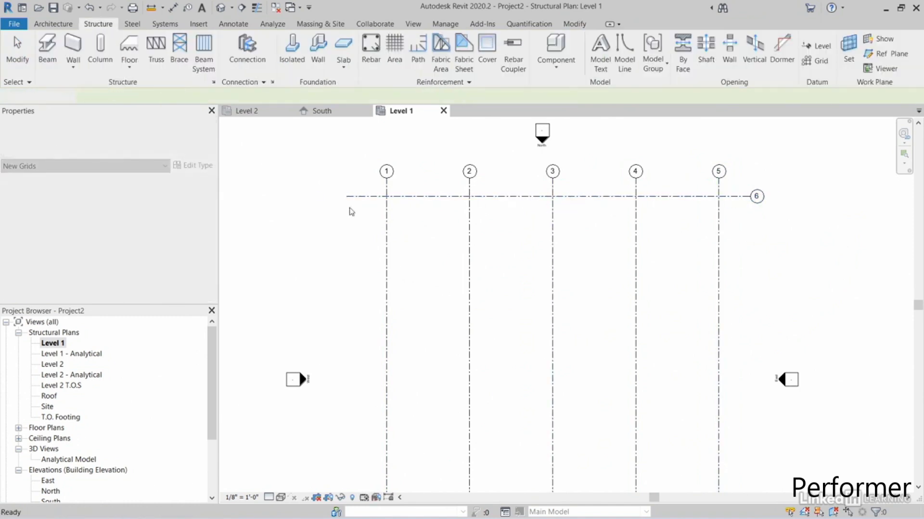
Step: Show the bubble at the west end of the horizontal grid and rename the grid as A
{"action": "scroll", "coordinate": [354, 204], "scroll_direction": "up", "scroll_amount": 3}
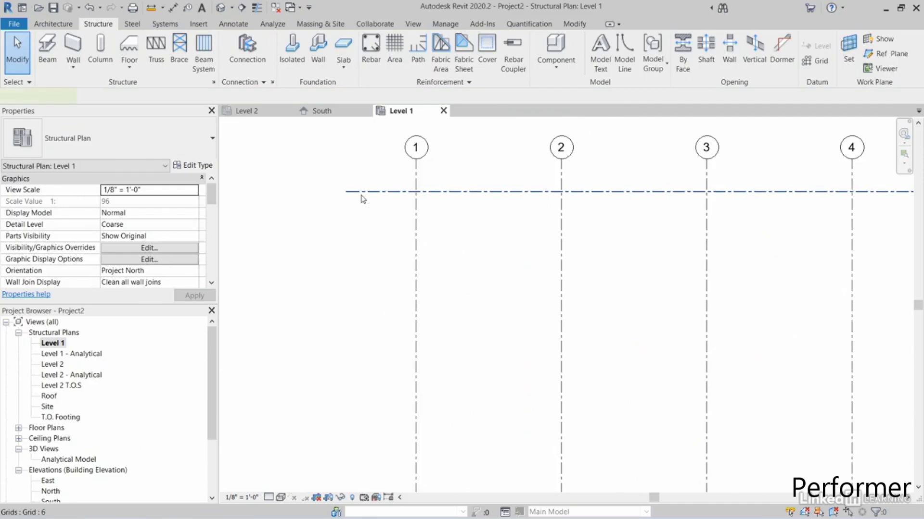
{"action": "left_click", "coordinate": [361, 197]}
{"action": "left_click", "coordinate": [299, 191]}
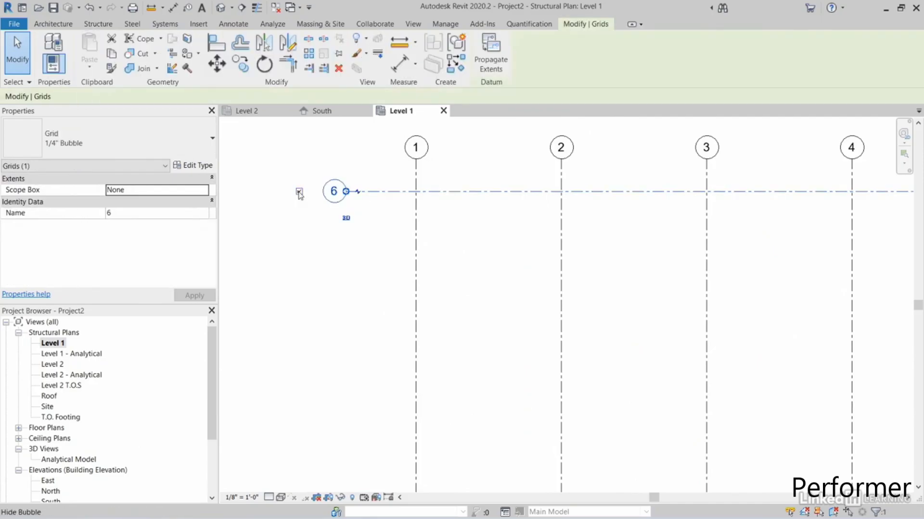
{"action": "left_click", "coordinate": [334, 195]}
{"action": "type", "text": "A"}
{"action": "key", "text": "Return"}
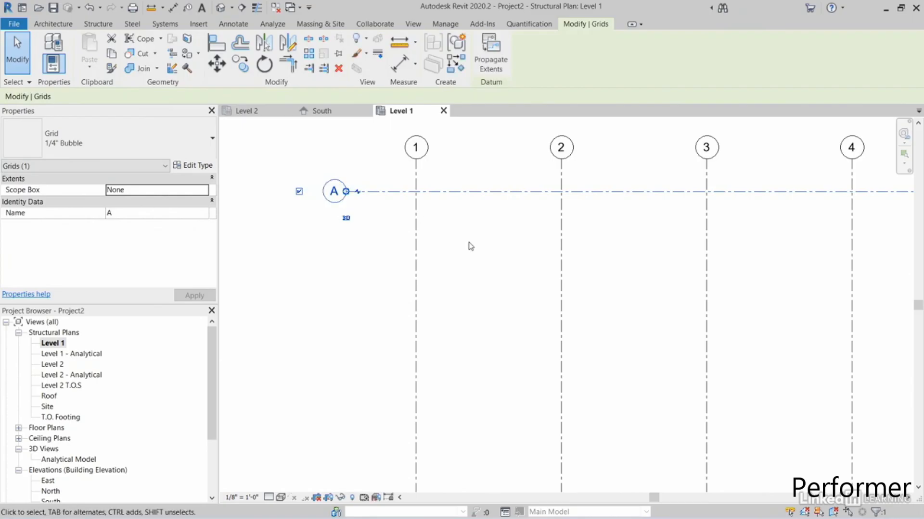
{"action": "scroll", "coordinate": [473, 246], "scroll_direction": "down", "scroll_amount": 5}
{"action": "key", "text": "Escape"}
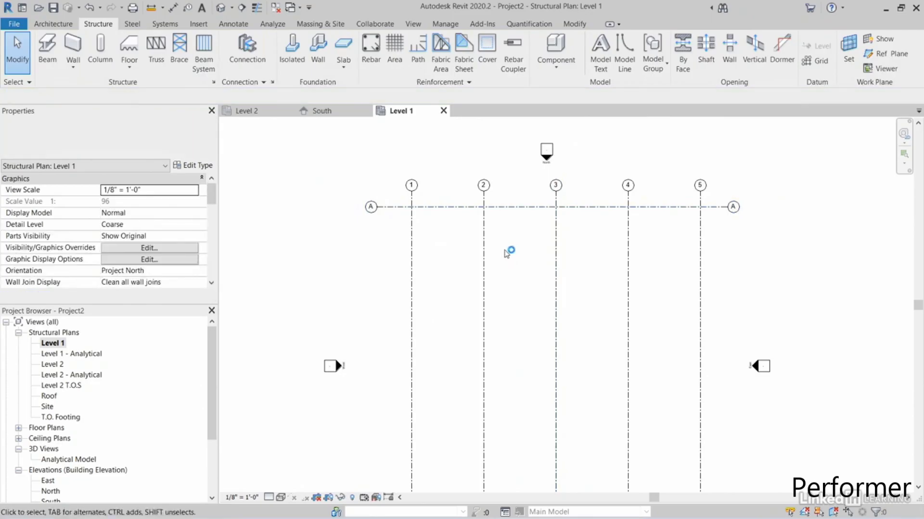
Step: Copy grid A southward four times at 25' spacing, with the Constrain and Multiple options enabled
{"action": "left_click", "coordinate": [503, 207]}
{"action": "left_click", "coordinate": [242, 65]}
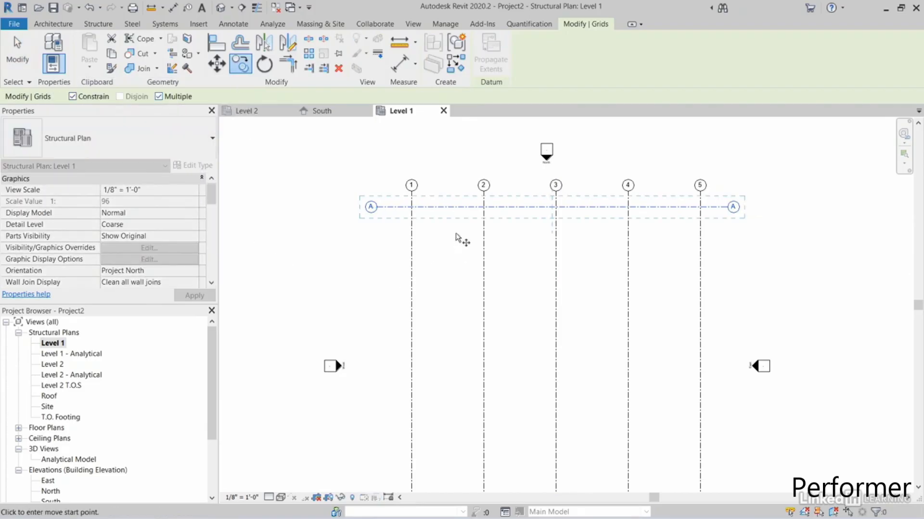
{"action": "left_click", "coordinate": [447, 208]}
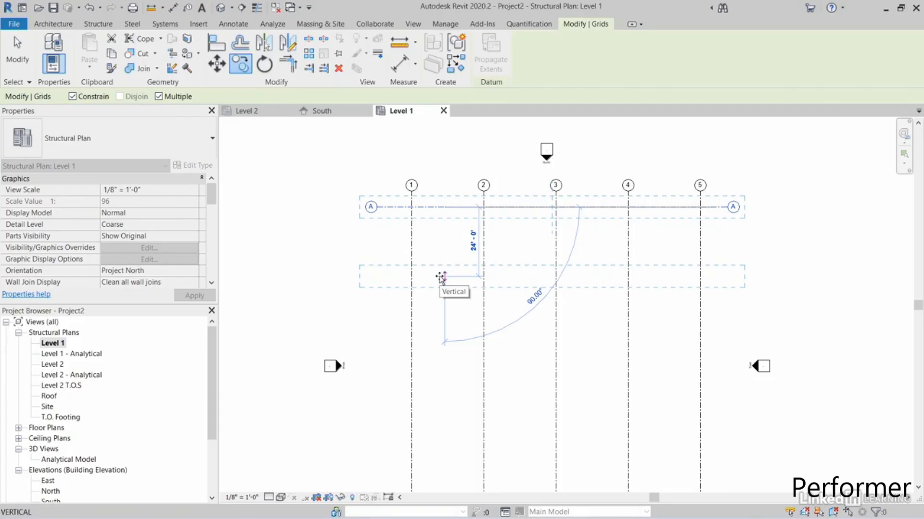
{"action": "type", "text": "25"}
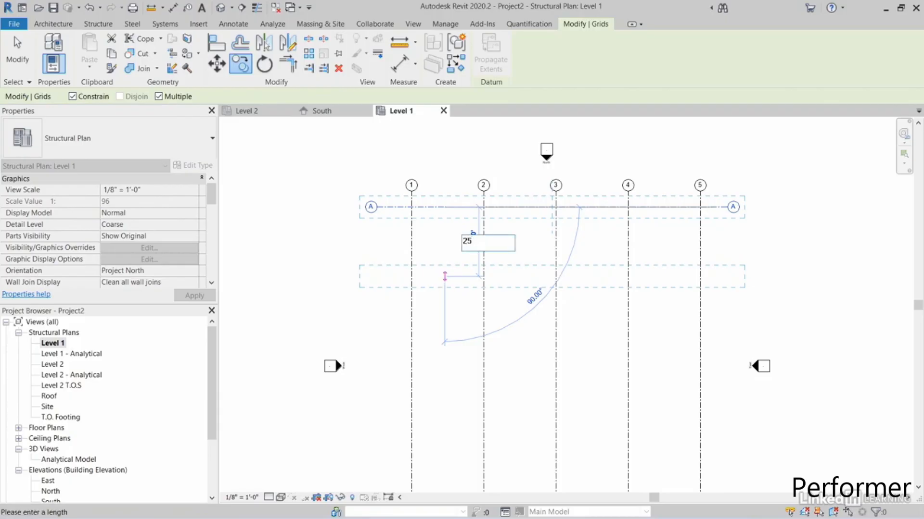
{"action": "key", "text": "Return"}
{"action": "type", "text": "25"}
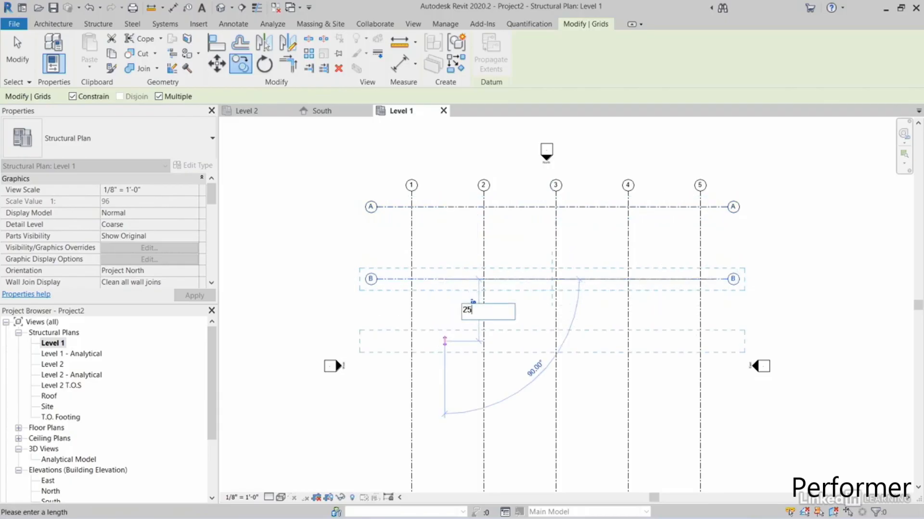
{"action": "key", "text": "Return"}
{"action": "middle_click_drag", "start_coordinate": [439, 342], "coordinate": [456, 287]}
{"action": "type", "text": "25"}
{"action": "key", "text": "Return"}
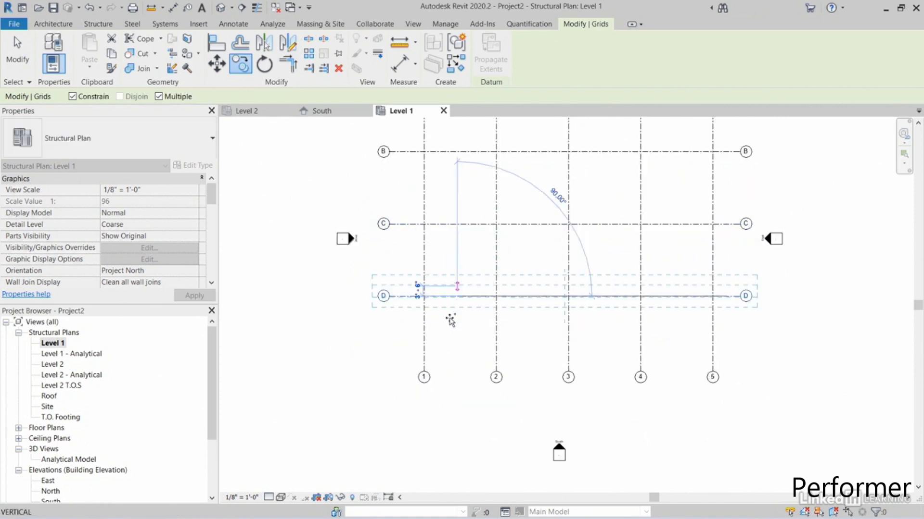
{"action": "type", "text": "25"}
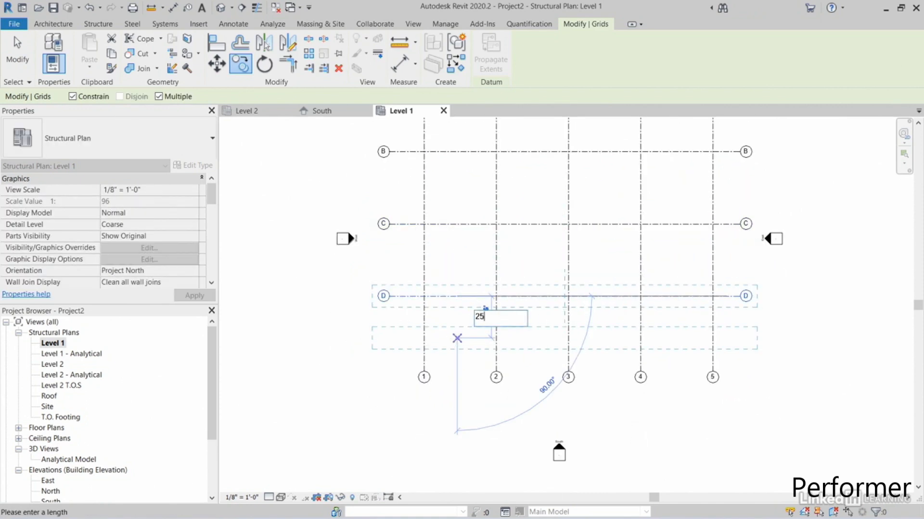
{"action": "key", "text": "Return"}
{"action": "key", "text": "Escape"}
{"action": "key", "text": "Escape"}
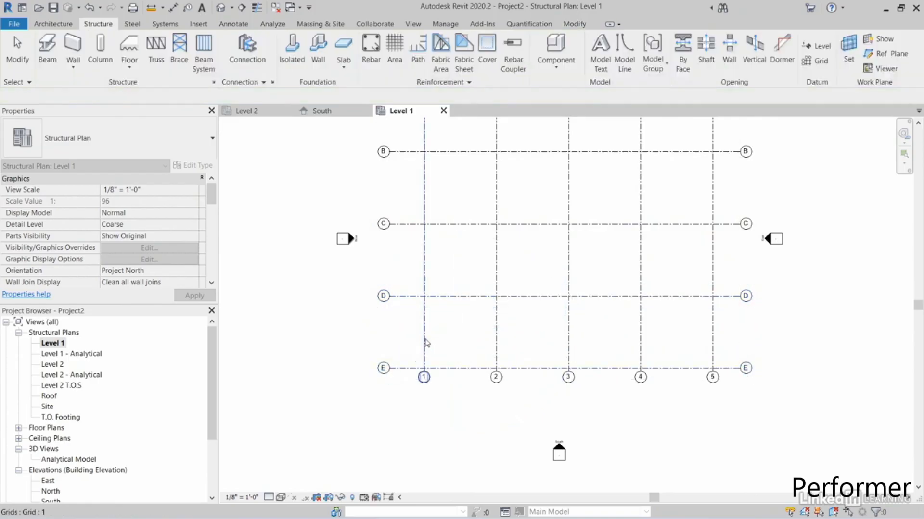
Step: Extend the lower ends of grids 1 to 5 together so their bubbles sit clear below grid E
{"action": "left_click", "coordinate": [424, 340]}
{"action": "scroll", "coordinate": [405, 395], "scroll_direction": "up", "scroll_amount": 5}
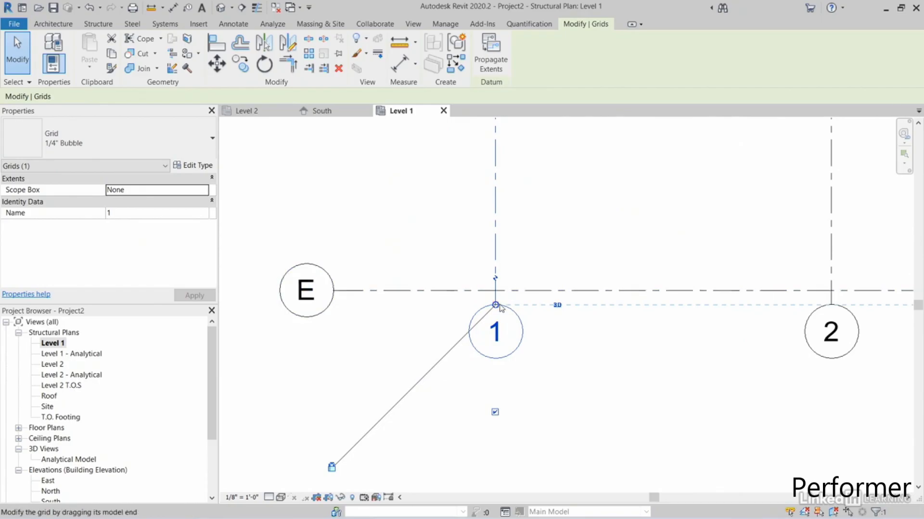
{"action": "left_click_drag", "start_coordinate": [496, 305], "coordinate": [496, 356]}
{"action": "scroll", "coordinate": [565, 243], "scroll_direction": "down", "scroll_amount": 8}
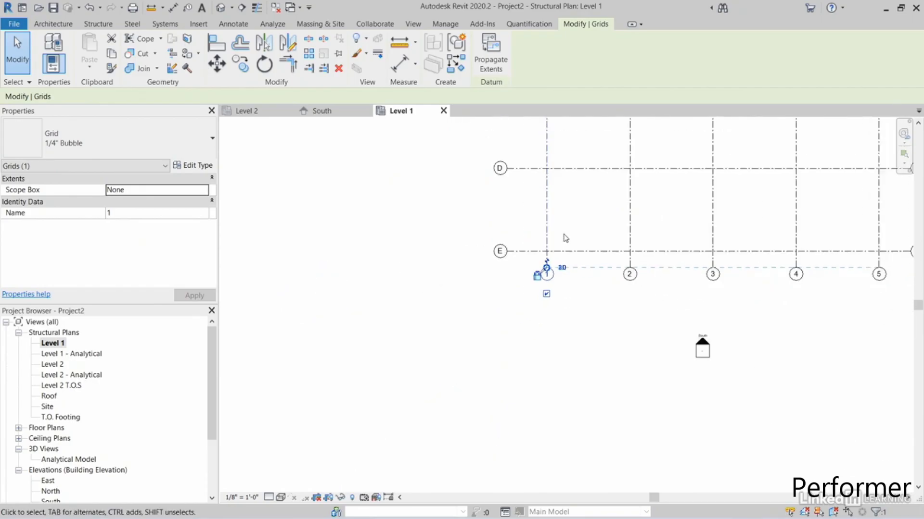
{"action": "scroll", "coordinate": [594, 196], "scroll_direction": "down", "scroll_amount": 1}
{"action": "middle_click_drag", "start_coordinate": [594, 197], "coordinate": [553, 280]}
{"action": "scroll", "coordinate": [576, 272], "scroll_direction": "up", "scroll_amount": 1}
{"action": "scroll", "coordinate": [576, 271], "scroll_direction": "up", "scroll_amount": 1}
{"action": "key", "text": "Escape"}
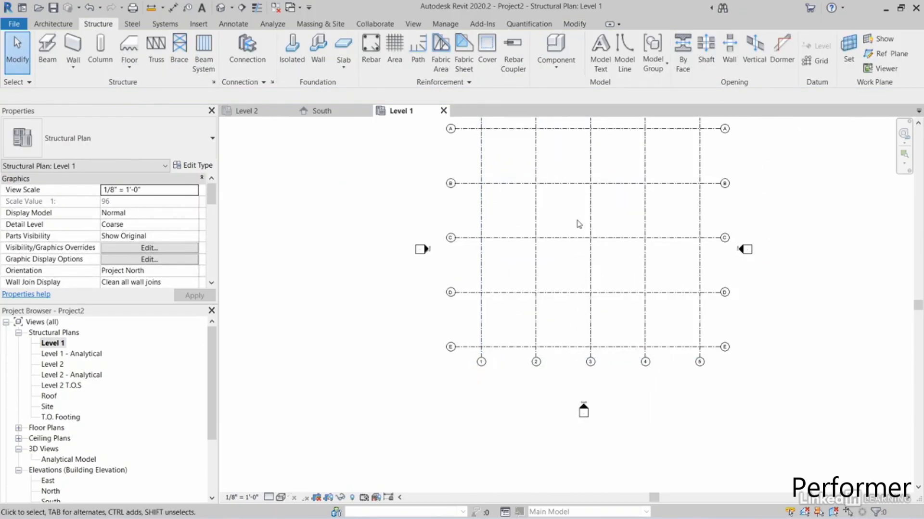
Step: Open the South elevation from its plan marker to check the grids against the levels, and return to the Level 1 plan
{"action": "middle_click_drag", "start_coordinate": [578, 218], "coordinate": [561, 249]}
{"action": "scroll", "coordinate": [606, 463], "scroll_direction": "up", "scroll_amount": 1}
{"action": "double_click", "coordinate": [543, 416]}
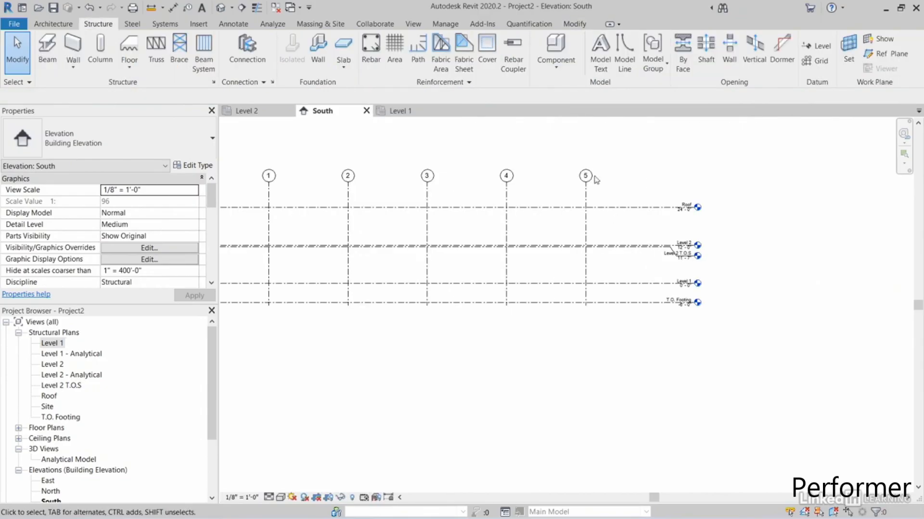
{"action": "middle_click_drag", "start_coordinate": [602, 362], "coordinate": [658, 351]}
{"action": "double_click", "coordinate": [57, 345]}
{"action": "middle_click_drag", "start_coordinate": [500, 215], "coordinate": [494, 286]}
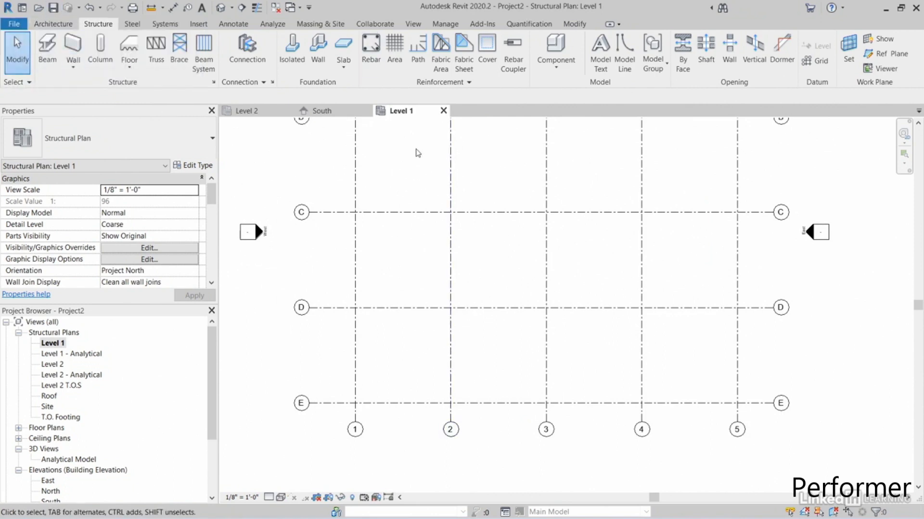
{"action": "middle_click_drag", "start_coordinate": [417, 153], "coordinate": [418, 170]}
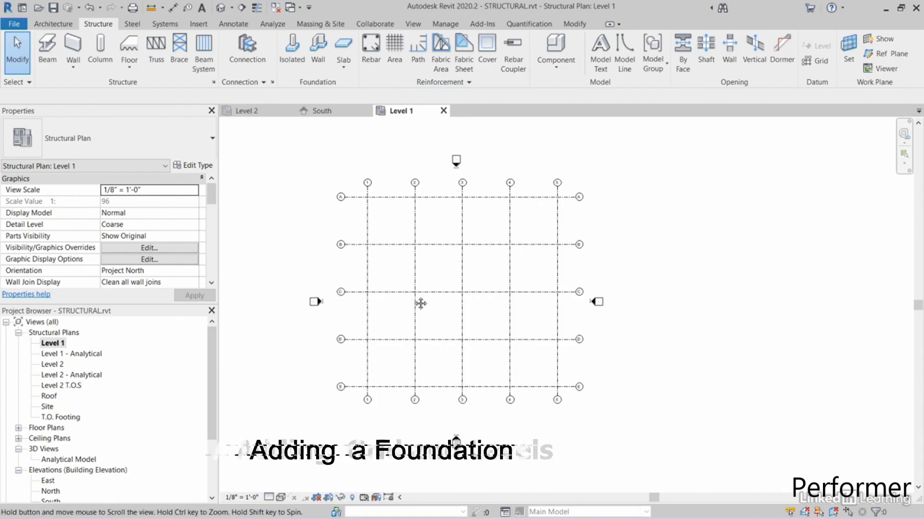
Step: Start a structural wall using the Foundation - 12" Concrete type
{"action": "scroll", "coordinate": [418, 303], "scroll_direction": "up", "scroll_amount": 3}
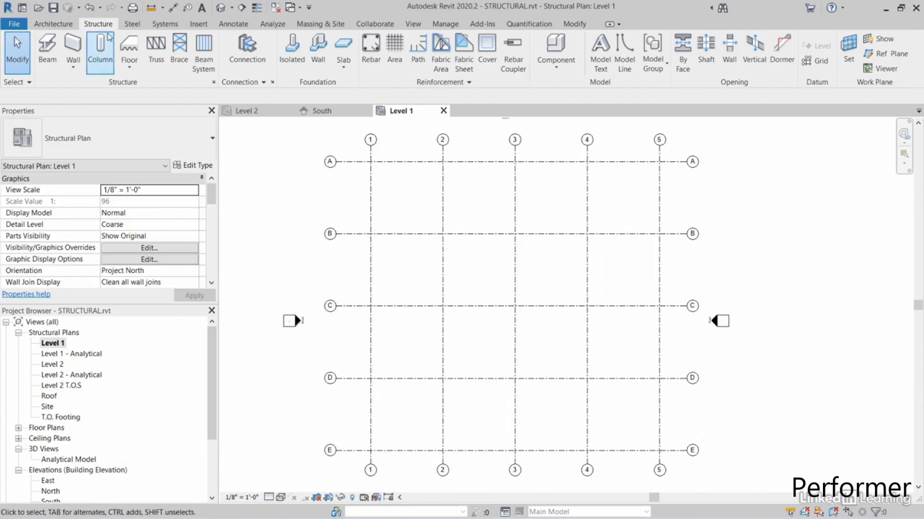
{"action": "left_click", "coordinate": [73, 45]}
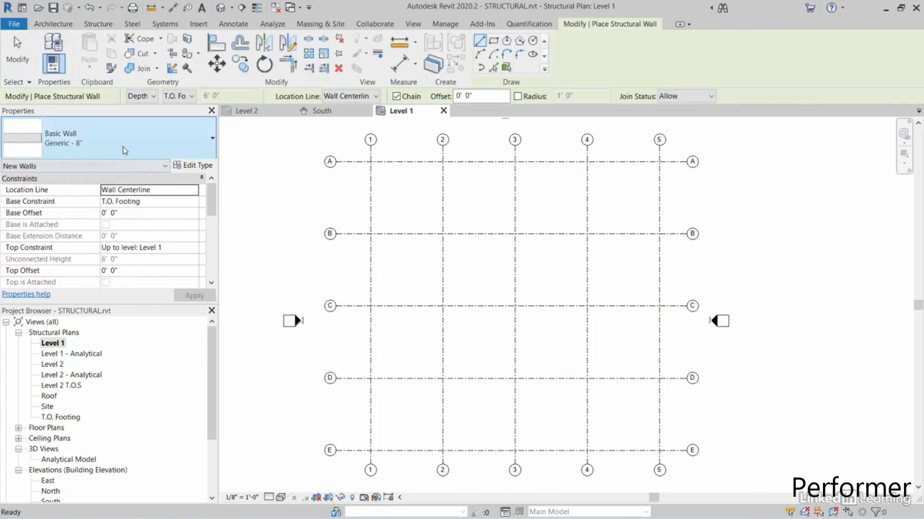
{"action": "left_click", "coordinate": [125, 150]}
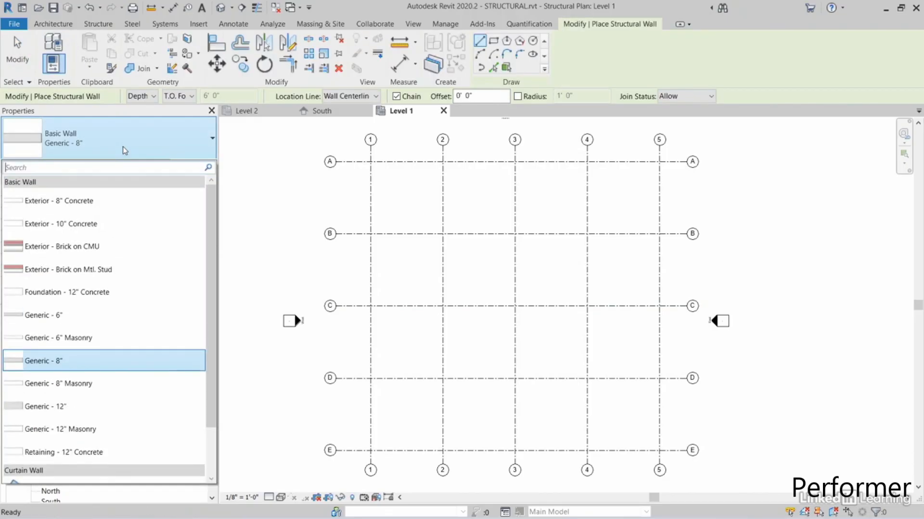
{"action": "left_click", "coordinate": [100, 293]}
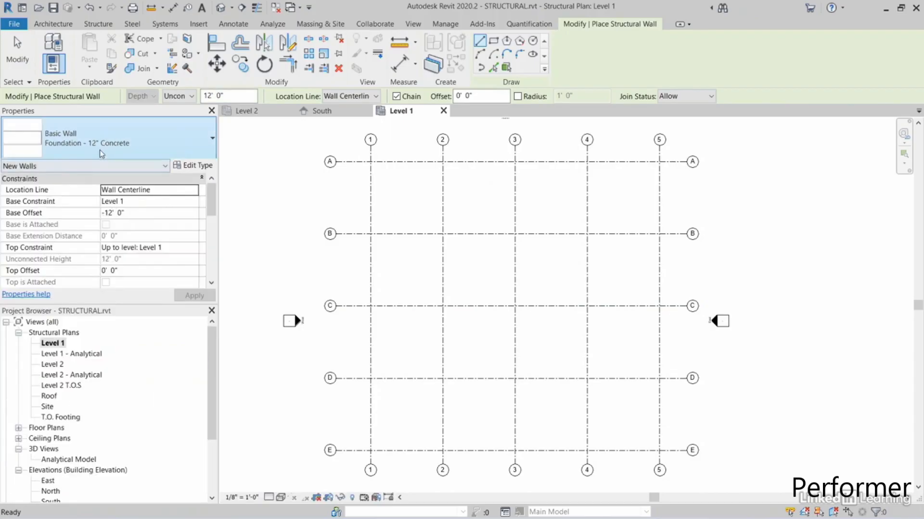
Step: Duplicate the wall type under the name Foundation - 1'-6" Concrete
{"action": "left_click", "coordinate": [194, 167]}
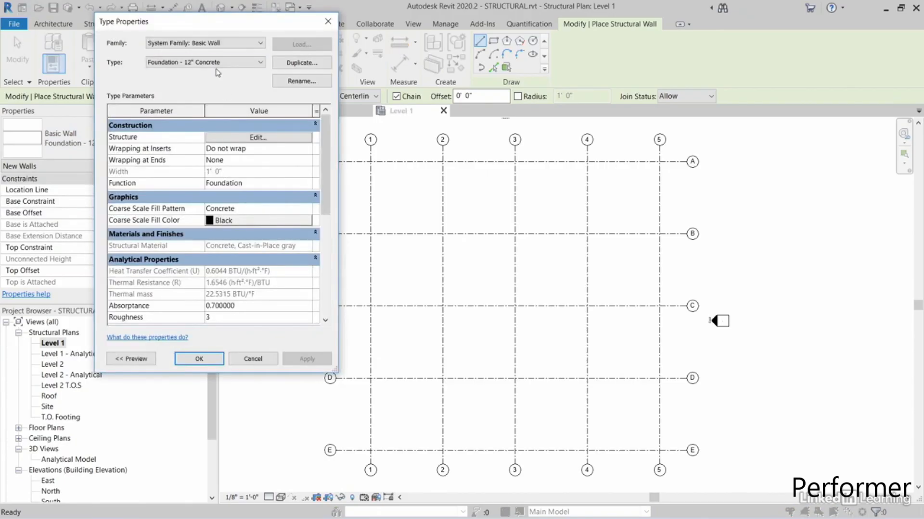
{"action": "left_click", "coordinate": [312, 64]}
{"action": "left_click", "coordinate": [222, 189]}
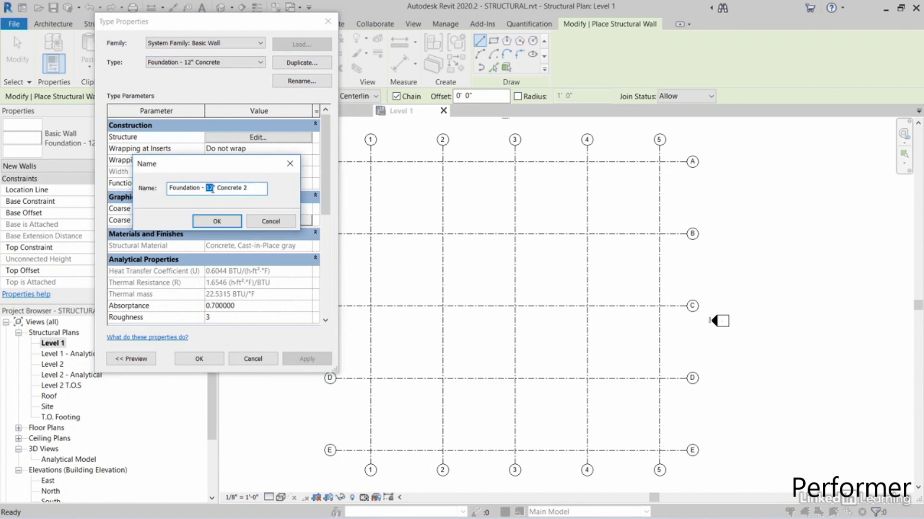
{"action": "type", "text": "1'-6\""}
{"action": "key", "text": "BackSpace"}
{"action": "left_click", "coordinate": [226, 225]}
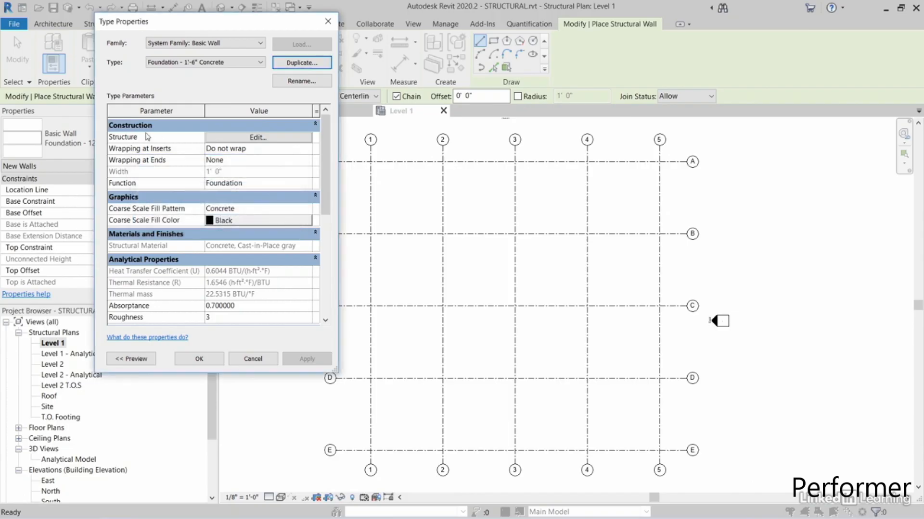
Step: Set the thickness of the new wall type's structure layer to 1' 6" and accept the type properties
{"action": "left_click", "coordinate": [255, 138]}
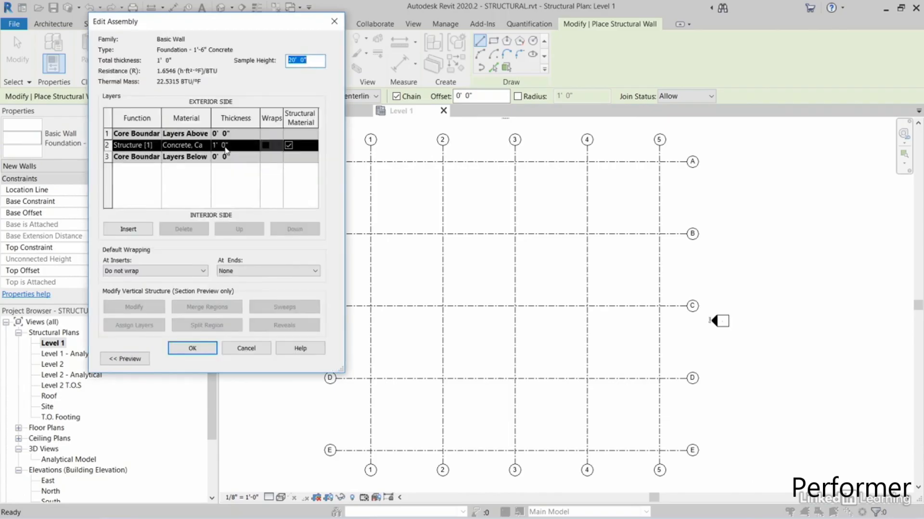
{"action": "left_click", "coordinate": [237, 147]}
{"action": "double_click", "coordinate": [242, 147]}
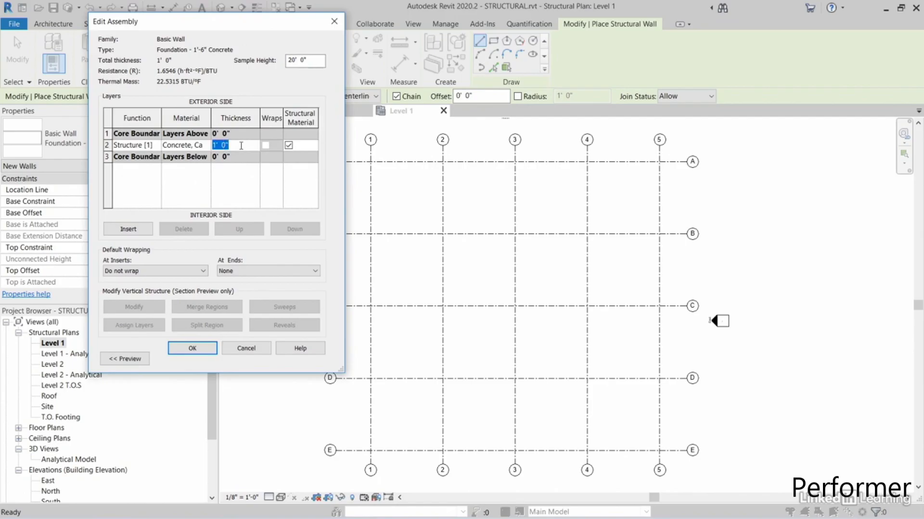
{"action": "type", "text": "1 6"}
{"action": "key", "text": "Tab"}
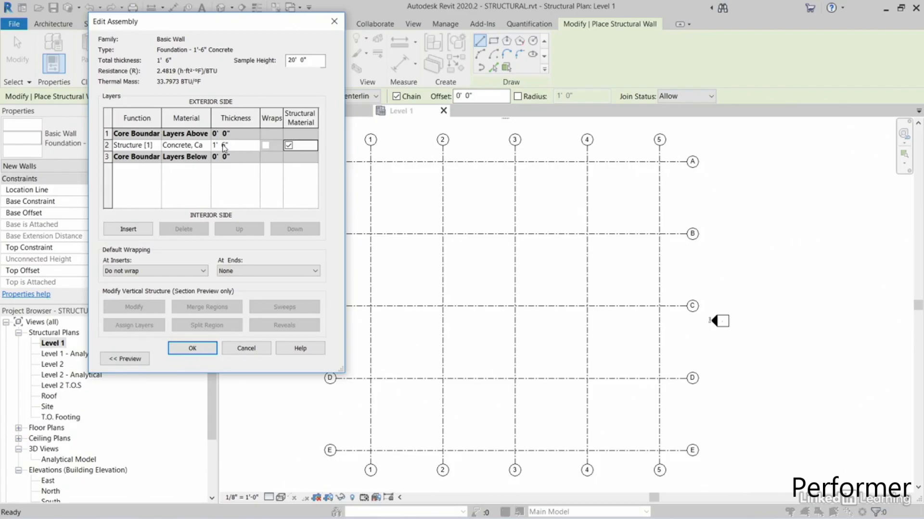
{"action": "left_click", "coordinate": [191, 350]}
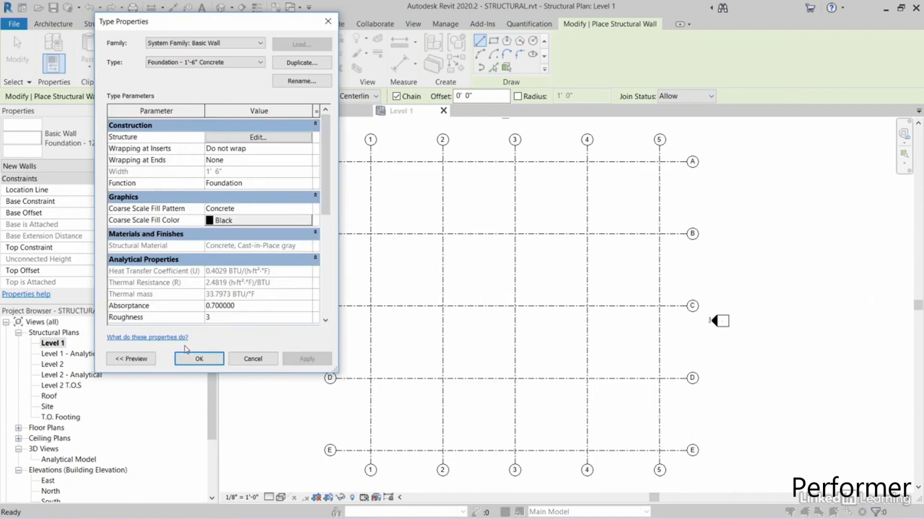
{"action": "left_click", "coordinate": [189, 359]}
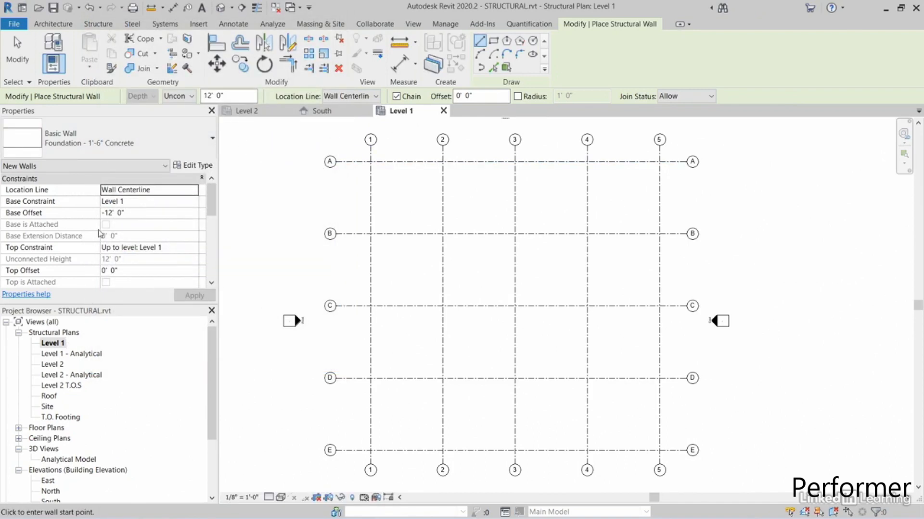
Step: Draw a rectangle of foundation walls with depth down to T.O. Footing, from grid intersection E-5 to A-1
{"action": "left_click", "coordinate": [192, 96]}
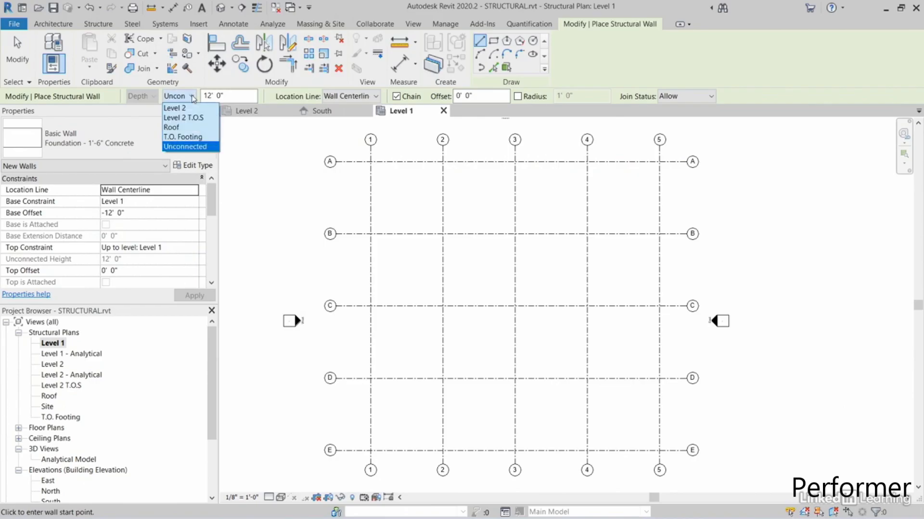
{"action": "left_click", "coordinate": [188, 138]}
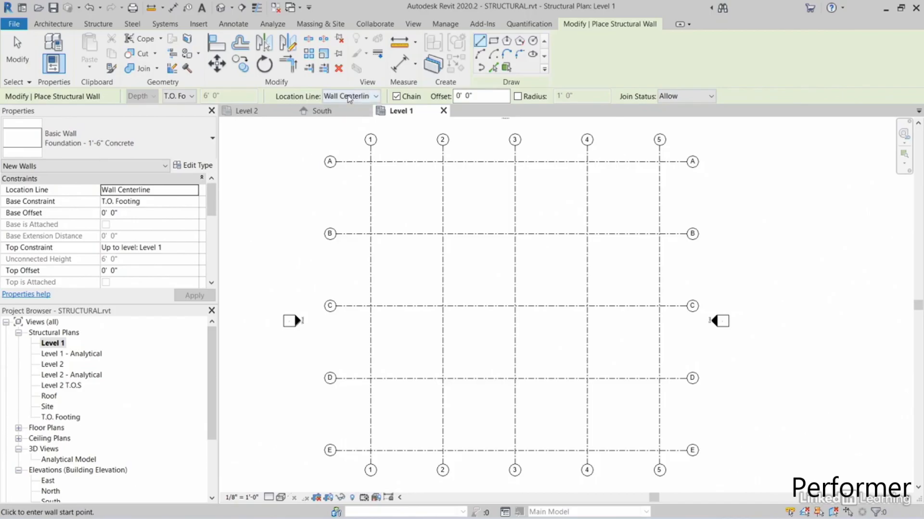
{"action": "middle_click_drag", "start_coordinate": [398, 210], "coordinate": [382, 198]}
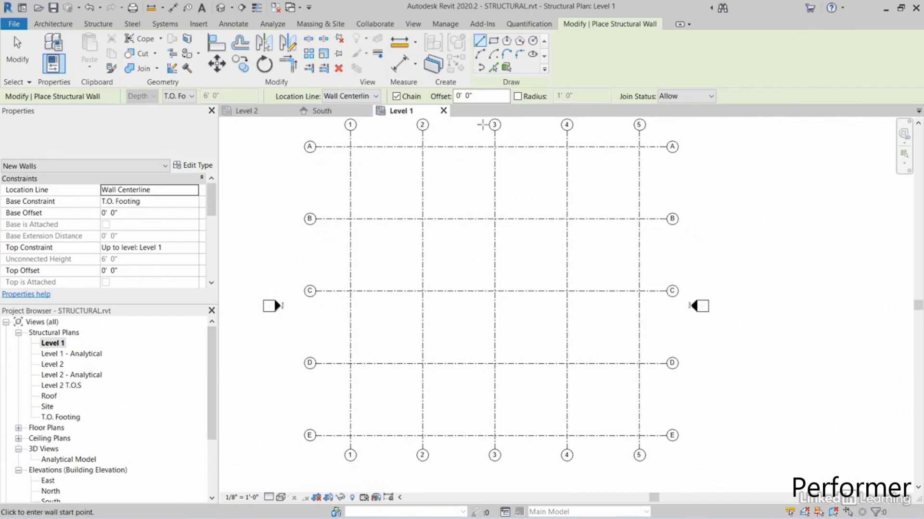
{"action": "left_click", "coordinate": [494, 41]}
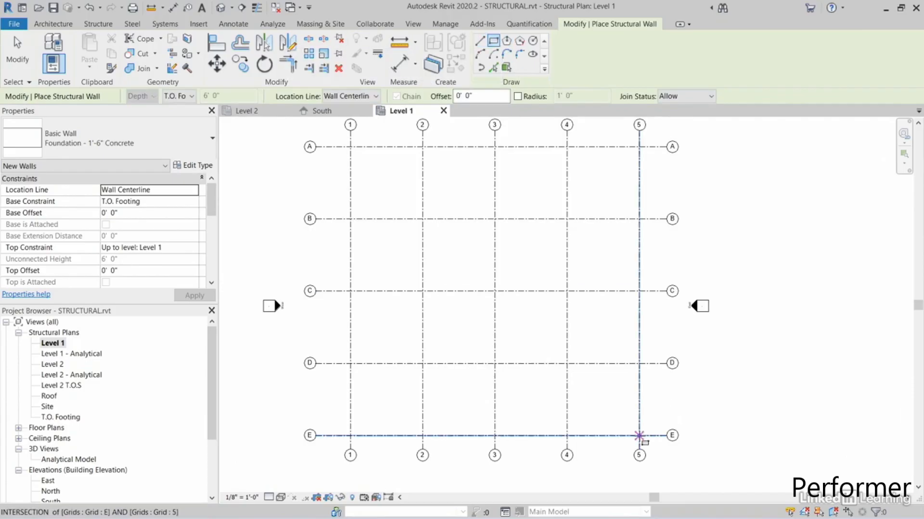
{"action": "left_click", "coordinate": [638, 436]}
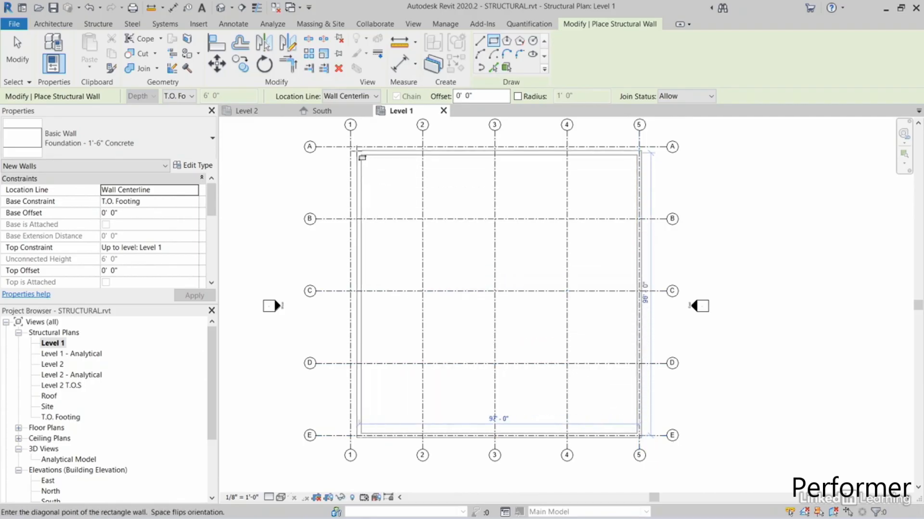
{"action": "left_click", "coordinate": [351, 146]}
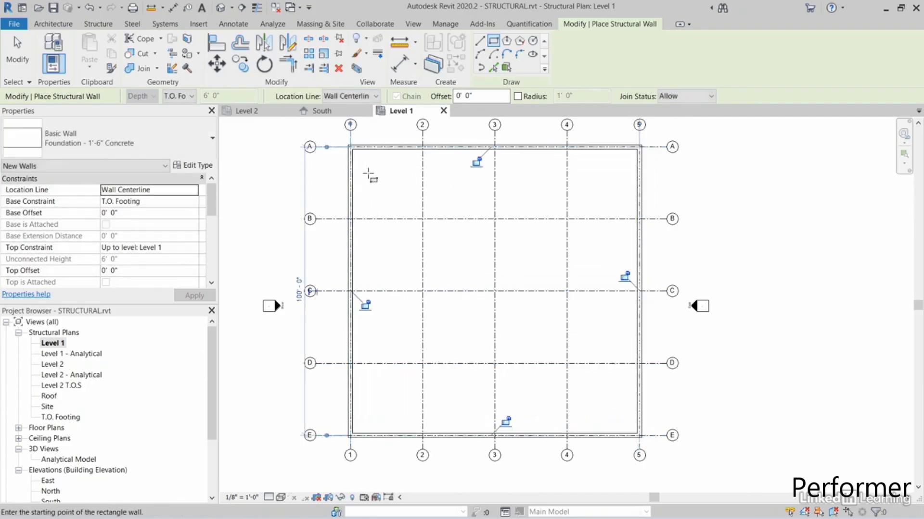
{"action": "key", "text": "Escape"}
{"action": "key", "text": "Escape"}
Step: In the T.O. Footing structural plan, duplicate the wall foundation type Bearing Footing - 36" x 12" as Bearing Footing - 2'-6" x 12"
{"action": "middle_click_drag", "start_coordinate": [393, 266], "coordinate": [406, 273]}
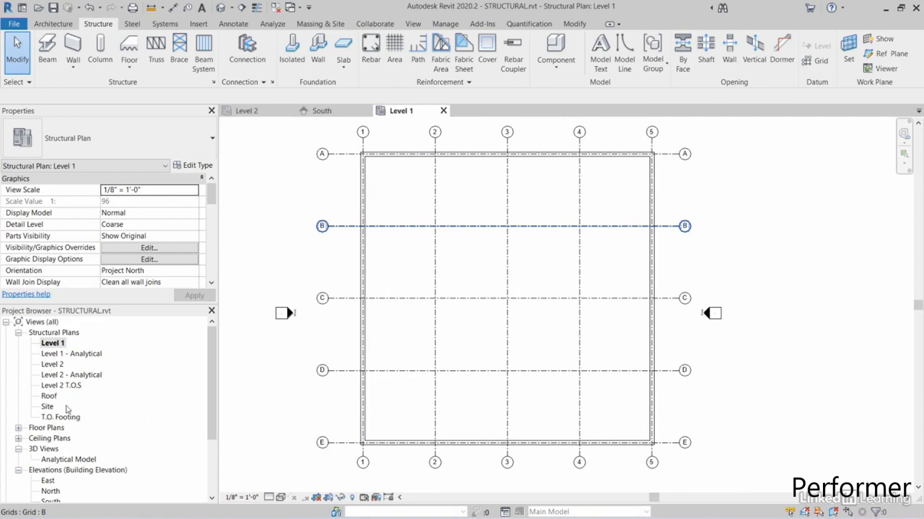
{"action": "double_click", "coordinate": [65, 418]}
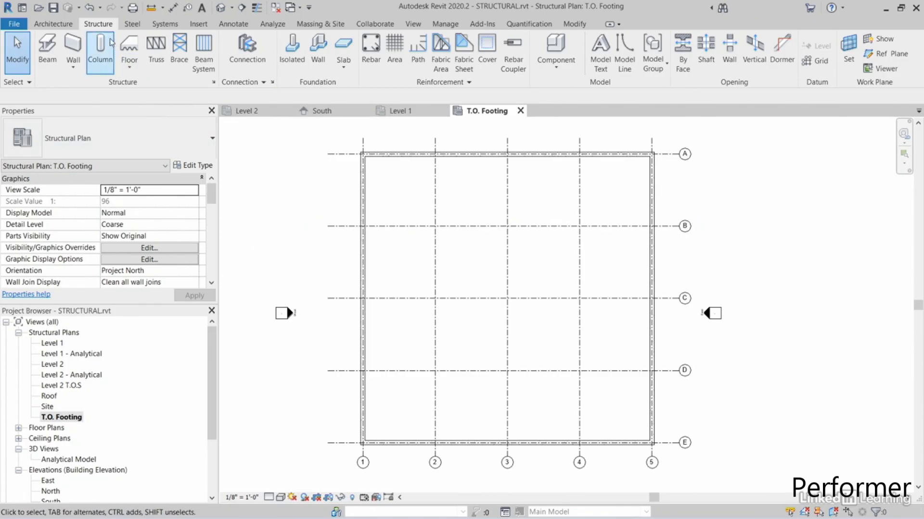
{"action": "left_click", "coordinate": [318, 54]}
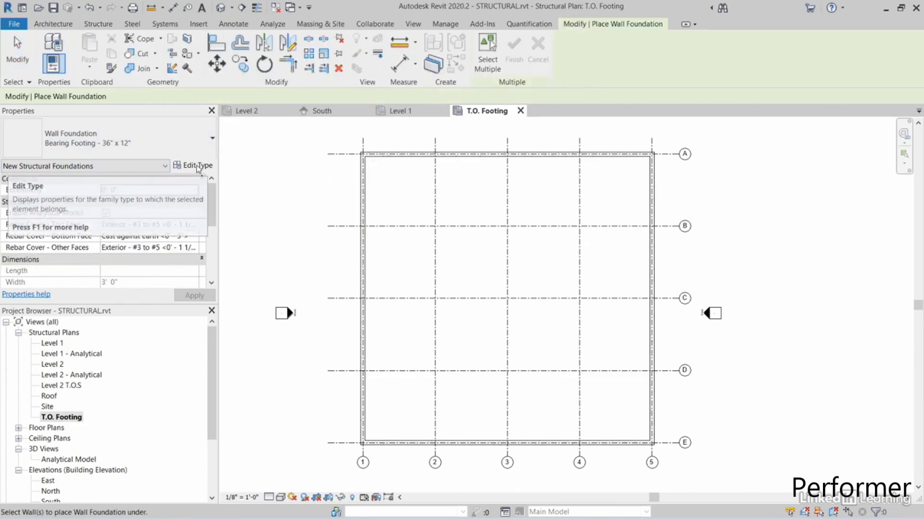
{"action": "left_click", "coordinate": [208, 167]}
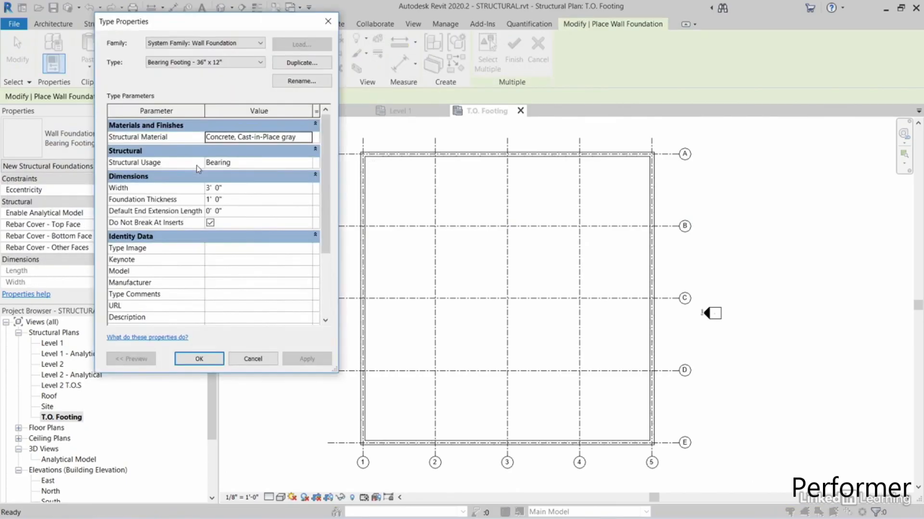
{"action": "left_click", "coordinate": [304, 67]}
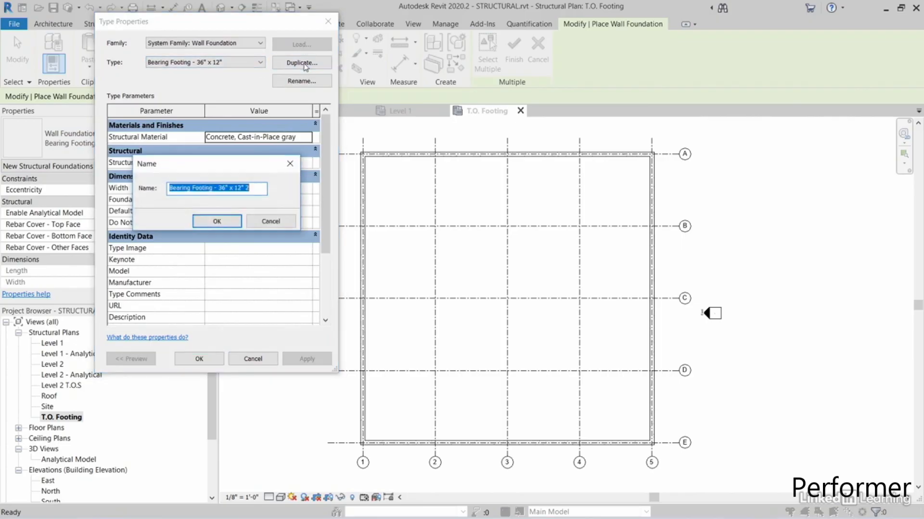
{"action": "left_click", "coordinate": [239, 188]}
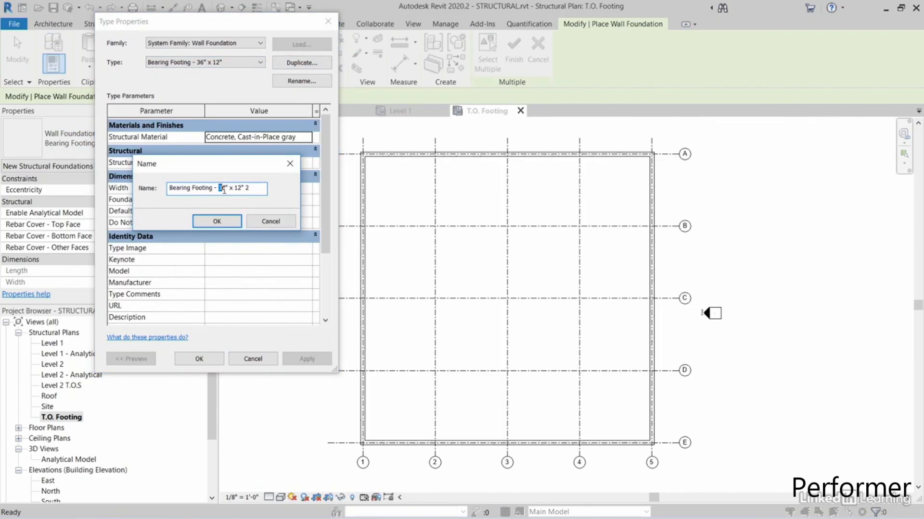
{"action": "type", "text": "2'-6"}
{"action": "left_click", "coordinate": [208, 222]}
Step: Set the new bearing footing type's width to 2' 6" and accept the type properties
{"action": "left_click", "coordinate": [249, 189]}
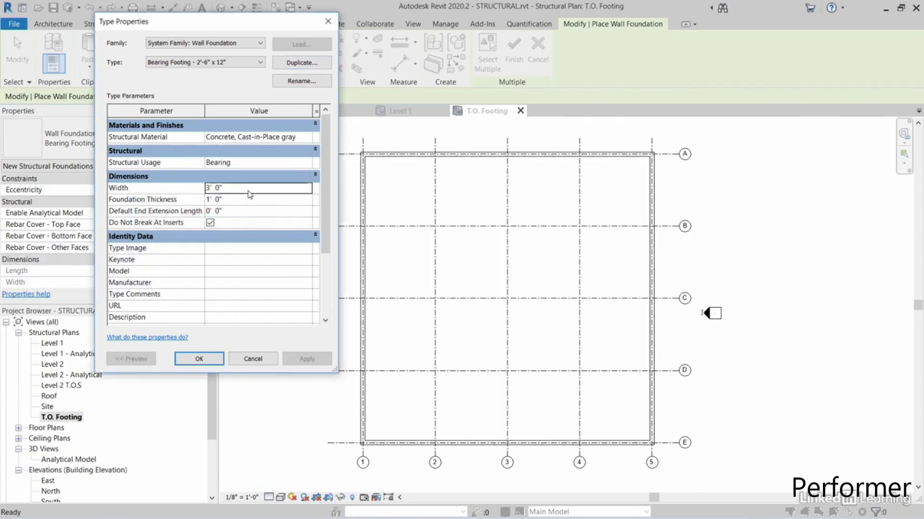
{"action": "type", "text": "2"}
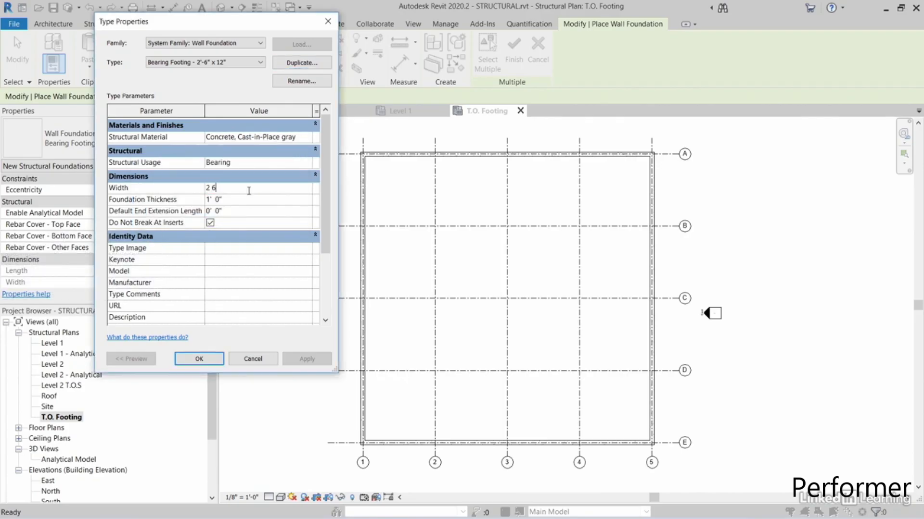
{"action": "key", "text": "Return"}
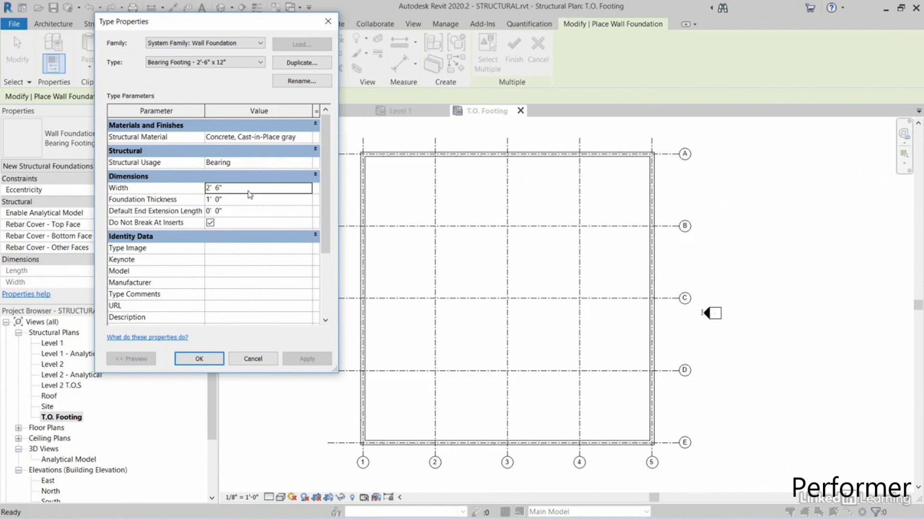
{"action": "left_click", "coordinate": [198, 359]}
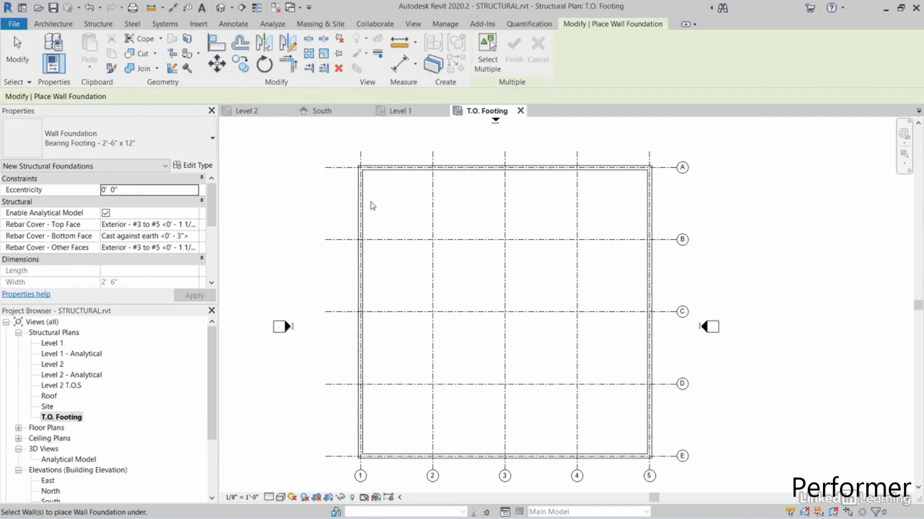
Step: Place the bearing footing under the whole chain of perimeter foundation walls and end the wall foundation command
{"action": "key", "text": "Tab"}
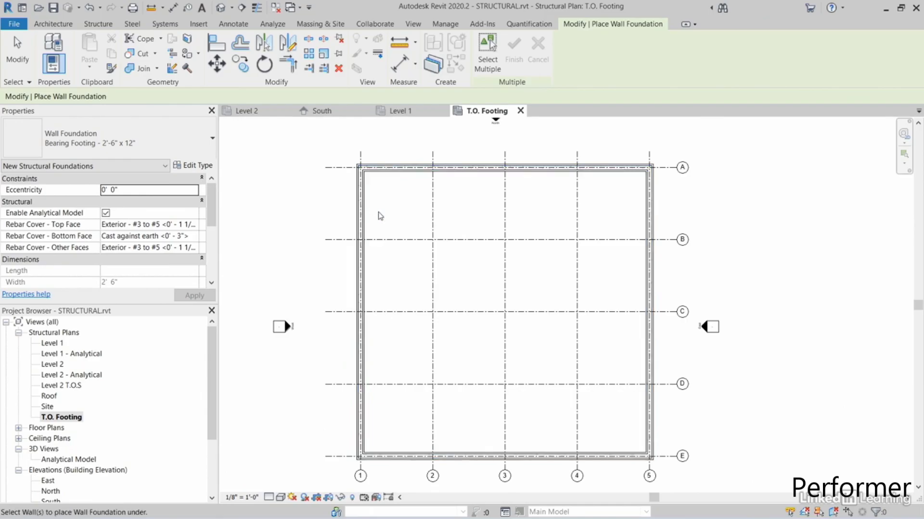
{"action": "middle_click_drag", "start_coordinate": [392, 221], "coordinate": [389, 221]}
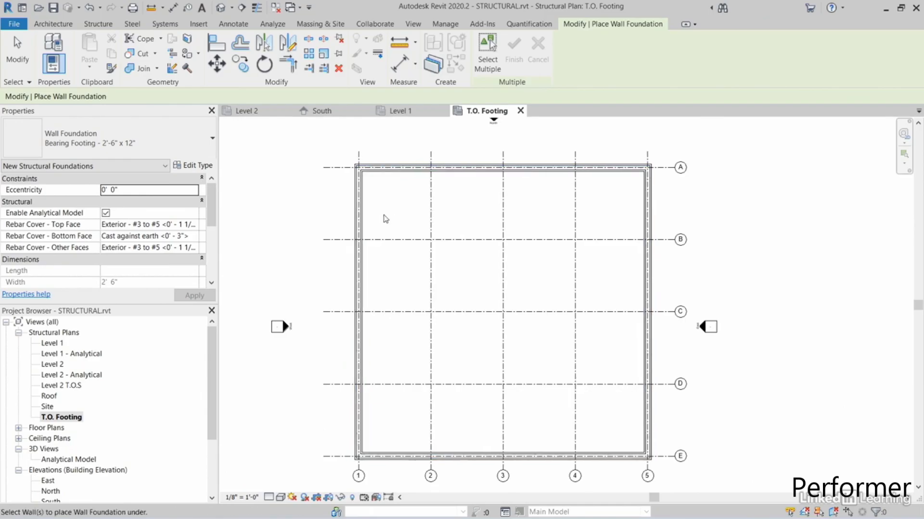
{"action": "key", "text": "Escape"}
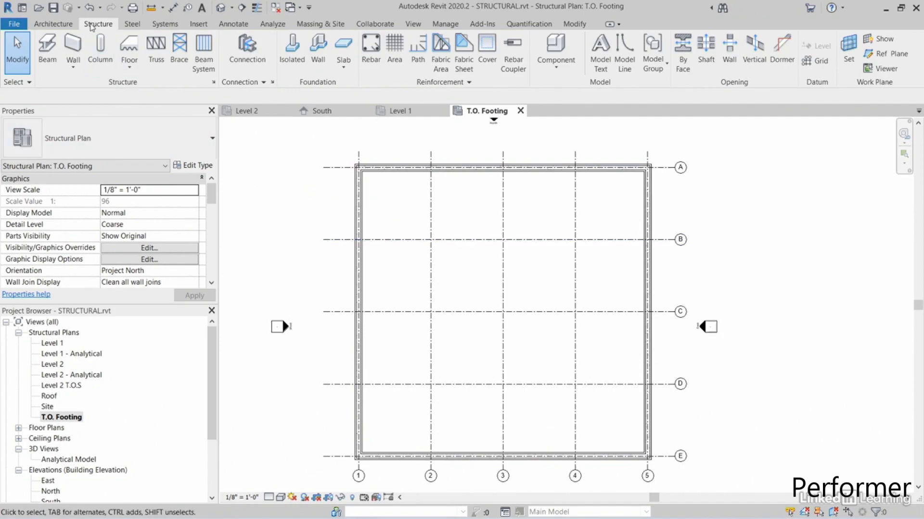
Step: Start a structural column and duplicate the Concrete-Rectangular-Column 12 x 18 type under the name 2'-6" x 2'-6"
{"action": "left_click", "coordinate": [99, 54]}
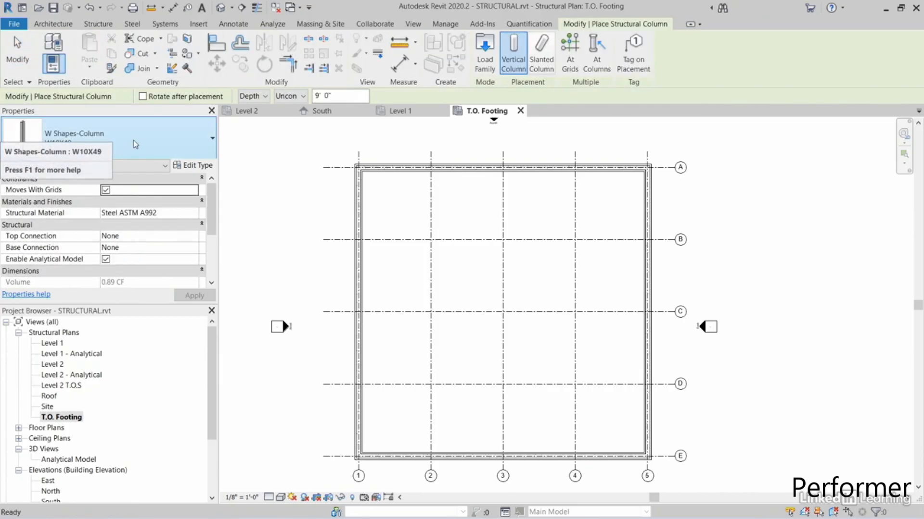
{"action": "left_click", "coordinate": [135, 144]}
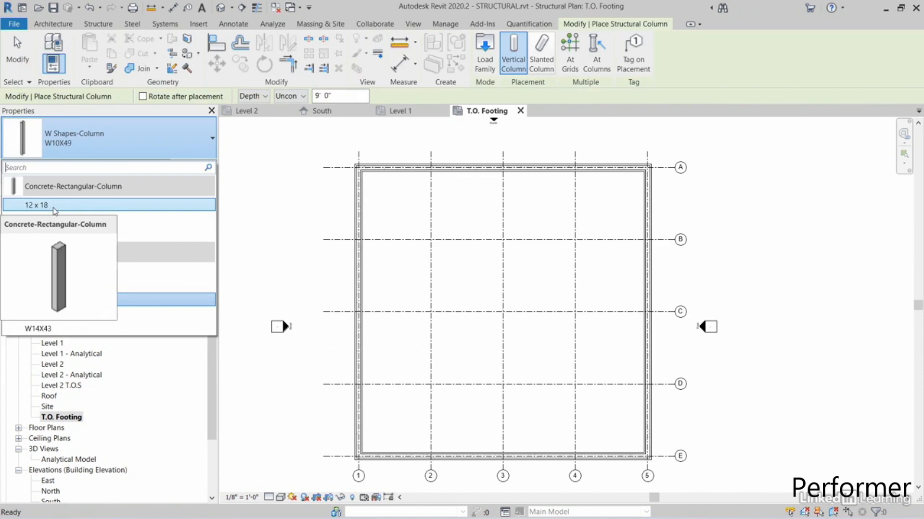
{"action": "left_click", "coordinate": [54, 208]}
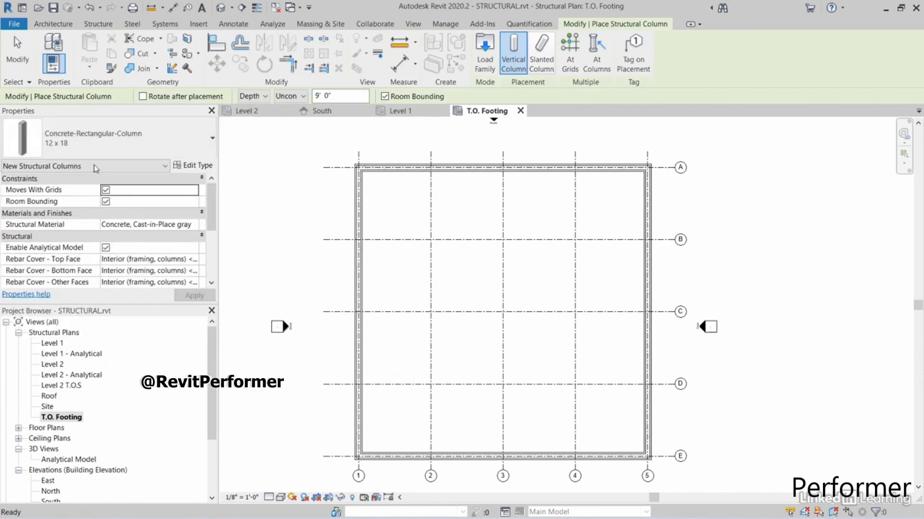
{"action": "left_click", "coordinate": [186, 167]}
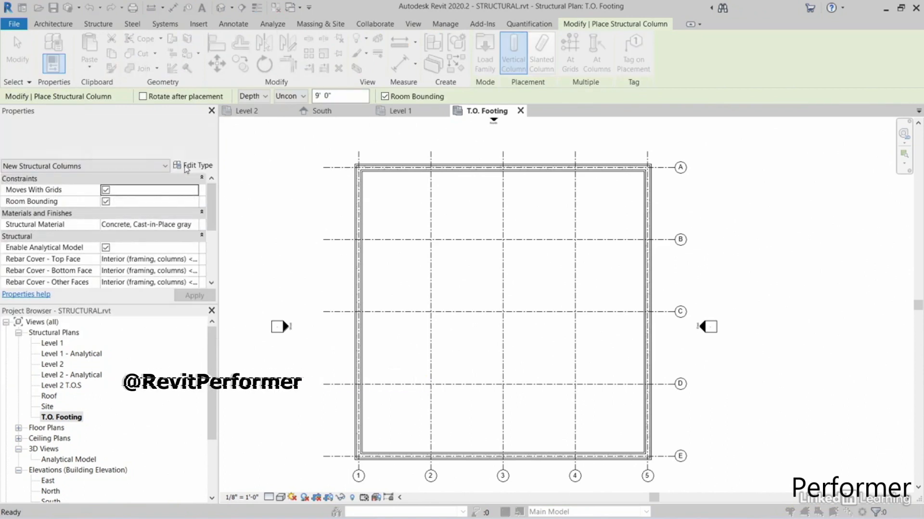
{"action": "left_click", "coordinate": [302, 63]}
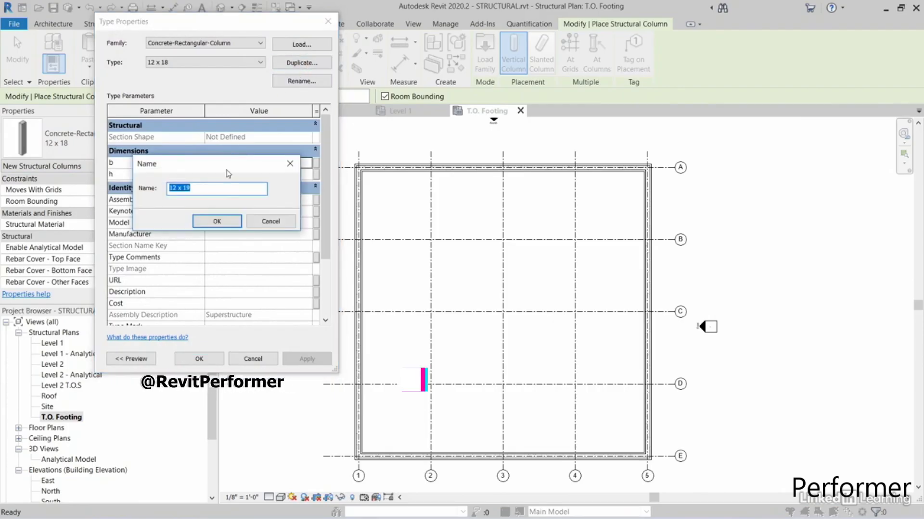
{"action": "left_click", "coordinate": [200, 188]}
{"action": "left_click_drag", "start_coordinate": [212, 188], "coordinate": [172, 188]}
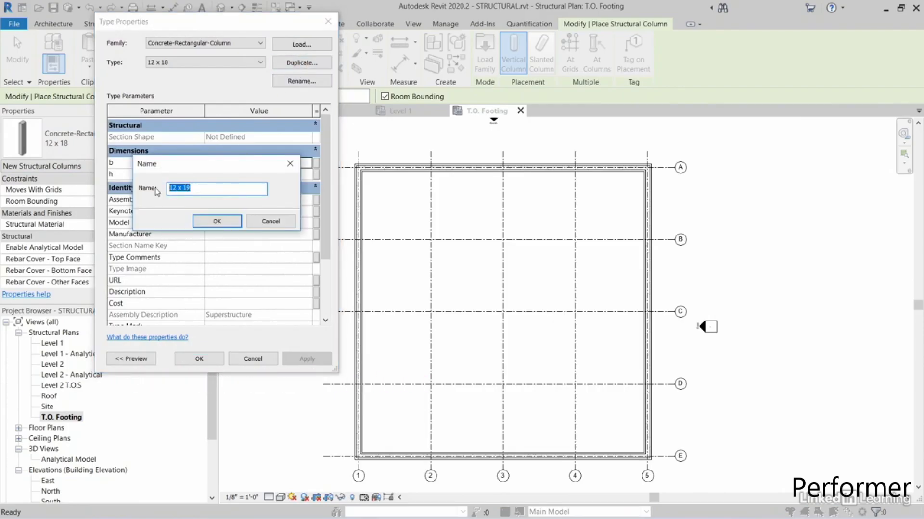
{"action": "type", "text": "2"}
{"action": "left_click", "coordinate": [214, 222]}
Step: Set both the b and h dimensions of the new column type to 2' 6" and accept the type properties
{"action": "left_click", "coordinate": [234, 163]}
{"action": "type", "text": "2' 6"}
{"action": "left_click", "coordinate": [239, 175]}
{"action": "type", "text": "2"}
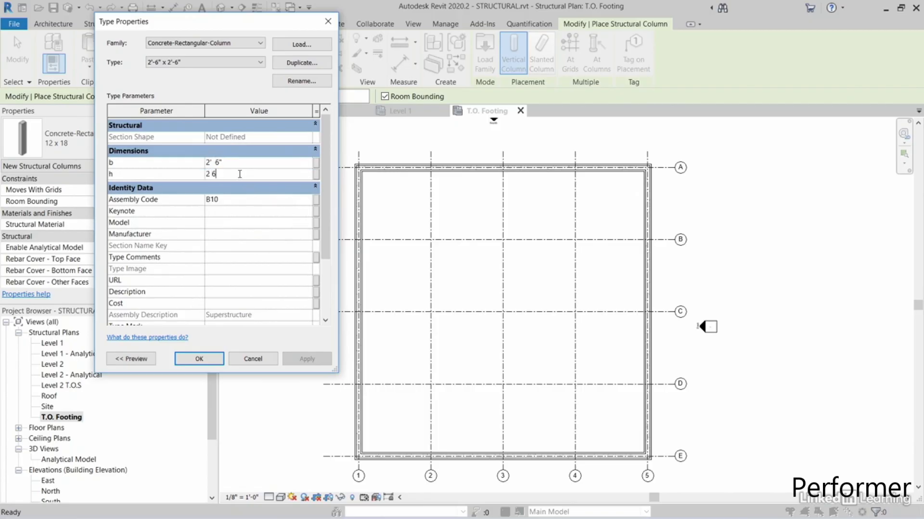
{"action": "left_click", "coordinate": [199, 360]}
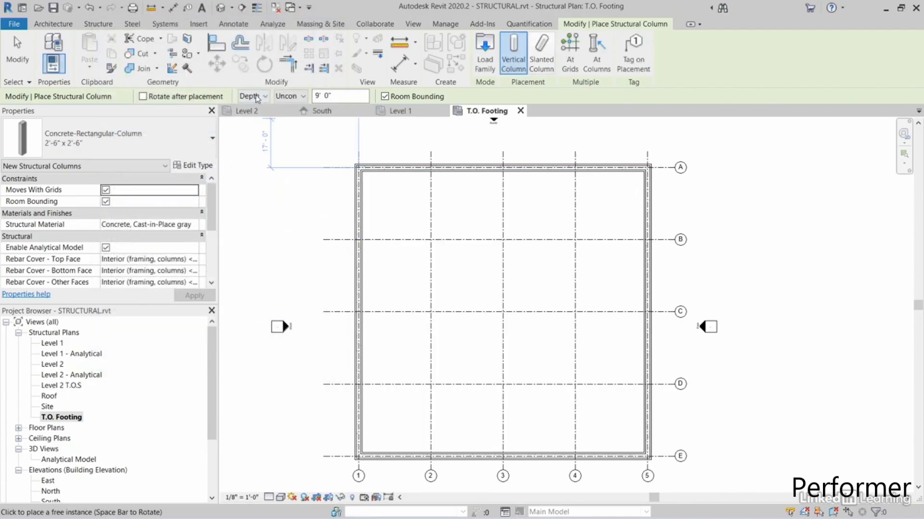
Step: Place the concrete columns with height up to Level 1 at all intersections of grids A–E and 1–5
{"action": "left_click", "coordinate": [260, 98]}
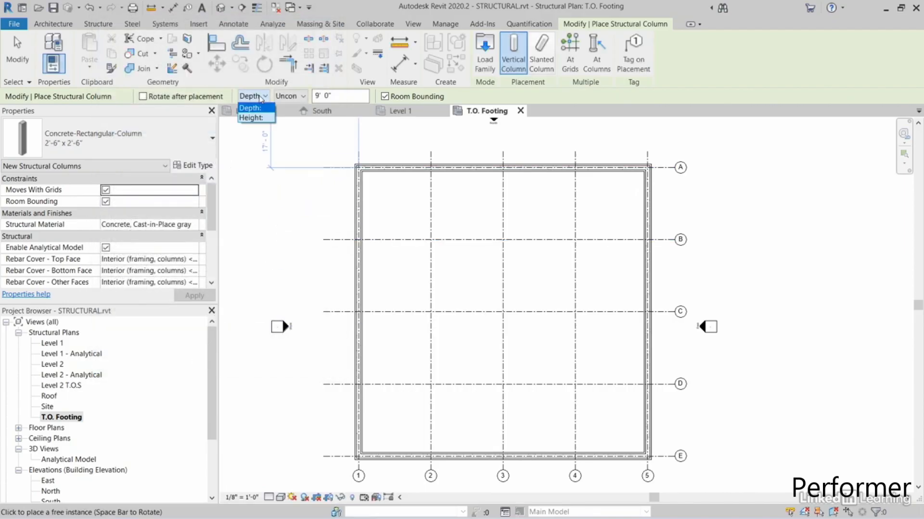
{"action": "left_click", "coordinate": [252, 117]}
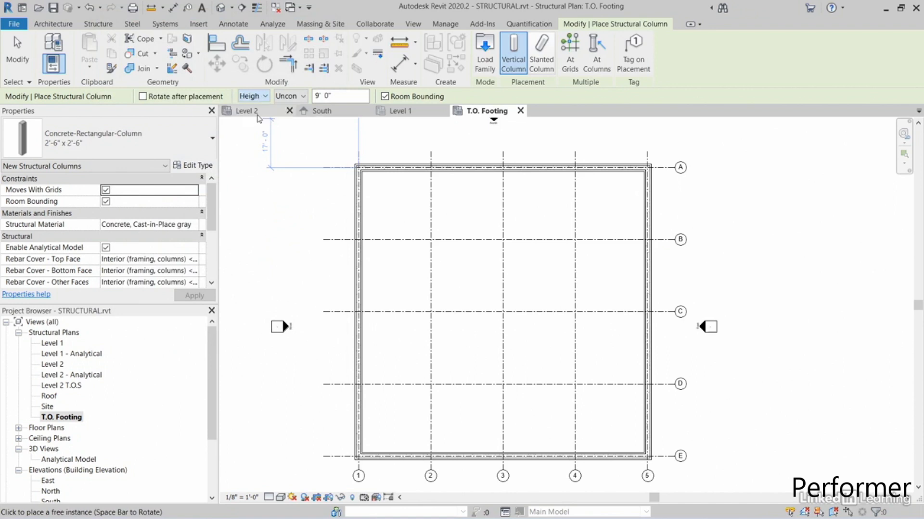
{"action": "left_click", "coordinate": [297, 97]}
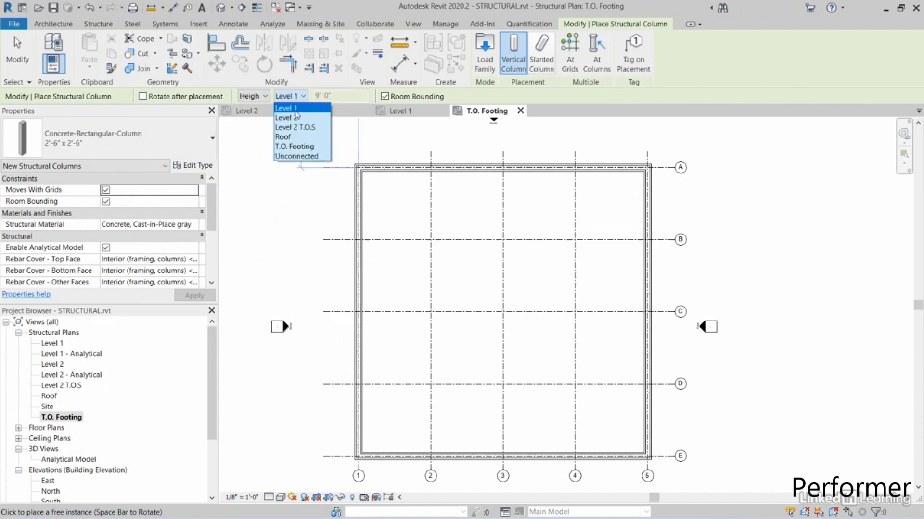
{"action": "left_click", "coordinate": [295, 112]}
{"action": "middle_click_drag", "start_coordinate": [305, 235], "coordinate": [294, 240]}
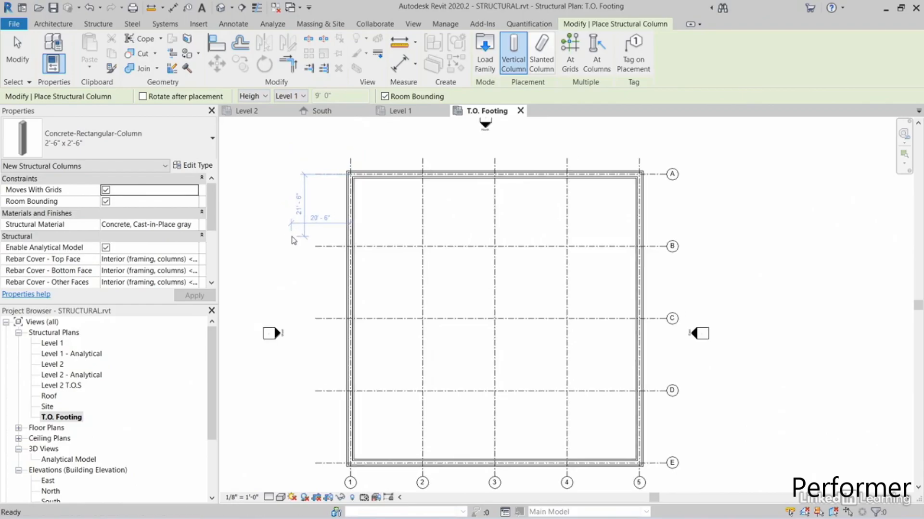
{"action": "left_click", "coordinate": [569, 67]}
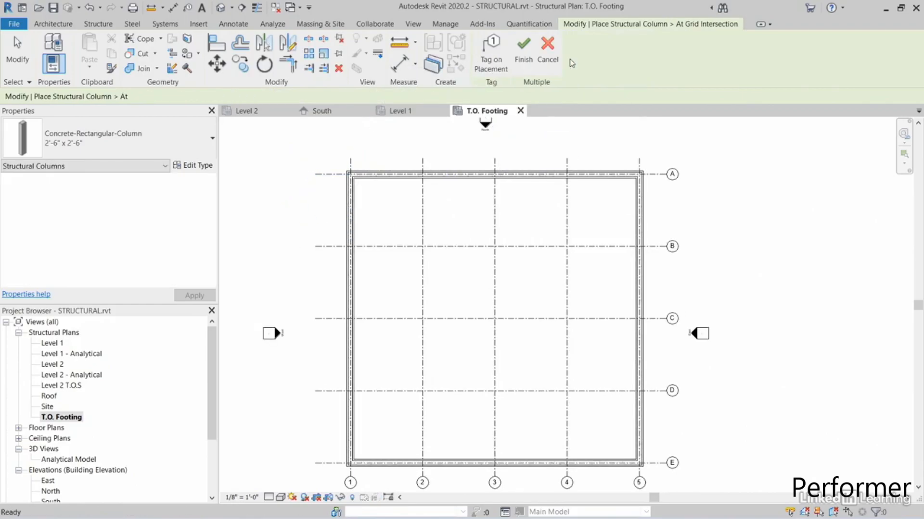
{"action": "left_click_drag", "start_coordinate": [659, 153], "coordinate": [325, 473]}
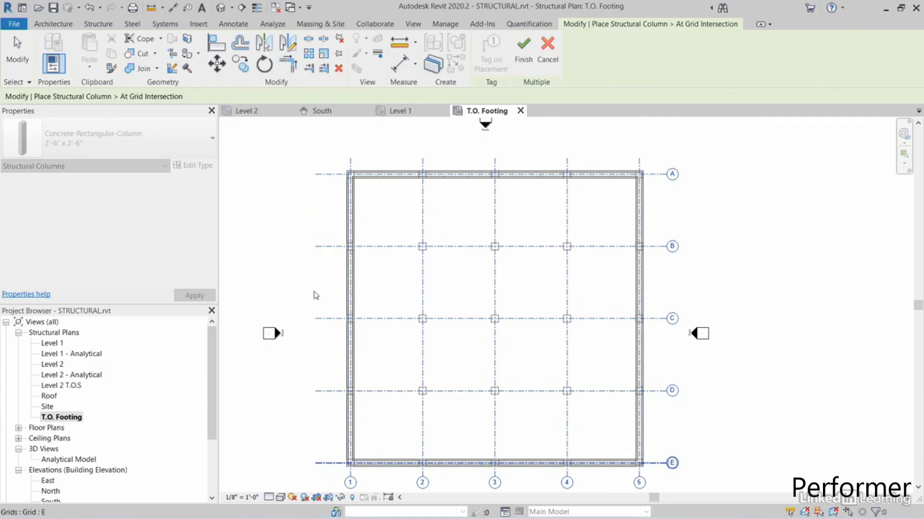
{"action": "left_click", "coordinate": [523, 60]}
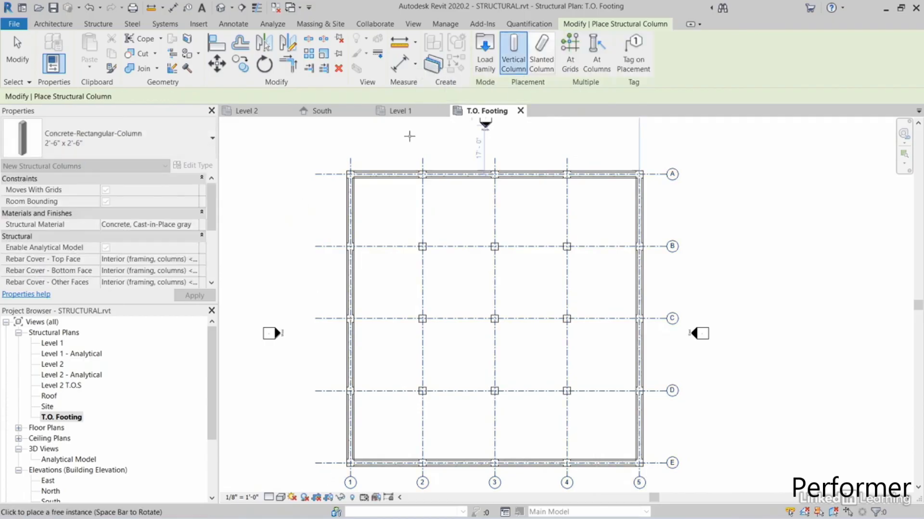
{"action": "key", "text": "Escape"}
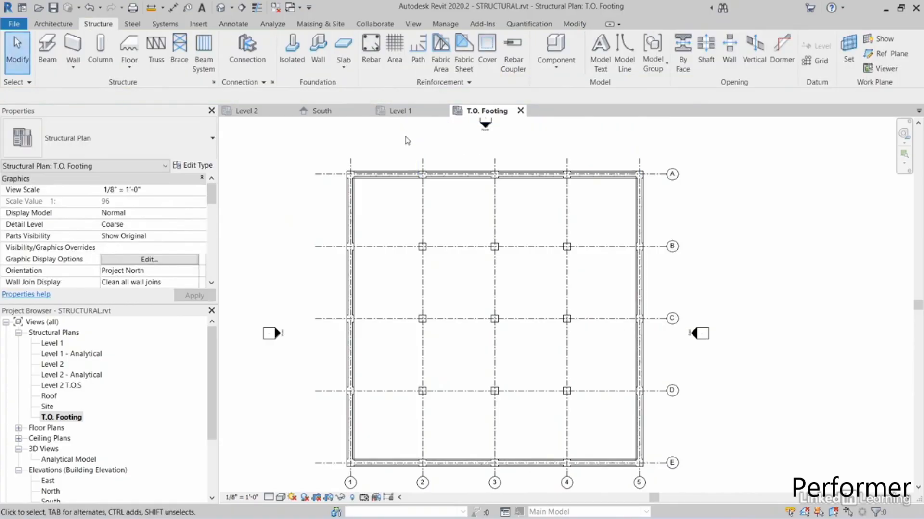
Step: Start an isolated foundation and duplicate the Footing-Rectangular 72" x 48" x 18" type under the name 3'-6" x 3'-6" x 12"
{"action": "middle_click_drag", "start_coordinate": [409, 231], "coordinate": [382, 206]}
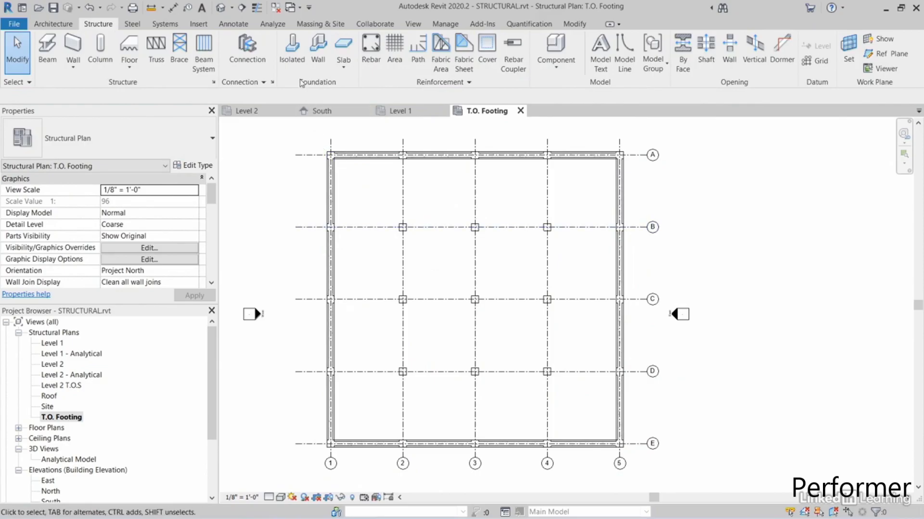
{"action": "left_click", "coordinate": [297, 59]}
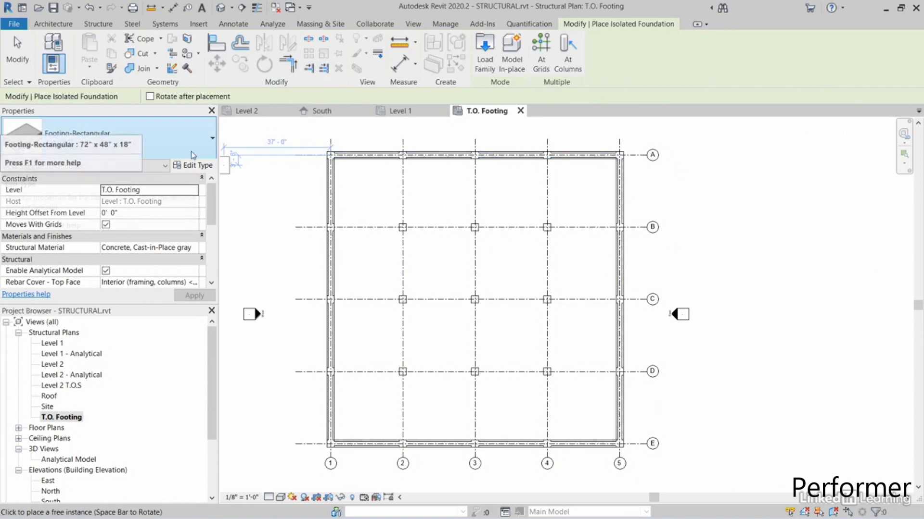
{"action": "left_click", "coordinate": [194, 165]}
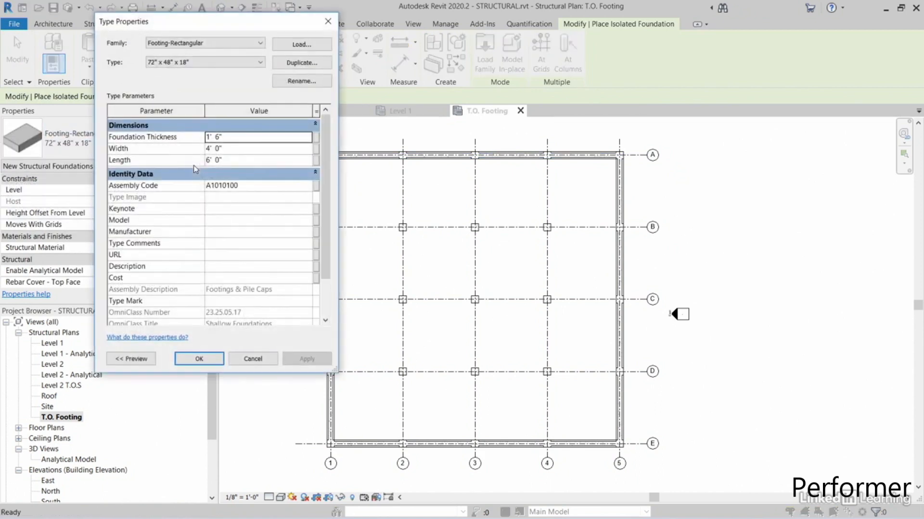
{"action": "left_click", "coordinate": [310, 65]}
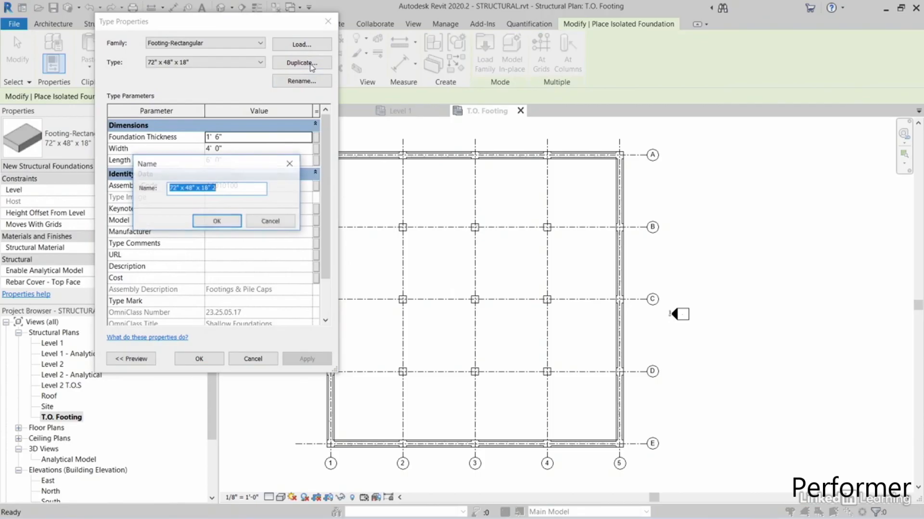
{"action": "left_click", "coordinate": [176, 188]}
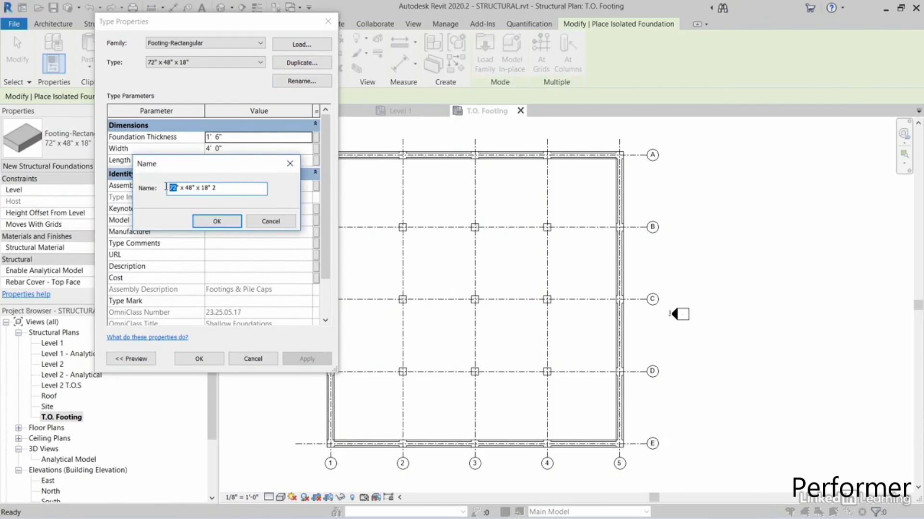
{"action": "type", "text": "3'-6\" x 3'-6"}
{"action": "left_click", "coordinate": [215, 221]}
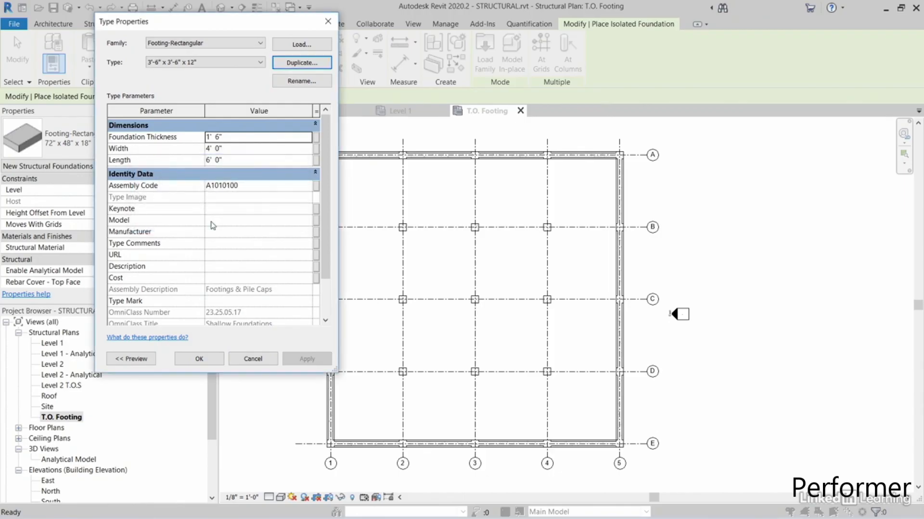
Step: Set the new footing type's foundation thickness to 1' 0" and both its width and length to 3' 6", and accept the type properties
{"action": "left_click", "coordinate": [236, 138]}
{"action": "type", "text": "1"}
{"action": "left_click", "coordinate": [234, 148]}
{"action": "type", "text": "3"}
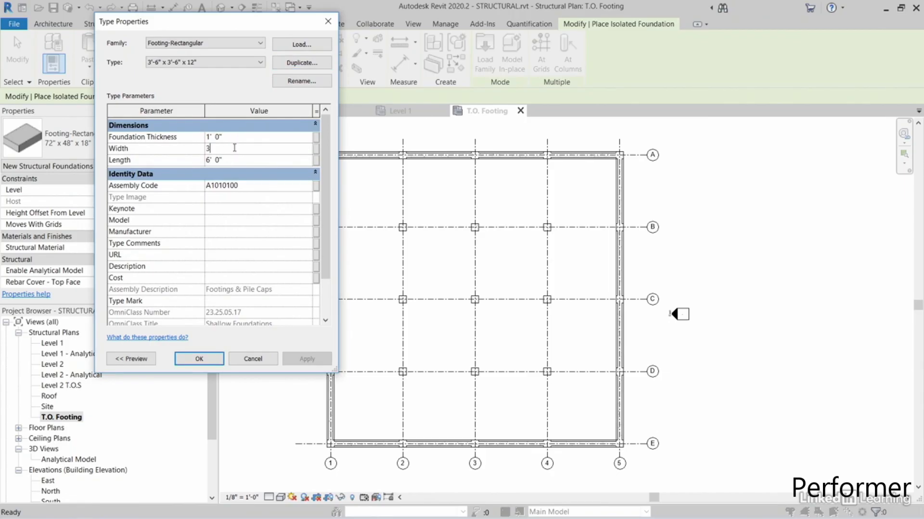
{"action": "type", "text": "' 6"}
{"action": "left_click", "coordinate": [235, 160]}
{"action": "type", "text": "3"}
{"action": "left_click", "coordinate": [198, 359]}
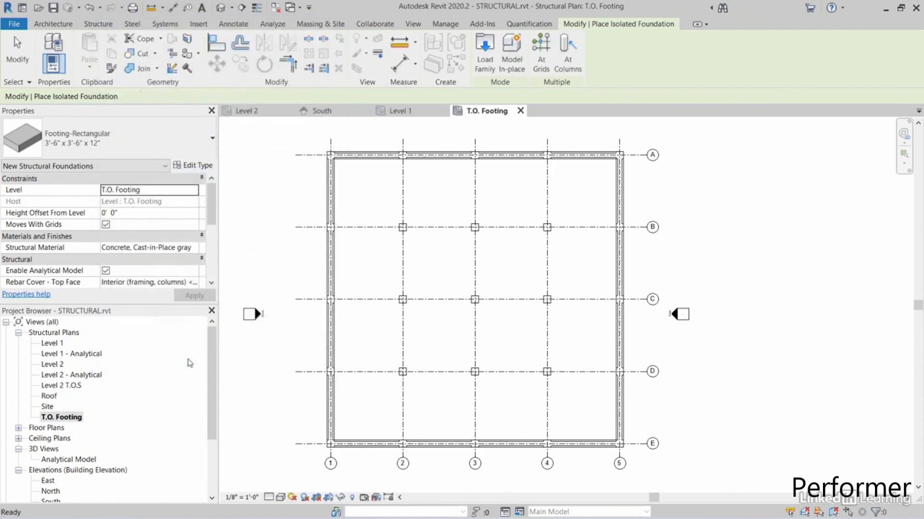
Step: Place the 3'-6" x 3'-6" x 12" isolated footings under all structural columns in the T.O. Footing plan and end the command
{"action": "left_click", "coordinate": [566, 66]}
{"action": "left_click_drag", "start_coordinate": [637, 134], "coordinate": [295, 458]}
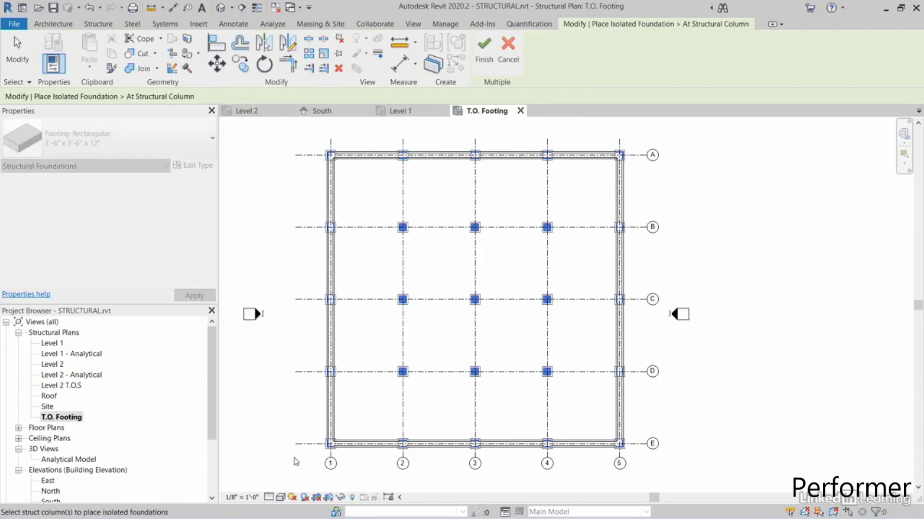
{"action": "left_click", "coordinate": [493, 55]}
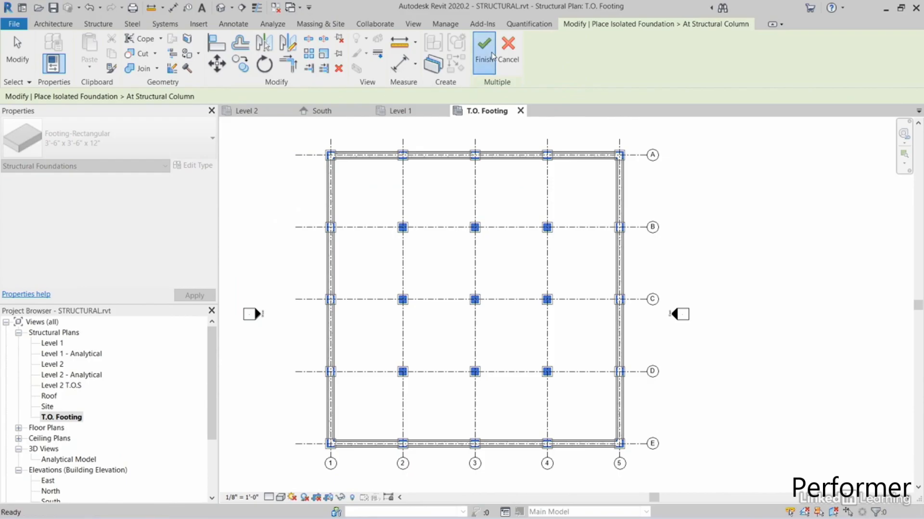
{"action": "key", "text": "Escape"}
{"action": "key", "text": "Escape"}
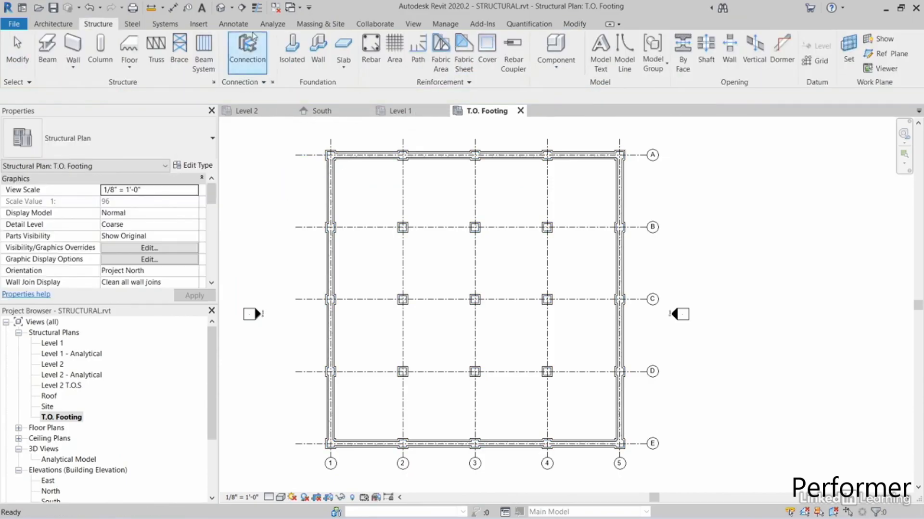
Step: Inspect the foundation walls, concrete columns and isolated footings in the default 3D view, up close and as a whole
{"action": "left_click", "coordinate": [220, 9]}
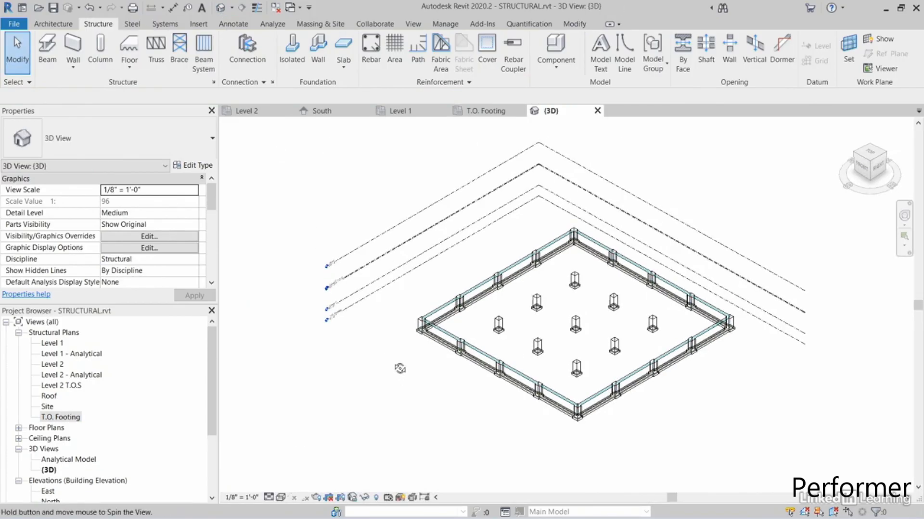
{"action": "scroll", "coordinate": [571, 408], "scroll_direction": "up", "scroll_amount": 3}
{"action": "scroll", "coordinate": [571, 409], "scroll_direction": "up", "scroll_amount": 2}
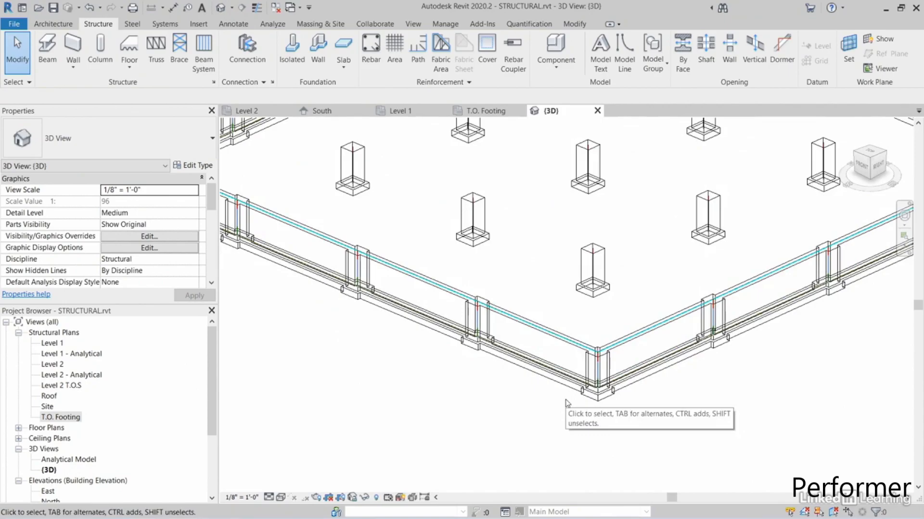
{"action": "middle_click_drag", "start_coordinate": [573, 294], "coordinate": [626, 266], "text": "shift"}
{"action": "scroll", "coordinate": [626, 266], "scroll_direction": "up", "scroll_amount": 4}
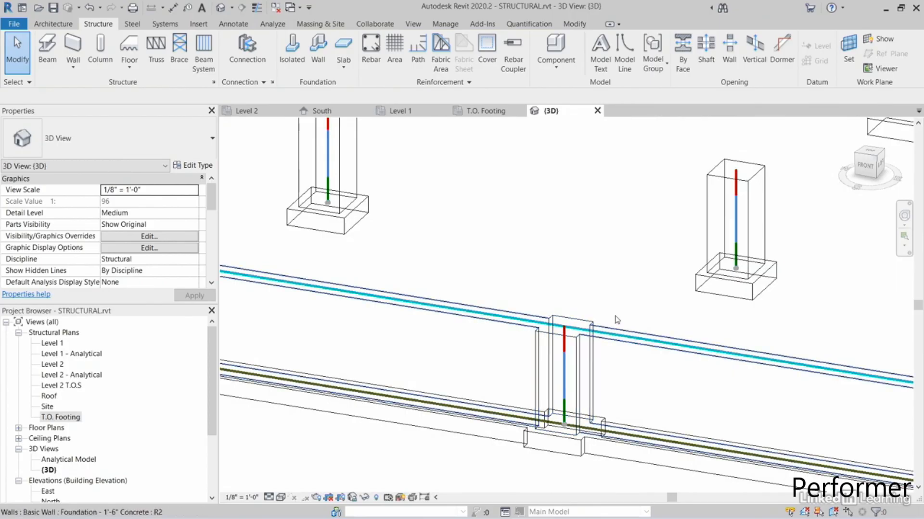
{"action": "scroll", "coordinate": [636, 245], "scroll_direction": "down", "scroll_amount": 5}
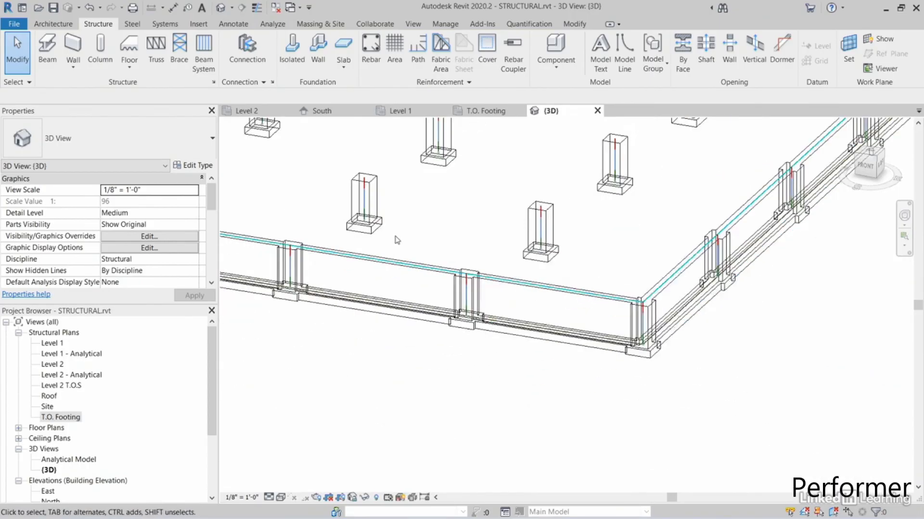
{"action": "middle_click_drag", "start_coordinate": [455, 197], "coordinate": [474, 300]}
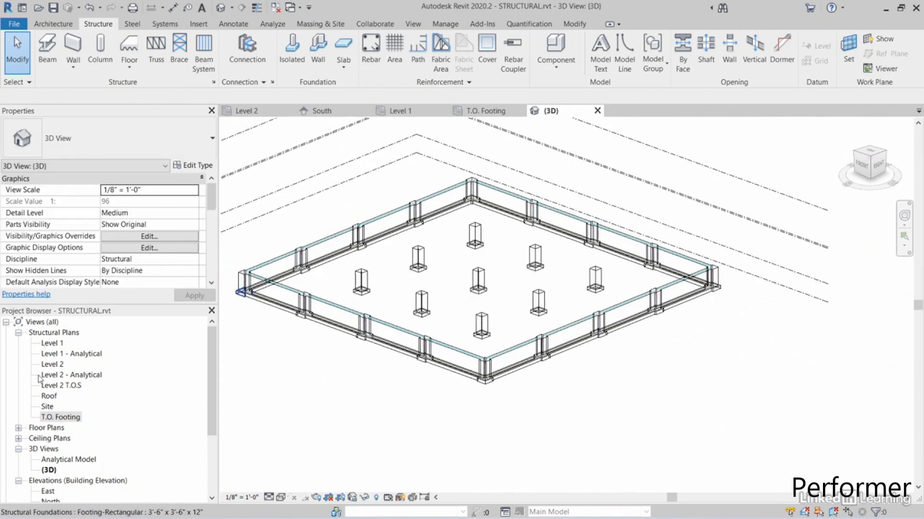
Step: Start a structural column of type W Shapes-Column W10X33 in the Level 1 structural plan, with all other views closed
{"action": "double_click", "coordinate": [57, 343]}
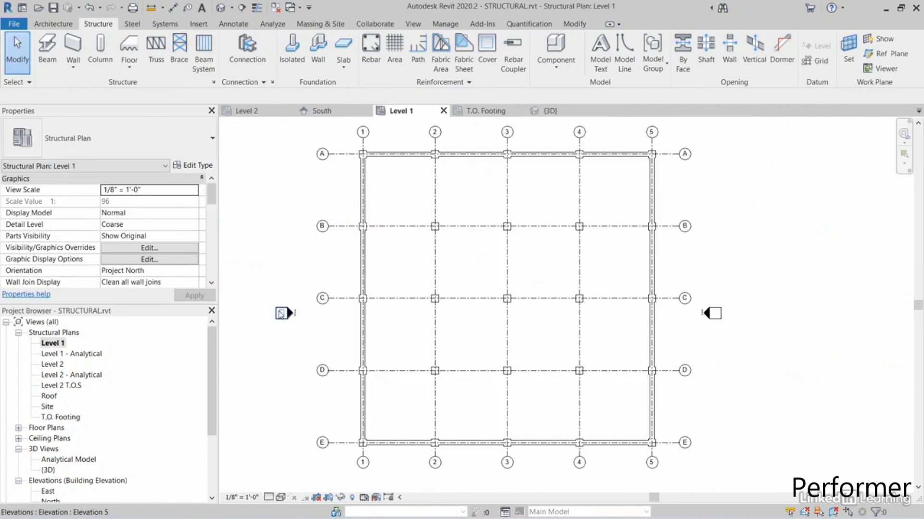
{"action": "left_click", "coordinate": [275, 8]}
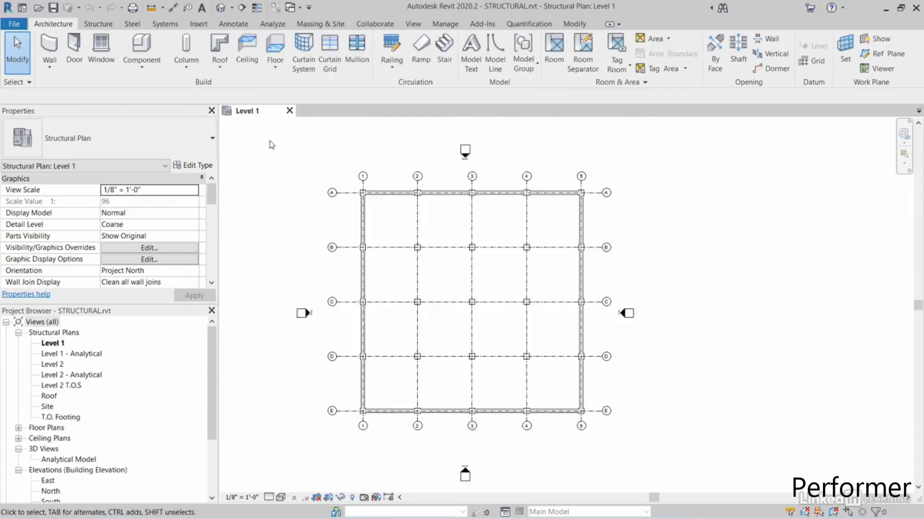
{"action": "left_click", "coordinate": [98, 24]}
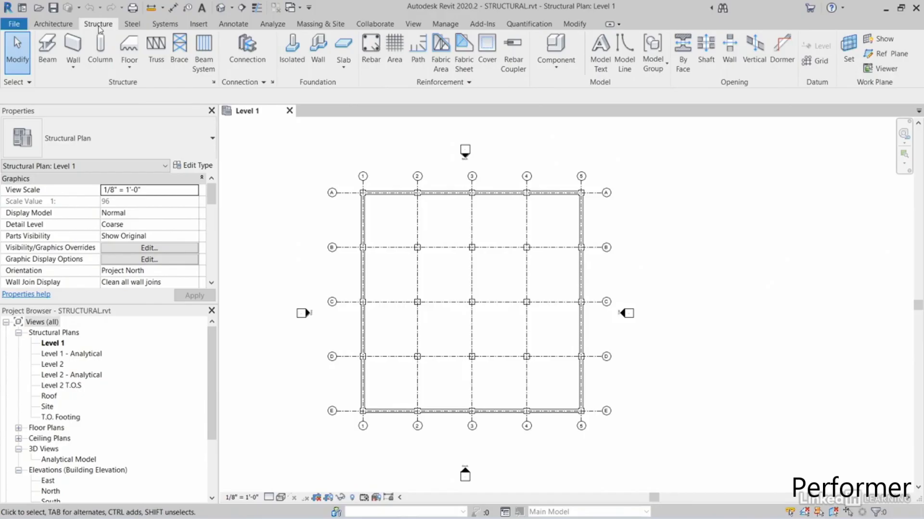
{"action": "left_click", "coordinate": [100, 51]}
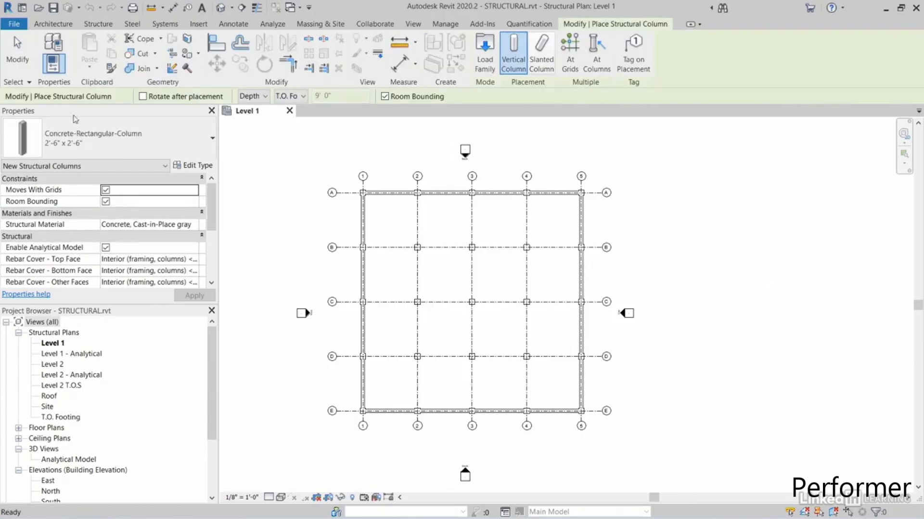
{"action": "left_click", "coordinate": [191, 145]}
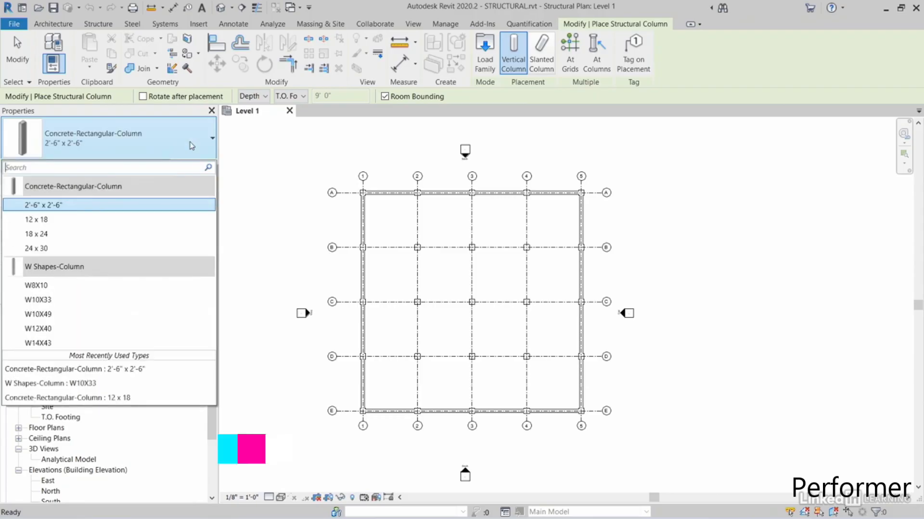
{"action": "mouse_move", "coordinate": [68, 302]}
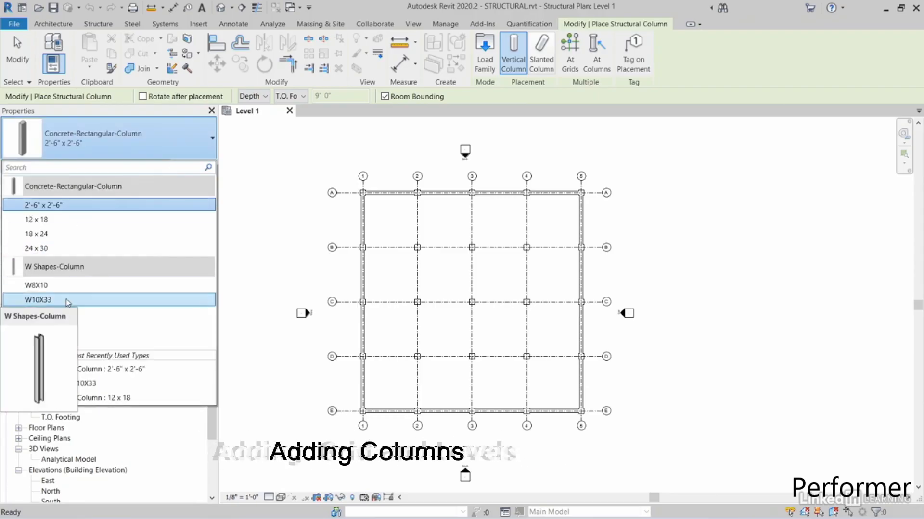
{"action": "left_click", "coordinate": [67, 301]}
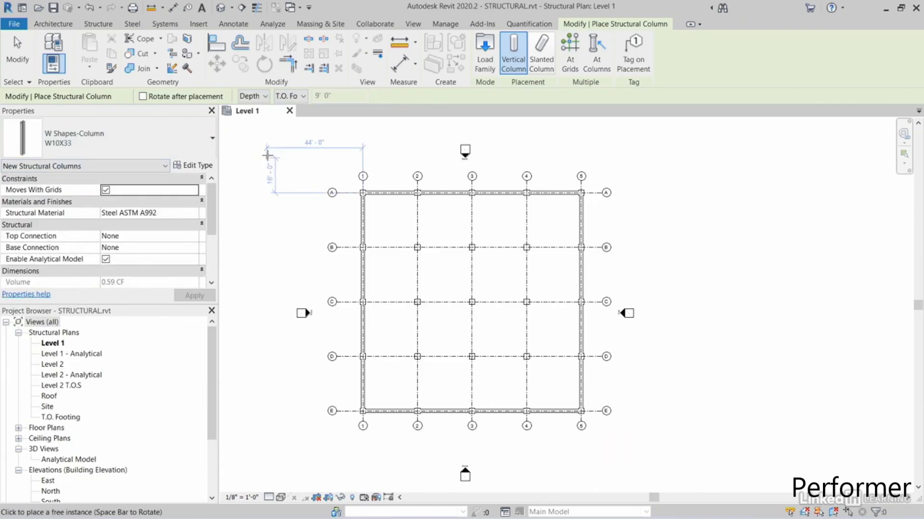
Step: Place the W10X33 columns with height up to Roof at all intersections of grids A–E and 1–5
{"action": "left_click", "coordinate": [253, 97]}
{"action": "left_click", "coordinate": [255, 118]}
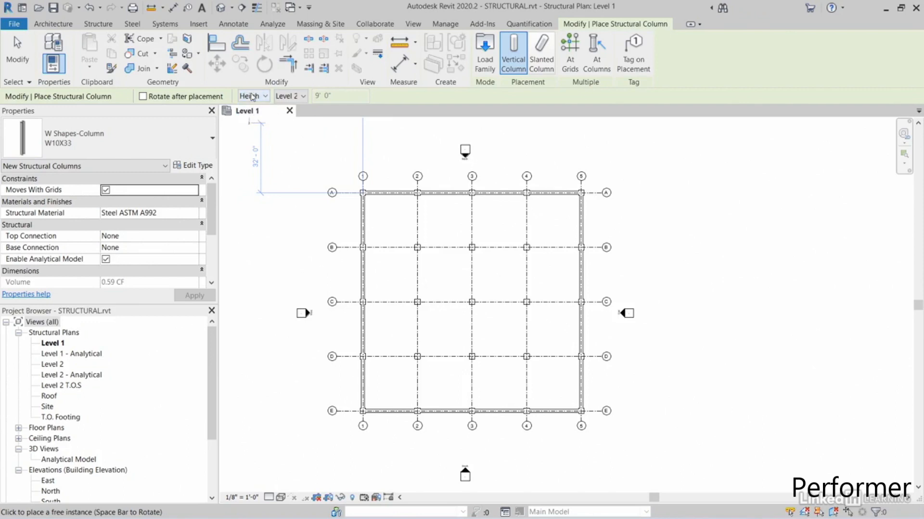
{"action": "left_click", "coordinate": [289, 96]}
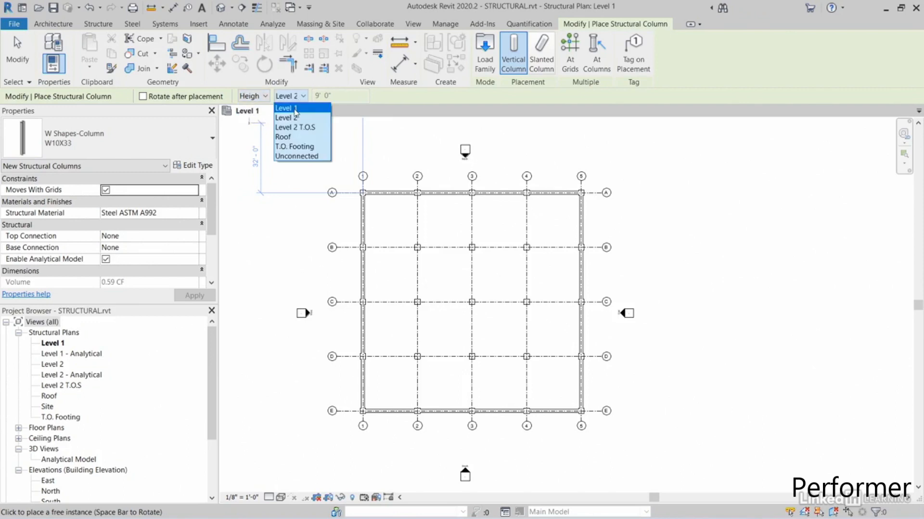
{"action": "left_click", "coordinate": [293, 138]}
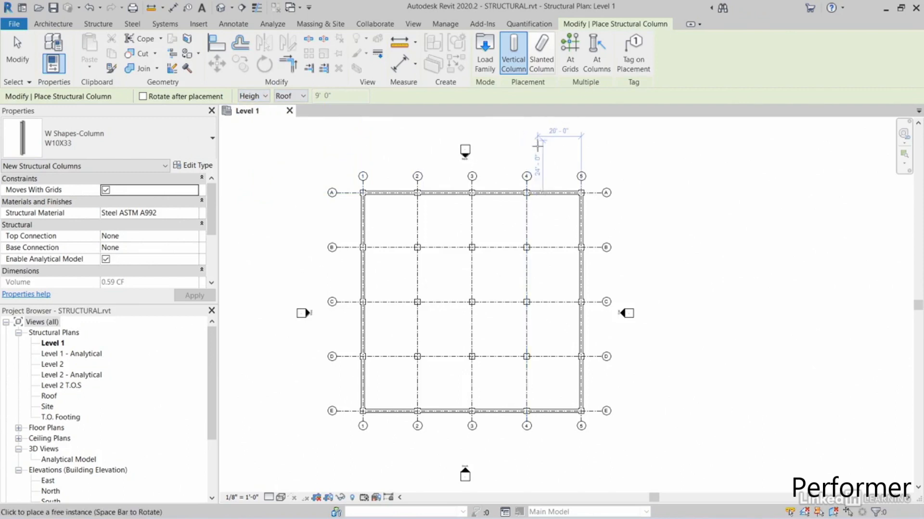
{"action": "left_click", "coordinate": [571, 63]}
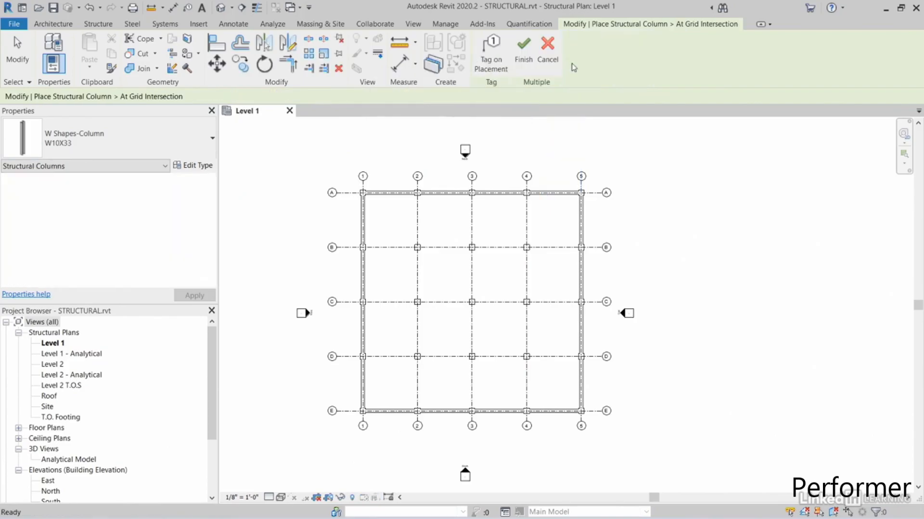
{"action": "left_click_drag", "start_coordinate": [604, 164], "coordinate": [344, 425]}
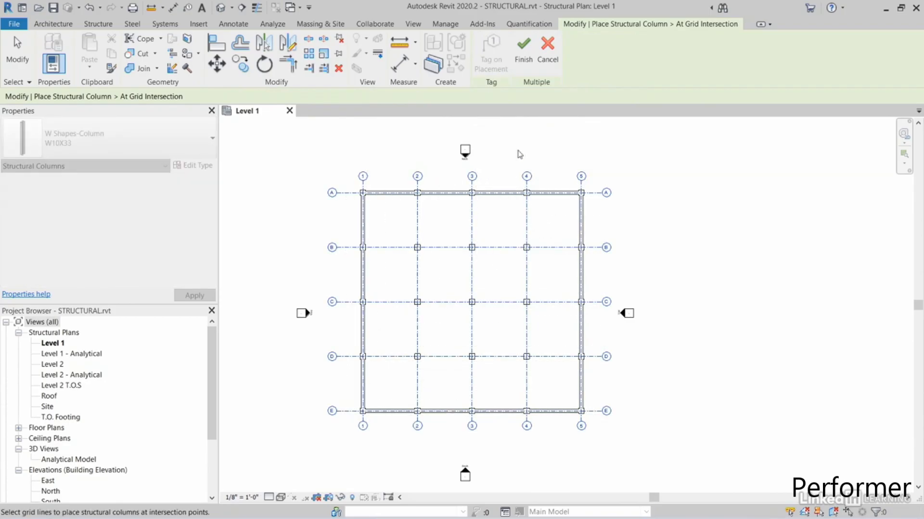
{"action": "left_click", "coordinate": [523, 61]}
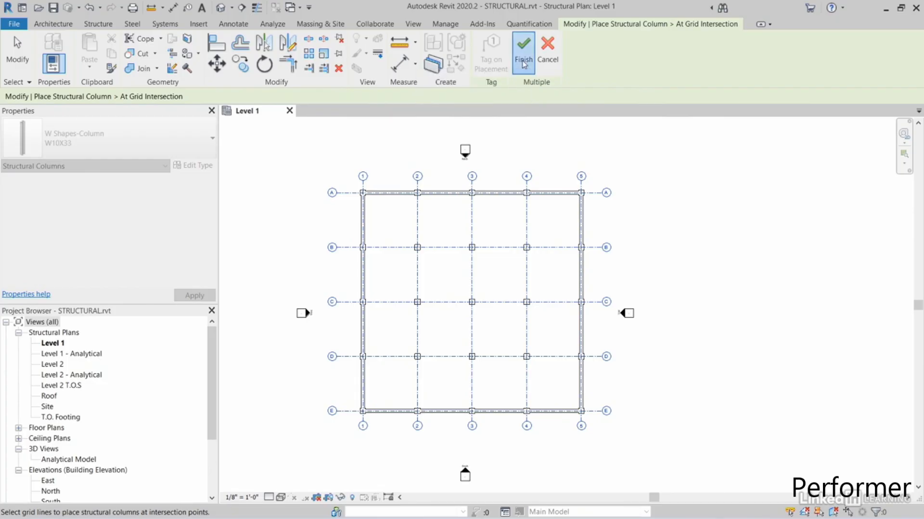
{"action": "key", "text": "Escape"}
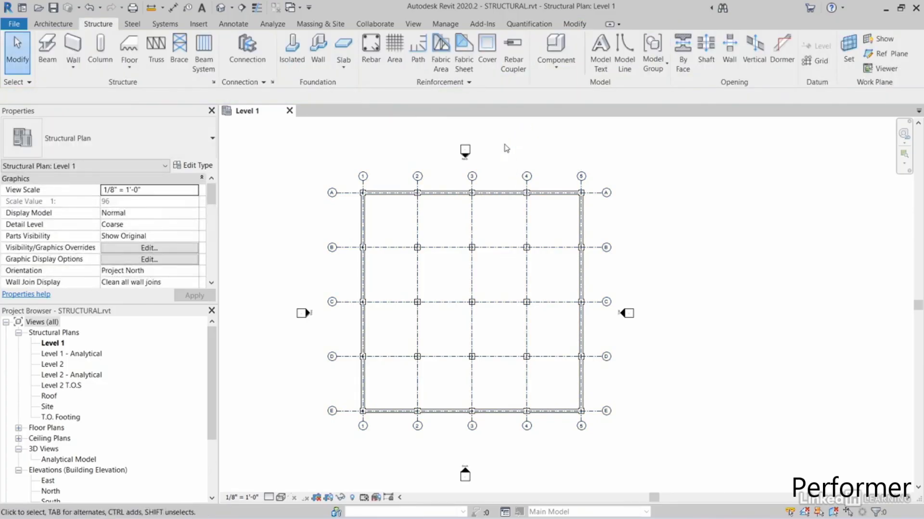
Step: Examine the steel columns in plan and in the 3D view, including where one sits on its concrete column and footing
{"action": "scroll", "coordinate": [482, 202], "scroll_direction": "up", "scroll_amount": 5}
{"action": "scroll", "coordinate": [483, 202], "scroll_direction": "up", "scroll_amount": 1}
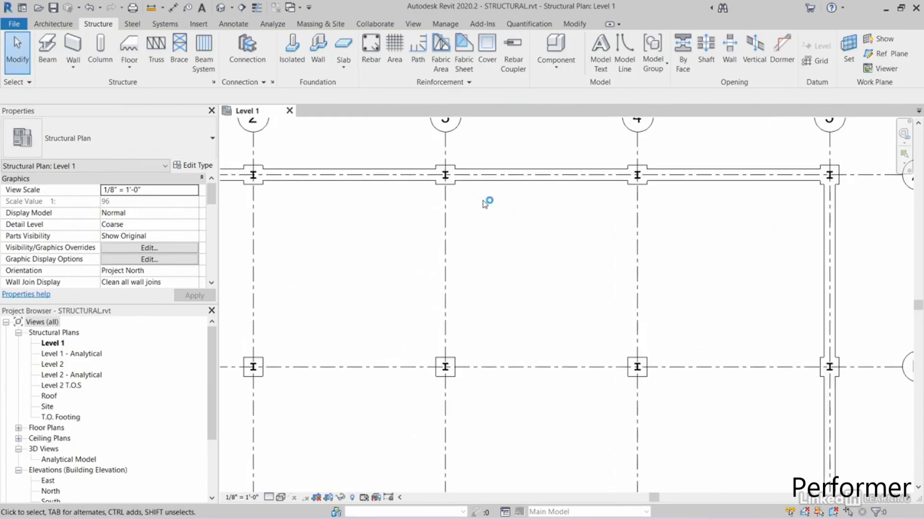
{"action": "left_click", "coordinate": [221, 8]}
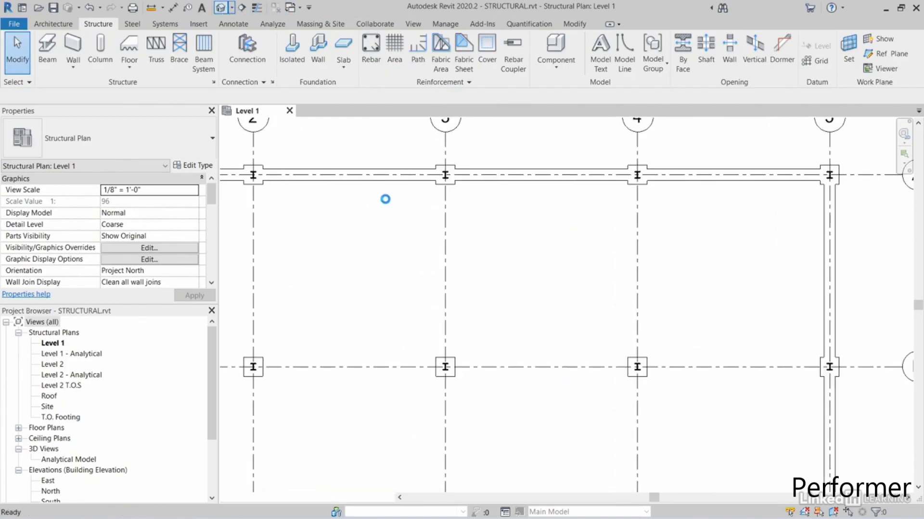
{"action": "scroll", "coordinate": [500, 332], "scroll_direction": "up", "scroll_amount": 5}
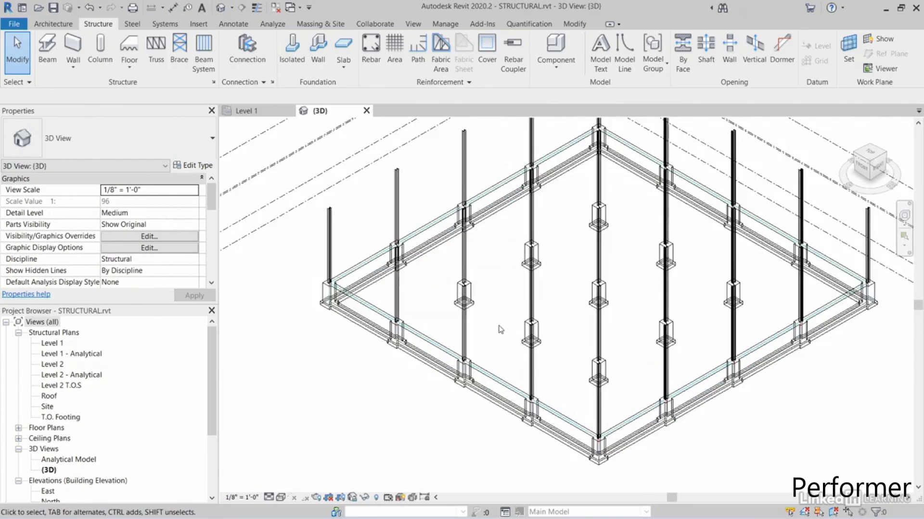
{"action": "middle_click_drag", "start_coordinate": [501, 333], "coordinate": [538, 309], "text": "shift"}
{"action": "scroll", "coordinate": [538, 309], "scroll_direction": "down", "scroll_amount": 6}
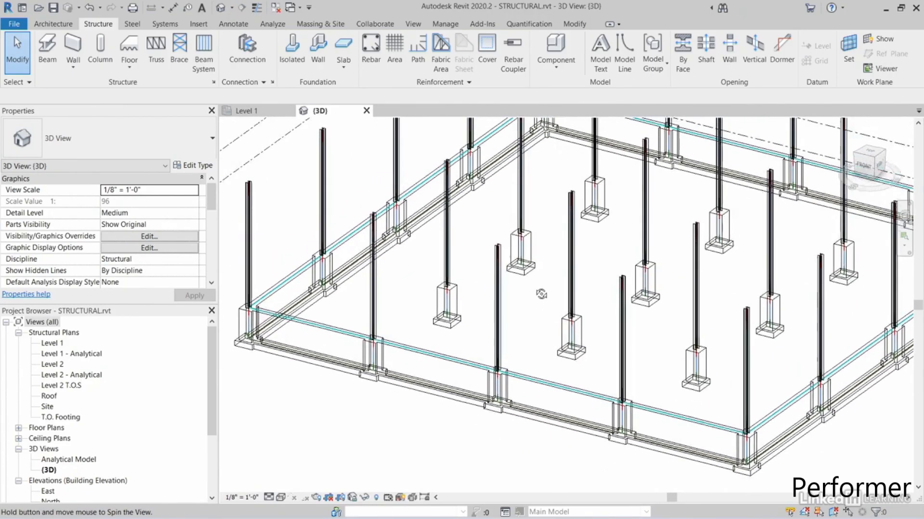
{"action": "middle_click_drag", "start_coordinate": [572, 256], "coordinate": [667, 339], "text": "shift"}
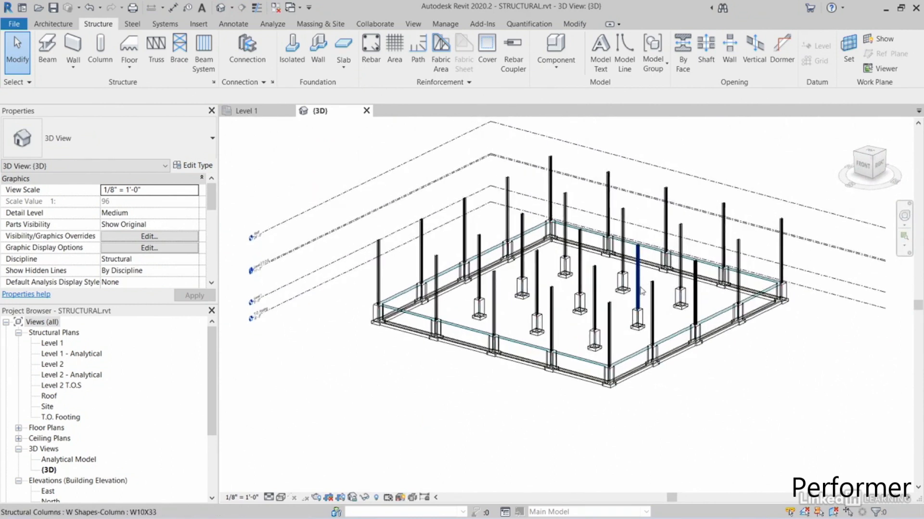
{"action": "scroll", "coordinate": [641, 325], "scroll_direction": "up", "scroll_amount": 5}
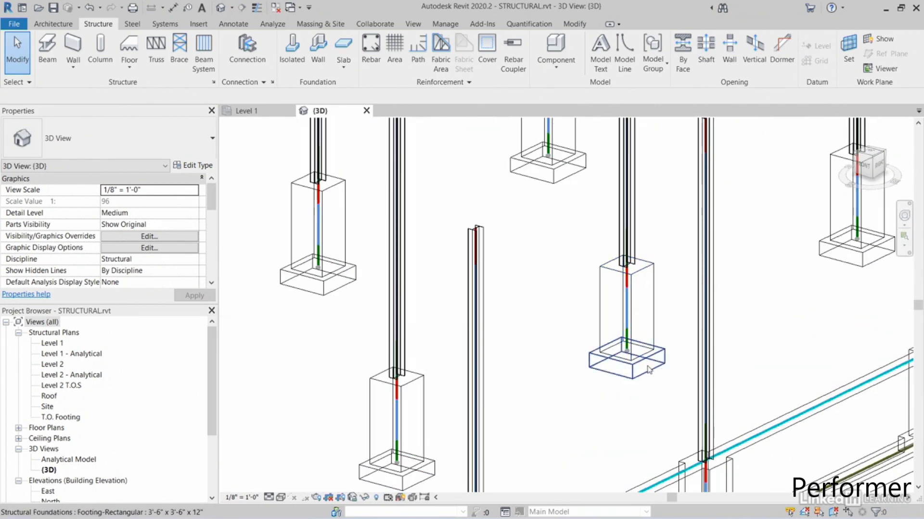
{"action": "scroll", "coordinate": [624, 297], "scroll_direction": "up", "scroll_amount": 4}
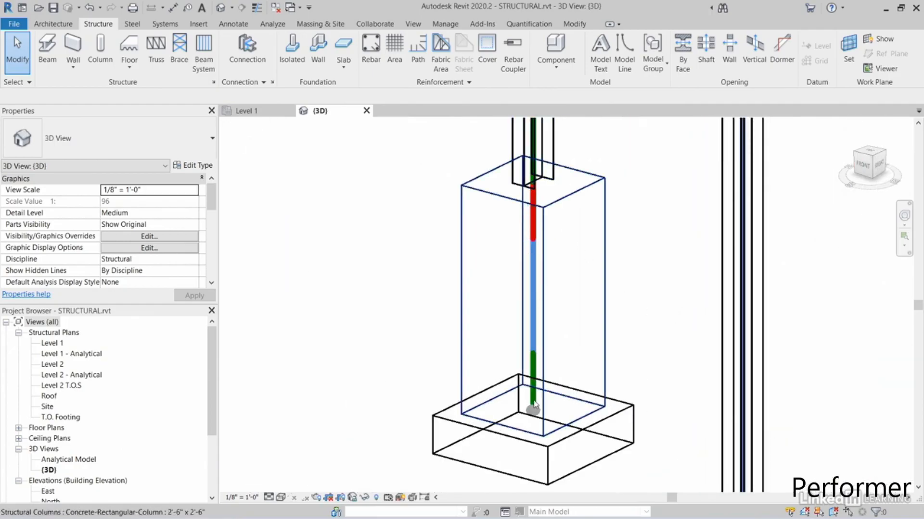
{"action": "middle_click_drag", "start_coordinate": [528, 229], "coordinate": [526, 339]}
{"action": "scroll", "coordinate": [560, 255], "scroll_direction": "down", "scroll_amount": 2}
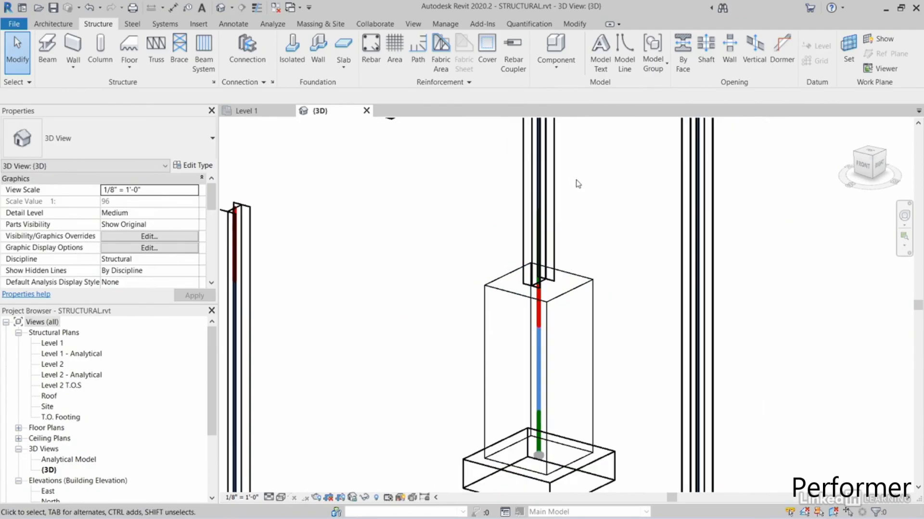
Step: Select the W10X33 column above the inspected concrete column and show its Analytical Columns properties
{"action": "left_click", "coordinate": [557, 173]}
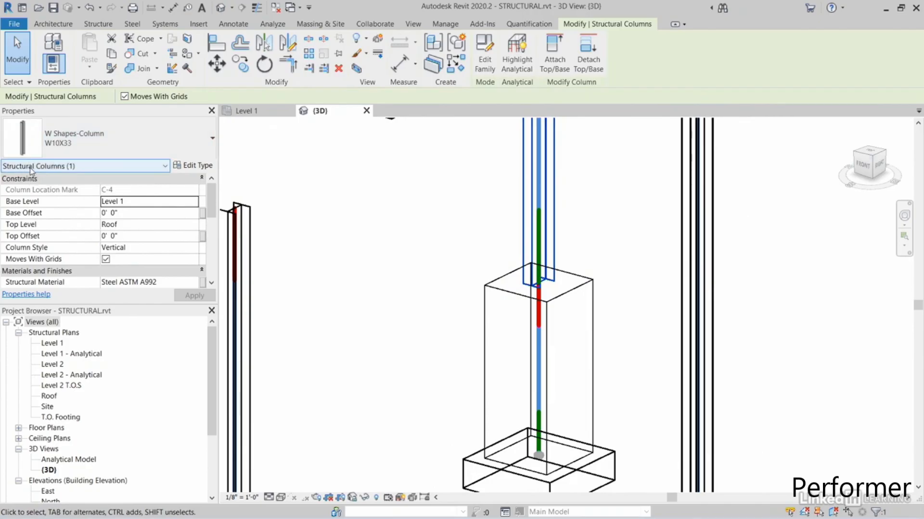
{"action": "left_click", "coordinate": [101, 169]}
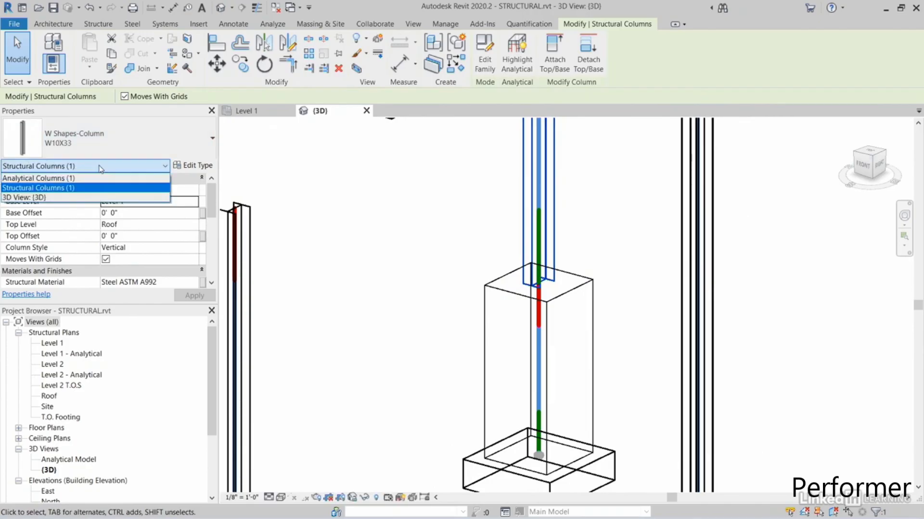
{"action": "left_click", "coordinate": [65, 180]}
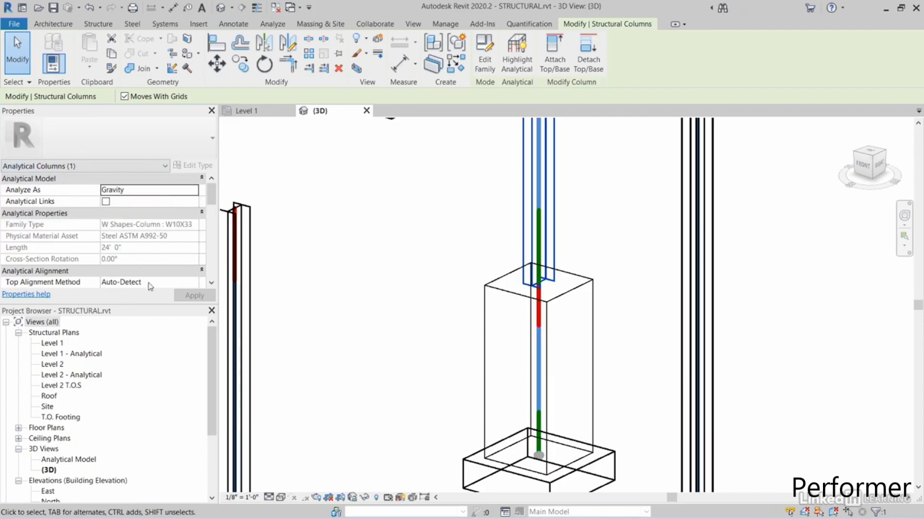
Step: View the member end forces of the selected column's analytical model and close them without changes
{"action": "left_click_drag", "start_coordinate": [210, 201], "coordinate": [211, 260]}
{"action": "mouse_move", "coordinate": [54, 255]}
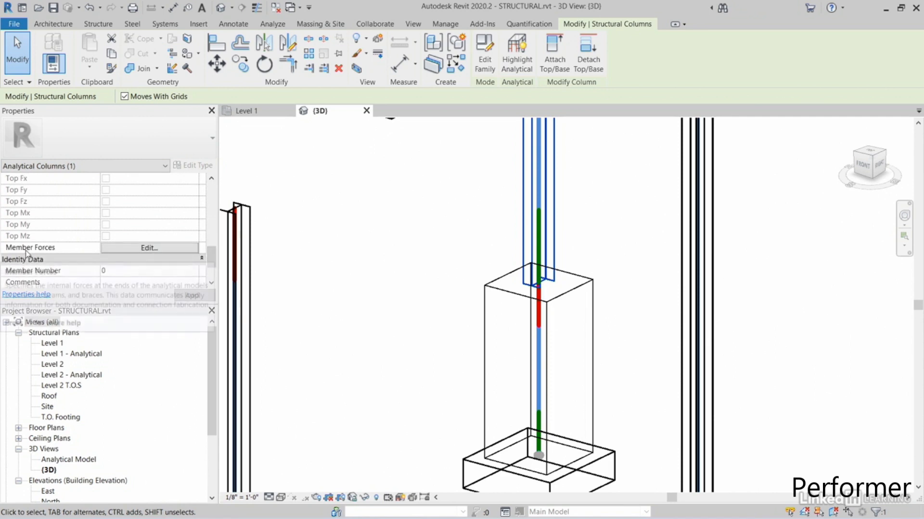
{"action": "left_click", "coordinate": [165, 248]}
{"action": "left_click_drag", "start_coordinate": [376, 108], "coordinate": [177, 43]}
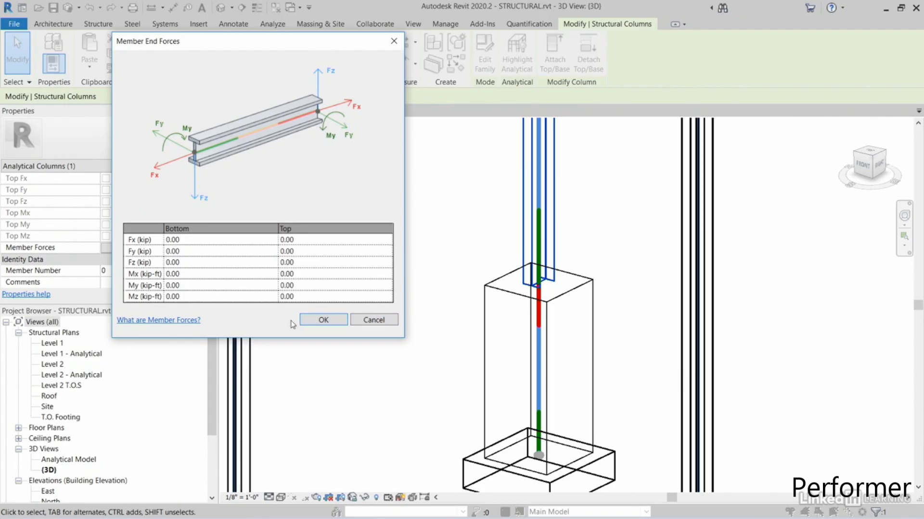
{"action": "left_click", "coordinate": [374, 320]}
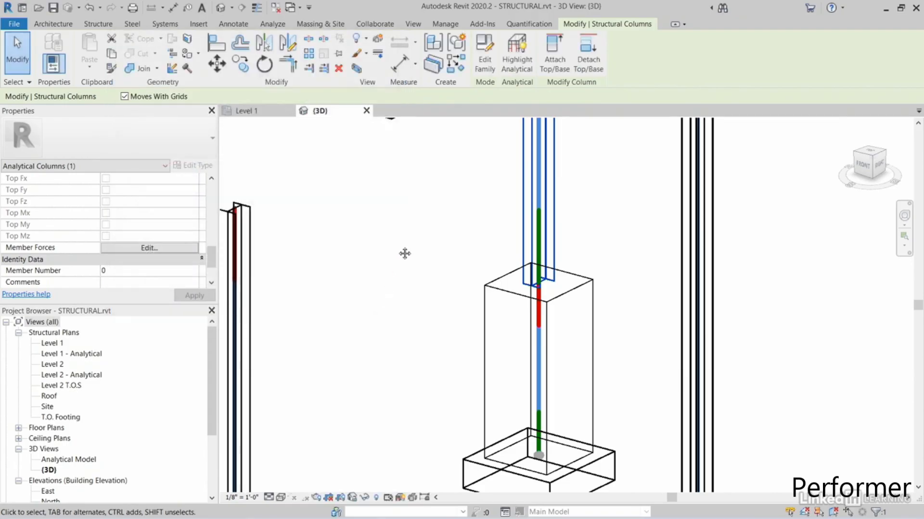
Step: Deselect the column in the 3D view and open the Roof structural plan
{"action": "scroll", "coordinate": [411, 280], "scroll_direction": "down", "scroll_amount": 3}
{"action": "scroll", "coordinate": [417, 275], "scroll_direction": "down", "scroll_amount": 4}
{"action": "middle_click_drag", "start_coordinate": [412, 233], "coordinate": [425, 325]}
{"action": "left_click", "coordinate": [460, 155]}
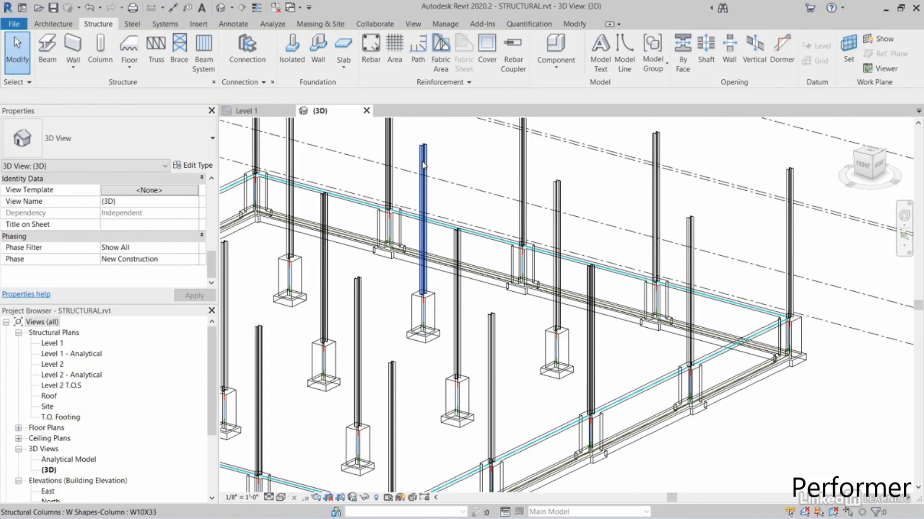
{"action": "middle_click_drag", "start_coordinate": [470, 179], "coordinate": [472, 182]}
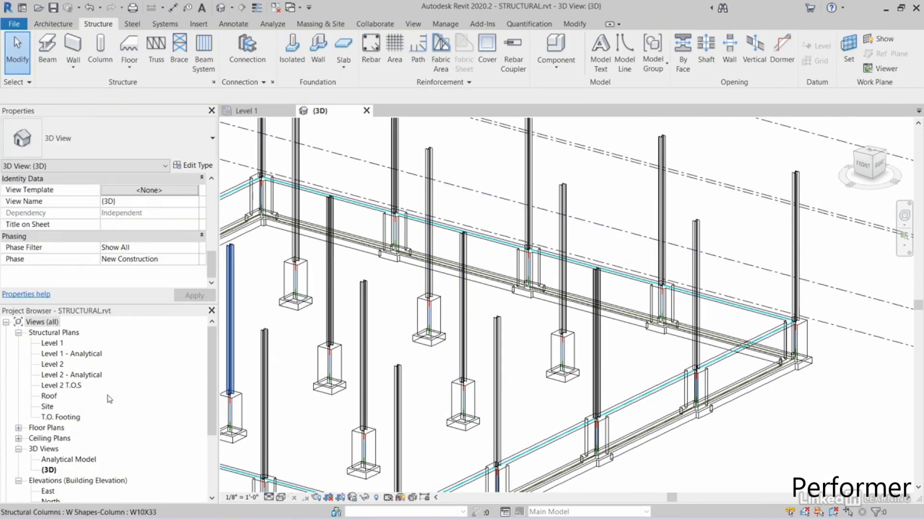
{"action": "double_click", "coordinate": [49, 397]}
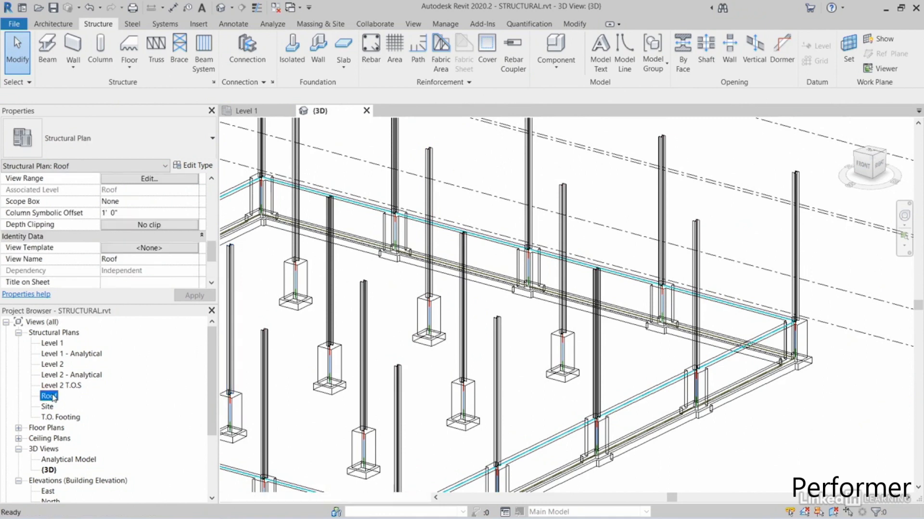
{"action": "middle_click_drag", "start_coordinate": [514, 257], "coordinate": [486, 266]}
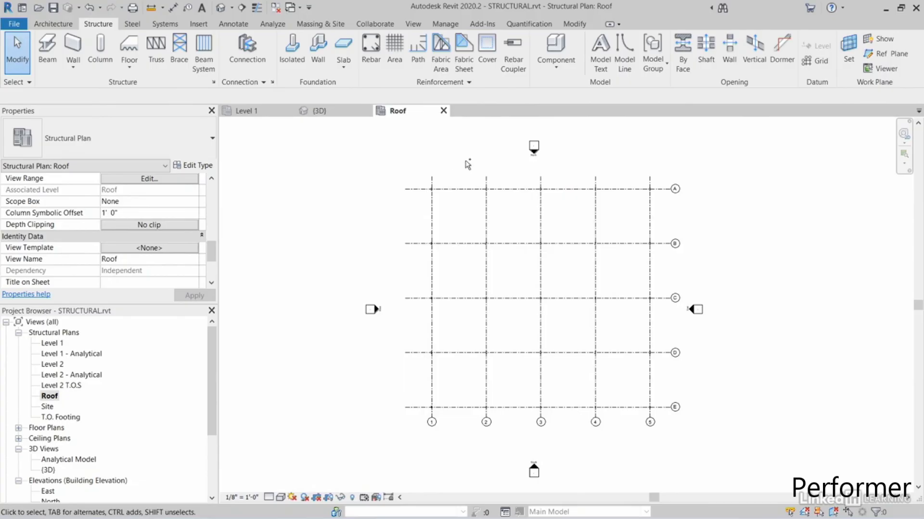
Step: Set the top offset of the five W10X33 columns on grid 2 to -1' 0"
{"action": "left_click_drag", "start_coordinate": [465, 156], "coordinate": [503, 417]}
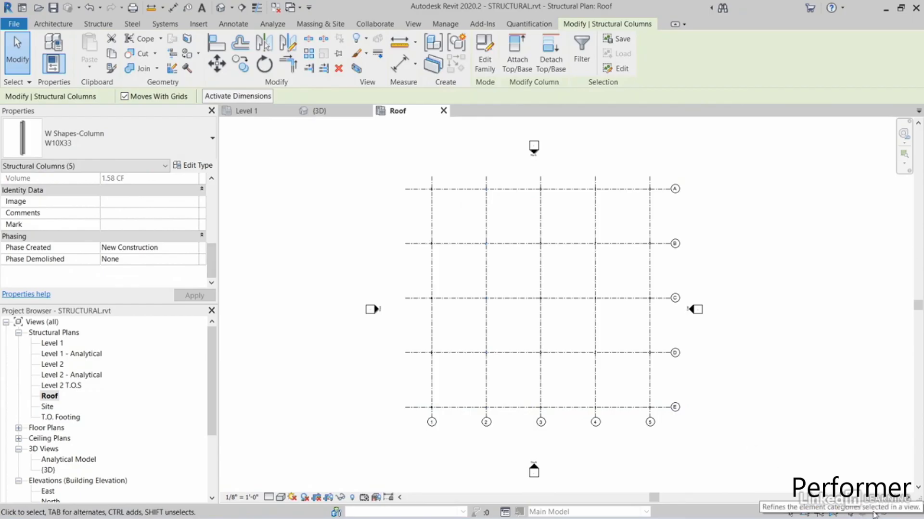
{"action": "left_click_drag", "start_coordinate": [214, 265], "coordinate": [217, 213]}
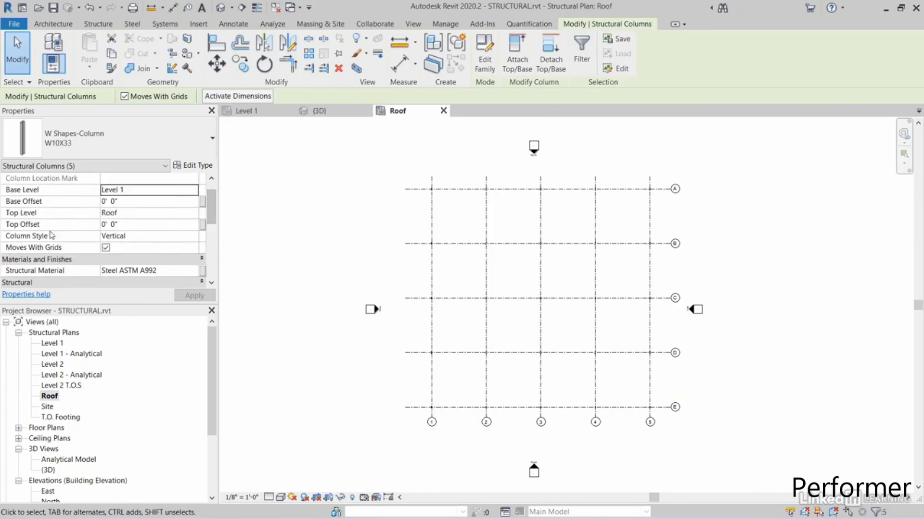
{"action": "left_click", "coordinate": [129, 225]}
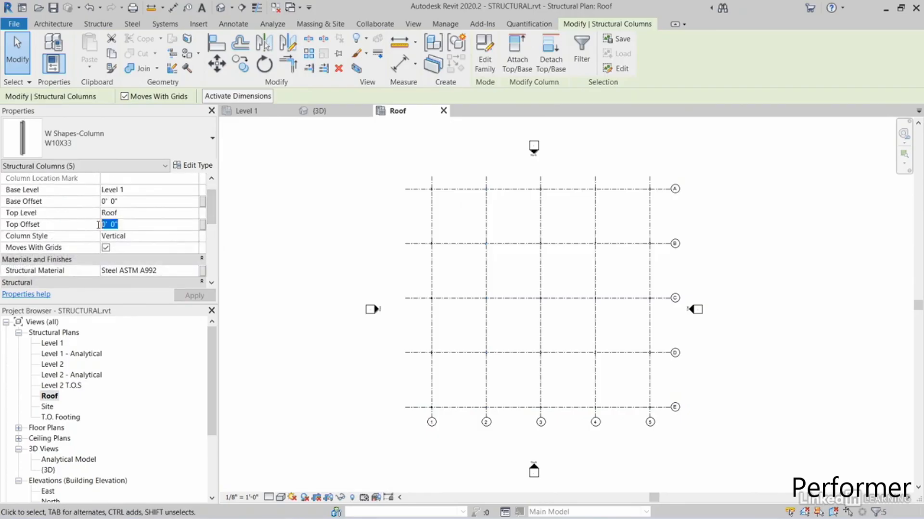
{"action": "type", "text": "-1"}
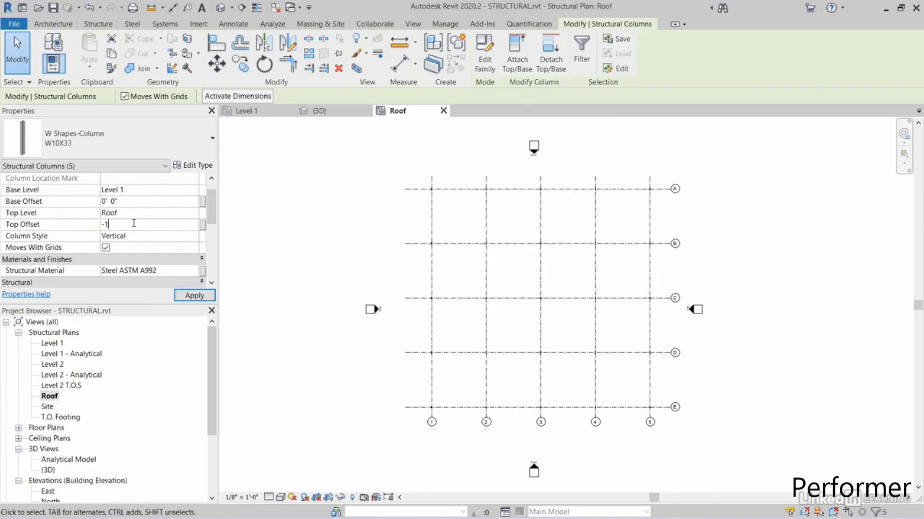
{"action": "key", "text": "Return"}
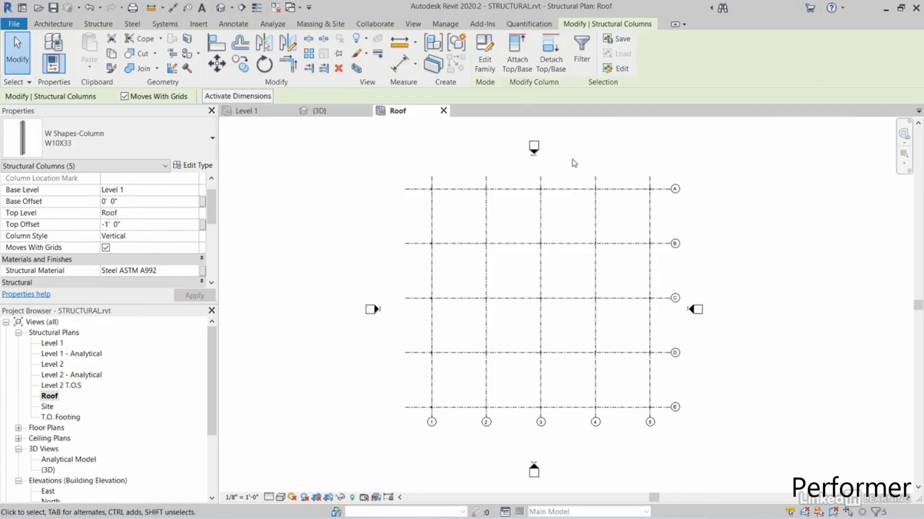
{"action": "left_click", "coordinate": [574, 163]}
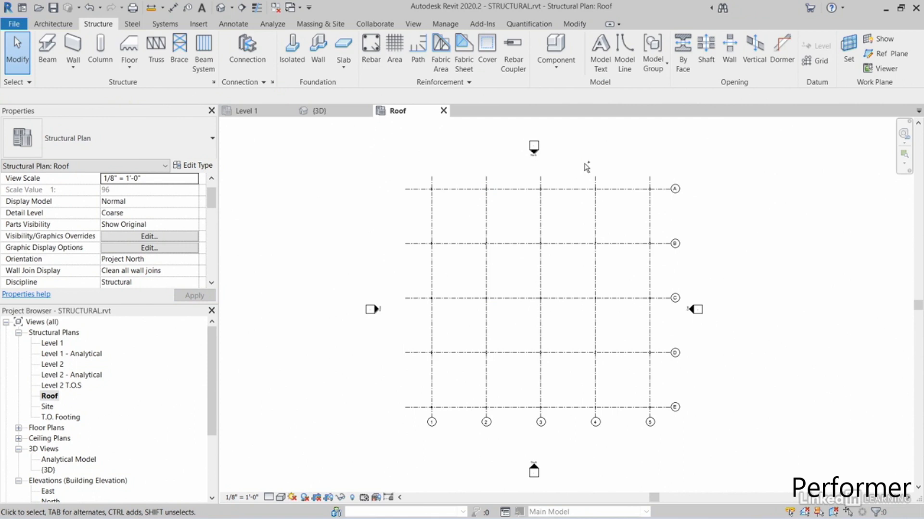
Step: Set the top offset of the five W10X33 columns on grid 4 to -1' 0"
{"action": "left_click_drag", "start_coordinate": [579, 160], "coordinate": [620, 415]}
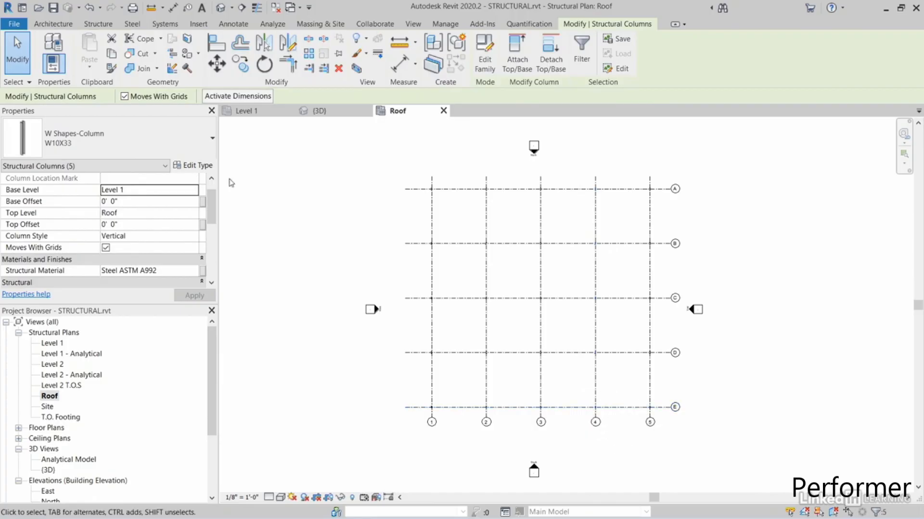
{"action": "left_click", "coordinate": [157, 225]}
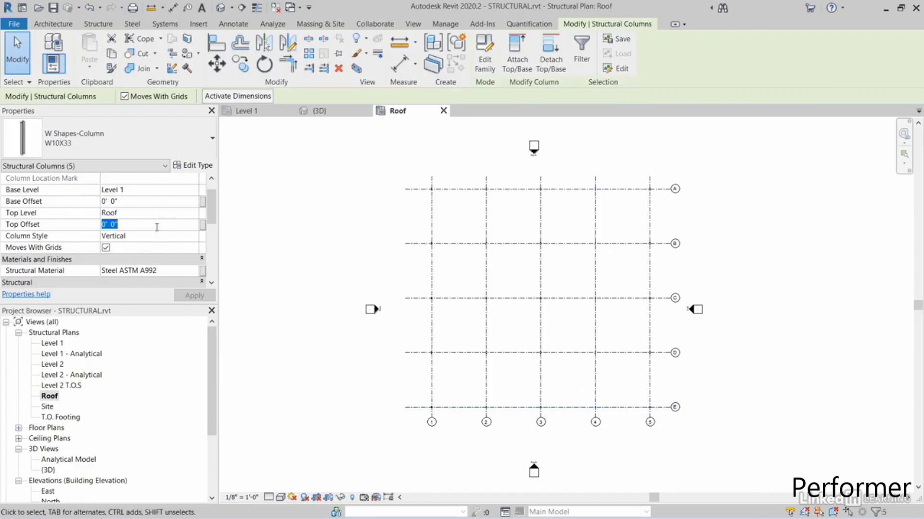
{"action": "type", "text": "-1"}
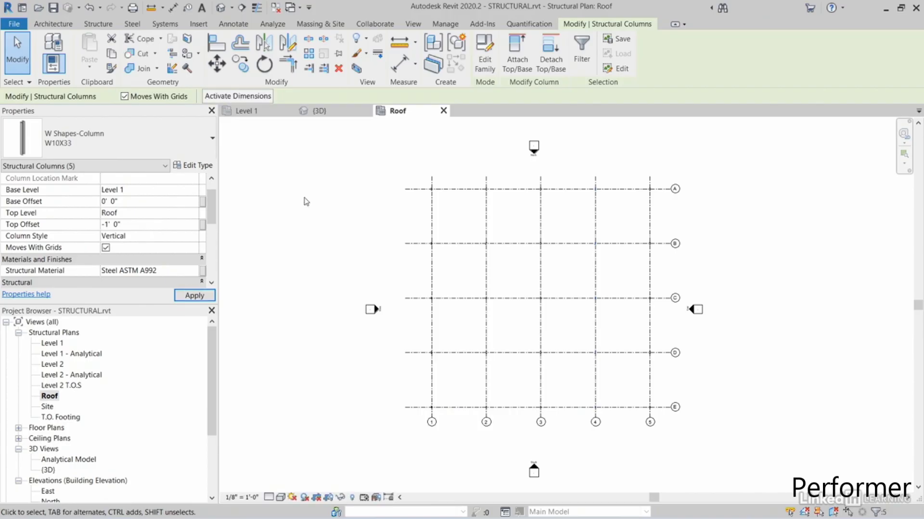
Step: Examine the column tops along grids 2 and 4 in the 3D view from another angle
{"action": "left_click", "coordinate": [222, 12]}
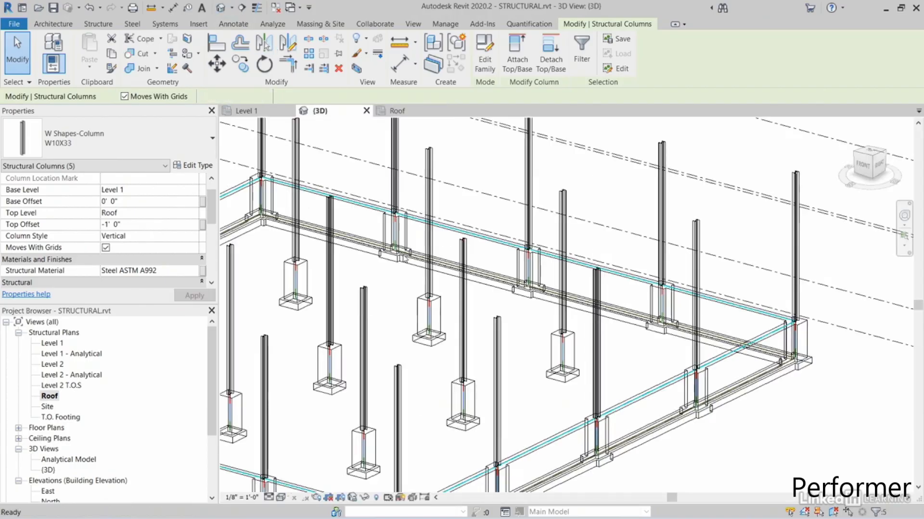
{"action": "middle_click_drag", "start_coordinate": [410, 317], "coordinate": [616, 239], "text": "shift"}
{"action": "middle_click_drag", "start_coordinate": [424, 226], "coordinate": [542, 271], "text": "shift"}
{"action": "scroll", "coordinate": [377, 211], "scroll_direction": "down", "scroll_amount": 2}
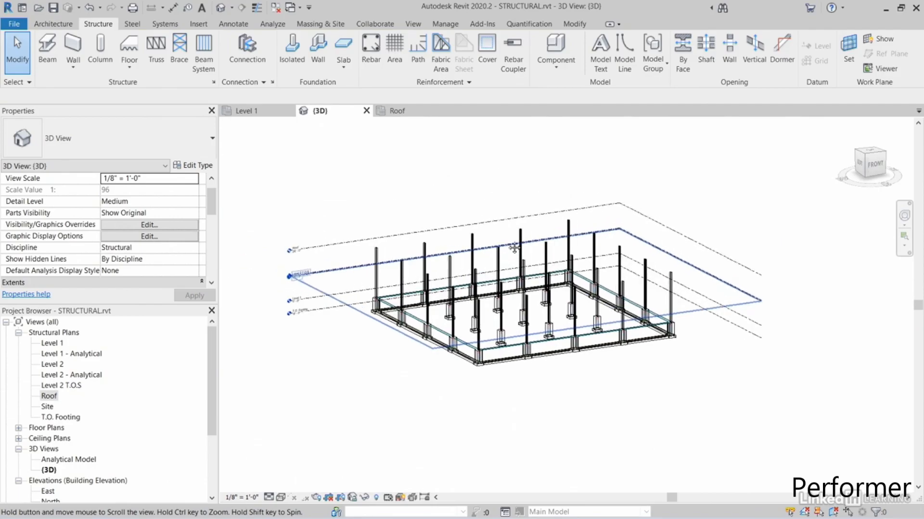
Step: Start a structural beam of type W Shapes W14X30 in the Level 2 T.O.S structural plan
{"action": "left_click", "coordinate": [268, 111]}
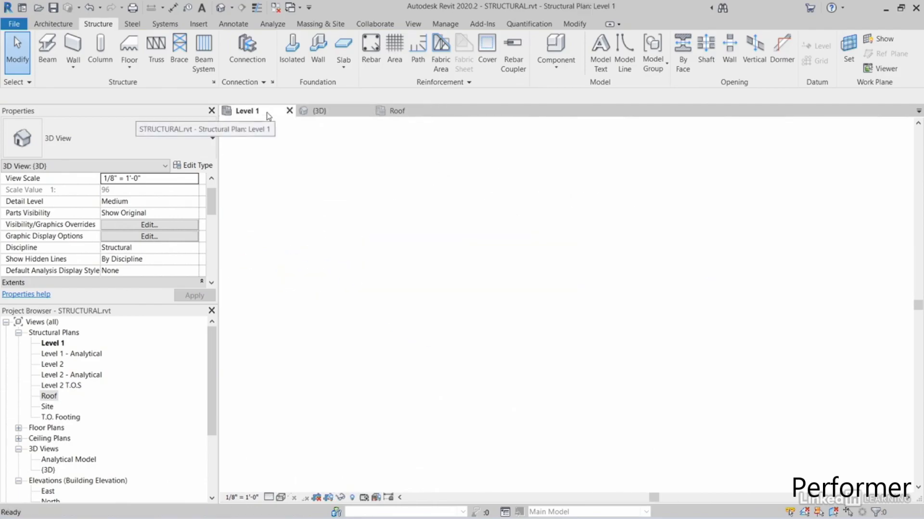
{"action": "scroll", "coordinate": [423, 276], "scroll_direction": "down", "scroll_amount": 5}
{"action": "middle_click_drag", "start_coordinate": [408, 308], "coordinate": [449, 264]}
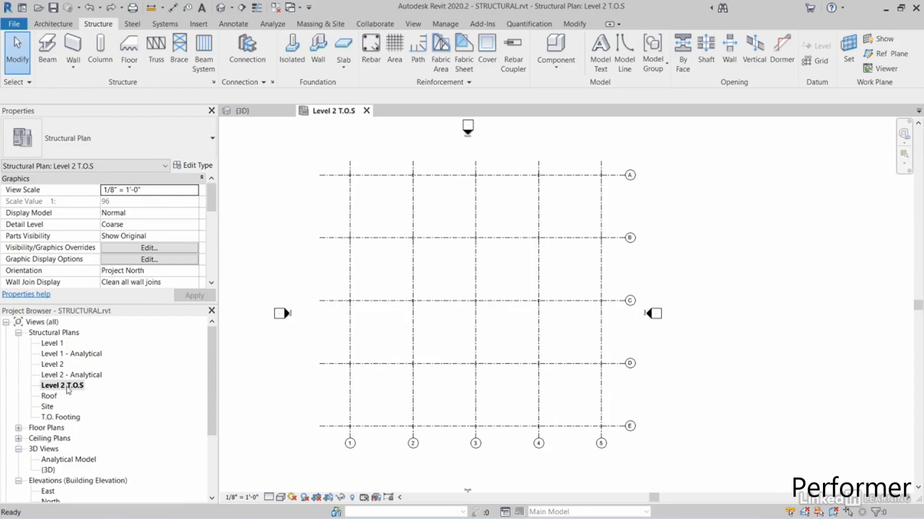
{"action": "middle_click_drag", "start_coordinate": [246, 206], "coordinate": [256, 232]}
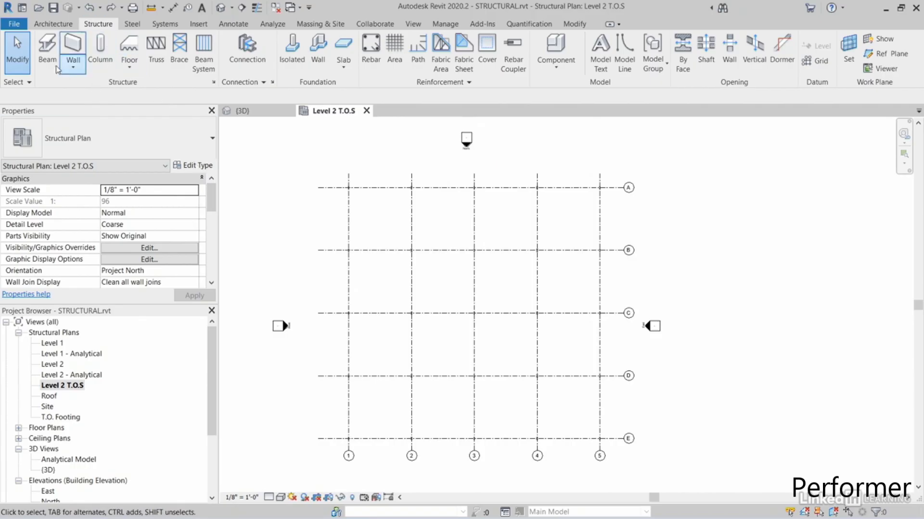
{"action": "left_click", "coordinate": [46, 58]}
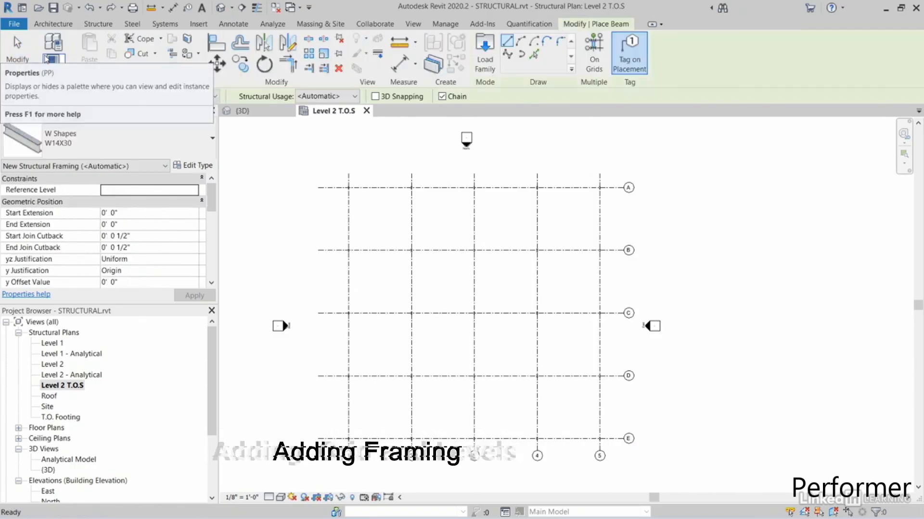
{"action": "left_click", "coordinate": [85, 140]}
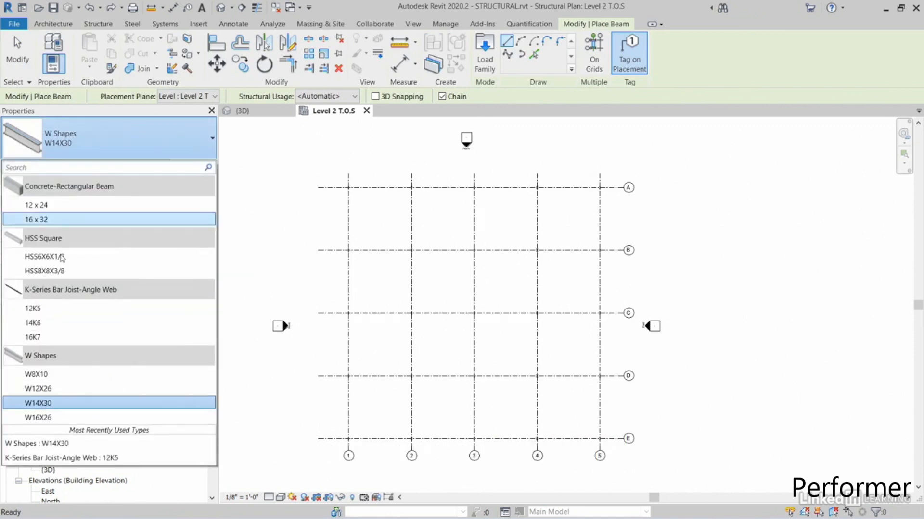
{"action": "left_click", "coordinate": [76, 405]}
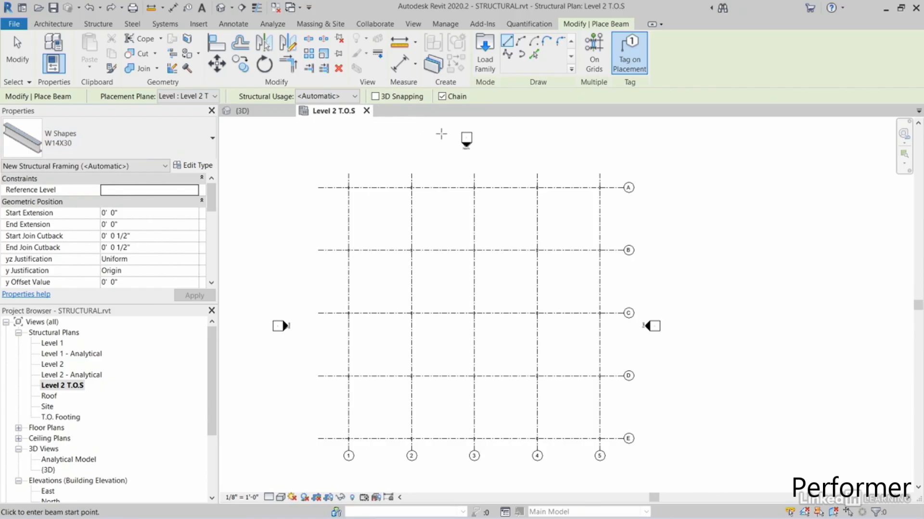
Step: Place tagged W14X30 beams on grid lines A–E and 1–5 at once and end the beam command
{"action": "left_click", "coordinate": [594, 57]}
{"action": "left_click_drag", "start_coordinate": [616, 154], "coordinate": [332, 442]}
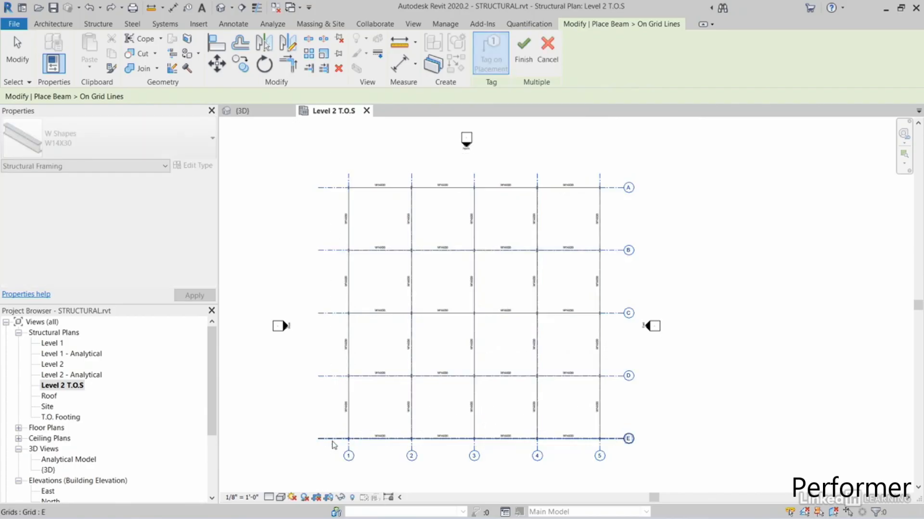
{"action": "left_click", "coordinate": [530, 58]}
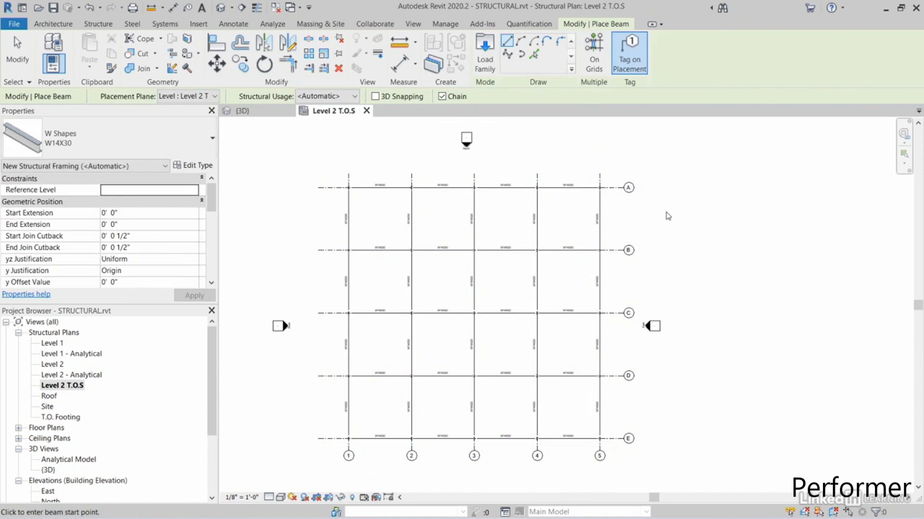
{"action": "key", "text": "Escape"}
{"action": "key", "text": "Escape"}
Step: Start an automatic beam system with beam type W12X26 and the 3D option turned off
{"action": "scroll", "coordinate": [371, 212], "scroll_direction": "up", "scroll_amount": 4}
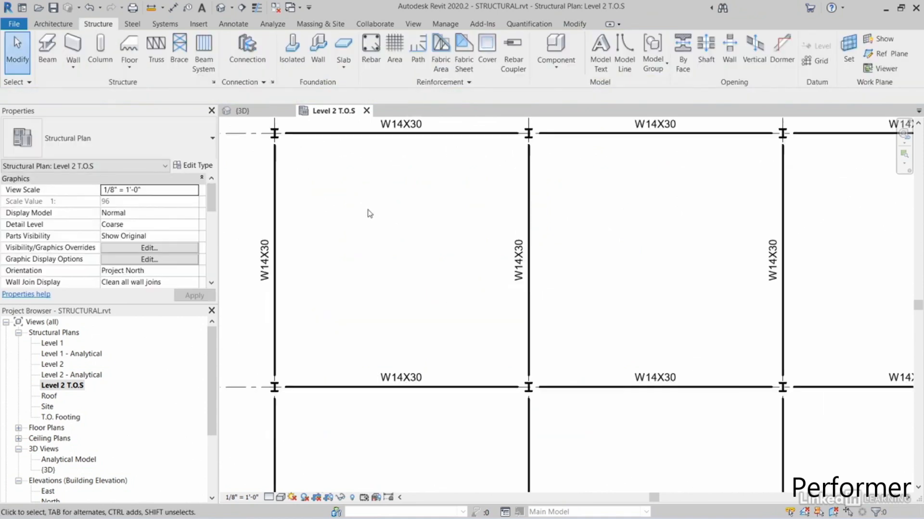
{"action": "scroll", "coordinate": [370, 216], "scroll_direction": "down", "scroll_amount": 5}
{"action": "middle_click_drag", "start_coordinate": [406, 288], "coordinate": [414, 268]}
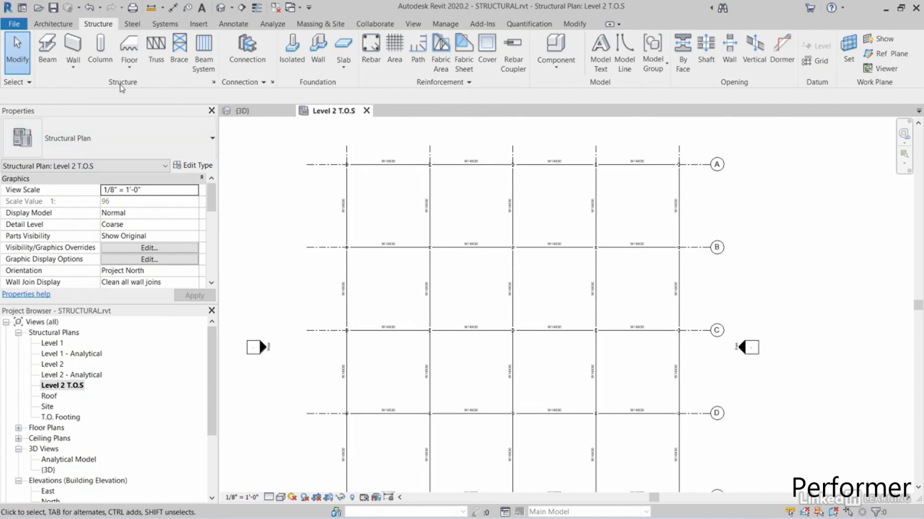
{"action": "left_click", "coordinate": [202, 59]}
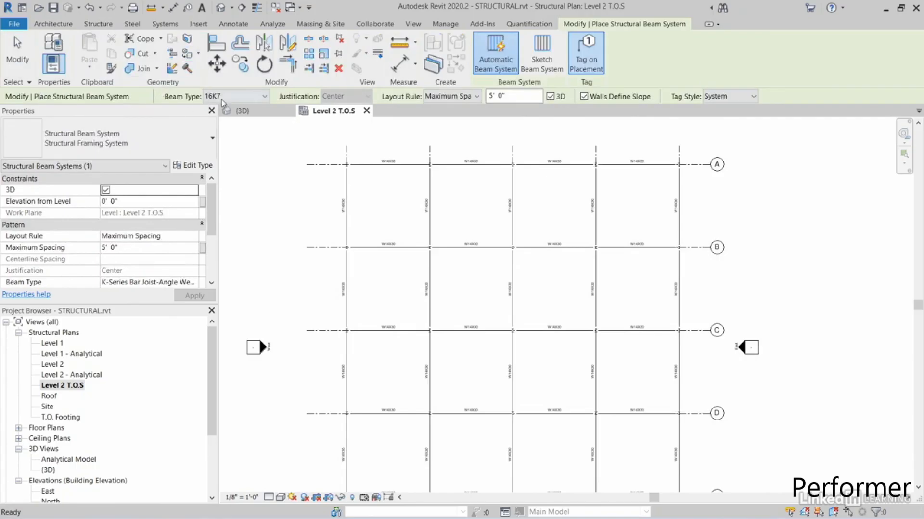
{"action": "left_click", "coordinate": [224, 97]}
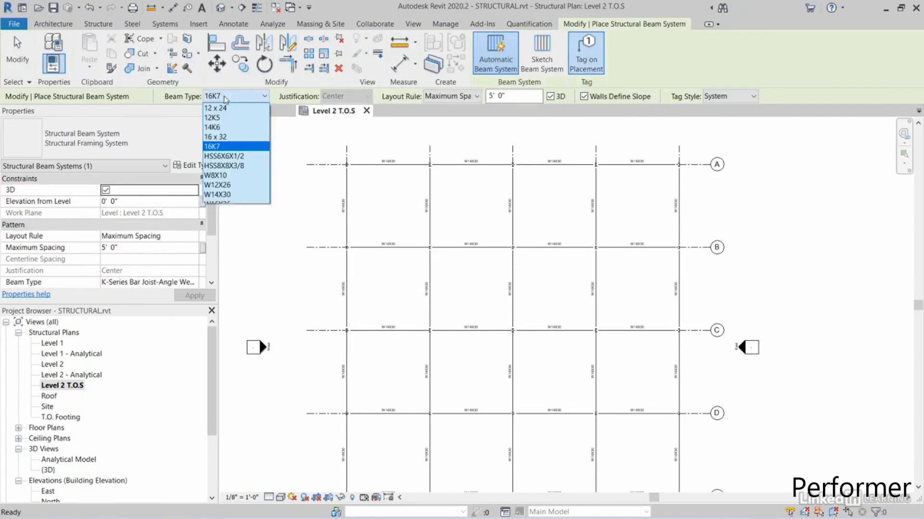
{"action": "left_click", "coordinate": [239, 185]}
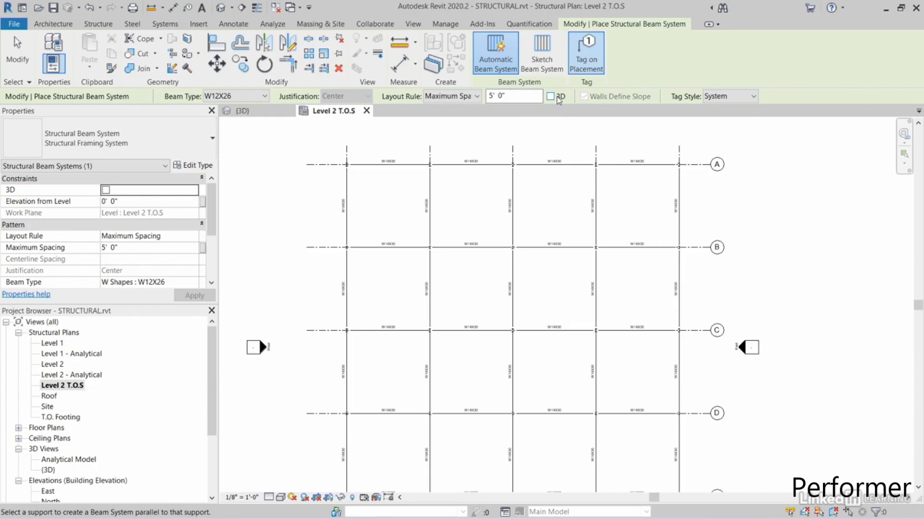
Step: Place tagged W12X26 beam systems at 5' 0" maximum spacing in the bays between grids A–E and 1–5, then end the command
{"action": "scroll", "coordinate": [589, 189], "scroll_direction": "down", "scroll_amount": 3}
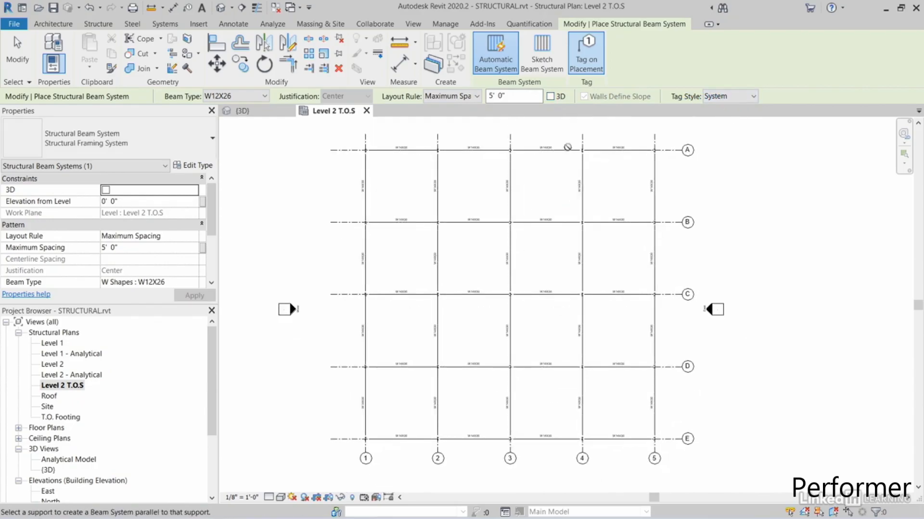
{"action": "scroll", "coordinate": [381, 179], "scroll_direction": "up", "scroll_amount": 3}
{"action": "middle_click_drag", "start_coordinate": [381, 181], "coordinate": [388, 211]}
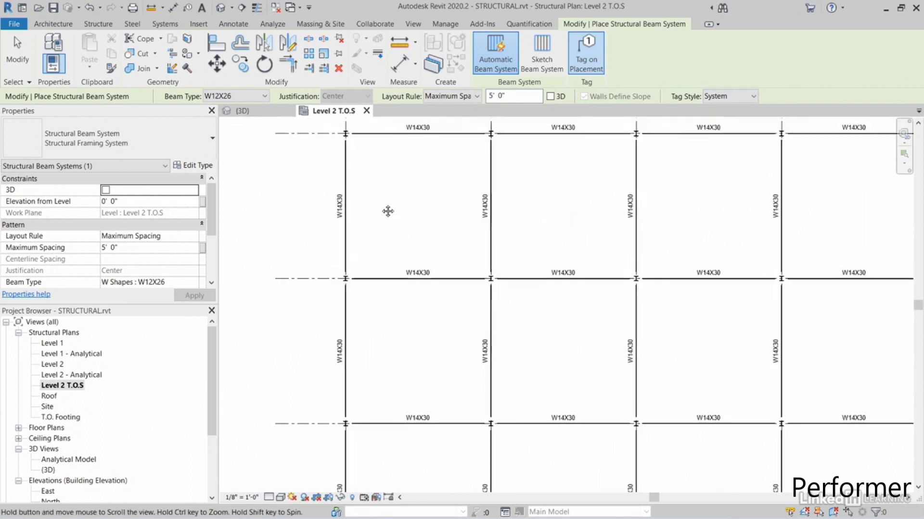
{"action": "left_click", "coordinate": [349, 186]}
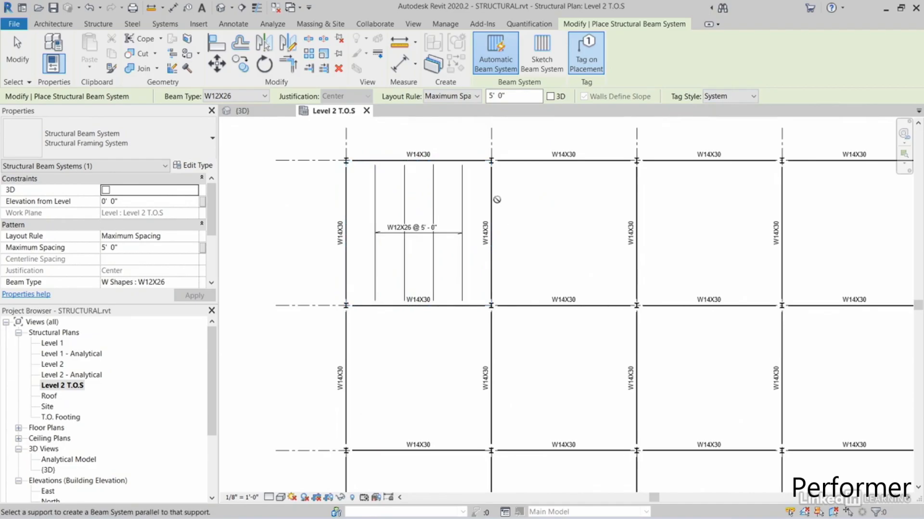
{"action": "left_click", "coordinate": [497, 201]}
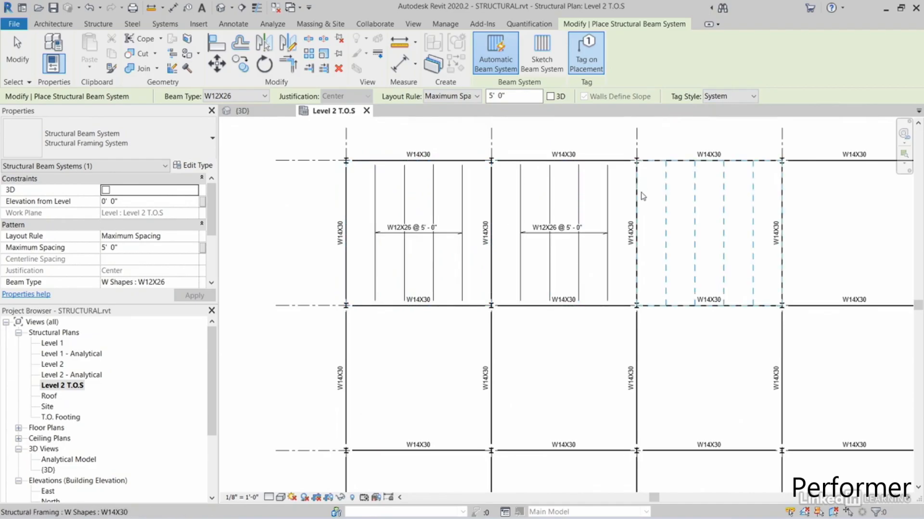
{"action": "left_click", "coordinate": [640, 196]}
{"action": "middle_click_drag", "start_coordinate": [680, 200], "coordinate": [417, 191]}
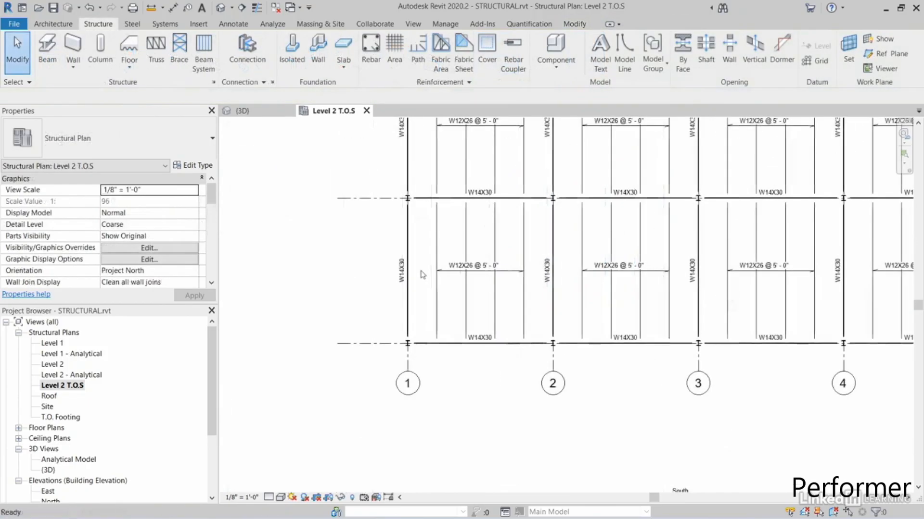
{"action": "scroll", "coordinate": [427, 280], "scroll_direction": "down", "scroll_amount": 2}
{"action": "middle_click_drag", "start_coordinate": [535, 202], "coordinate": [470, 328]}
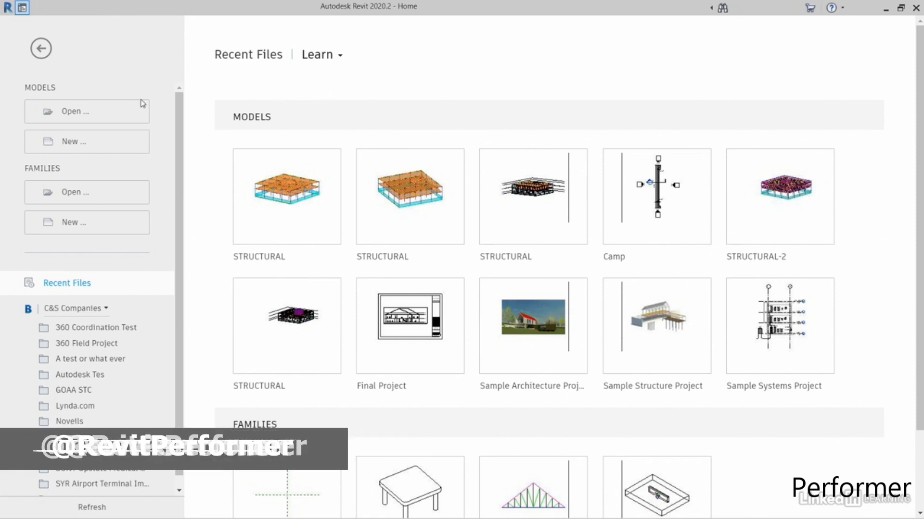
Step: Open the STRUCTURAL.rvt project from the Chapter-3 folder
{"action": "left_click", "coordinate": [74, 116]}
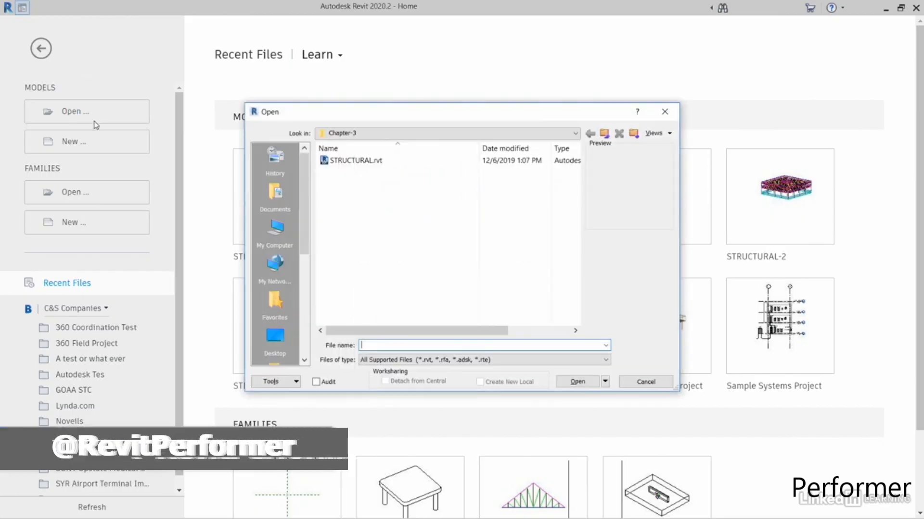
{"action": "left_click", "coordinate": [351, 160]}
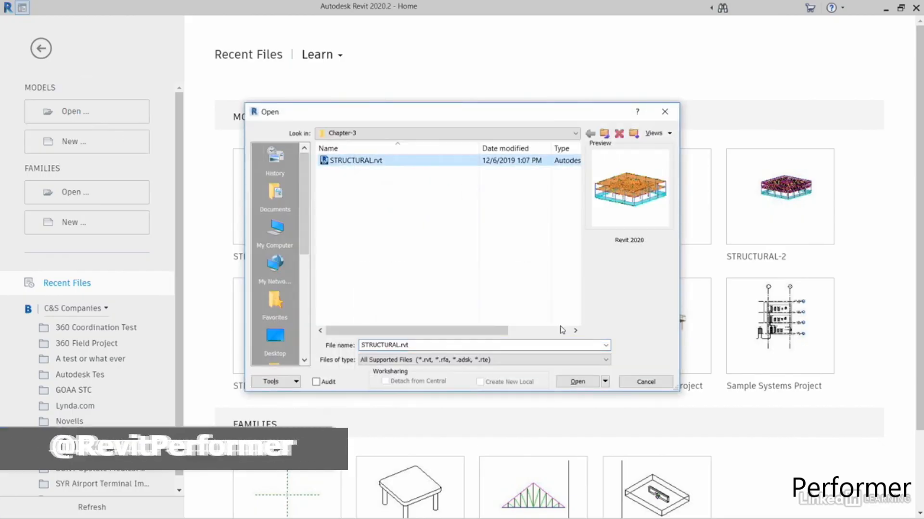
{"action": "left_click", "coordinate": [579, 382]}
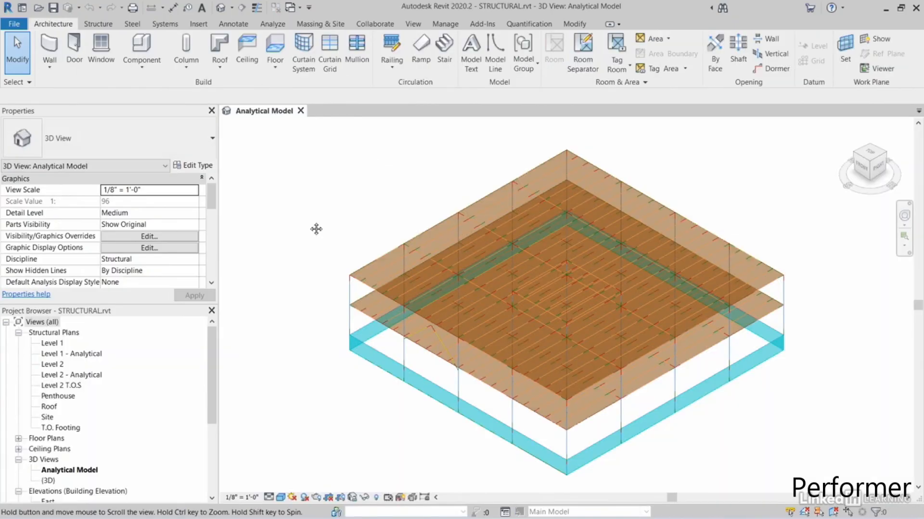
Step: Examine the analytical model's slabs, walls and column bases from several angles in the 3D view
{"action": "middle_click_drag", "start_coordinate": [323, 239], "coordinate": [322, 207], "text": "shift"}
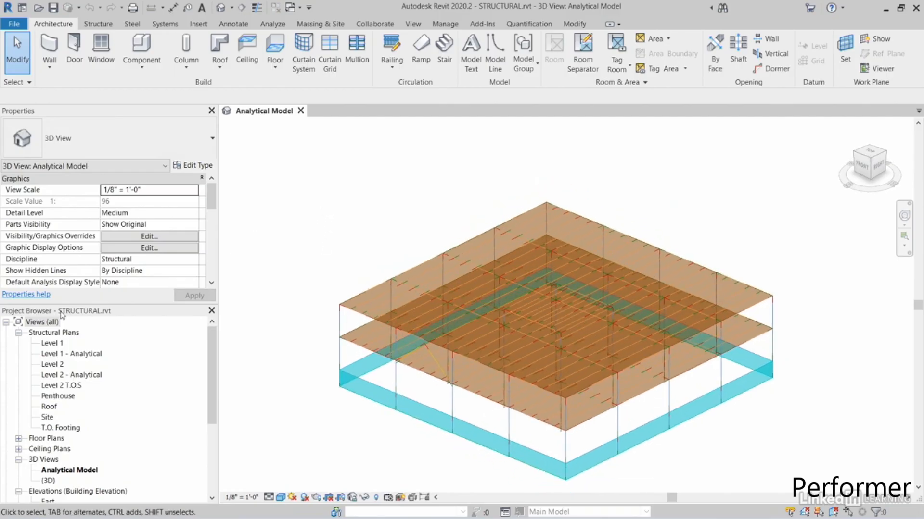
{"action": "scroll", "coordinate": [41, 465], "scroll_direction": "down", "scroll_amount": 3}
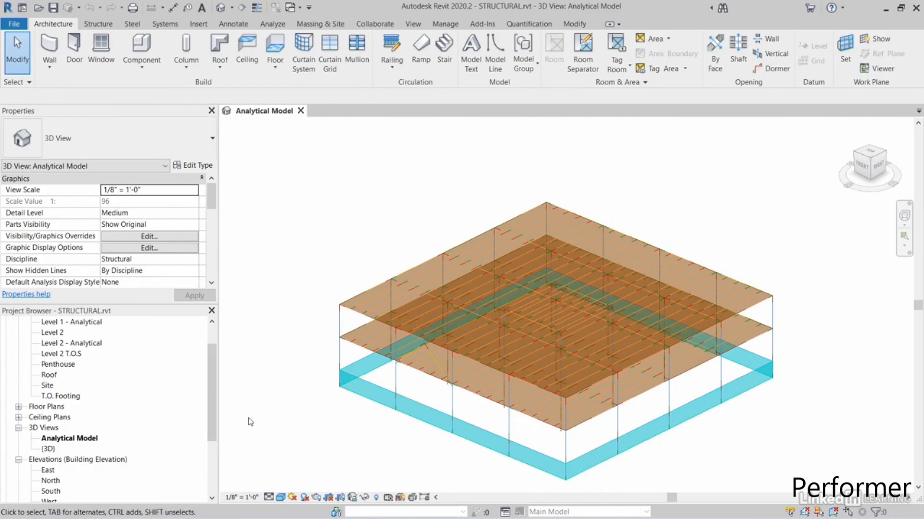
{"action": "middle_click_drag", "start_coordinate": [324, 431], "coordinate": [325, 388], "text": "shift"}
{"action": "middle_click_drag", "start_coordinate": [717, 406], "coordinate": [483, 347], "text": "shift"}
{"action": "scroll", "coordinate": [483, 407], "scroll_direction": "up", "scroll_amount": 9}
{"action": "middle_click_drag", "start_coordinate": [481, 405], "coordinate": [480, 402], "text": "shift"}
{"action": "scroll", "coordinate": [373, 377], "scroll_direction": "down", "scroll_amount": 6}
{"action": "middle_click_drag", "start_coordinate": [373, 377], "coordinate": [406, 395]}
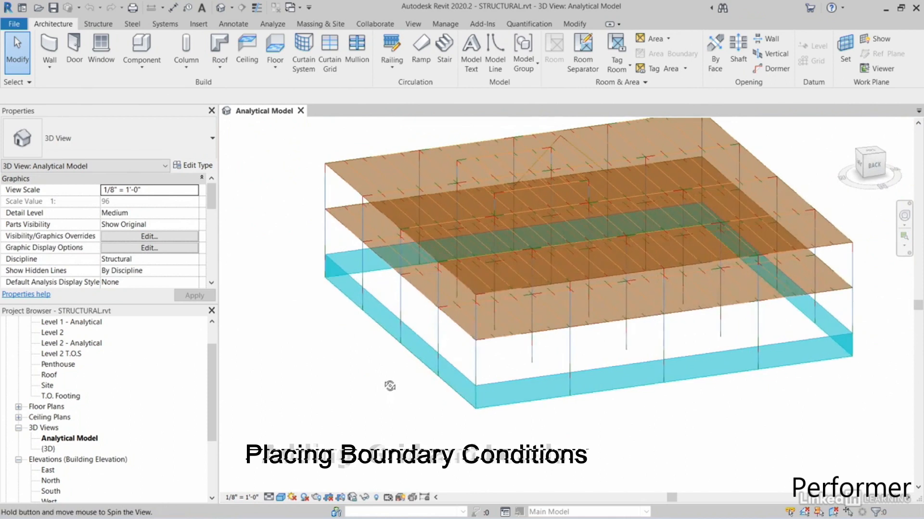
Step: Start point boundary conditions in the Fixed state and place them at the column bottoms along the first foundation wall
{"action": "left_click", "coordinate": [273, 24]}
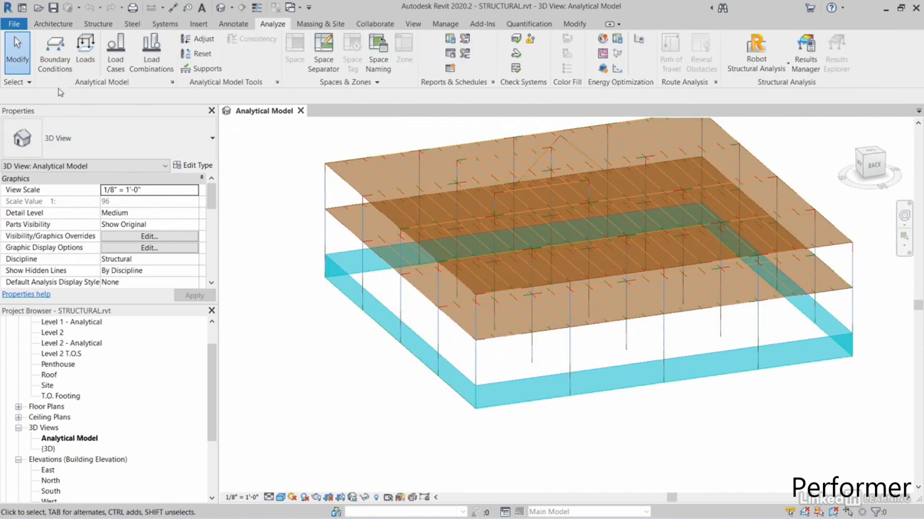
{"action": "left_click", "coordinate": [61, 67]}
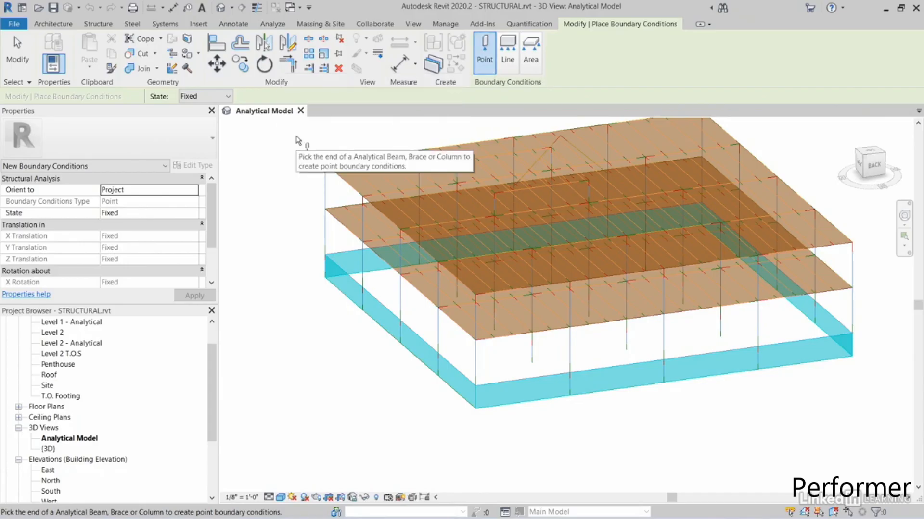
{"action": "middle_click_drag", "start_coordinate": [306, 300], "coordinate": [369, 290], "text": "shift"}
{"action": "scroll", "coordinate": [303, 363], "scroll_direction": "up", "scroll_amount": 2}
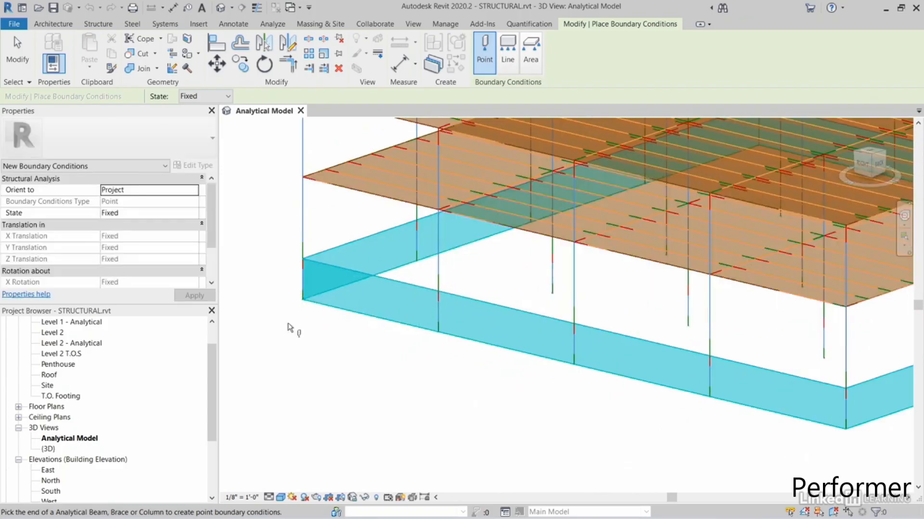
{"action": "left_click", "coordinate": [303, 300]}
{"action": "scroll", "coordinate": [439, 362], "scroll_direction": "up", "scroll_amount": 3}
{"action": "middle_click_drag", "start_coordinate": [453, 357], "coordinate": [275, 315]}
{"action": "left_click", "coordinate": [530, 332]}
{"action": "middle_click_drag", "start_coordinate": [537, 361], "coordinate": [321, 300]}
{"action": "left_click", "coordinate": [589, 335]}
{"action": "middle_click_drag", "start_coordinate": [481, 358], "coordinate": [106, 327]}
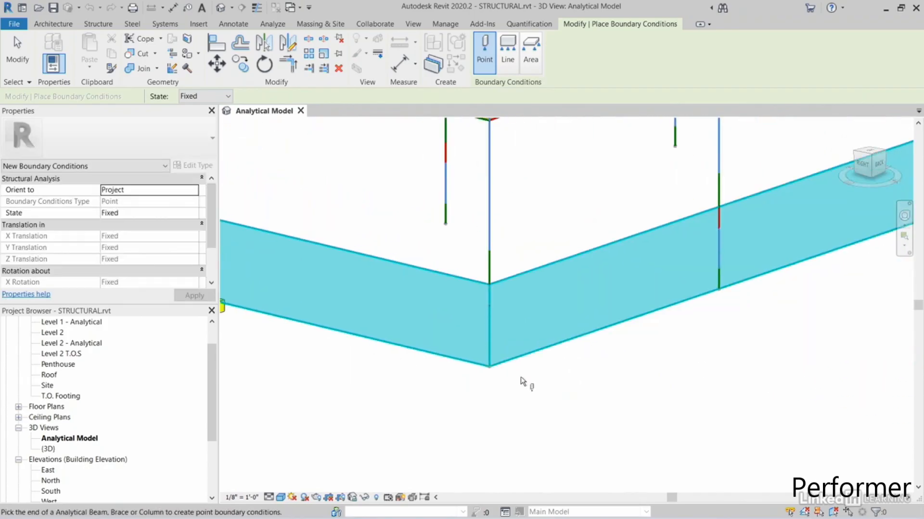
Step: Place fixed point boundary conditions at the corner and along the bottom of the adjacent foundation wall
{"action": "left_click", "coordinate": [489, 367]}
{"action": "left_click", "coordinate": [720, 294]}
{"action": "middle_click_drag", "start_coordinate": [727, 323], "coordinate": [527, 368]}
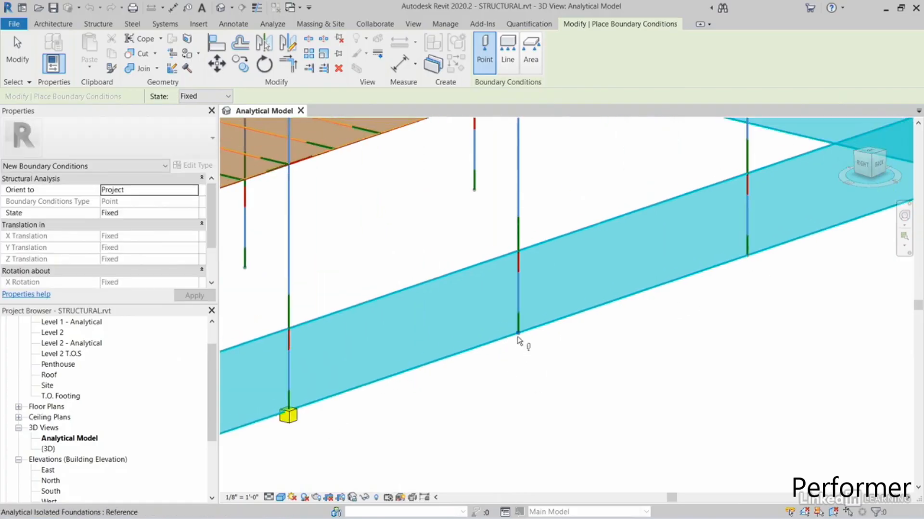
{"action": "left_click", "coordinate": [748, 260]}
{"action": "middle_click_drag", "start_coordinate": [842, 242], "coordinate": [524, 378]}
{"action": "left_click", "coordinate": [662, 319]}
Step: Place fixed point boundary conditions at the column bottoms along the remaining foundation walls
{"action": "middle_click_drag", "start_coordinate": [473, 273], "coordinate": [354, 289], "text": "shift"}
{"action": "left_click", "coordinate": [354, 228]}
{"action": "scroll", "coordinate": [389, 235], "scroll_direction": "down", "scroll_amount": 1}
{"action": "scroll", "coordinate": [422, 256], "scroll_direction": "down", "scroll_amount": 2}
{"action": "middle_click_drag", "start_coordinate": [385, 342], "coordinate": [630, 337]}
{"action": "left_click", "coordinate": [717, 303]}
{"action": "left_click", "coordinate": [814, 256]}
{"action": "middle_click_drag", "start_coordinate": [817, 260], "coordinate": [592, 338]}
Step: Place fixed point boundary conditions at the bottoms of the interior columns
{"action": "left_click", "coordinate": [459, 317]}
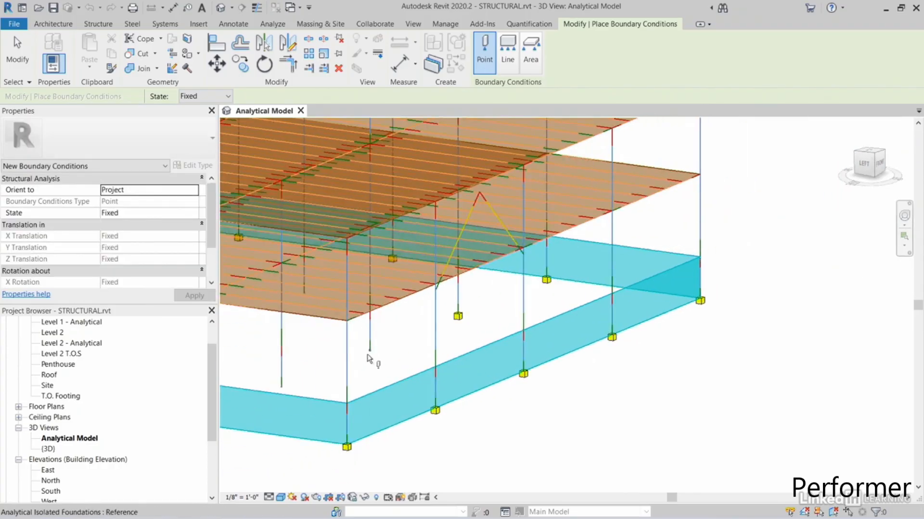
{"action": "middle_click_drag", "start_coordinate": [281, 386], "coordinate": [742, 327], "text": "shift"}
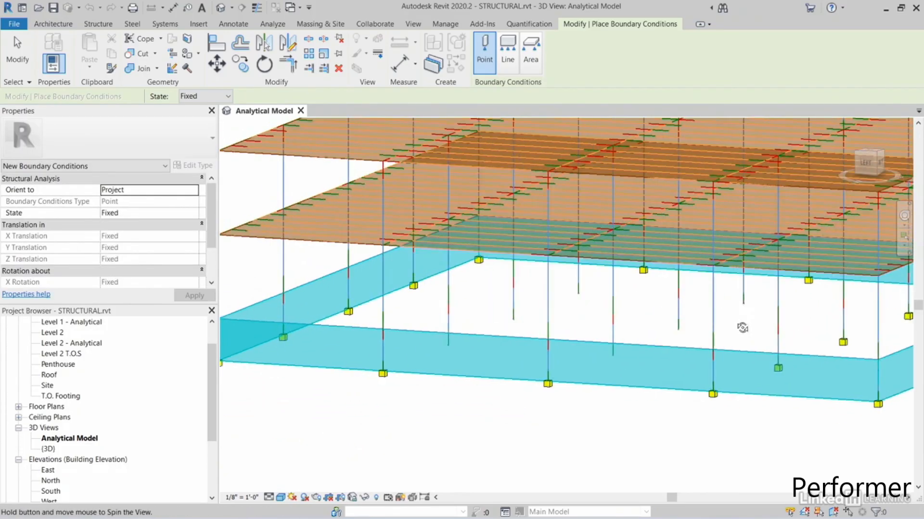
{"action": "left_click", "coordinate": [678, 333]}
{"action": "left_click", "coordinate": [614, 357]}
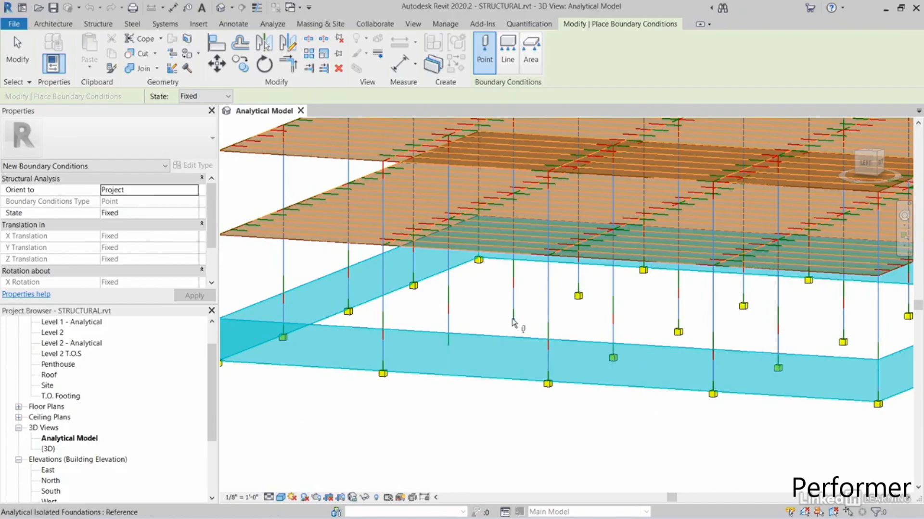
{"action": "left_click", "coordinate": [448, 345]}
{"action": "middle_click_drag", "start_coordinate": [448, 346], "coordinate": [508, 385]}
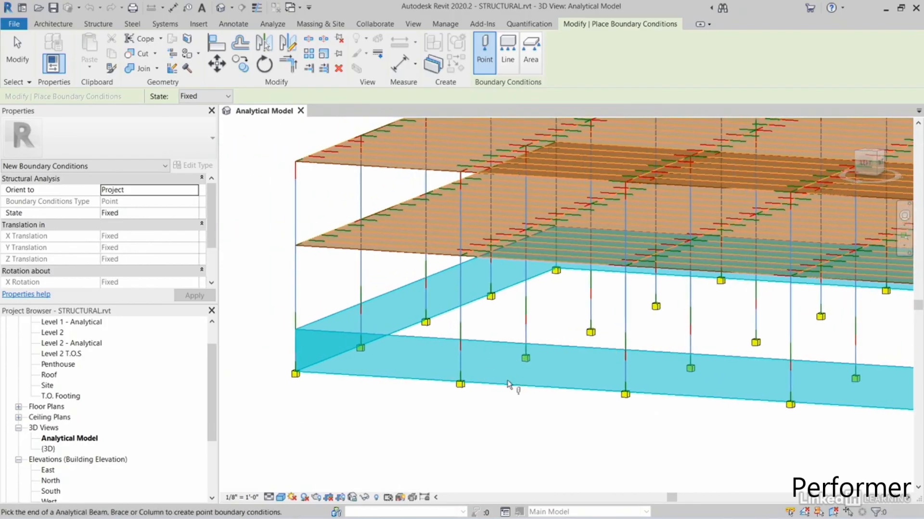
Step: Place fixed point boundary conditions on the upper column bases along the top edge of the first foundation wall
{"action": "scroll", "coordinate": [284, 331], "scroll_direction": "up", "scroll_amount": 3}
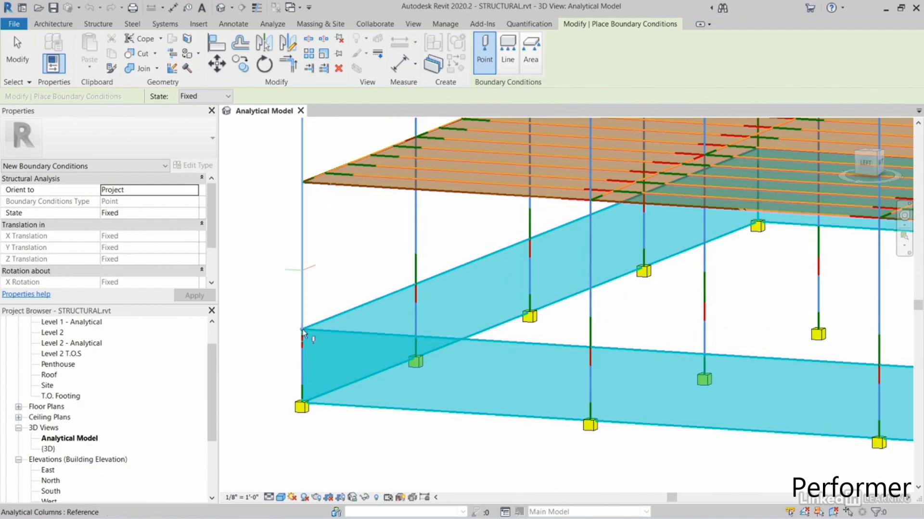
{"action": "left_click", "coordinate": [302, 329]}
{"action": "left_click", "coordinate": [590, 348]}
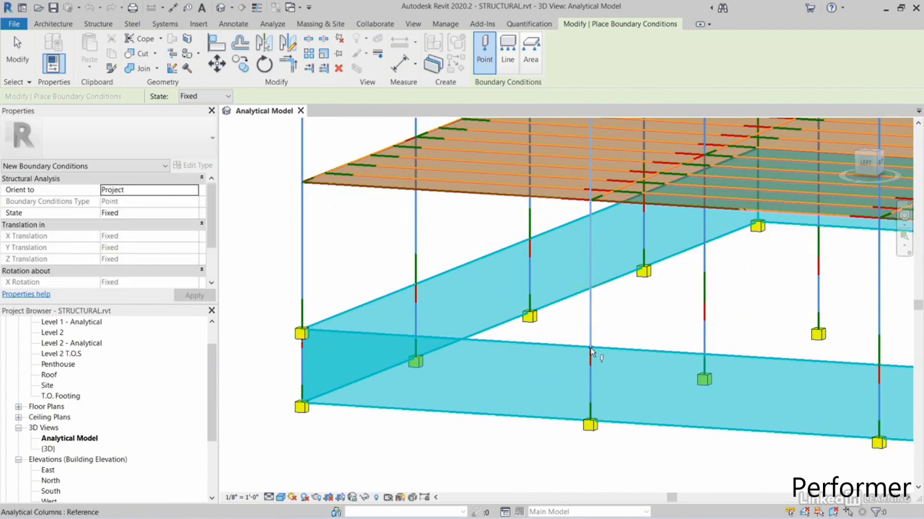
{"action": "middle_click_drag", "start_coordinate": [609, 352], "coordinate": [653, 343]}
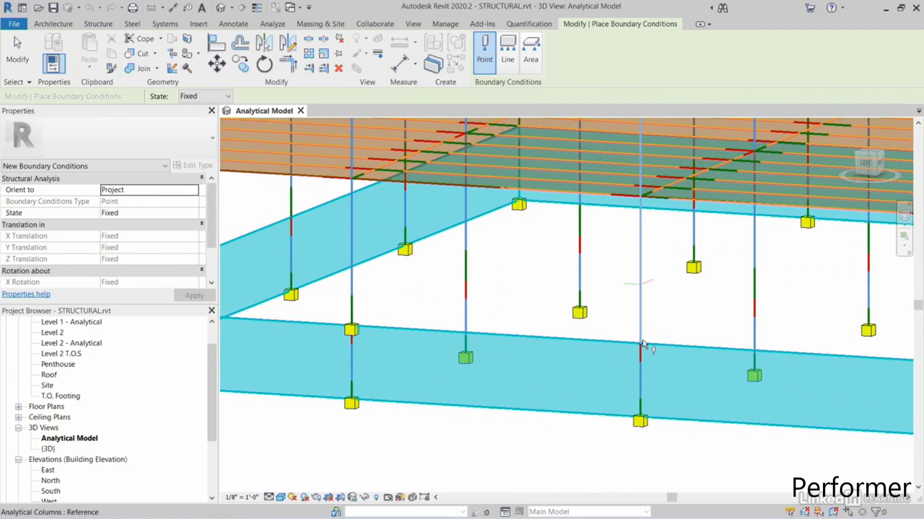
{"action": "middle_click_drag", "start_coordinate": [753, 342], "coordinate": [505, 384]}
{"action": "middle_click_drag", "start_coordinate": [671, 382], "coordinate": [698, 359], "text": "shift"}
{"action": "middle_click_drag", "start_coordinate": [800, 330], "coordinate": [607, 350], "text": "shift"}
Step: Add fixed point boundary conditions to the upper column bases along the top edge of the front foundation wall
{"action": "left_click", "coordinate": [724, 345]}
{"action": "middle_click_drag", "start_coordinate": [724, 346], "coordinate": [467, 366]}
{"action": "left_click", "coordinate": [528, 278]}
{"action": "middle_click_drag", "start_coordinate": [527, 278], "coordinate": [474, 269], "text": "shift"}
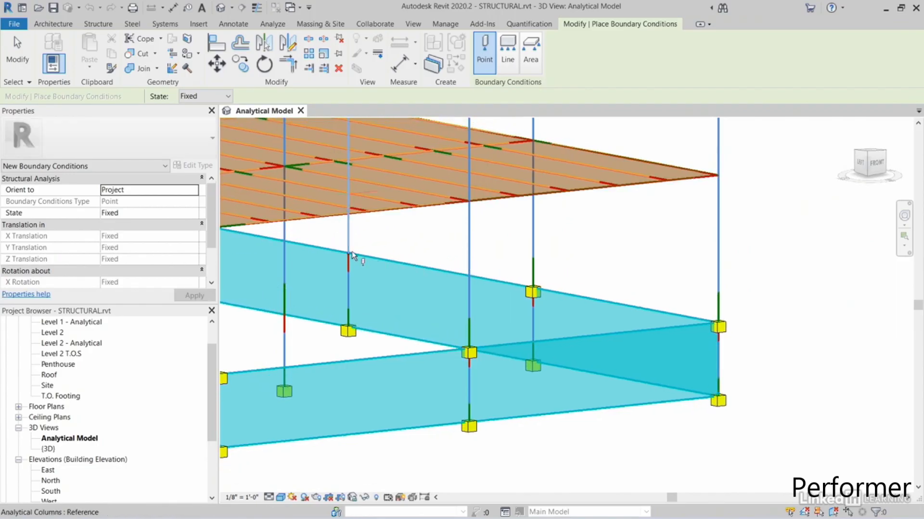
{"action": "middle_click_drag", "start_coordinate": [579, 282], "coordinate": [524, 308], "text": "shift"}
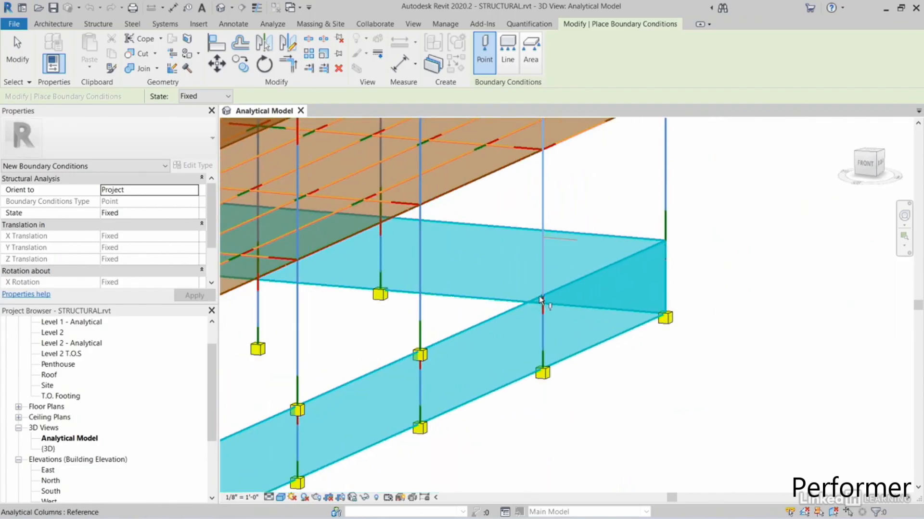
Step: Place fixed point boundary conditions on the upper column bases along the remaining walls' top edges and nearby interior columns
{"action": "middle_click_drag", "start_coordinate": [702, 274], "coordinate": [448, 303], "text": "shift"}
{"action": "middle_click_drag", "start_coordinate": [452, 341], "coordinate": [553, 267]}
{"action": "left_click", "coordinate": [494, 313]}
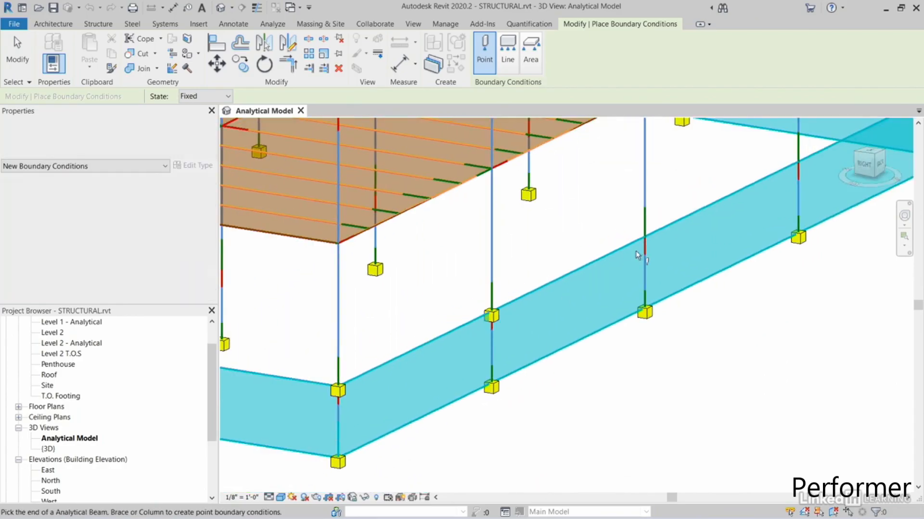
{"action": "middle_click_drag", "start_coordinate": [705, 235], "coordinate": [557, 267], "text": "shift"}
{"action": "left_click", "coordinate": [638, 270]}
{"action": "left_click", "coordinate": [485, 288]}
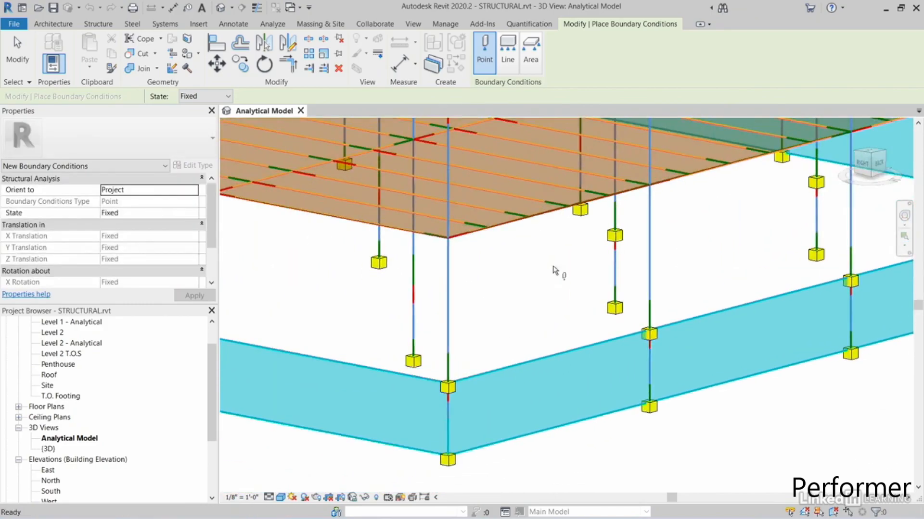
Step: Place fixed point boundary conditions on the remaining upper bases of the interior columns, checking every side of the model
{"action": "middle_click_drag", "start_coordinate": [398, 295], "coordinate": [464, 239], "text": "shift"}
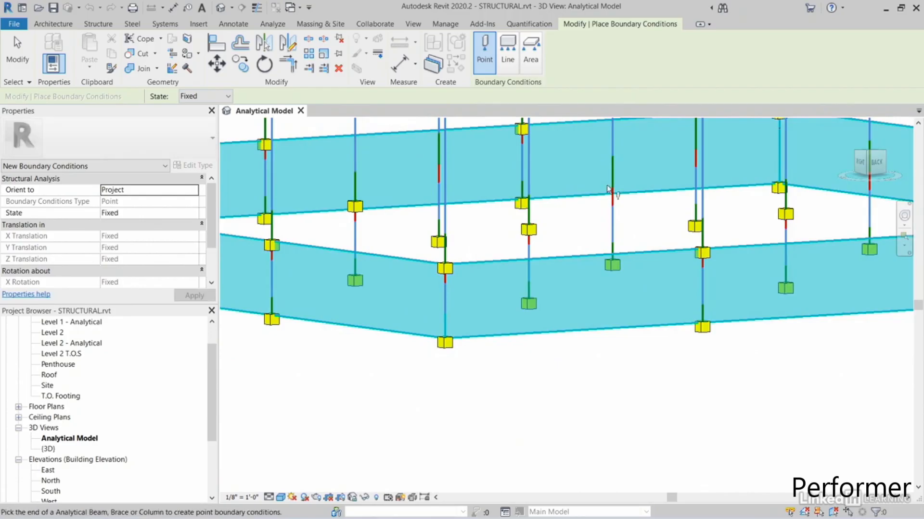
{"action": "middle_click_drag", "start_coordinate": [634, 189], "coordinate": [585, 262], "text": "shift"}
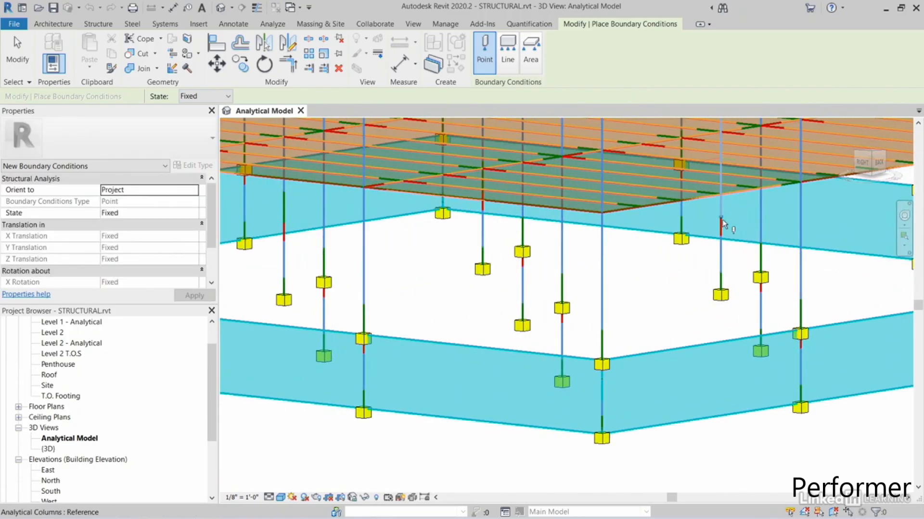
{"action": "middle_click_drag", "start_coordinate": [723, 221], "coordinate": [443, 235], "text": "shift"}
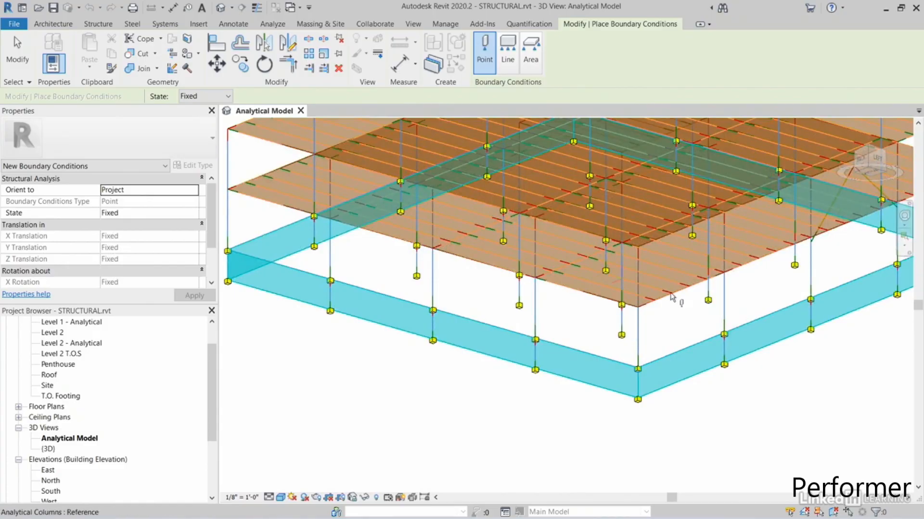
{"action": "middle_click_drag", "start_coordinate": [738, 282], "coordinate": [814, 291], "text": "shift"}
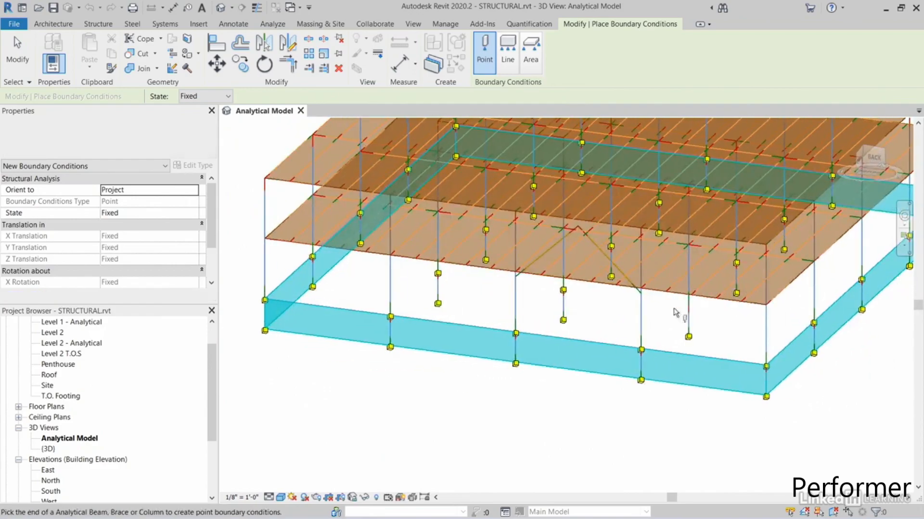
{"action": "middle_click_drag", "start_coordinate": [727, 344], "coordinate": [505, 365], "text": "shift"}
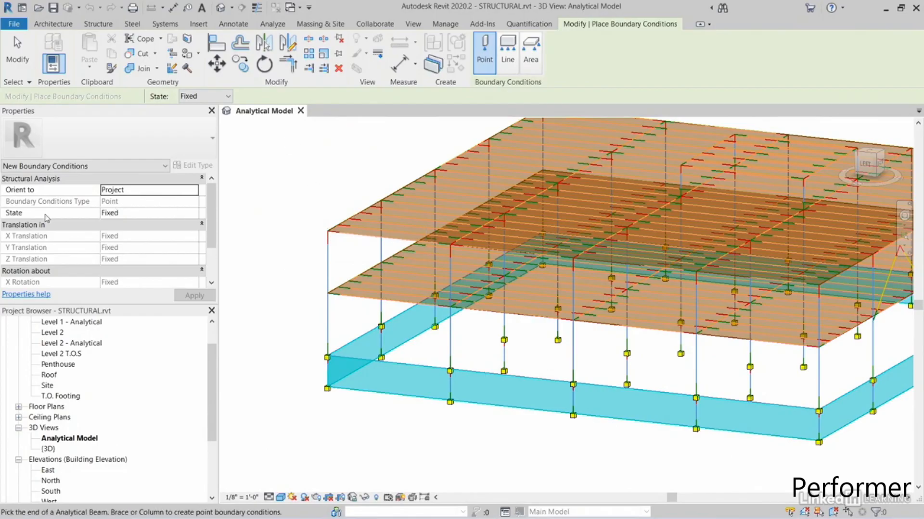
Step: Set the new point boundary condition's state to User, with Z rotation and Z translation set to Release
{"action": "left_click", "coordinate": [179, 217]}
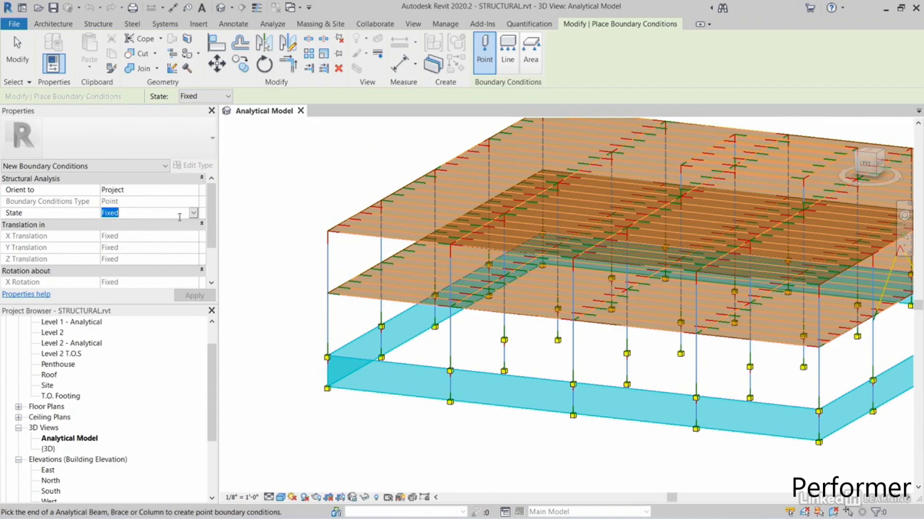
{"action": "left_click", "coordinate": [193, 213]}
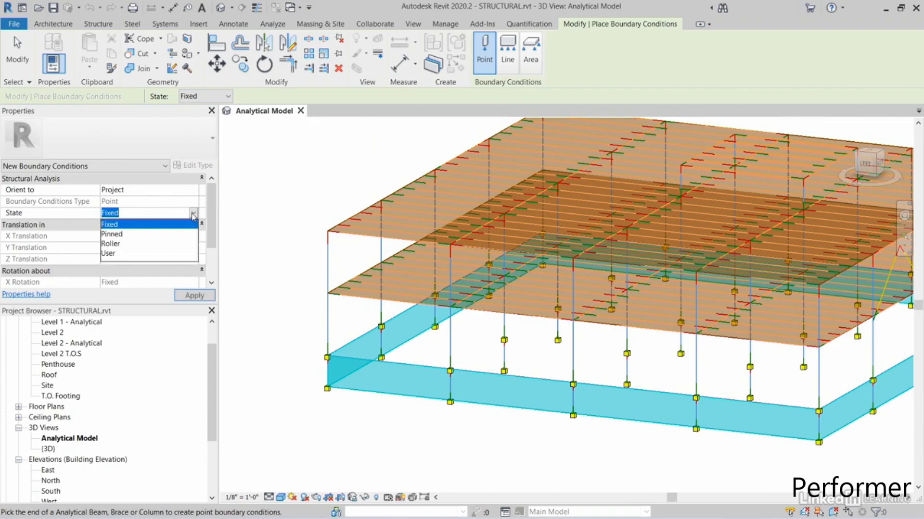
{"action": "left_click", "coordinate": [109, 253]}
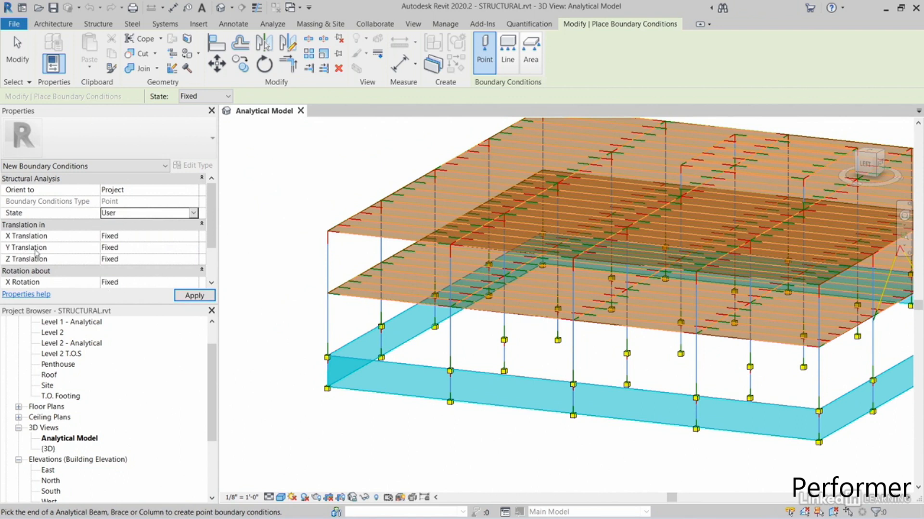
{"action": "left_click_drag", "start_coordinate": [216, 212], "coordinate": [215, 241]}
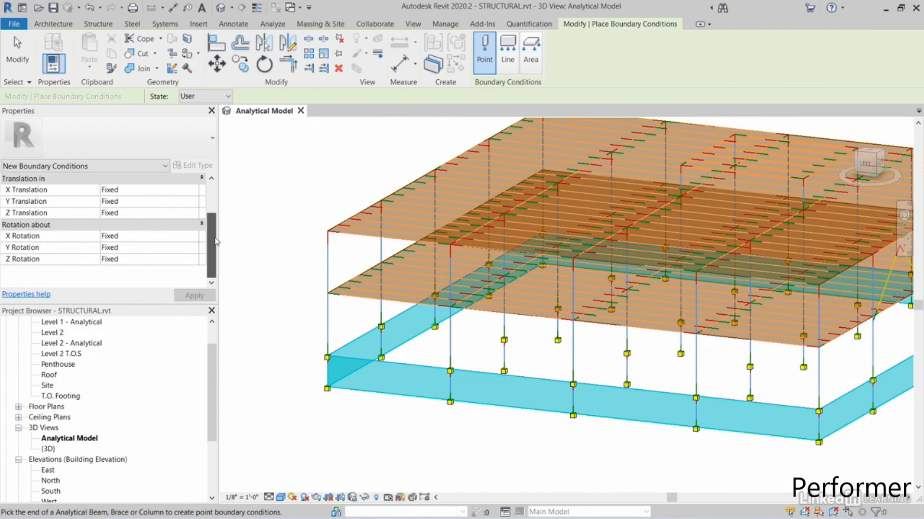
{"action": "left_click", "coordinate": [172, 262]}
{"action": "left_click", "coordinate": [193, 260]}
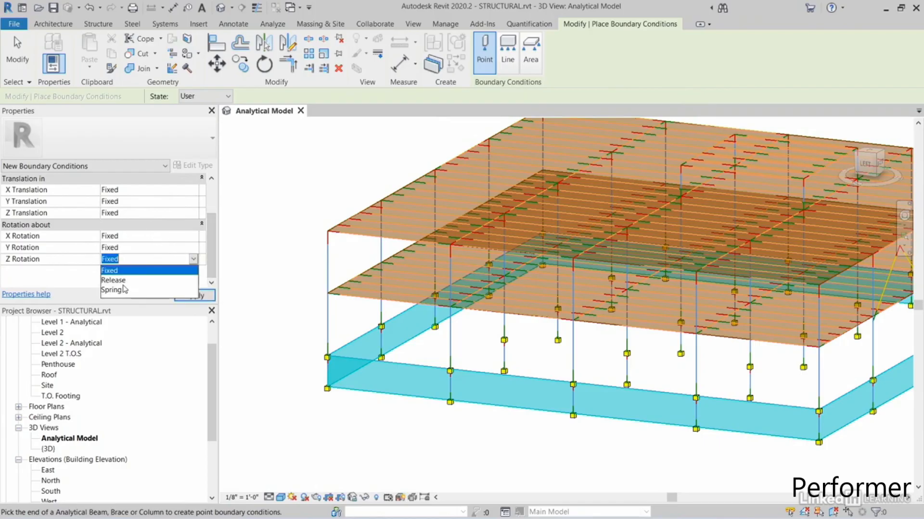
{"action": "left_click", "coordinate": [114, 280]}
{"action": "left_click", "coordinate": [137, 214]}
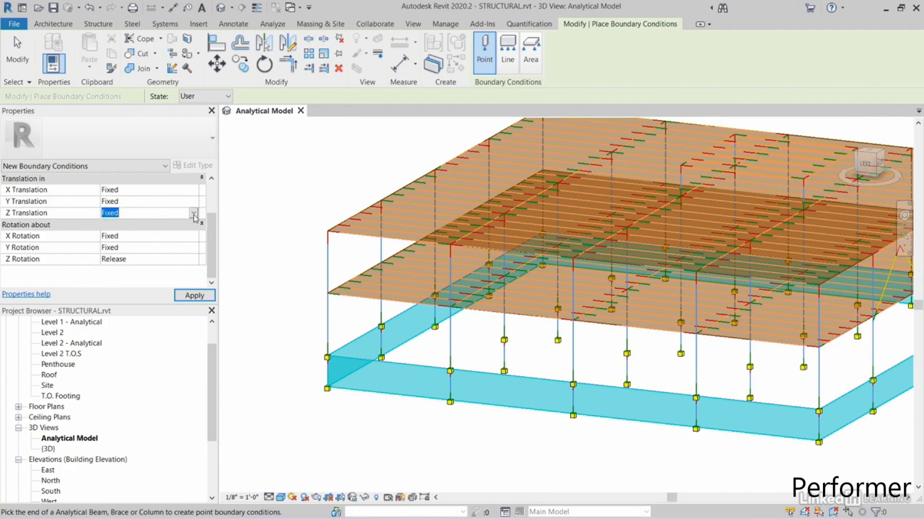
{"action": "left_click", "coordinate": [193, 214]}
{"action": "left_click", "coordinate": [114, 234]}
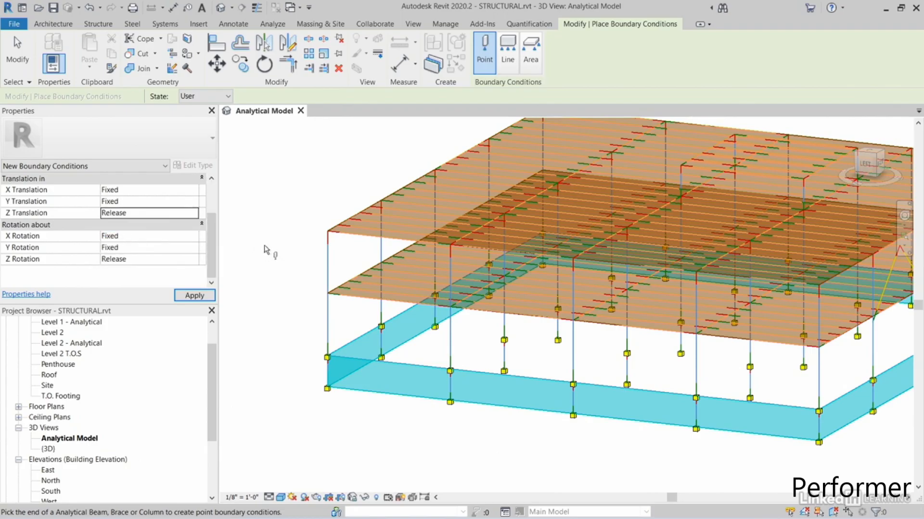
Step: Place the user-defined point boundary conditions on the column tops along the left roof edge, from corner to corner
{"action": "middle_click_drag", "start_coordinate": [297, 250], "coordinate": [293, 272]}
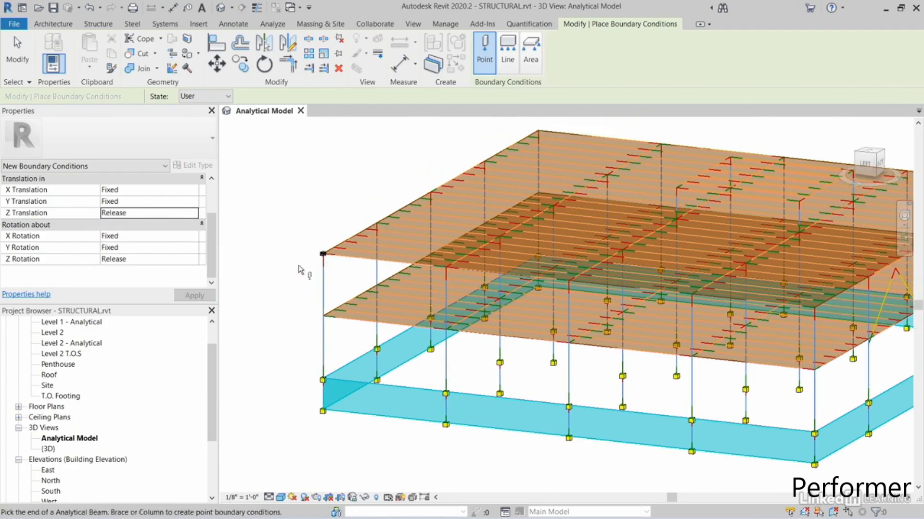
{"action": "scroll", "coordinate": [321, 263], "scroll_direction": "up", "scroll_amount": 5}
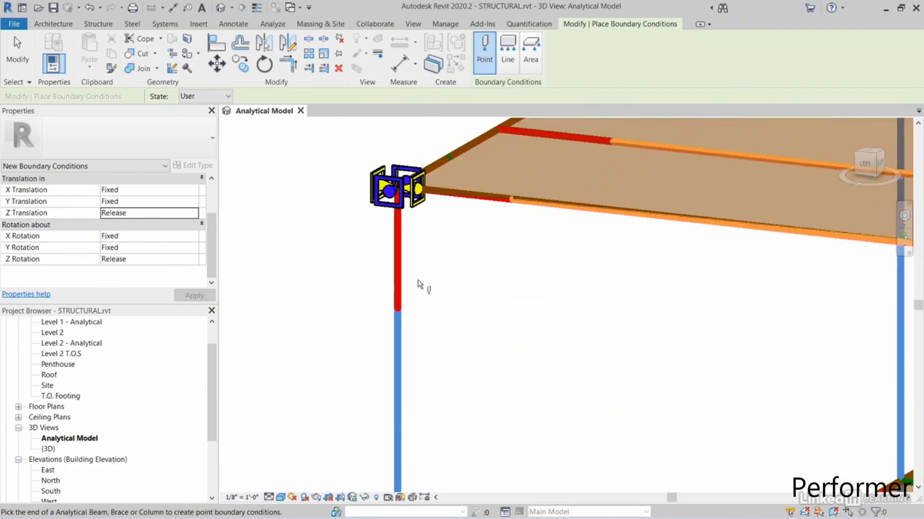
{"action": "scroll", "coordinate": [418, 281], "scroll_direction": "down", "scroll_amount": 5}
{"action": "middle_click_drag", "start_coordinate": [536, 301], "coordinate": [281, 331]}
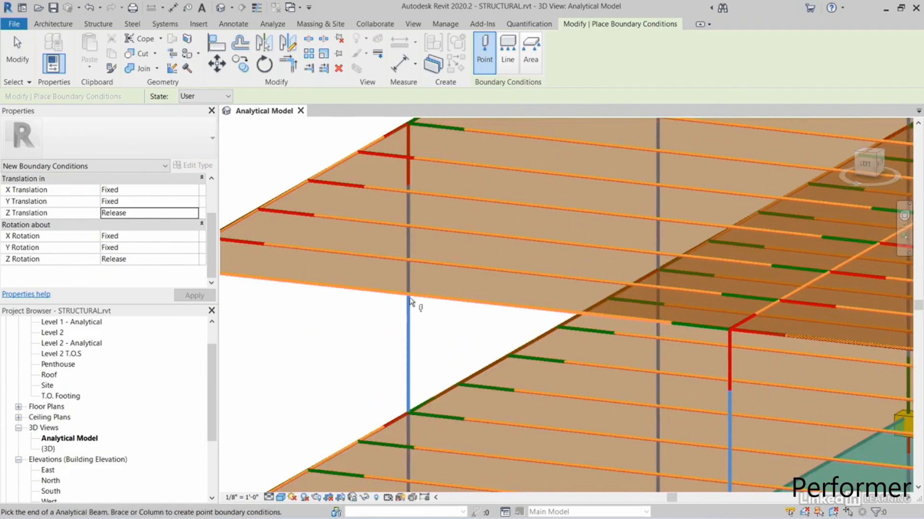
{"action": "scroll", "coordinate": [410, 299], "scroll_direction": "down", "scroll_amount": 5}
{"action": "middle_click_drag", "start_coordinate": [405, 332], "coordinate": [602, 352], "text": "shift"}
{"action": "middle_click_drag", "start_coordinate": [668, 350], "coordinate": [264, 287]}
{"action": "middle_click_drag", "start_coordinate": [546, 340], "coordinate": [647, 340], "text": "shift"}
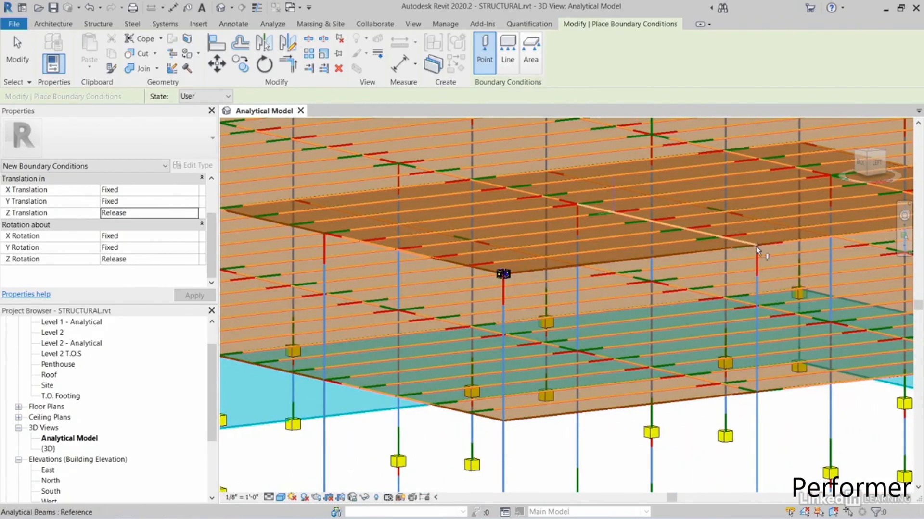
{"action": "middle_click_drag", "start_coordinate": [755, 246], "coordinate": [654, 360]}
{"action": "left_click", "coordinate": [597, 297]}
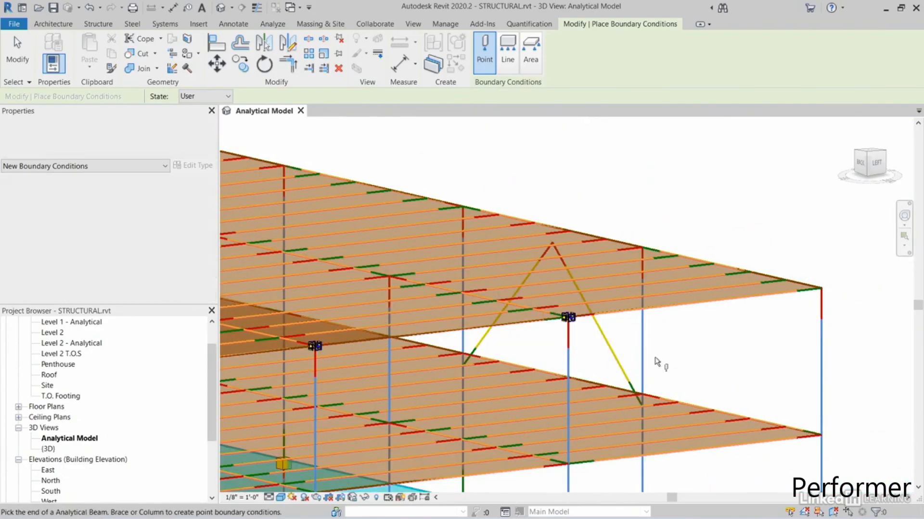
{"action": "left_click", "coordinate": [821, 288]}
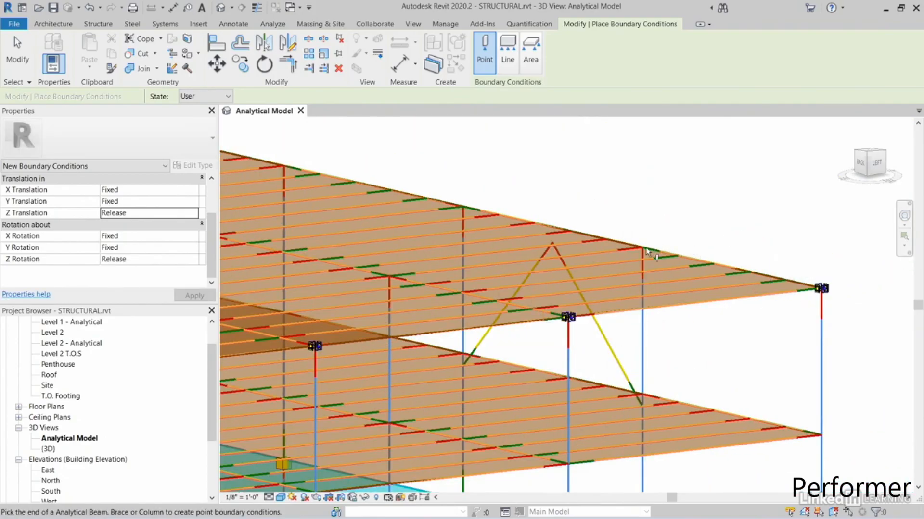
Step: Place the user-defined point boundary conditions on the column tops along the braced front roof edge
{"action": "middle_click_drag", "start_coordinate": [644, 246], "coordinate": [570, 368], "text": "shift"}
{"action": "left_click", "coordinate": [566, 308]}
{"action": "left_click", "coordinate": [619, 271]}
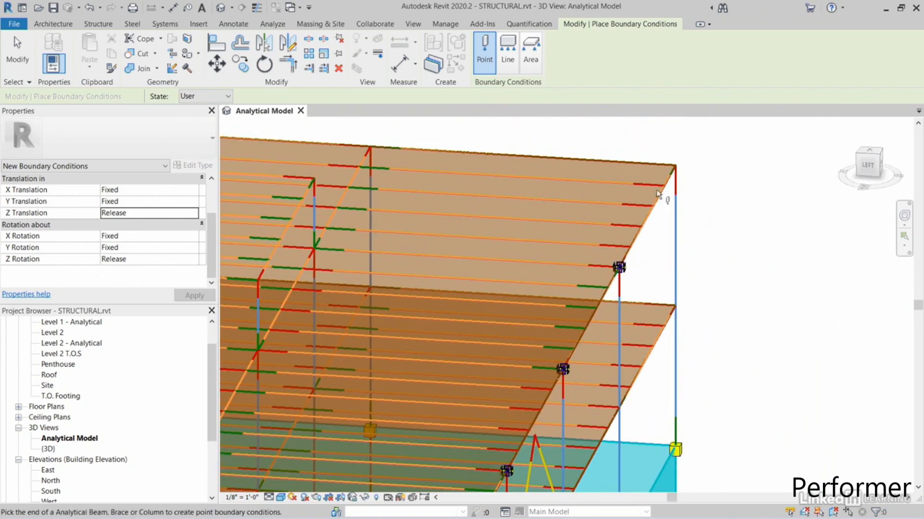
{"action": "left_click", "coordinate": [676, 167]}
Step: Add the user-defined point boundary conditions to the column tops along the right roof edge, including the far corner
{"action": "middle_click_drag", "start_coordinate": [682, 181], "coordinate": [459, 304], "text": "shift"}
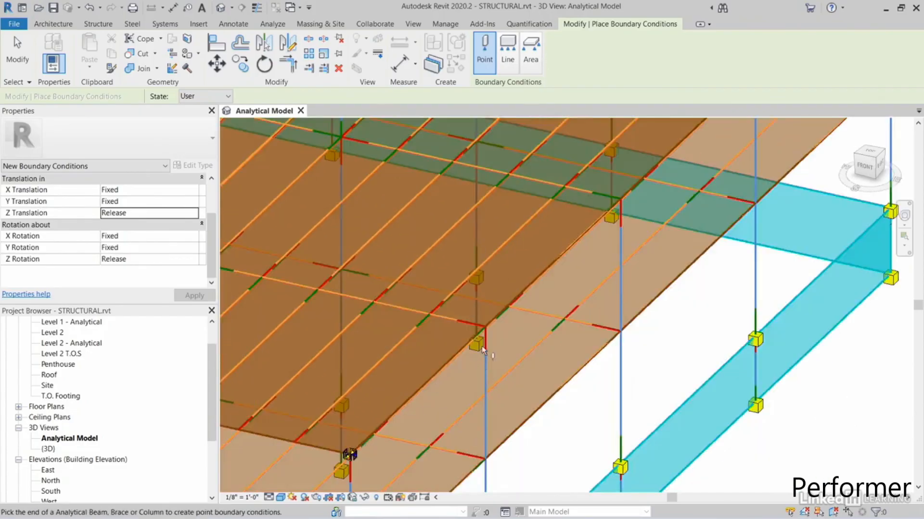
{"action": "scroll", "coordinate": [481, 346], "scroll_direction": "down", "scroll_amount": 5}
{"action": "scroll", "coordinate": [488, 358], "scroll_direction": "up", "scroll_amount": 4}
{"action": "left_click", "coordinate": [473, 309]}
{"action": "left_click", "coordinate": [567, 252]}
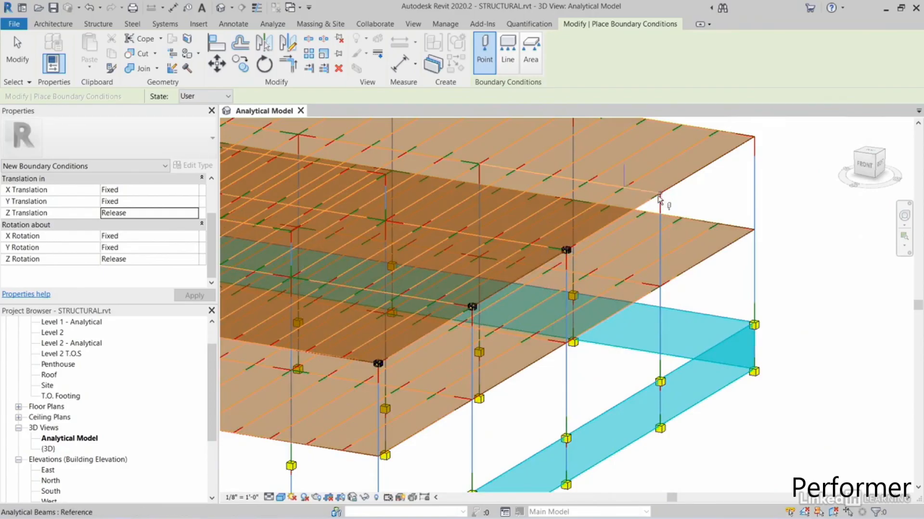
{"action": "left_click", "coordinate": [754, 137]}
Step: Add the user-defined point boundary conditions to the intermediate column tops along the back roof edge
{"action": "middle_click_drag", "start_coordinate": [754, 137], "coordinate": [483, 350], "text": "shift"}
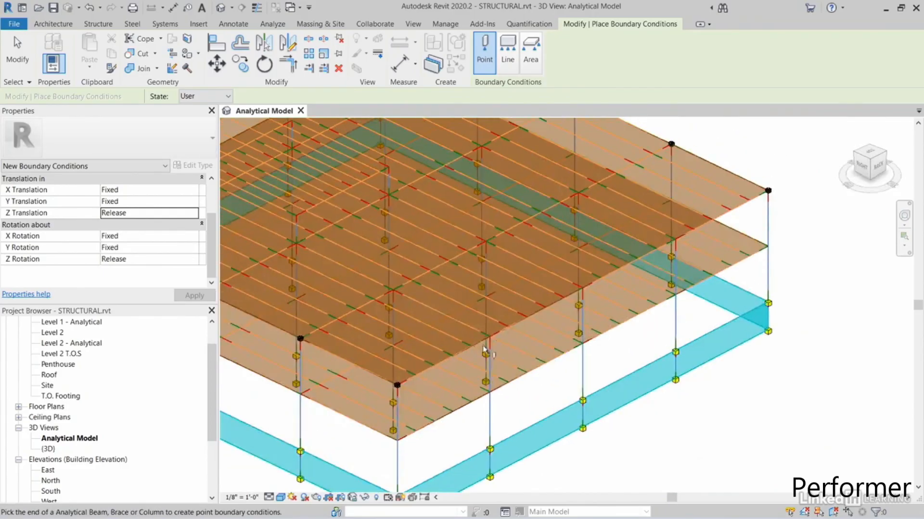
{"action": "left_click", "coordinate": [489, 337]}
{"action": "left_click", "coordinate": [582, 288]}
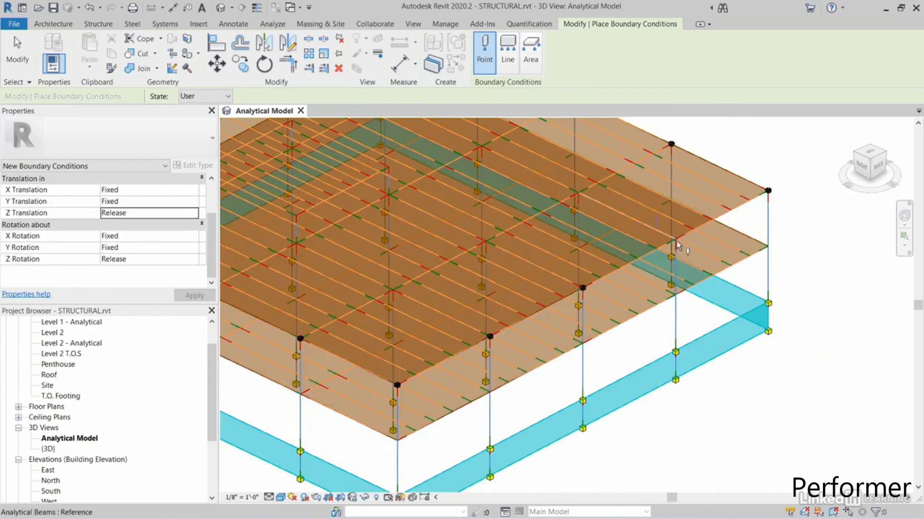
Step: Place the user-defined point boundary conditions on the interior penthouse columns where they meet the roof framing
{"action": "middle_click_drag", "start_coordinate": [490, 252], "coordinate": [757, 201], "text": "shift"}
{"action": "middle_click_drag", "start_coordinate": [463, 194], "coordinate": [468, 250], "text": "shift"}
{"action": "scroll", "coordinate": [469, 267], "scroll_direction": "up", "scroll_amount": 8}
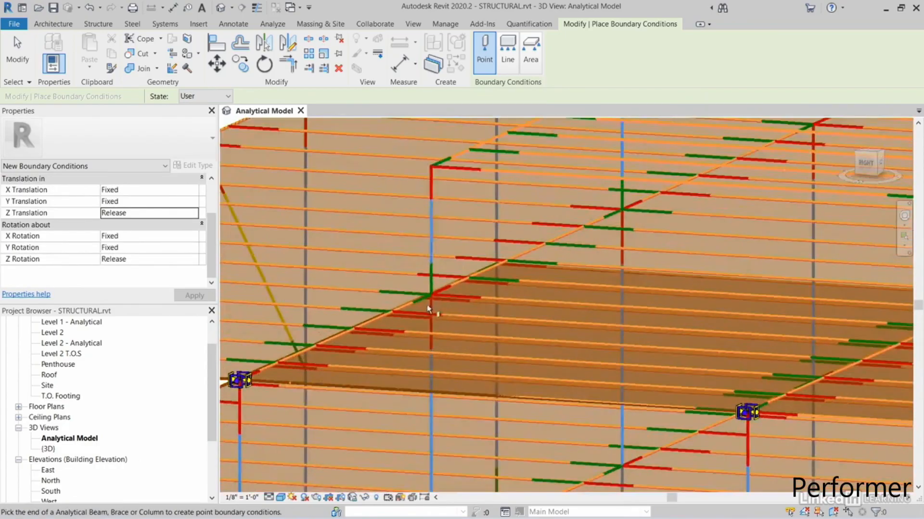
{"action": "left_click", "coordinate": [431, 295]}
{"action": "middle_click_drag", "start_coordinate": [455, 301], "coordinate": [504, 320], "text": "shift"}
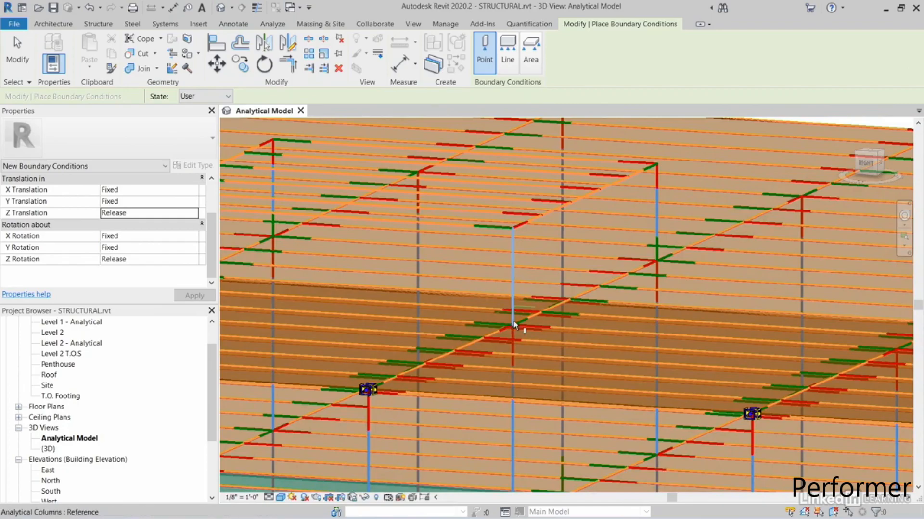
{"action": "left_click", "coordinate": [512, 322]}
{"action": "middle_click_drag", "start_coordinate": [657, 256], "coordinate": [524, 266], "text": "shift"}
{"action": "left_click", "coordinate": [658, 263]}
{"action": "middle_click_drag", "start_coordinate": [751, 217], "coordinate": [408, 365]}
{"action": "left_click", "coordinate": [581, 308]}
Step: Place the user-defined point boundary conditions on the remaining penthouse column ends and finish the Boundary Conditions command
{"action": "middle_click_drag", "start_coordinate": [603, 302], "coordinate": [665, 258], "text": "shift"}
{"action": "left_click", "coordinate": [667, 252]}
{"action": "left_click", "coordinate": [455, 137]}
{"action": "middle_click_drag", "start_coordinate": [289, 215], "coordinate": [540, 170]}
{"action": "left_click", "coordinate": [351, 160]}
{"action": "left_click", "coordinate": [563, 273]}
{"action": "scroll", "coordinate": [541, 270], "scroll_direction": "down", "scroll_amount": 1}
{"action": "scroll", "coordinate": [542, 270], "scroll_direction": "down", "scroll_amount": 5}
{"action": "middle_click_drag", "start_coordinate": [548, 279], "coordinate": [750, 336], "text": "shift"}
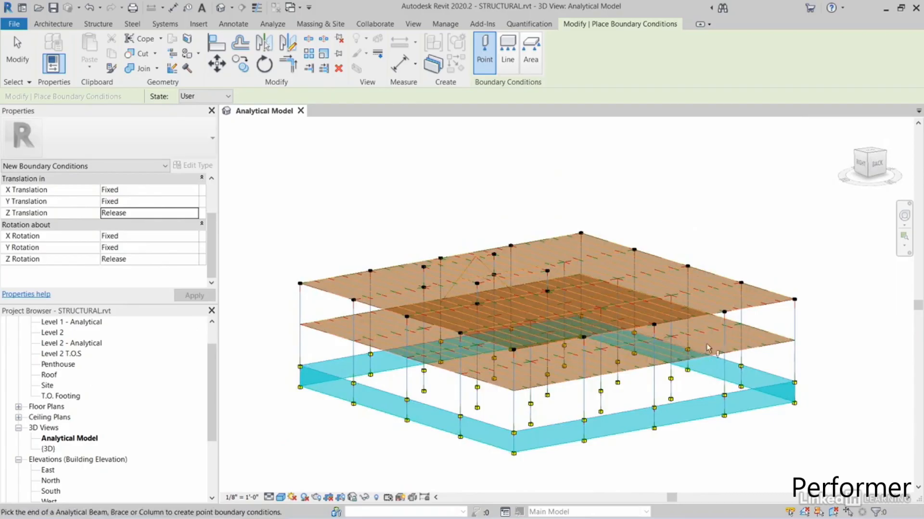
{"action": "middle_click_drag", "start_coordinate": [680, 456], "coordinate": [712, 453], "text": "shift"}
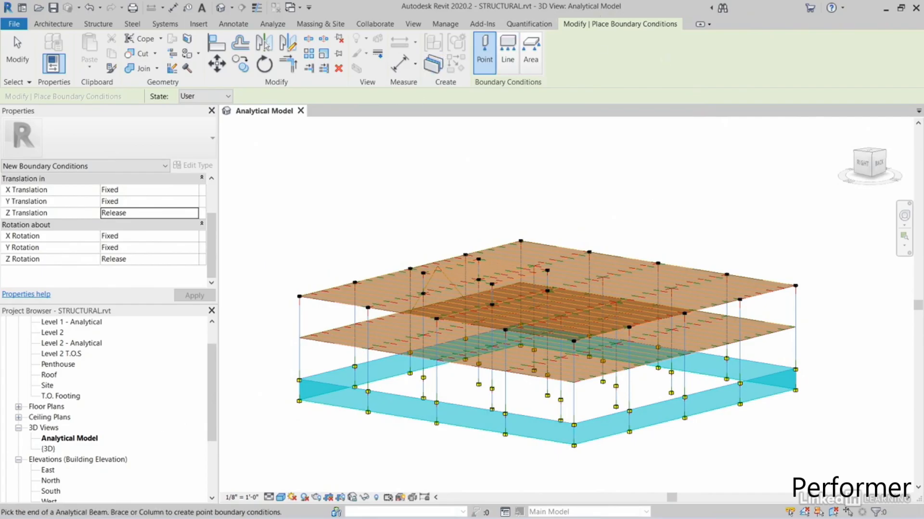
{"action": "key", "text": "Escape"}
{"action": "key", "text": "Escape"}
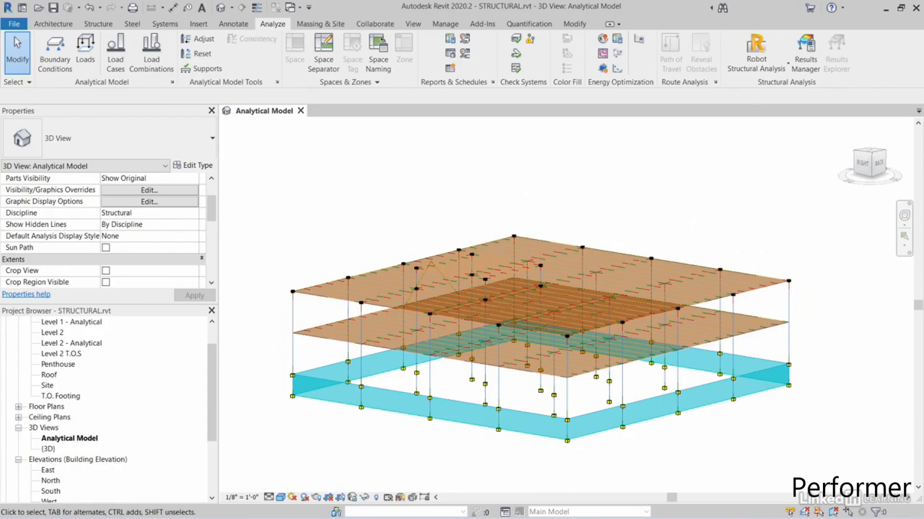
Step: Examine the boundary conditions at the column bases and roof-level column tops in the {3D} view, then return to the Analytical Model view
{"action": "middle_click_drag", "start_coordinate": [325, 211], "coordinate": [297, 196], "text": "shift"}
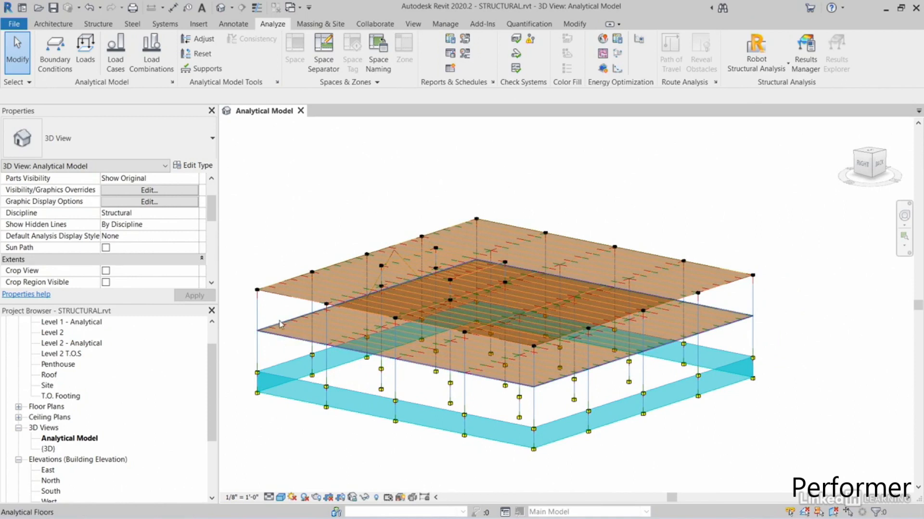
{"action": "double_click", "coordinate": [49, 449]}
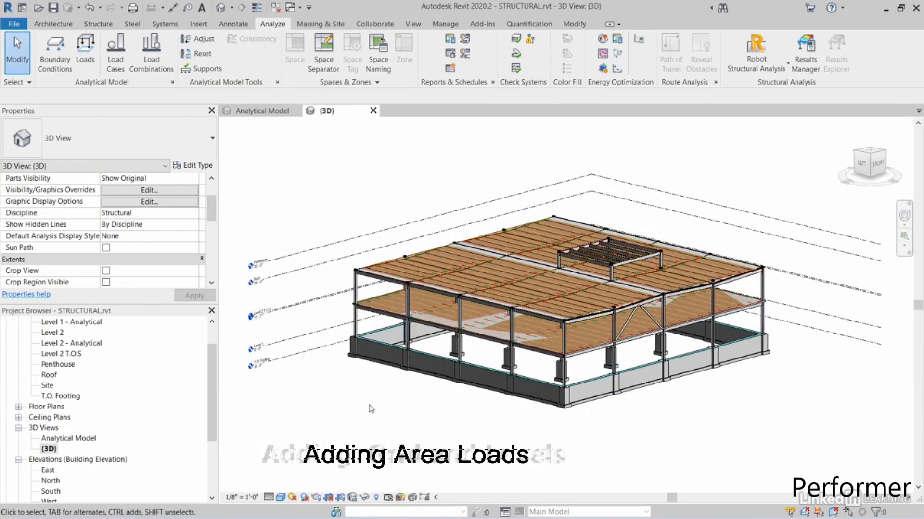
{"action": "scroll", "coordinate": [414, 276], "scroll_direction": "up", "scroll_amount": 10}
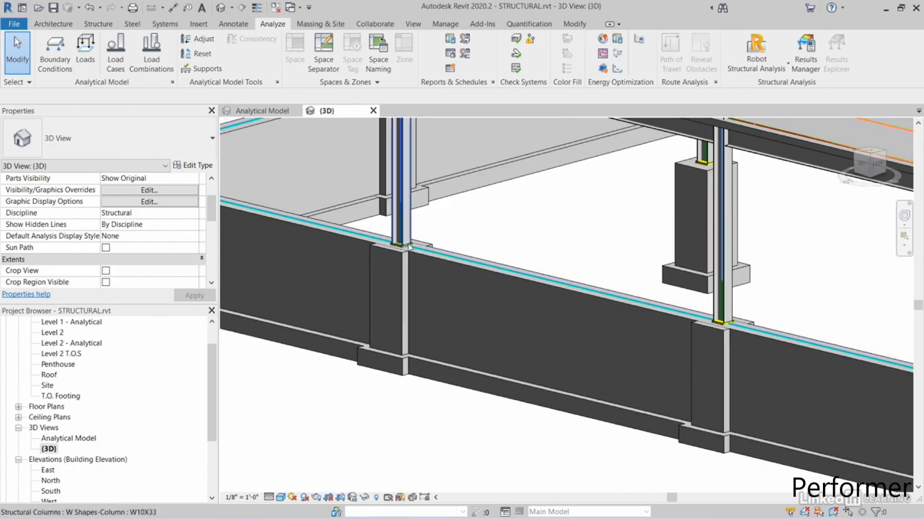
{"action": "scroll", "coordinate": [446, 187], "scroll_direction": "down", "scroll_amount": 4}
{"action": "middle_click_drag", "start_coordinate": [446, 186], "coordinate": [444, 318]}
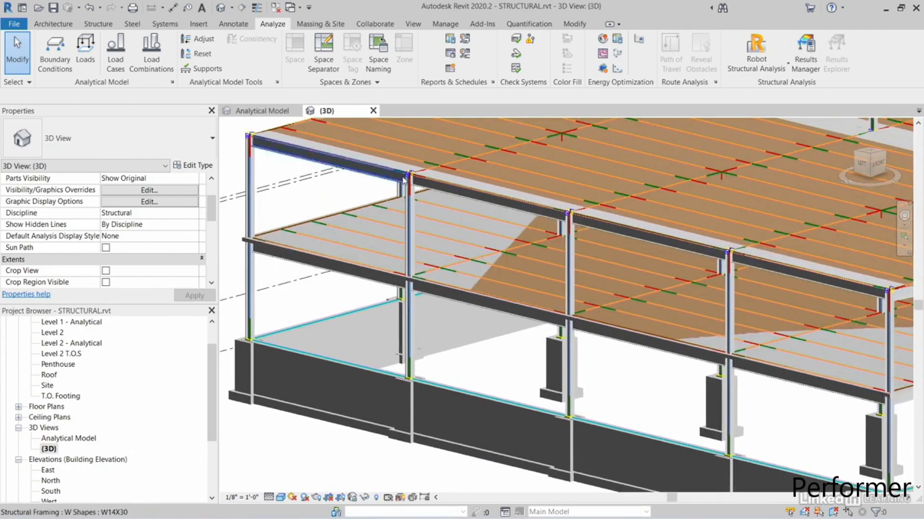
{"action": "scroll", "coordinate": [482, 197], "scroll_direction": "up", "scroll_amount": 8}
{"action": "scroll", "coordinate": [482, 197], "scroll_direction": "down", "scroll_amount": 10}
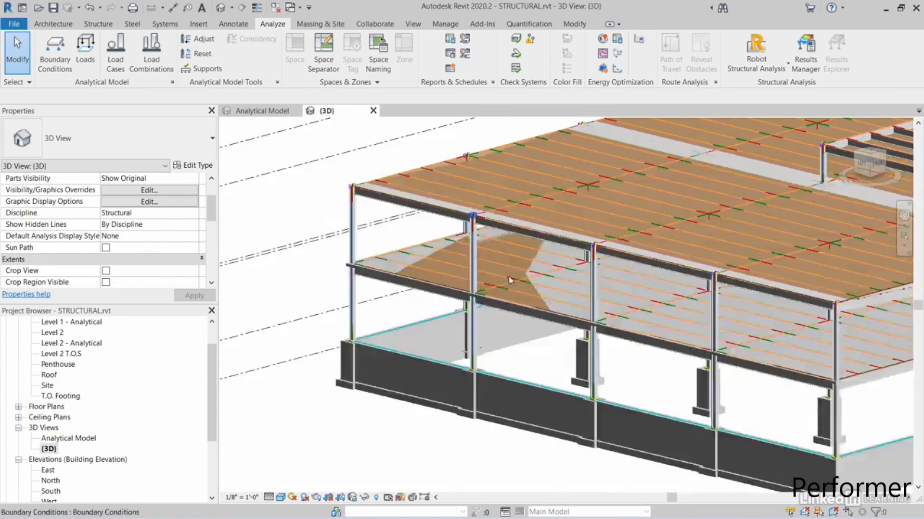
{"action": "middle_click_drag", "start_coordinate": [482, 197], "coordinate": [495, 275]}
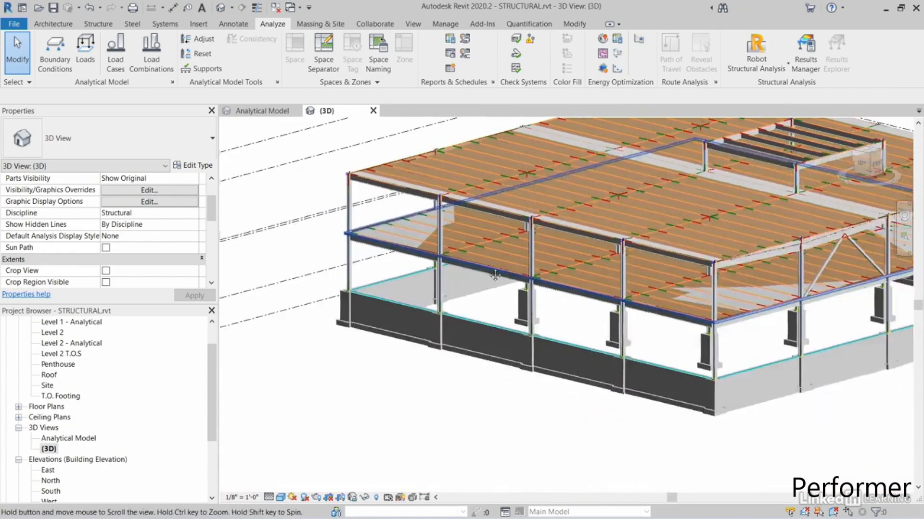
{"action": "double_click", "coordinate": [88, 438]}
{"action": "middle_click_drag", "start_coordinate": [351, 398], "coordinate": [366, 422], "text": "shift"}
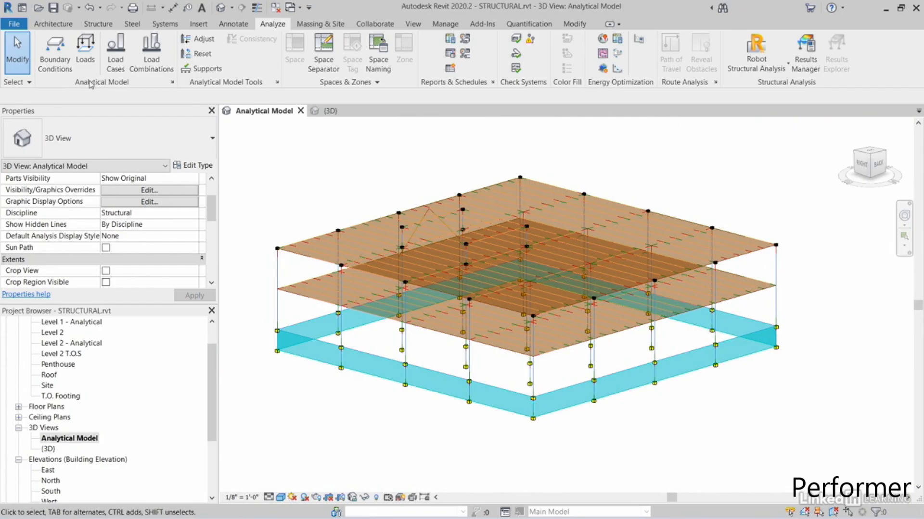
Step: Place a hosted area load of -1 ksf in Fz 1 under load case DL1 on the analytical floor below the roof
{"action": "left_click", "coordinate": [85, 48]}
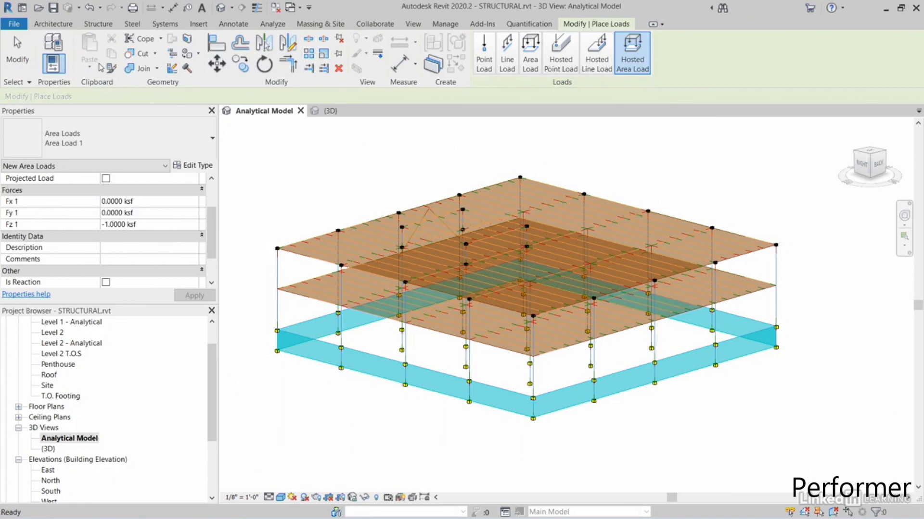
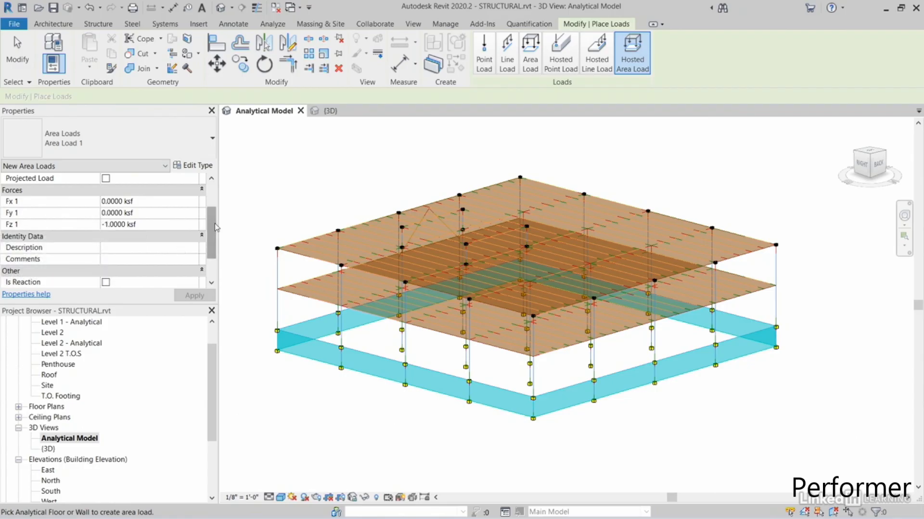
{"action": "scroll", "coordinate": [151, 254], "scroll_direction": "down", "scroll_amount": 3}
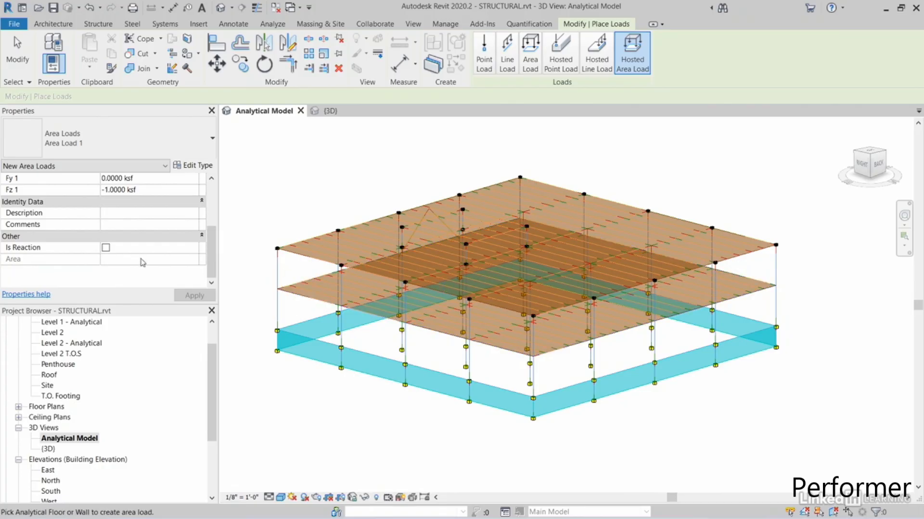
{"action": "left_click_drag", "start_coordinate": [212, 260], "coordinate": [212, 196]}
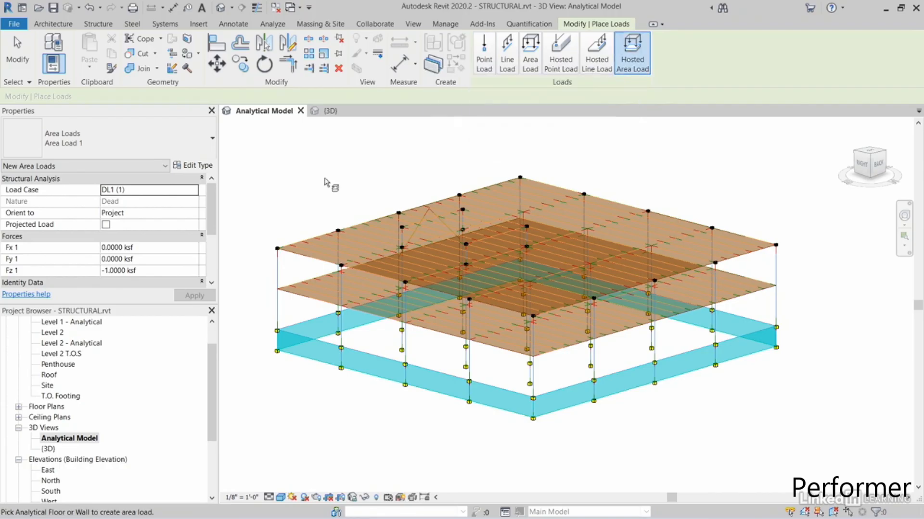
{"action": "scroll", "coordinate": [291, 321], "scroll_direction": "up", "scroll_amount": 5}
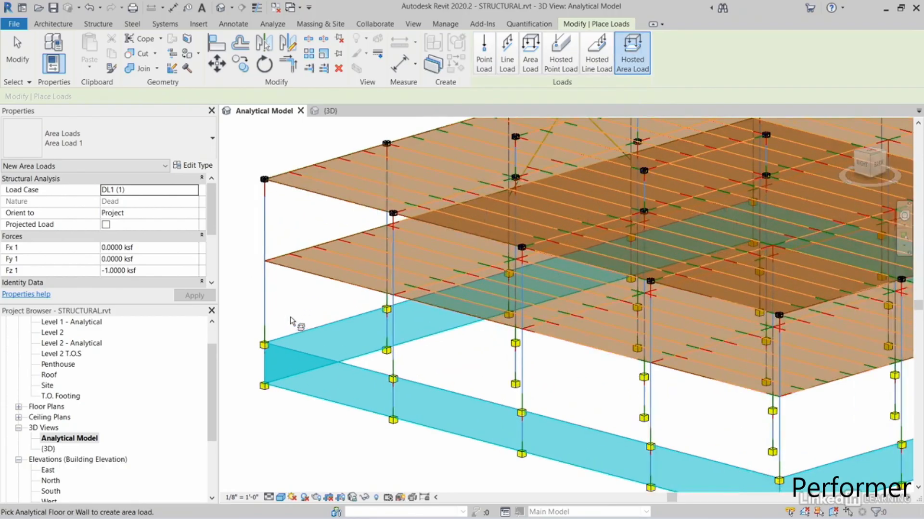
{"action": "left_click", "coordinate": [298, 253]}
{"action": "scroll", "coordinate": [295, 304], "scroll_direction": "down", "scroll_amount": 5}
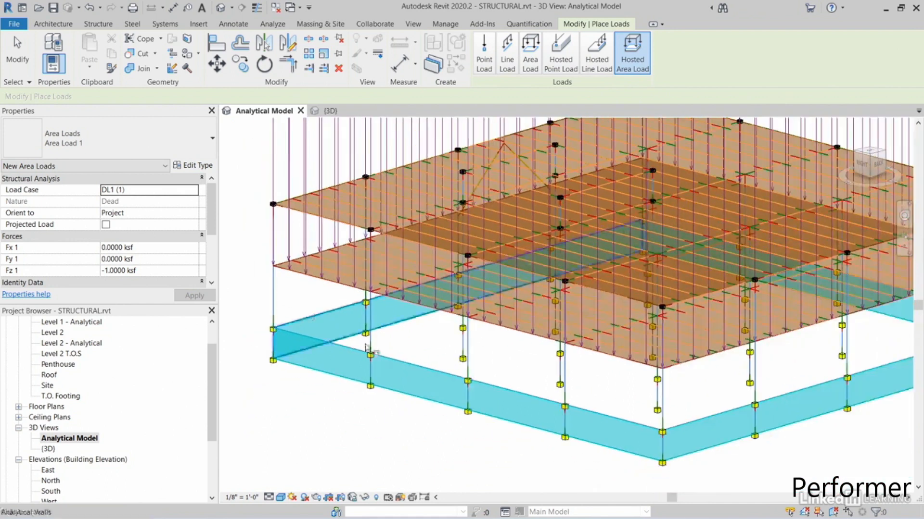
{"action": "key", "text": "Escape"}
{"action": "scroll", "coordinate": [354, 297], "scroll_direction": "down", "scroll_amount": 1}
{"action": "middle_click_drag", "start_coordinate": [355, 296], "coordinate": [368, 370]}
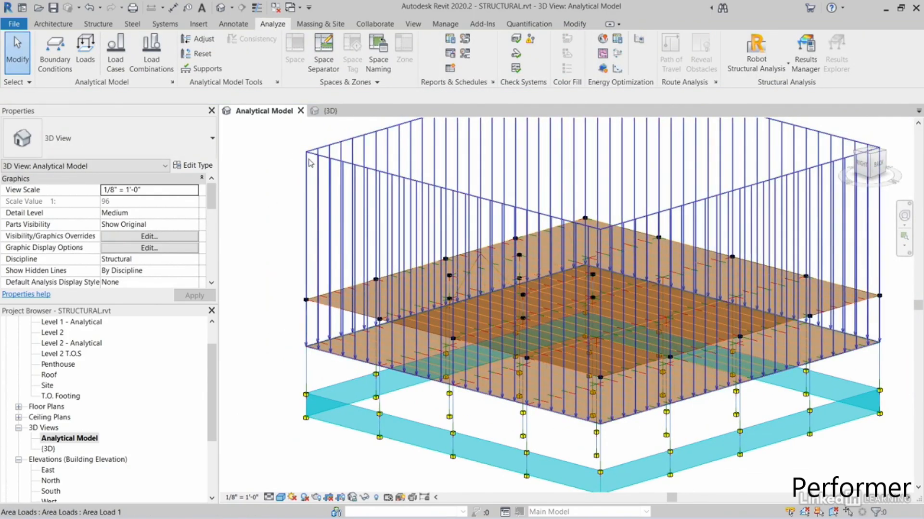
Step: Examine the available load case and orientation options for the area load on the lower analytical floor
{"action": "left_click", "coordinate": [286, 158]}
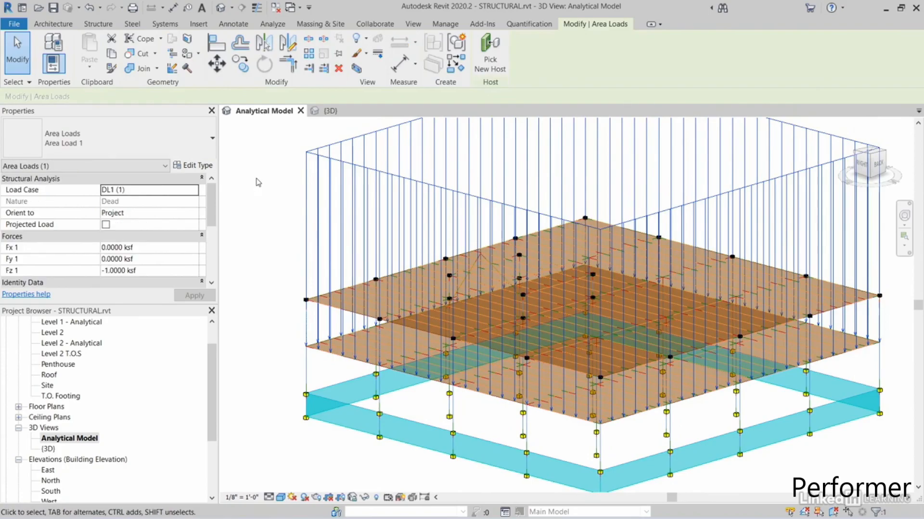
{"action": "left_click", "coordinate": [131, 191]}
{"action": "left_click", "coordinate": [193, 191]}
{"action": "mouse_move", "coordinate": [194, 209]}
{"action": "left_mouse_down"}
{"action": "mouse_move", "coordinate": [195, 229]}
{"action": "mouse_move", "coordinate": [195, 195]}
{"action": "left_mouse_up"}
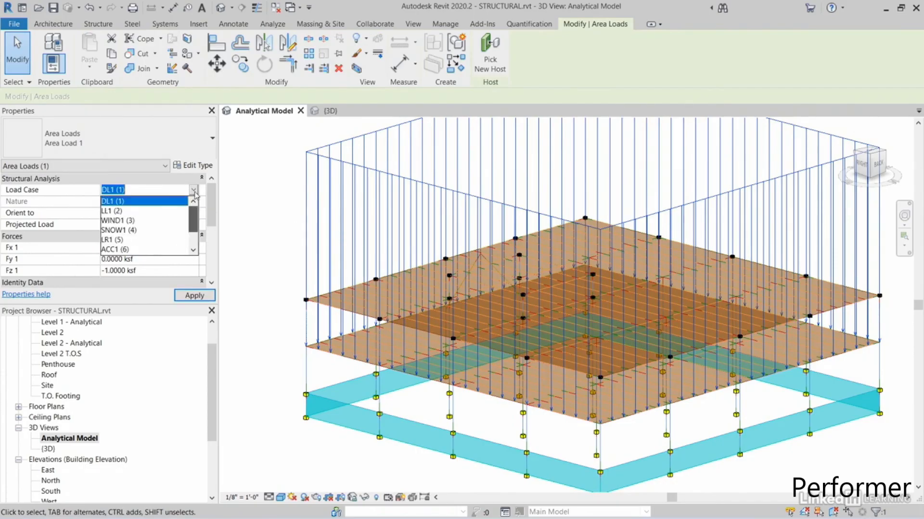
{"action": "left_click", "coordinate": [167, 112]}
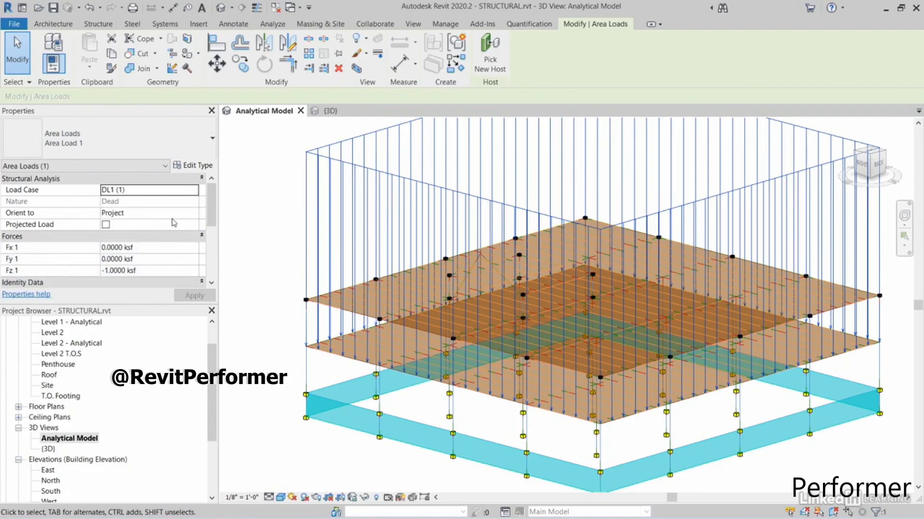
{"action": "left_click", "coordinate": [151, 211]}
{"action": "left_click", "coordinate": [194, 213]}
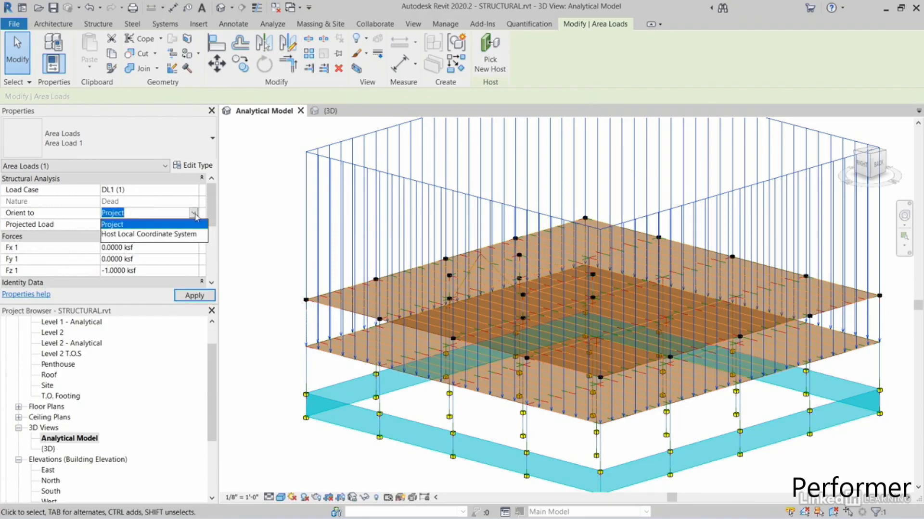
{"action": "left_click", "coordinate": [194, 215]}
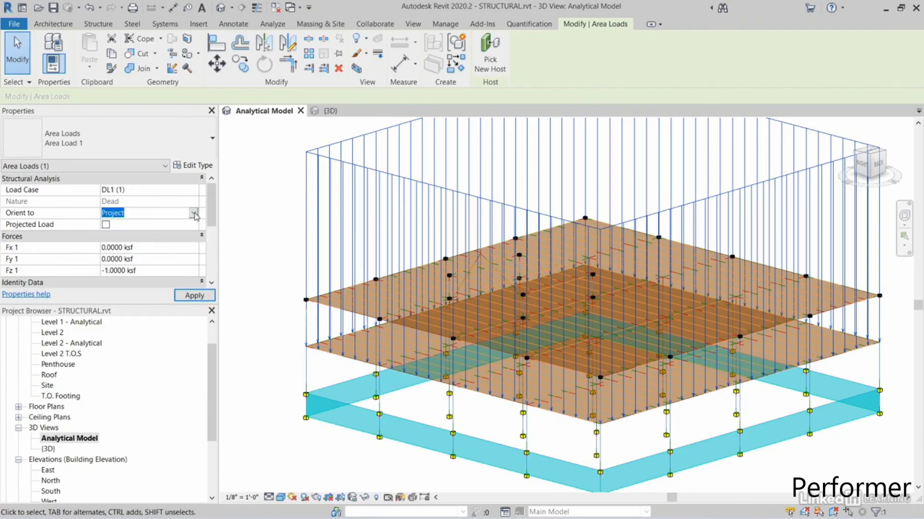
{"action": "mouse_move", "coordinate": [215, 201]}
{"action": "left_mouse_down"}
{"action": "mouse_move", "coordinate": [216, 254]}
{"action": "mouse_move", "coordinate": [216, 200]}
{"action": "left_mouse_up"}
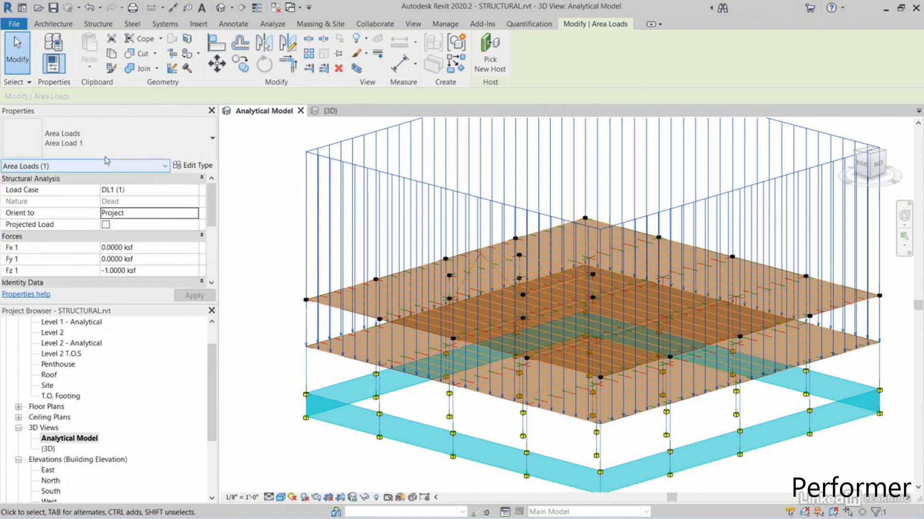
Step: Reduce the area force scale of the Area Load 1 type, trying 25 ft²/kip and settling on 10 ft²/kip
{"action": "left_click", "coordinate": [193, 166]}
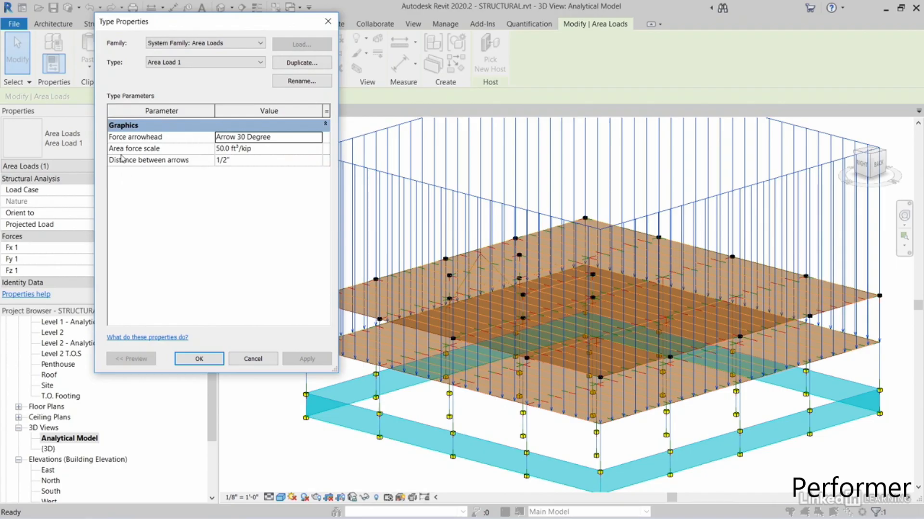
{"action": "mouse_move", "coordinate": [163, 157]}
{"action": "left_click", "coordinate": [256, 149]}
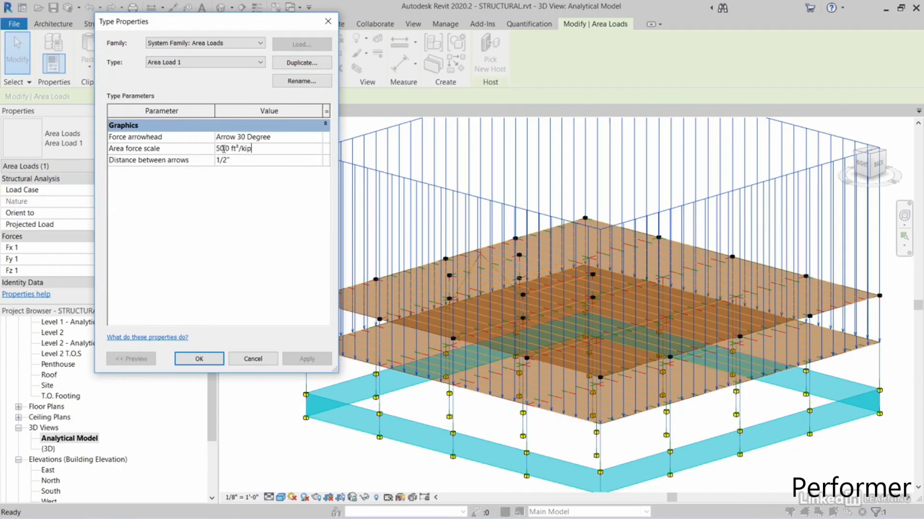
{"action": "type", "text": "25"}
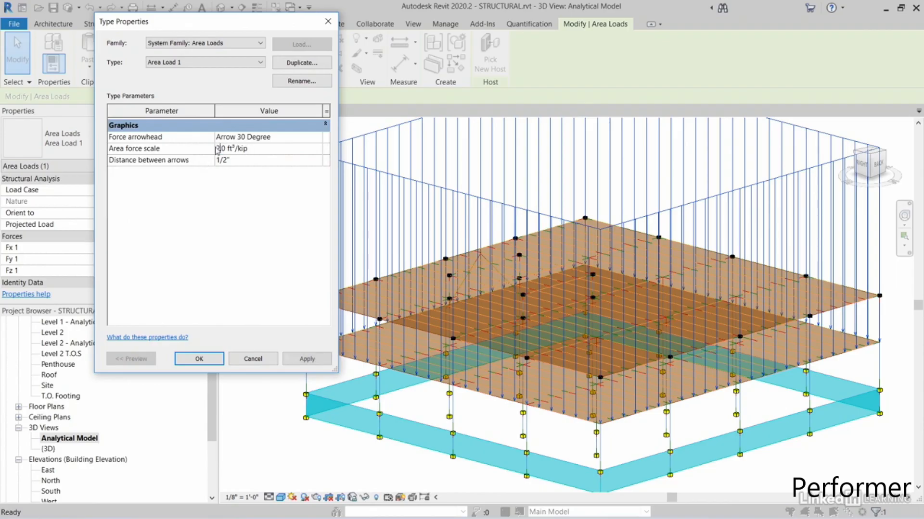
{"action": "left_click", "coordinate": [303, 357]}
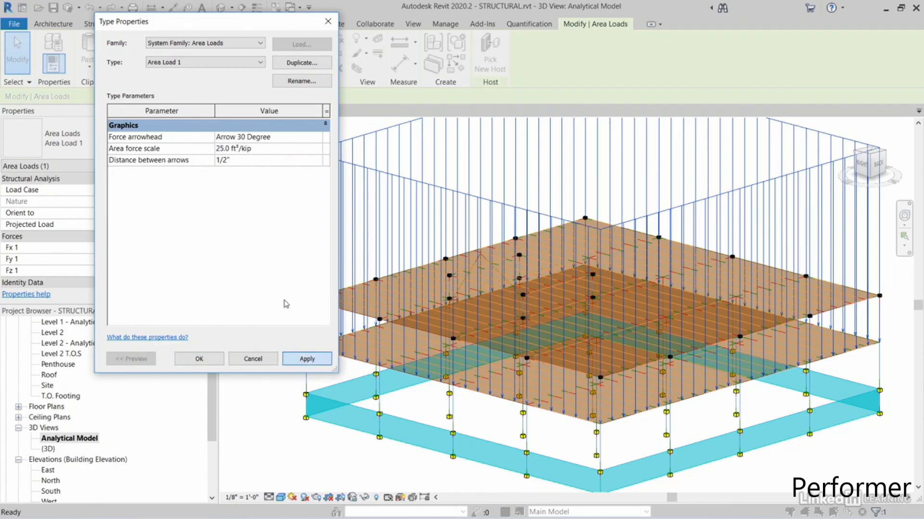
{"action": "left_click", "coordinate": [228, 148]}
{"action": "left_click", "coordinate": [228, 148]}
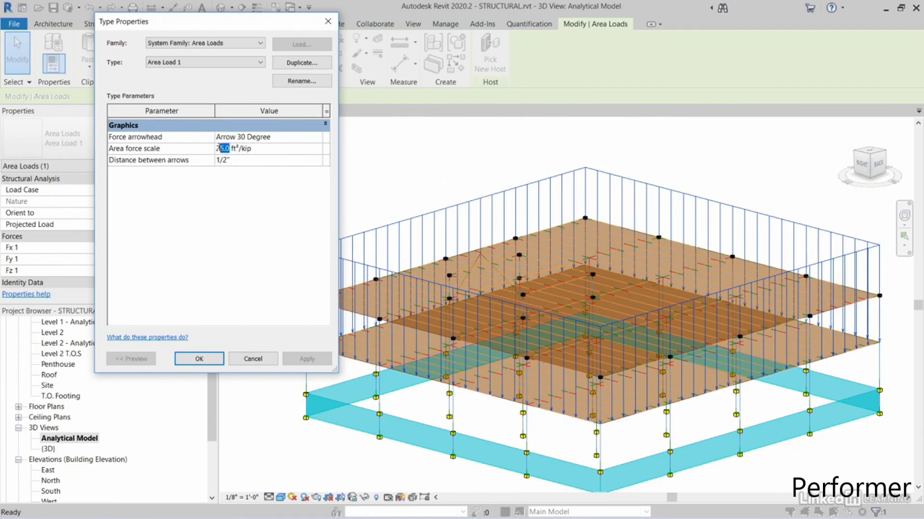
{"action": "type", "text": "10"}
{"action": "left_click", "coordinate": [303, 358]}
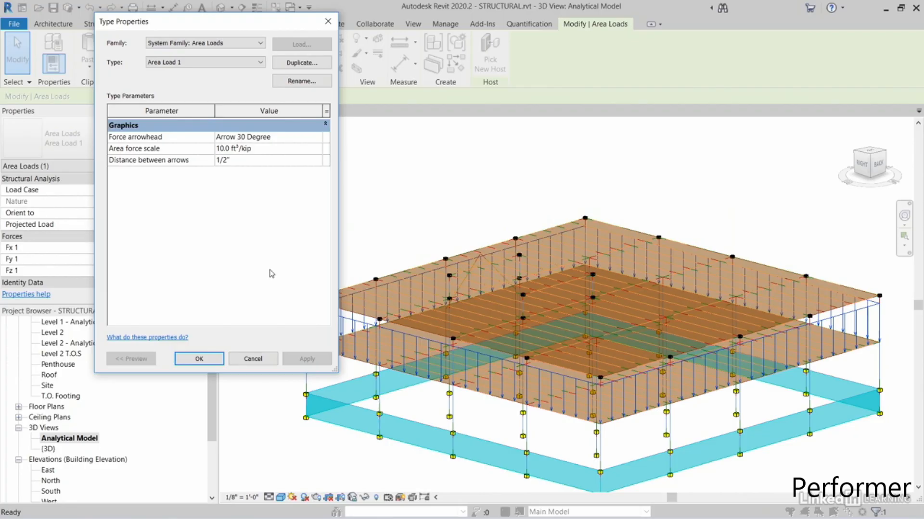
Step: Accept the area load type properties and place a hosted area load on the uppermost analytical slab
{"action": "left_click", "coordinate": [198, 359]}
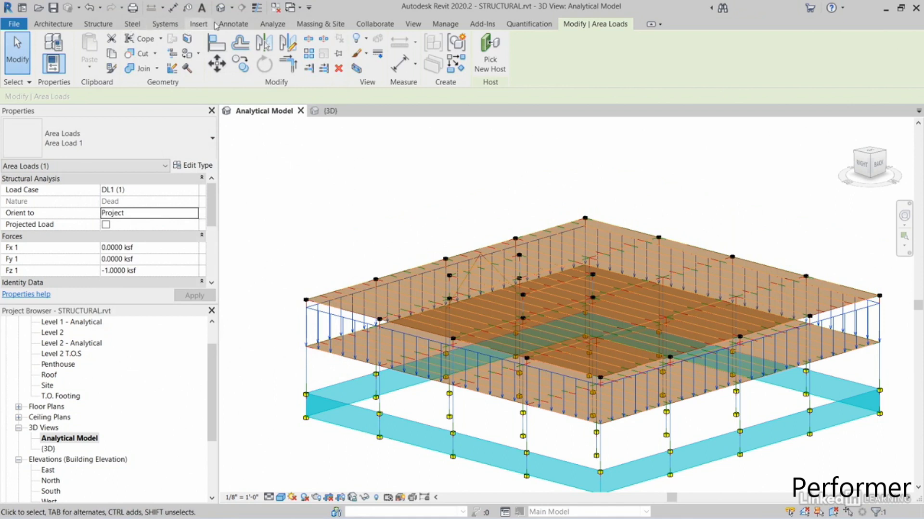
{"action": "left_click", "coordinate": [270, 25]}
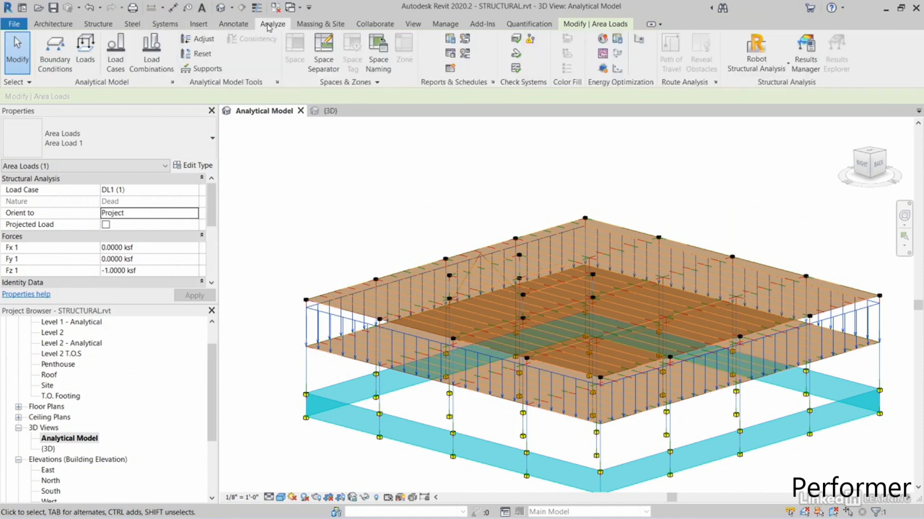
{"action": "left_click", "coordinate": [87, 57]}
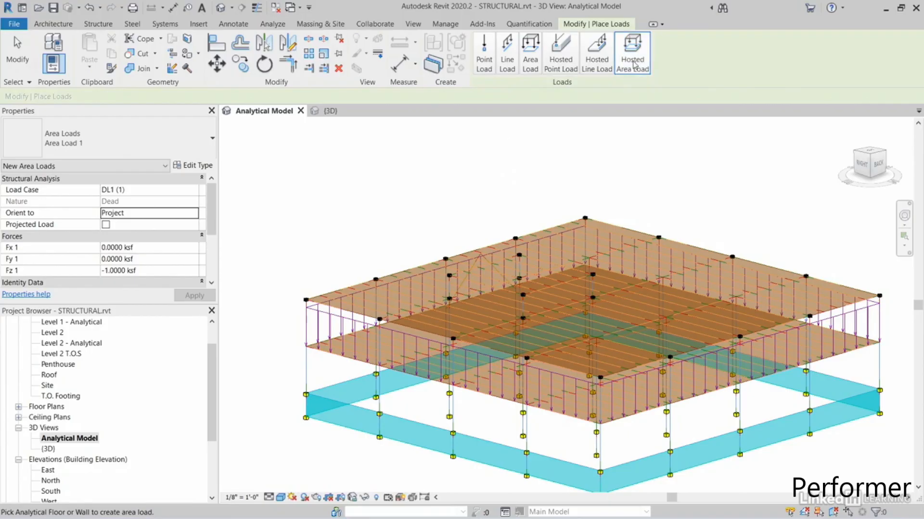
{"action": "scroll", "coordinate": [311, 295], "scroll_direction": "up", "scroll_amount": 4}
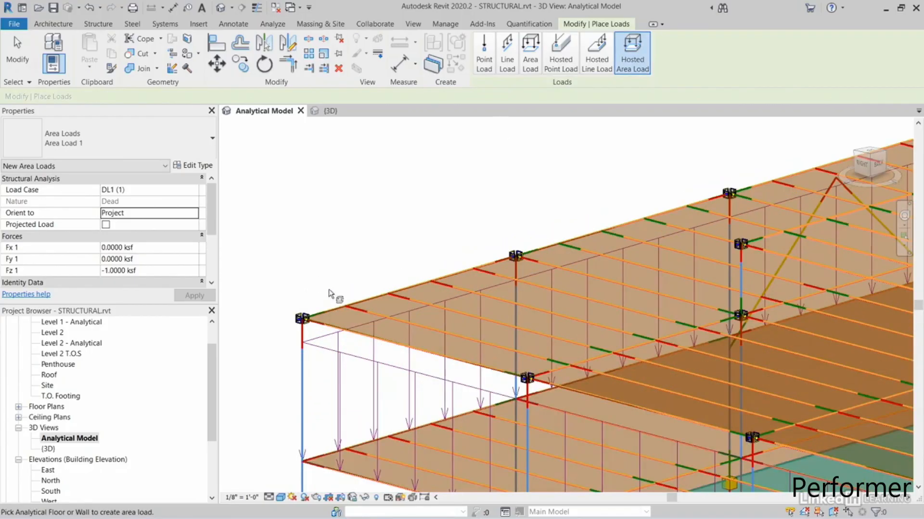
{"action": "left_click", "coordinate": [333, 315]}
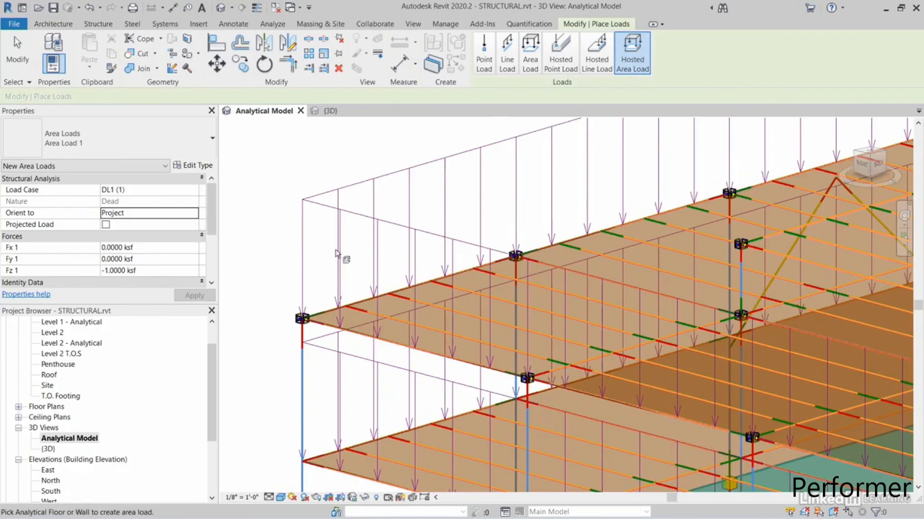
{"action": "scroll", "coordinate": [278, 245], "scroll_direction": "down", "scroll_amount": 5}
{"action": "mouse_move", "coordinate": [816, 307]}
{"action": "middle_mouse_down"}
{"action": "mouse_move", "coordinate": [840, 315]}
{"action": "mouse_move", "coordinate": [830, 264]}
{"action": "mouse_move", "coordinate": [815, 322]}
{"action": "mouse_move", "coordinate": [823, 317]}
{"action": "middle_mouse_up"}
{"action": "key", "text": "Escape"}
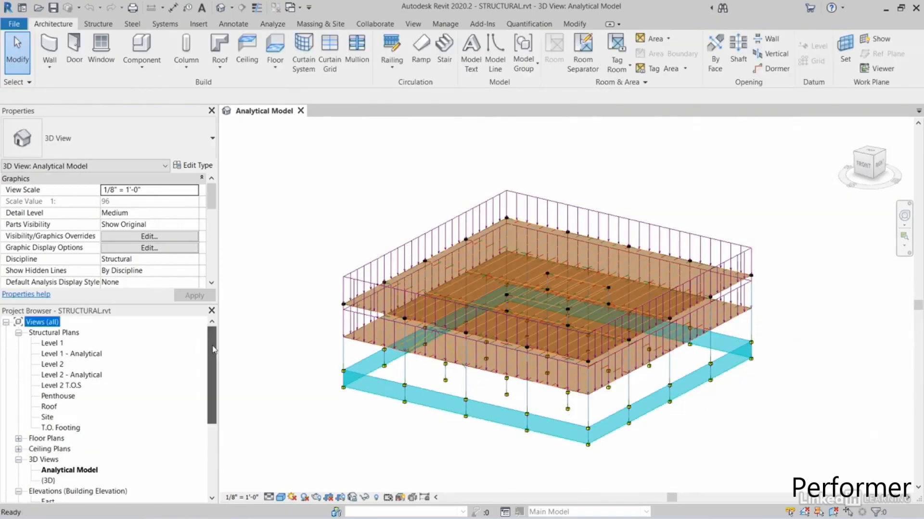
Step: Open the Penthouse structural plan and duplicate it without detailing
{"action": "left_click_drag", "start_coordinate": [212, 349], "coordinate": [212, 368]}
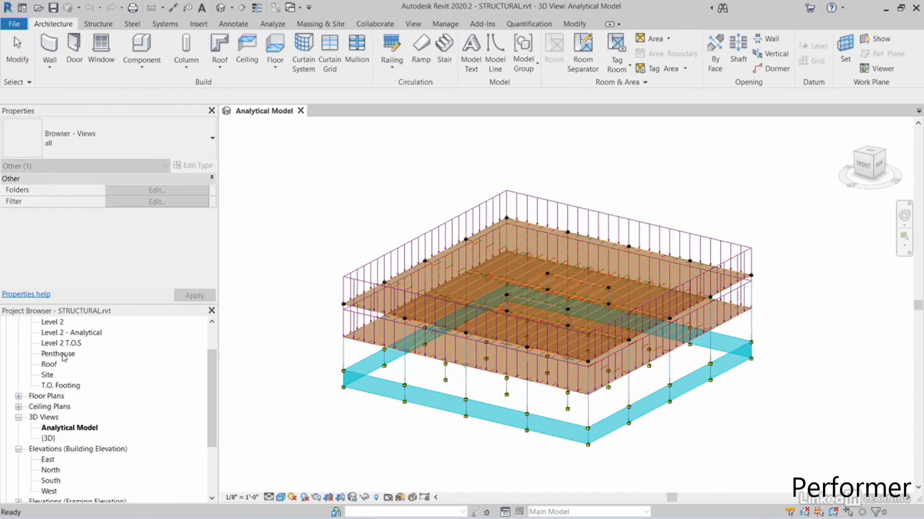
{"action": "left_click", "coordinate": [58, 354]}
{"action": "double_click", "coordinate": [58, 354]}
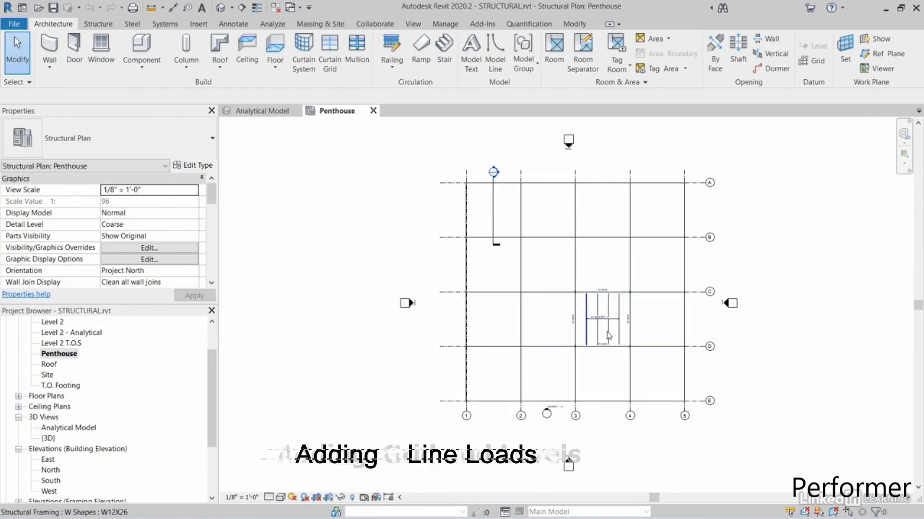
{"action": "right_click", "coordinate": [63, 358]}
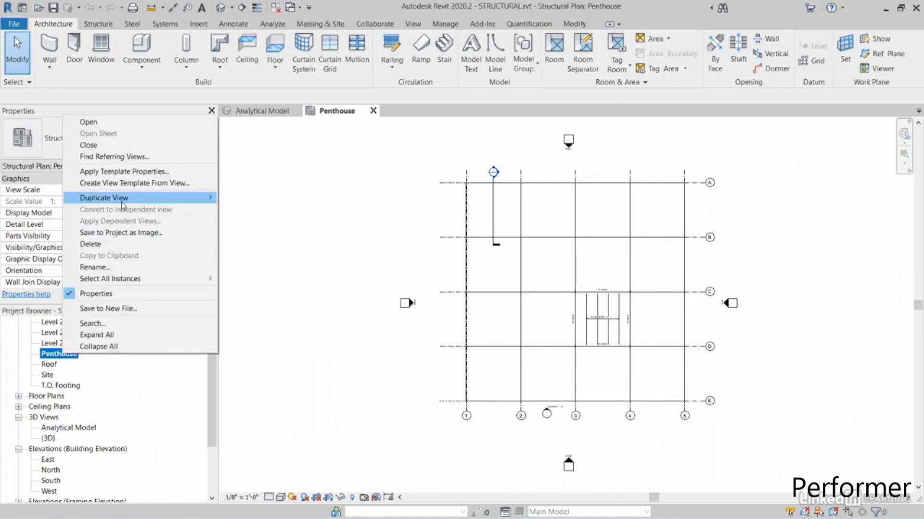
{"action": "mouse_move", "coordinate": [122, 205]}
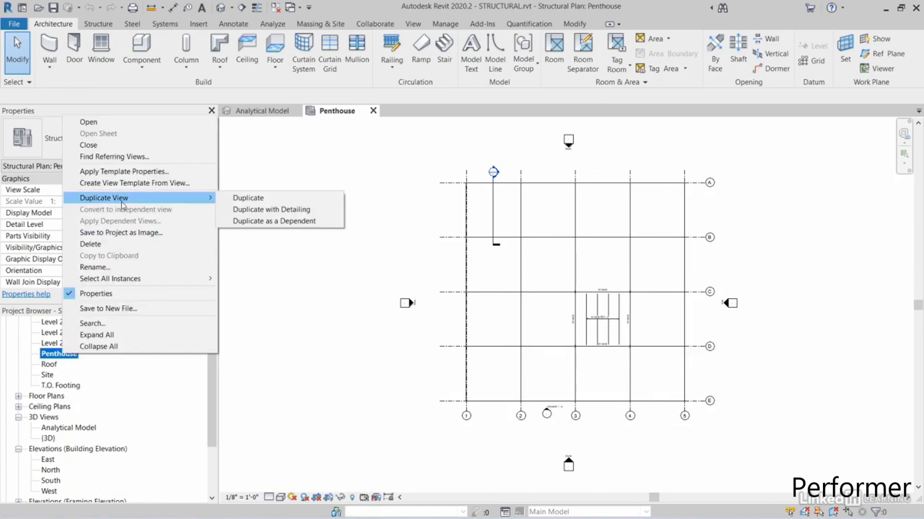
{"action": "left_click", "coordinate": [255, 199]}
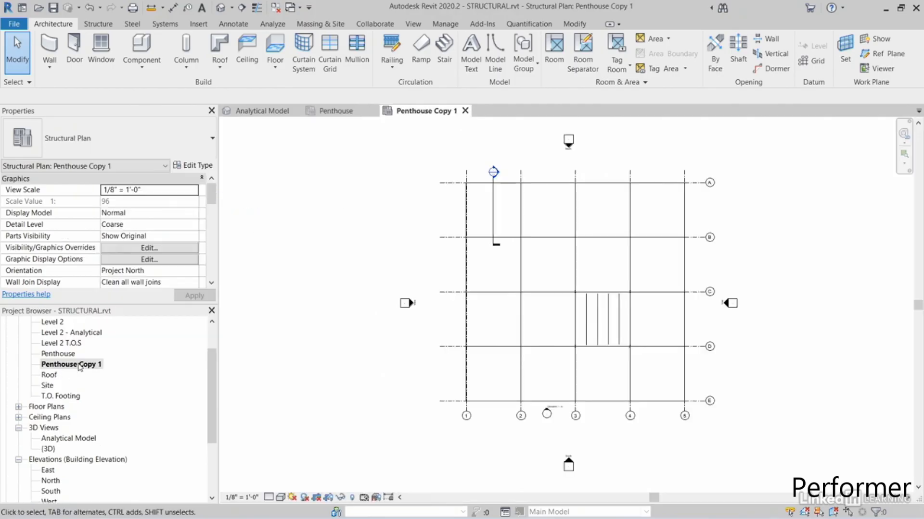
Step: Rename the duplicated penthouse plan as Penthouse Analytical
{"action": "left_click", "coordinate": [73, 366]}
{"action": "left_click", "coordinate": [84, 367]}
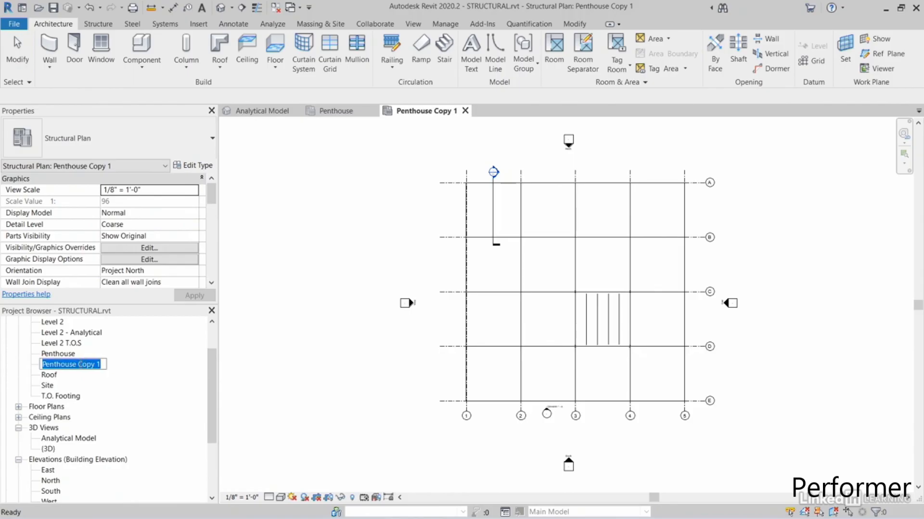
{"action": "double_click", "coordinate": [90, 364]}
{"action": "type", "text": "Analytical"}
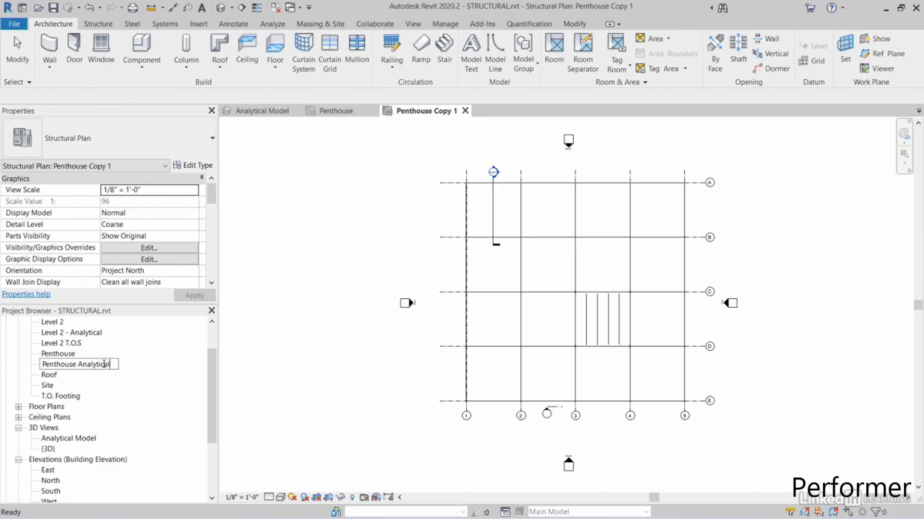
{"action": "key", "text": "Return"}
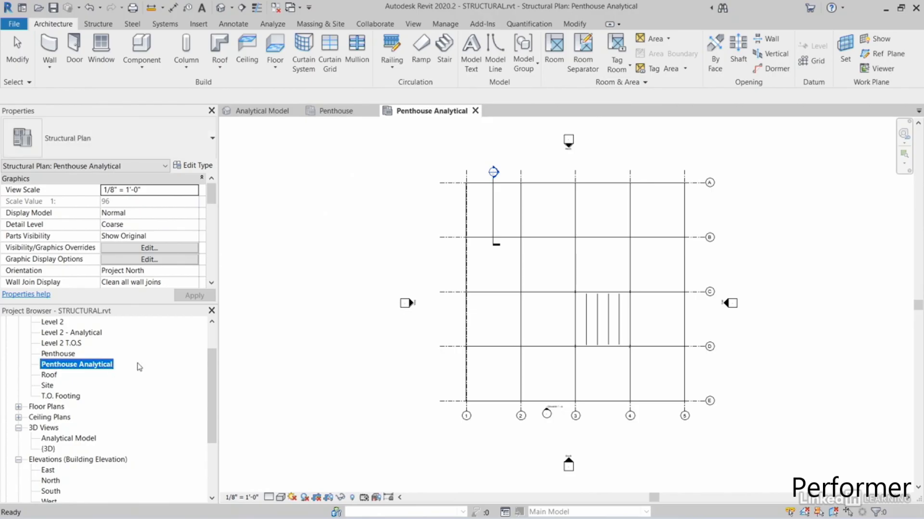
Step: Apply the Structural Analytical Isolated view template properties to the Penthouse Analytical plan
{"action": "right_click", "coordinate": [93, 367]}
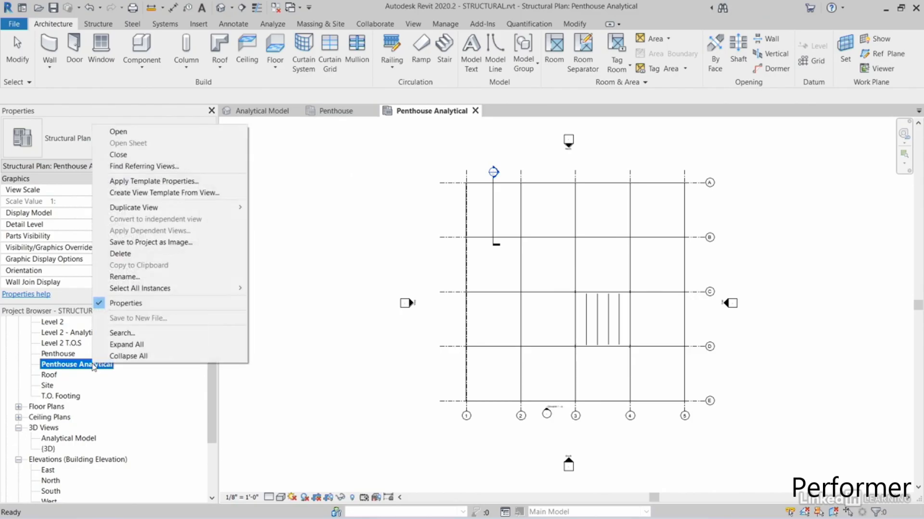
{"action": "left_click", "coordinate": [166, 182]}
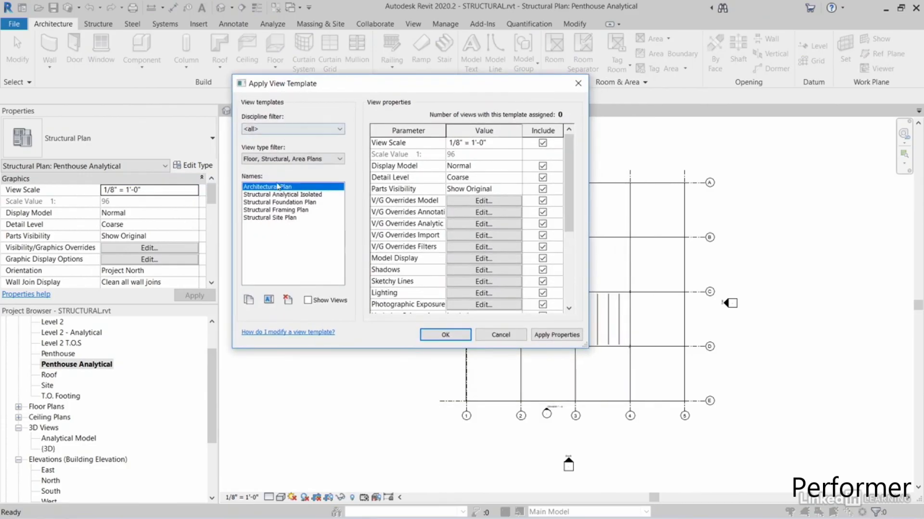
{"action": "left_click", "coordinate": [274, 195]}
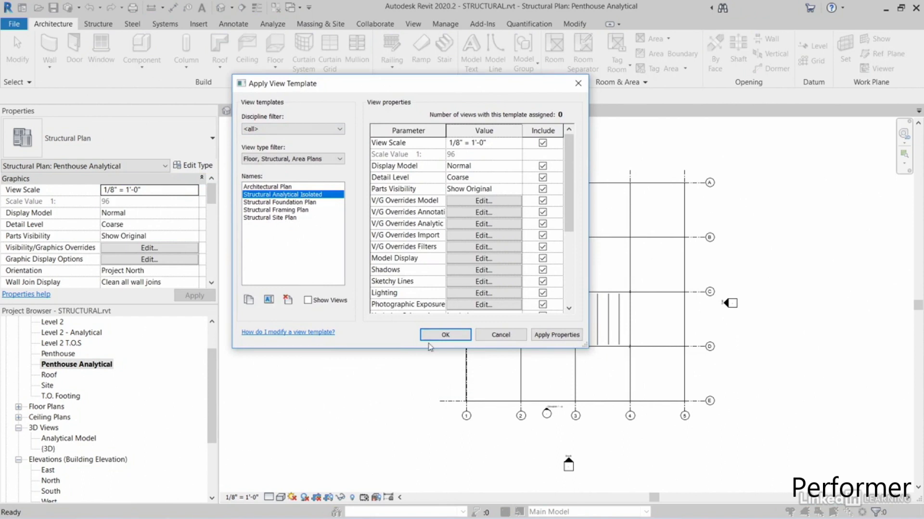
{"action": "left_click", "coordinate": [444, 336]}
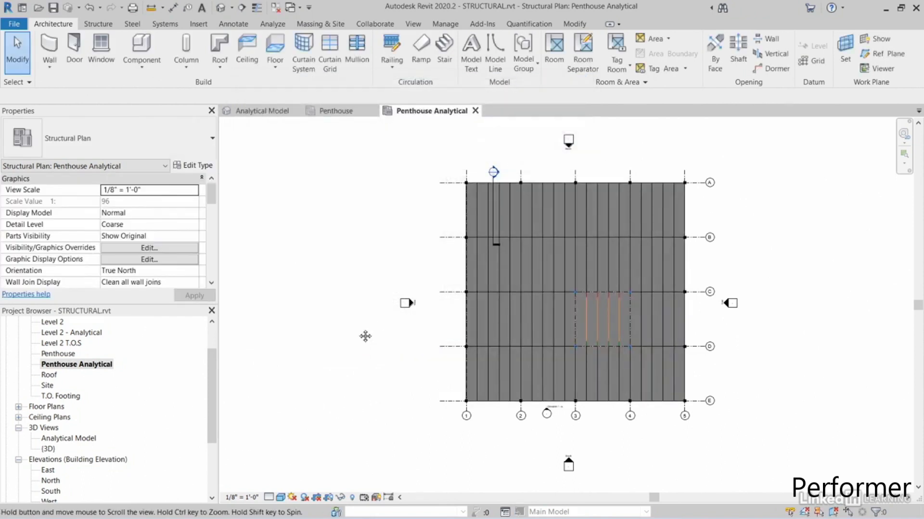
Step: Start a non-hosted line load in the penthouse framing bay and orient it to Work Plane
{"action": "middle_click_drag", "start_coordinate": [365, 336], "coordinate": [266, 334]}
{"action": "scroll", "coordinate": [537, 332], "scroll_direction": "up", "scroll_amount": 8}
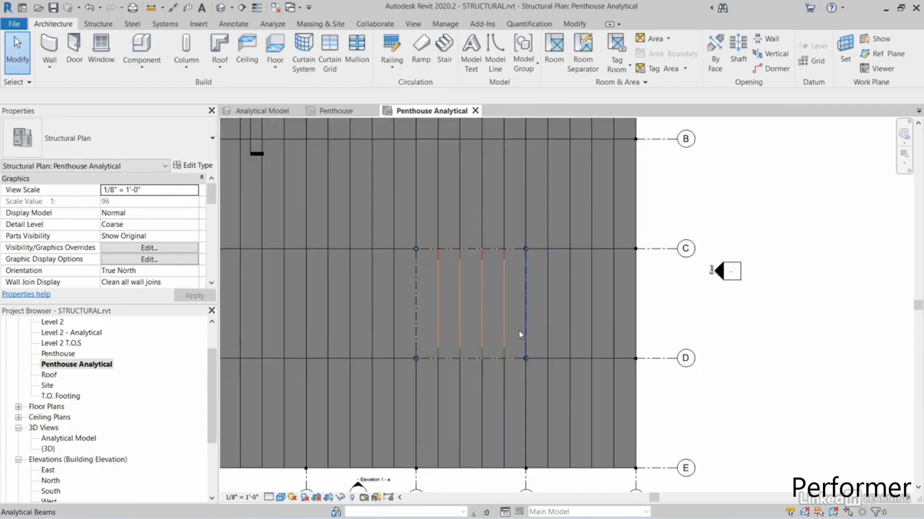
{"action": "middle_click_drag", "start_coordinate": [398, 212], "coordinate": [472, 243]}
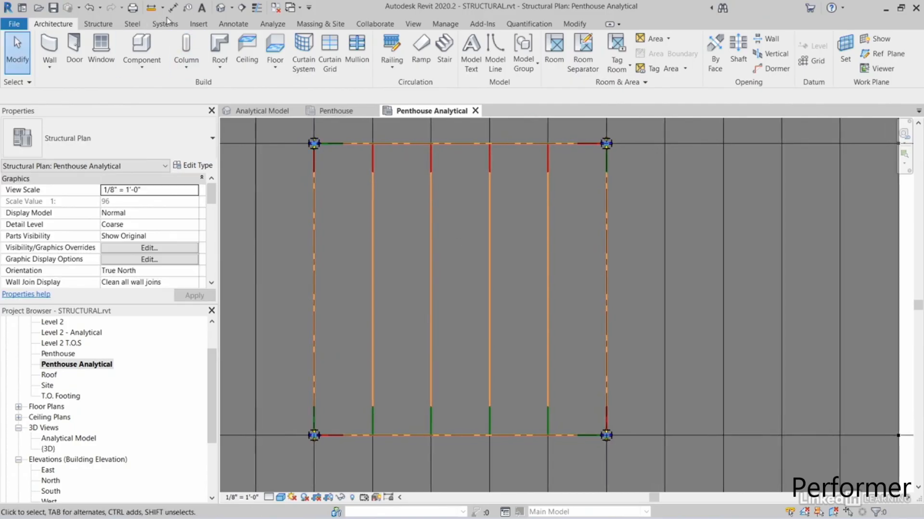
{"action": "left_click", "coordinate": [271, 24]}
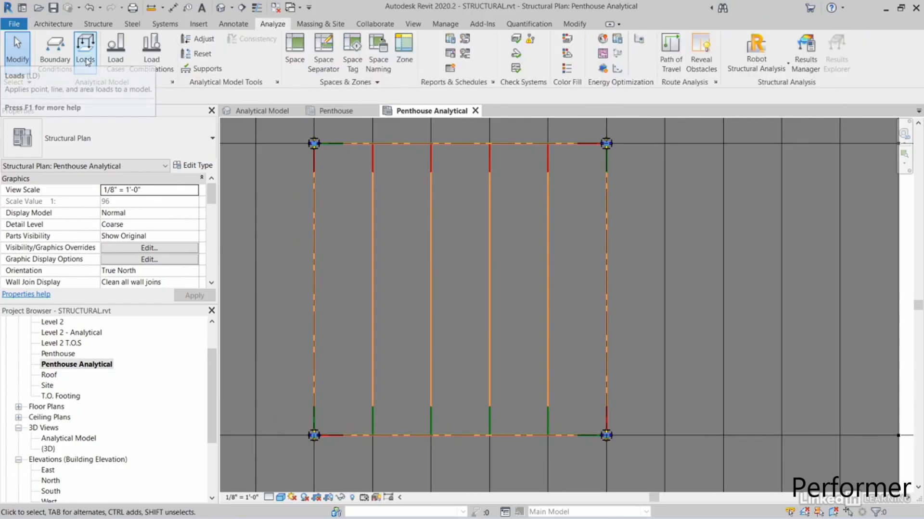
{"action": "left_click", "coordinate": [87, 61]}
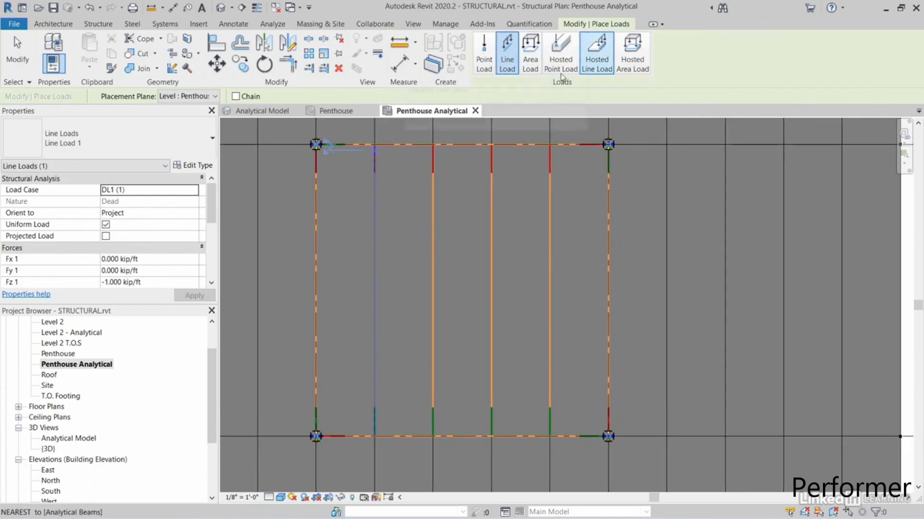
{"action": "scroll", "coordinate": [414, 269], "scroll_direction": "down", "scroll_amount": 3}
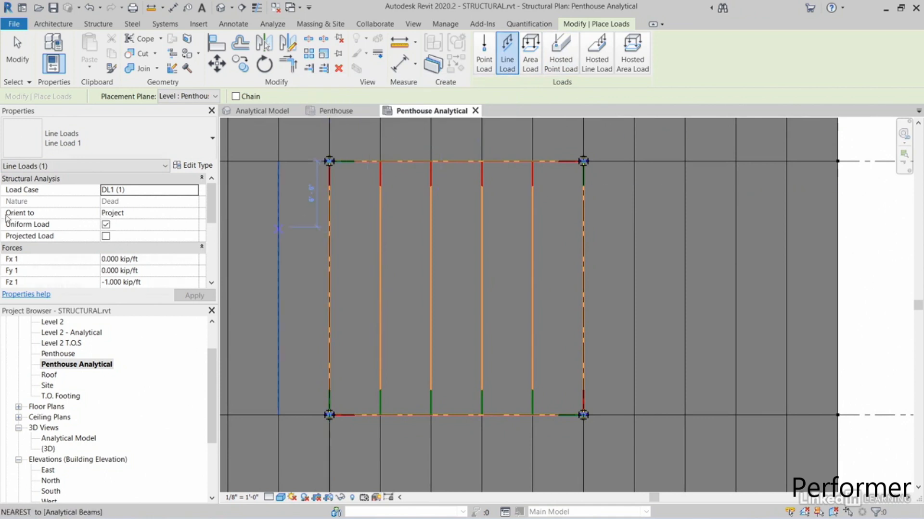
{"action": "left_click", "coordinate": [141, 215]}
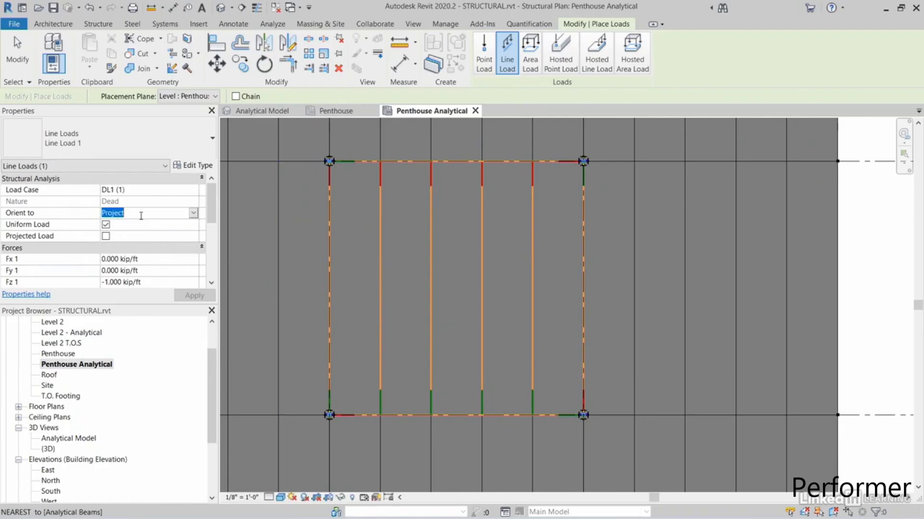
{"action": "left_click", "coordinate": [193, 213]}
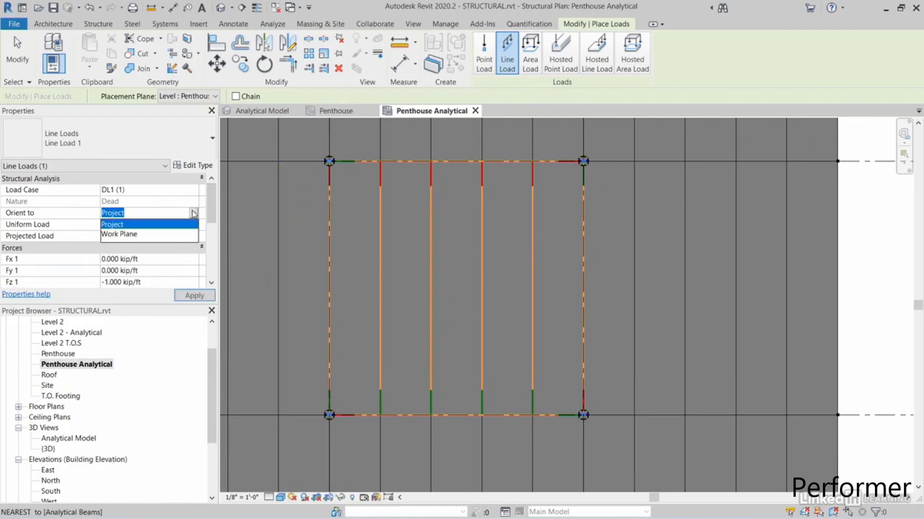
{"action": "left_click", "coordinate": [126, 234]}
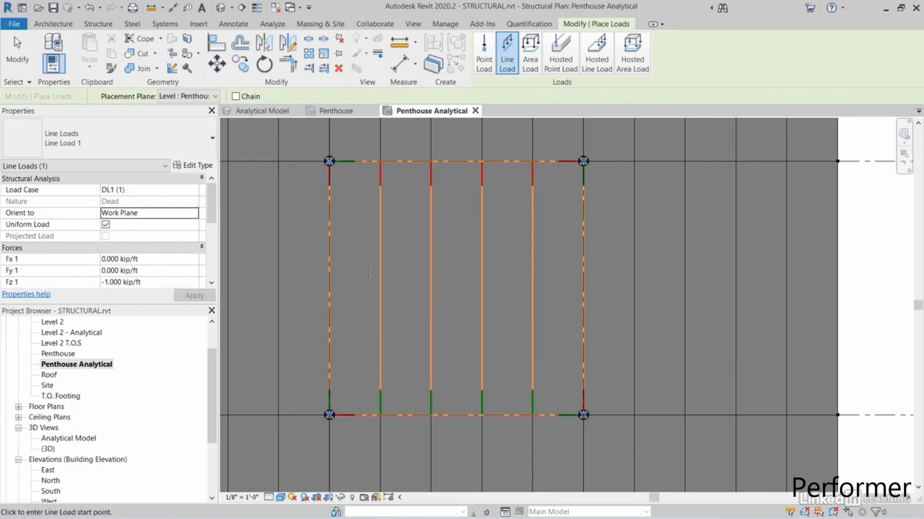
Step: Draw a horizontal line load across the first three infill beams, just below the bay's upper edge
{"action": "middle_click_drag", "start_coordinate": [369, 278], "coordinate": [341, 260]}
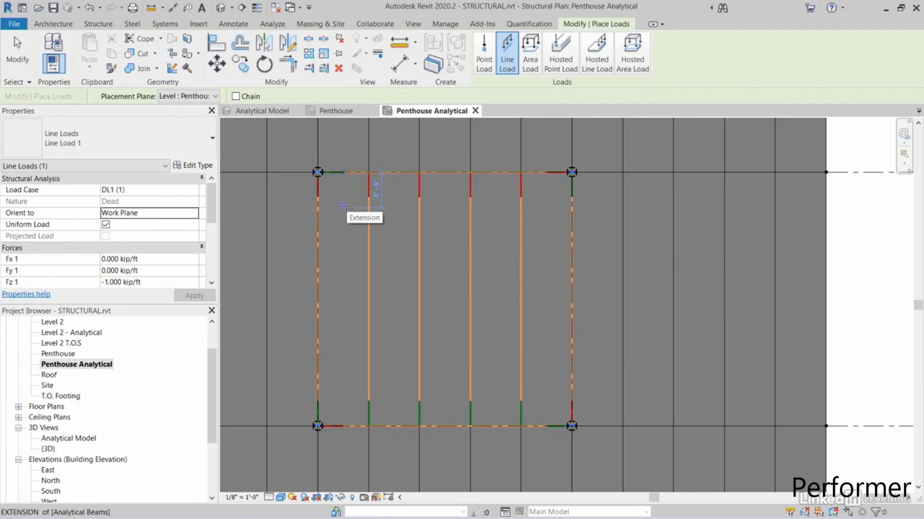
{"action": "left_click", "coordinate": [342, 208]}
{"action": "left_click", "coordinate": [485, 208]}
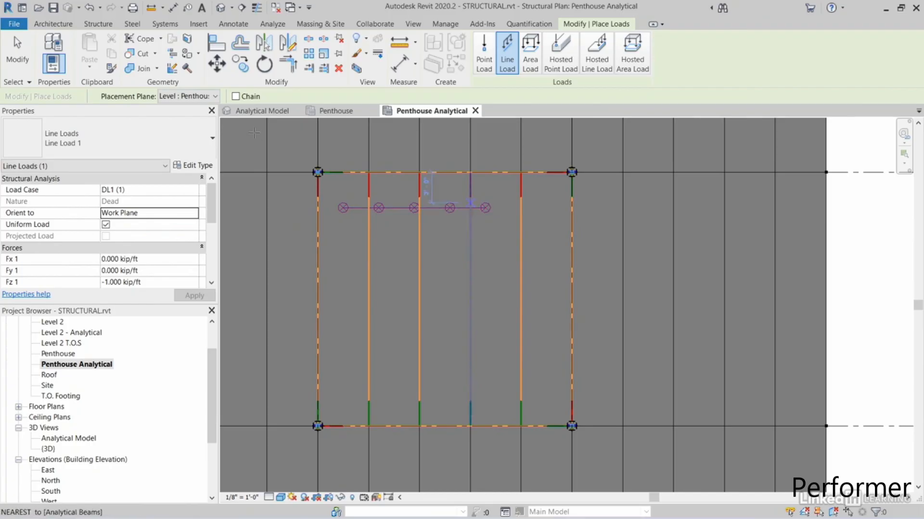
Step: Enable Chain and draw connected line loads from the first load's right end, starting 6' downward, to close a stepped loop inside the bay
{"action": "left_click", "coordinate": [235, 97]}
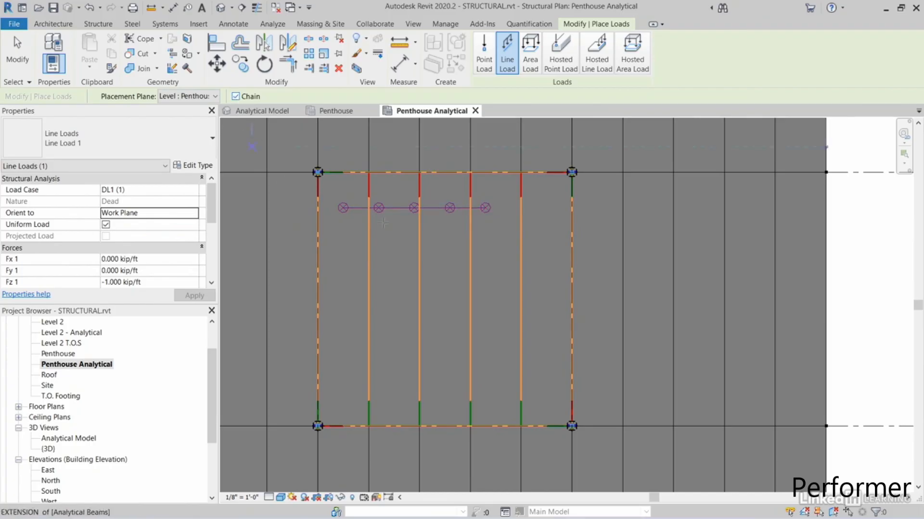
{"action": "left_click", "coordinate": [485, 207]}
{"action": "left_click", "coordinate": [484, 269]}
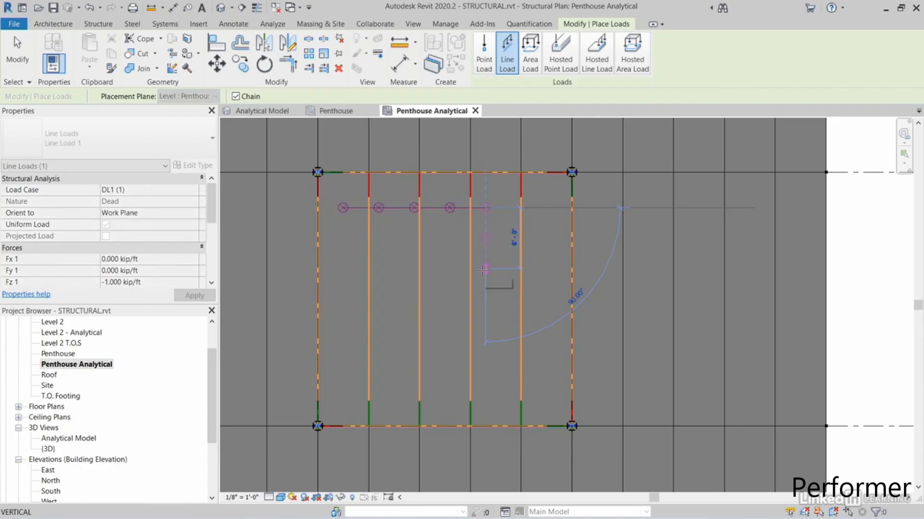
{"action": "left_click", "coordinate": [536, 269]}
{"action": "left_click", "coordinate": [537, 370]}
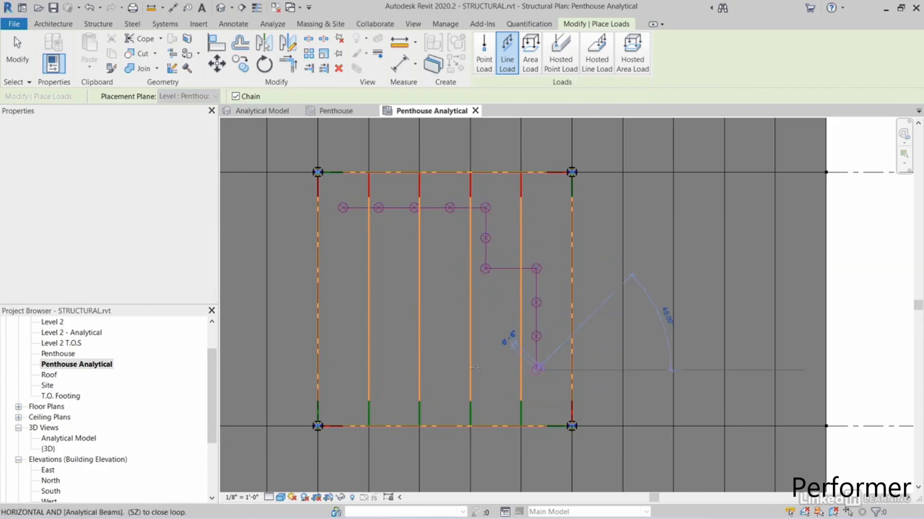
{"action": "left_click", "coordinate": [343, 370]}
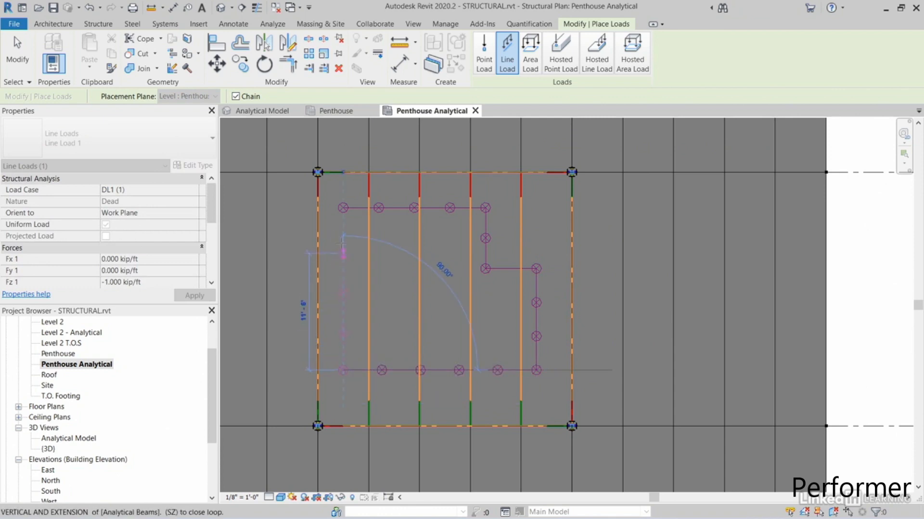
{"action": "left_click", "coordinate": [343, 208]}
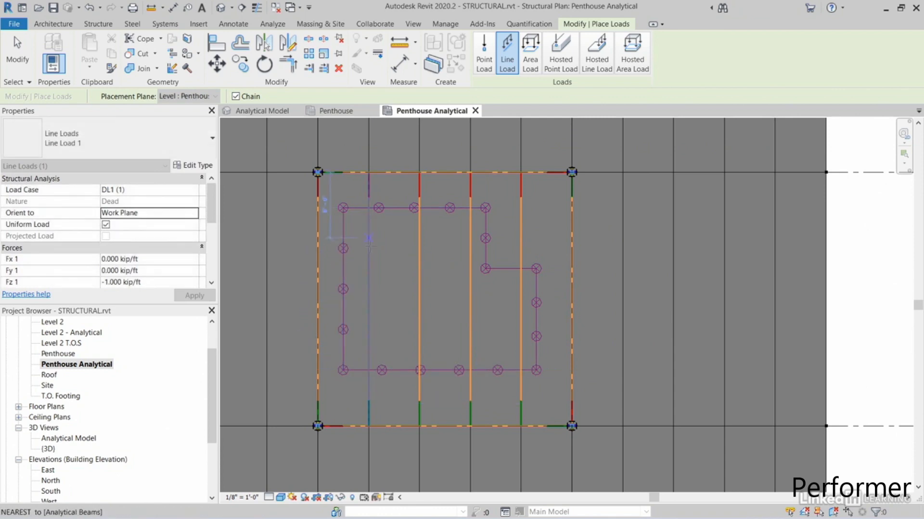
{"action": "key", "text": "Escape"}
{"action": "key", "text": "Escape"}
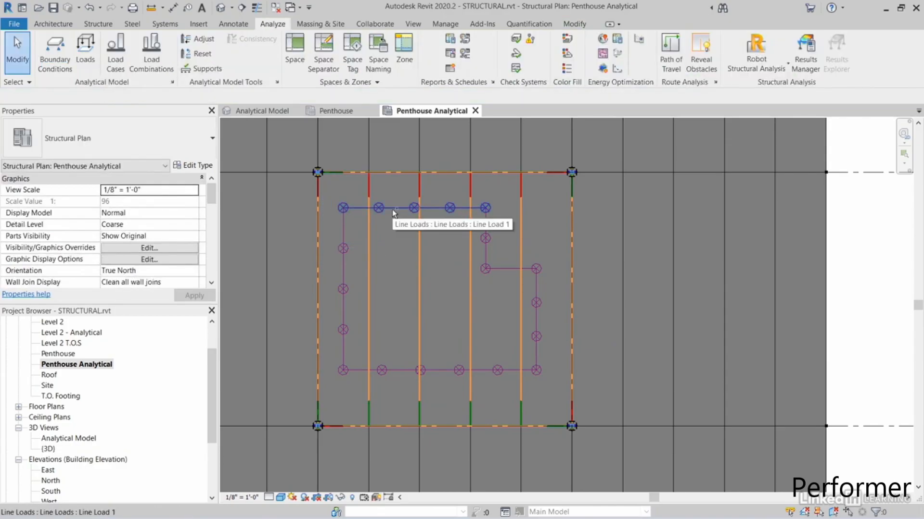
Step: Assign the AHU (9) load case to all six line loads of the stepped penthouse loop
{"action": "left_click", "coordinate": [392, 208]}
{"action": "left_click", "coordinate": [341, 235], "text": "ctrl"}
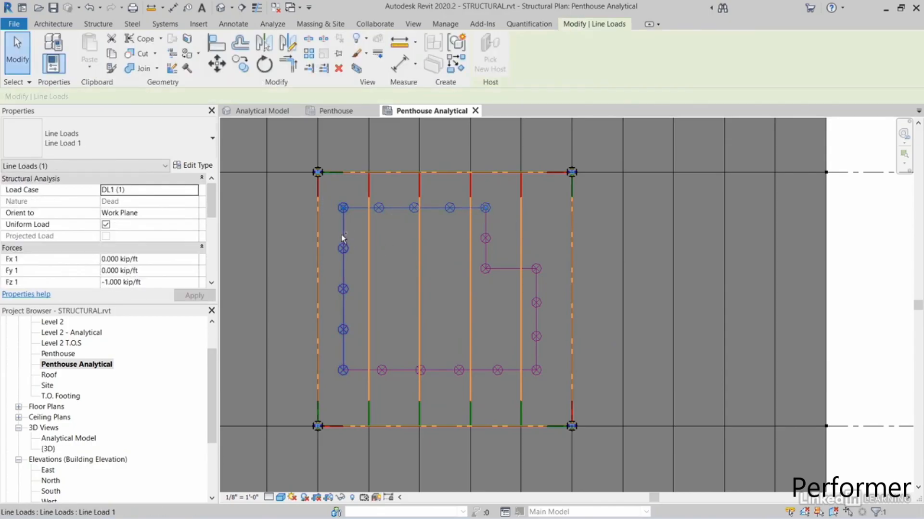
{"action": "left_click", "coordinate": [396, 370], "text": "ctrl"}
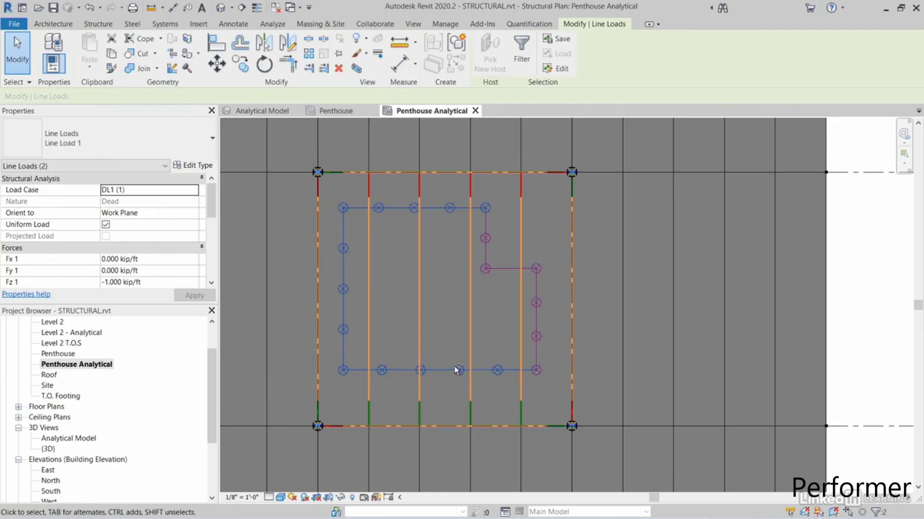
{"action": "left_click", "coordinate": [502, 269], "text": "ctrl"}
{"action": "left_click", "coordinate": [486, 226], "text": "ctrl"}
{"action": "left_click", "coordinate": [159, 191]}
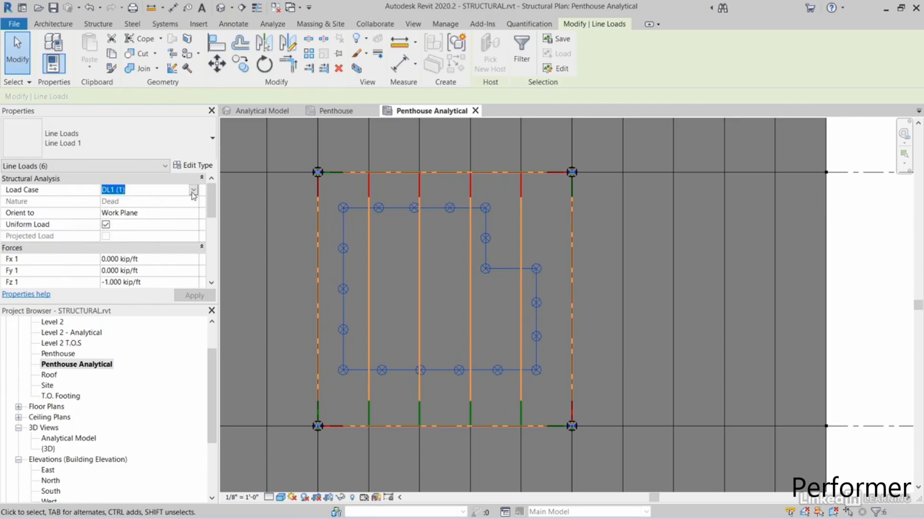
{"action": "left_click", "coordinate": [193, 191]}
{"action": "scroll", "coordinate": [194, 231], "scroll_direction": "down", "scroll_amount": 1}
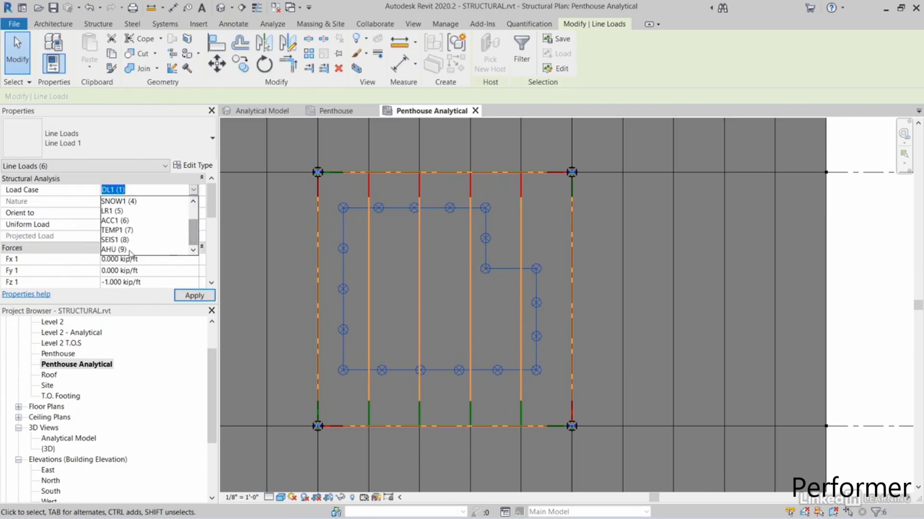
{"action": "left_click", "coordinate": [129, 250]}
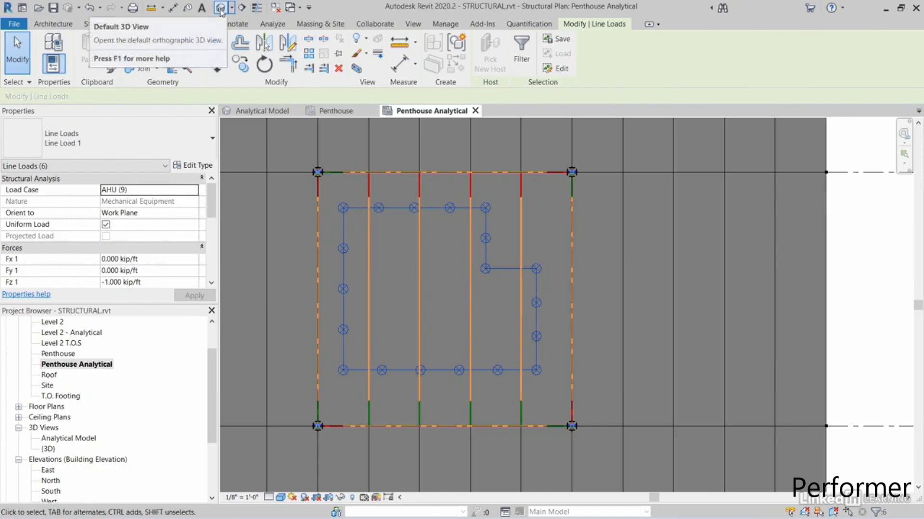
Step: Open the default 3D view and examine the penthouse line loads relative to the framing and the whole building
{"action": "left_click", "coordinate": [221, 8]}
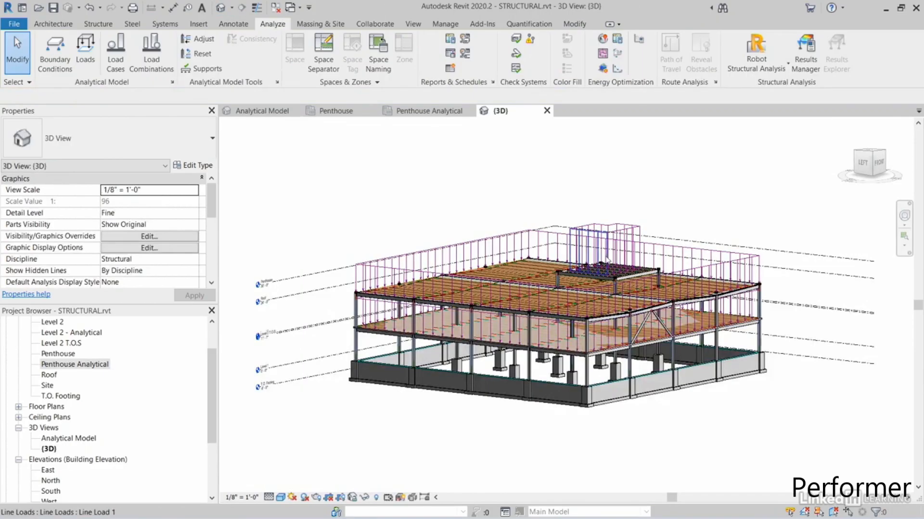
{"action": "scroll", "coordinate": [606, 255], "scroll_direction": "up", "scroll_amount": 8}
{"action": "middle_click_drag", "start_coordinate": [693, 306], "coordinate": [346, 284], "text": "shift"}
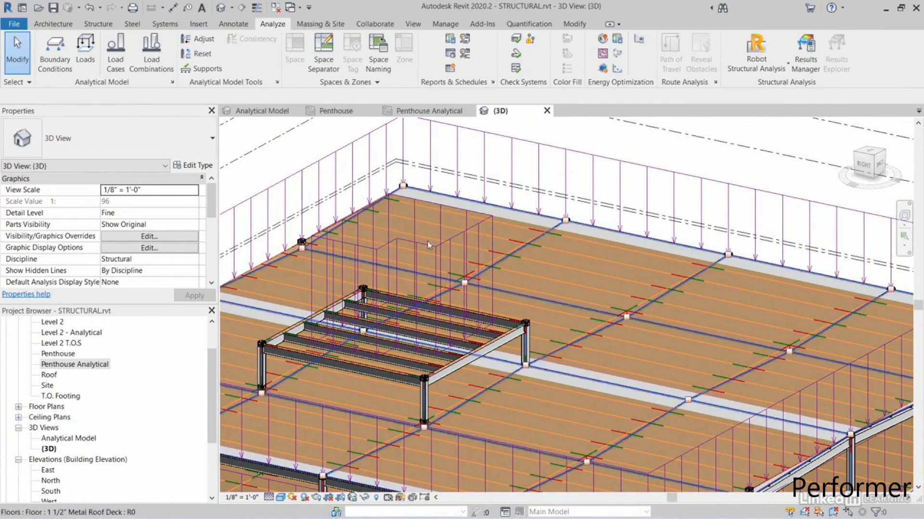
{"action": "middle_click_drag", "start_coordinate": [462, 289], "coordinate": [500, 308], "text": "shift"}
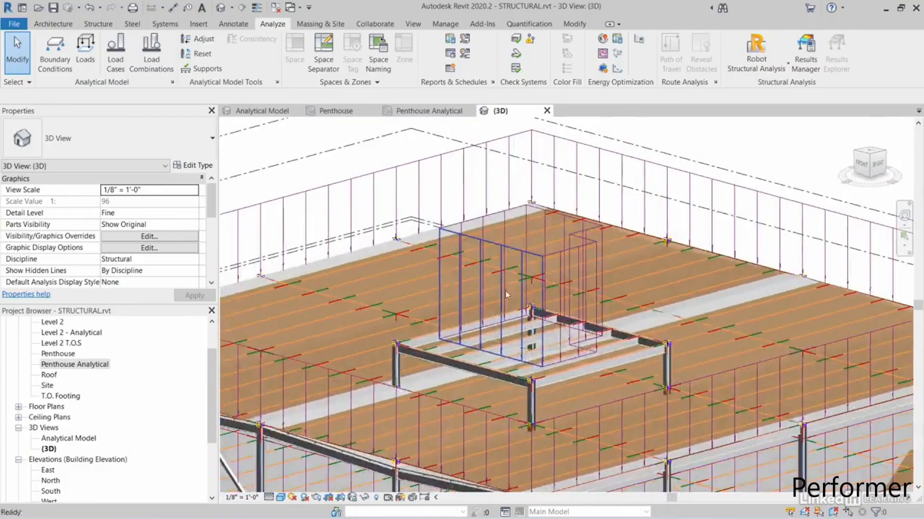
{"action": "scroll", "coordinate": [501, 346], "scroll_direction": "up", "scroll_amount": 5}
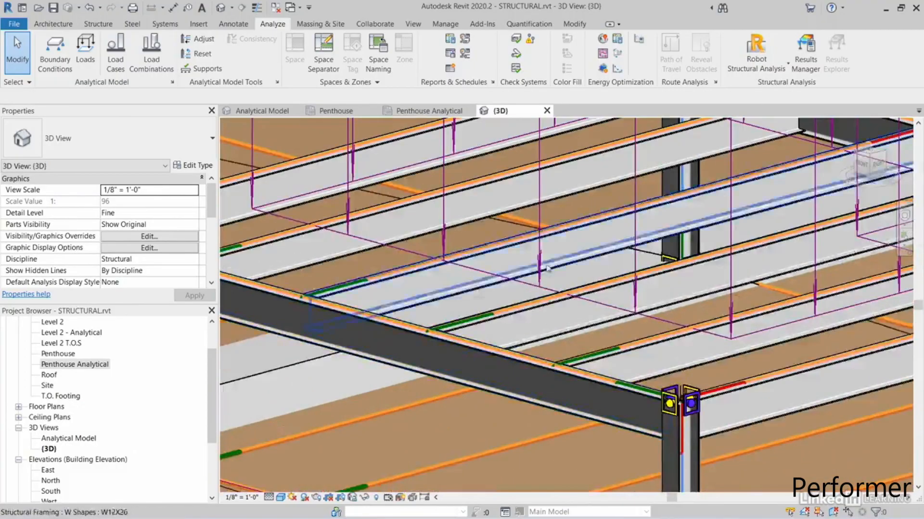
{"action": "scroll", "coordinate": [502, 345], "scroll_direction": "down", "scroll_amount": 5}
{"action": "middle_click_drag", "start_coordinate": [527, 289], "coordinate": [686, 324], "text": "shift"}
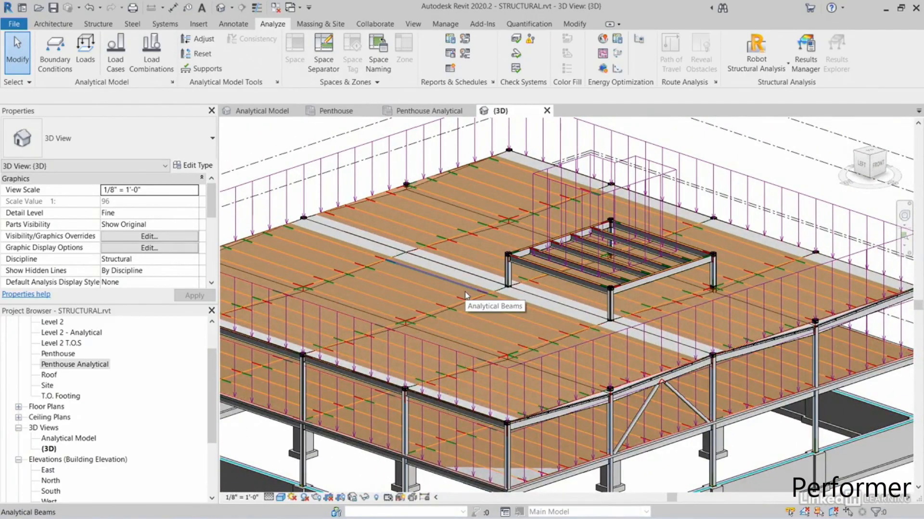
{"action": "scroll", "coordinate": [465, 294], "scroll_direction": "down", "scroll_amount": 2}
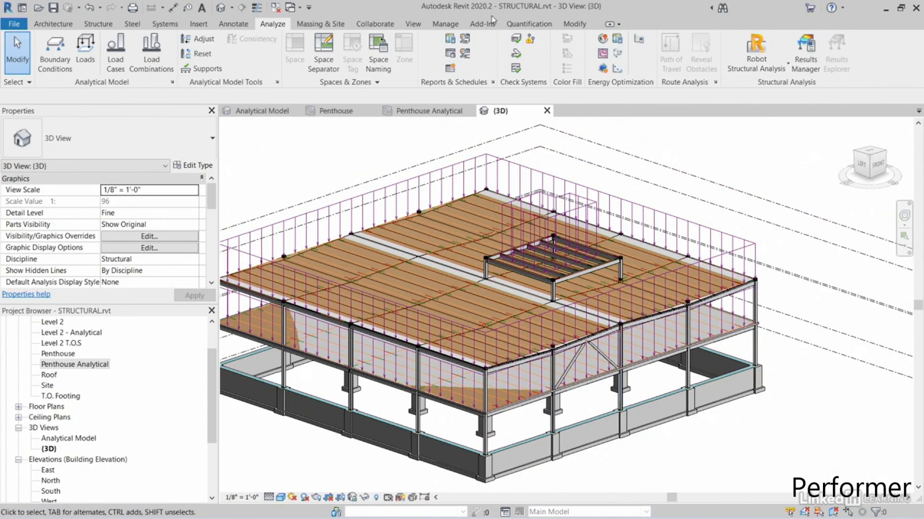
{"action": "middle_click_drag", "start_coordinate": [331, 159], "coordinate": [355, 169]}
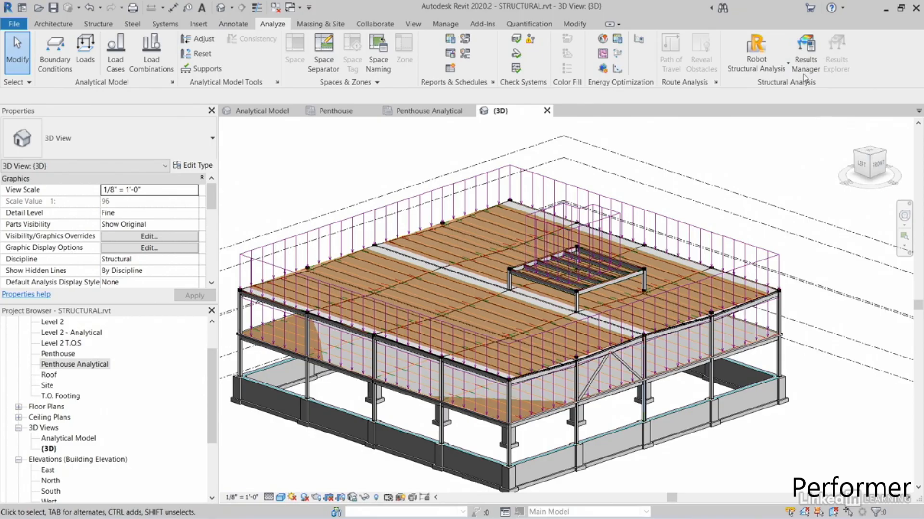
Step: Start the Robot Structural Analysis Link and open its send options
{"action": "left_click", "coordinate": [761, 71]}
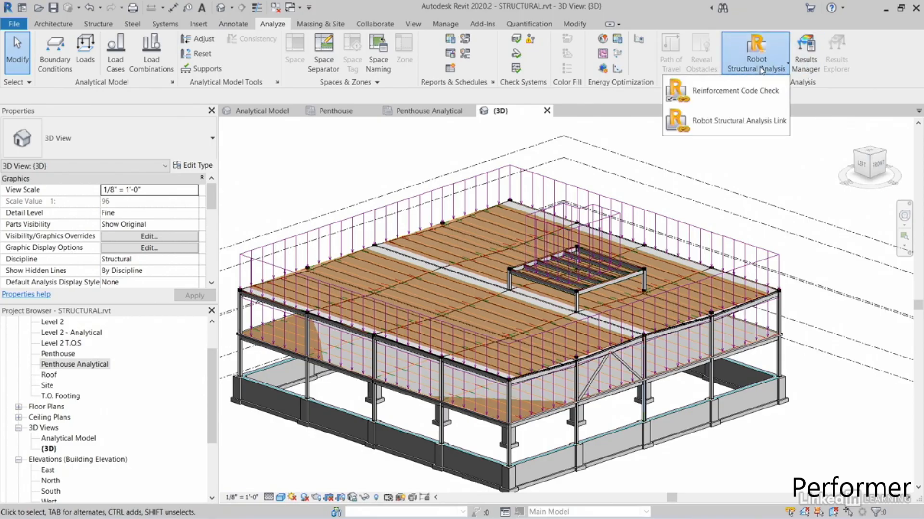
{"action": "left_click", "coordinate": [721, 124]}
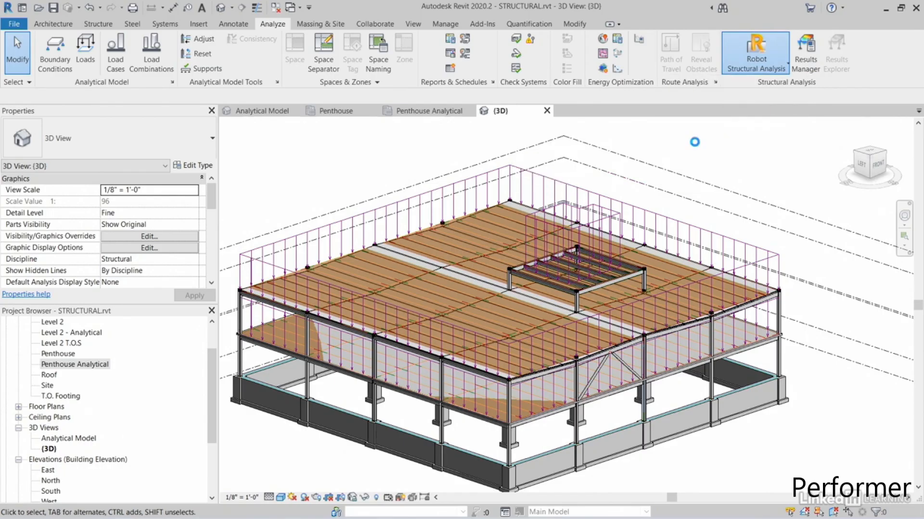
{"action": "left_click_drag", "start_coordinate": [453, 184], "coordinate": [377, 76]}
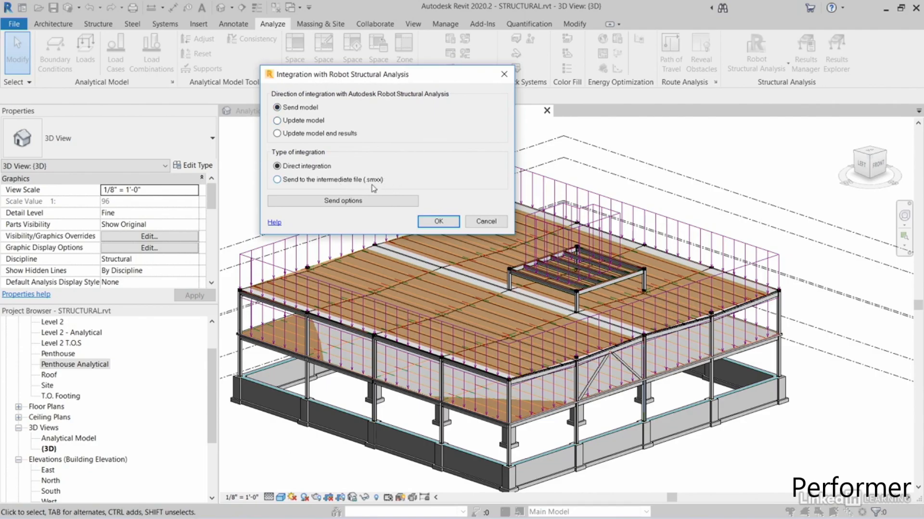
{"action": "left_click", "coordinate": [345, 204]}
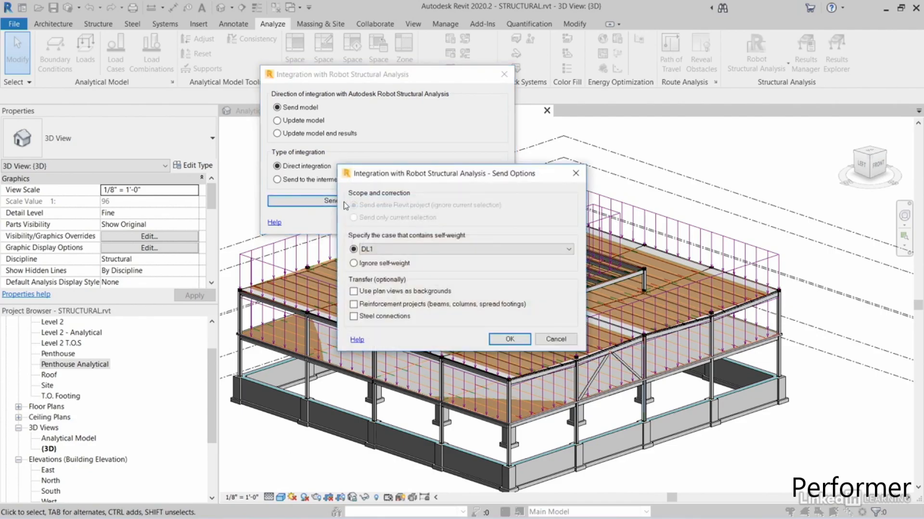
{"action": "left_click_drag", "start_coordinate": [399, 179], "coordinate": [275, 52]}
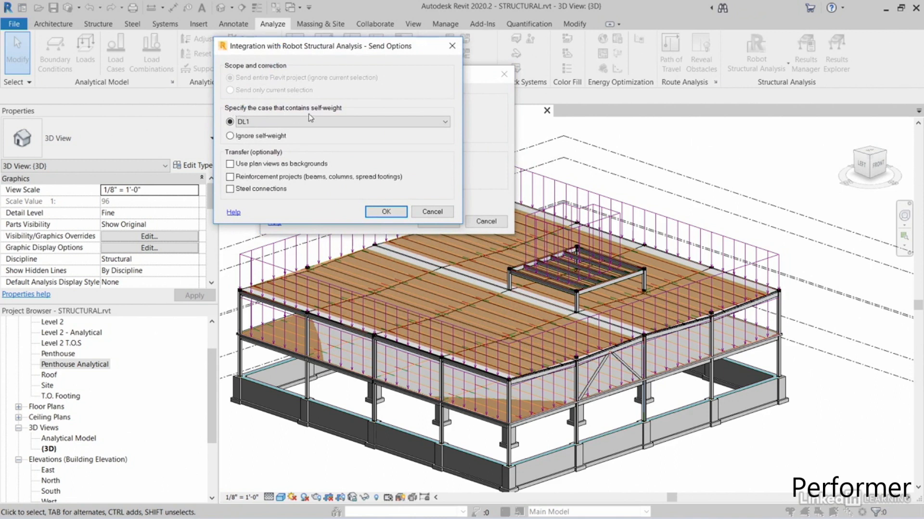
Step: Keep DL1 as the case containing self-weight and send the model to Robot Structural Analysis by direct integration
{"action": "left_click", "coordinate": [331, 123]}
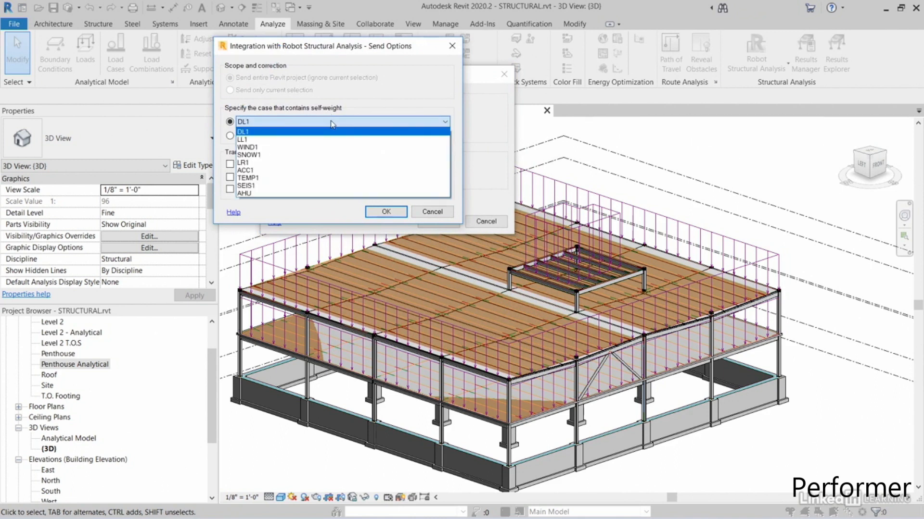
{"action": "left_click", "coordinate": [329, 123]}
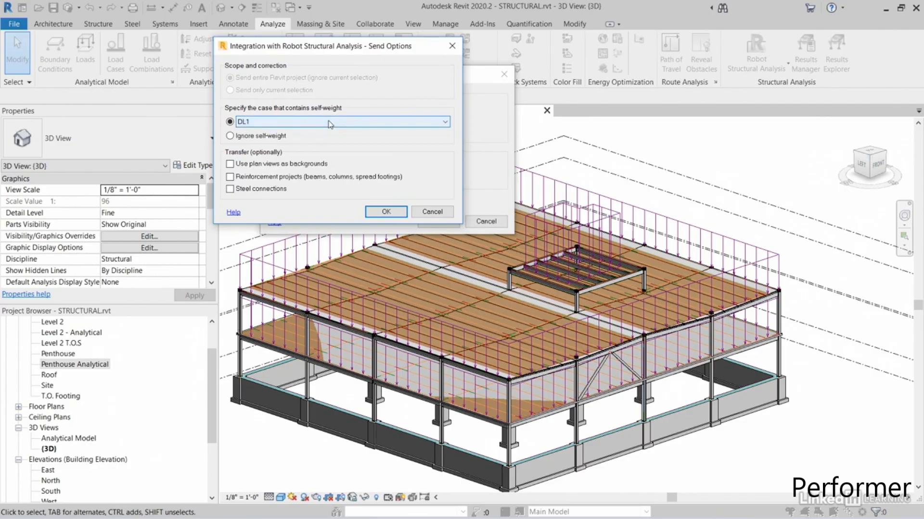
{"action": "left_click", "coordinate": [268, 124]}
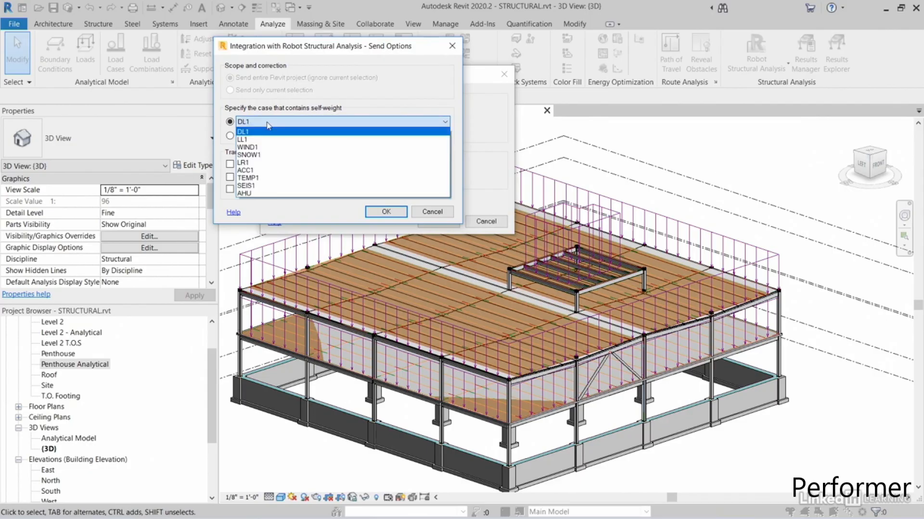
{"action": "left_click", "coordinate": [249, 124]}
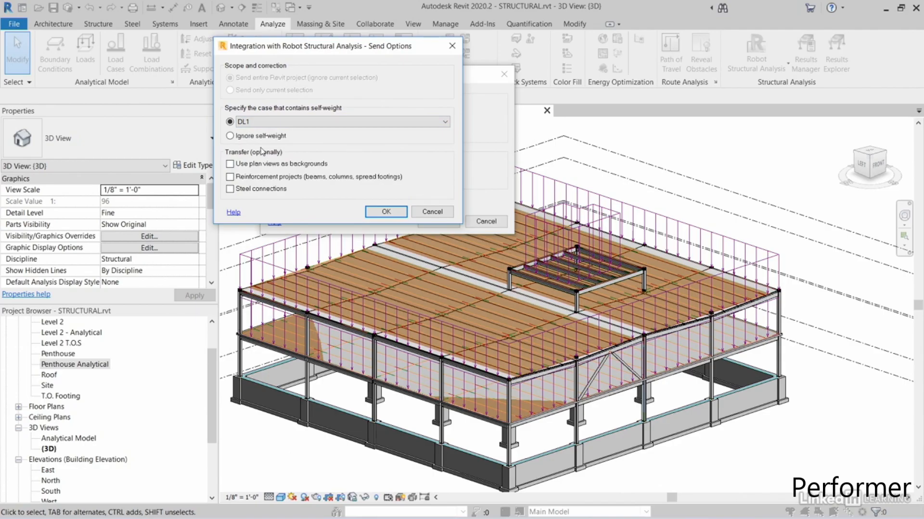
{"action": "left_click", "coordinate": [387, 212]}
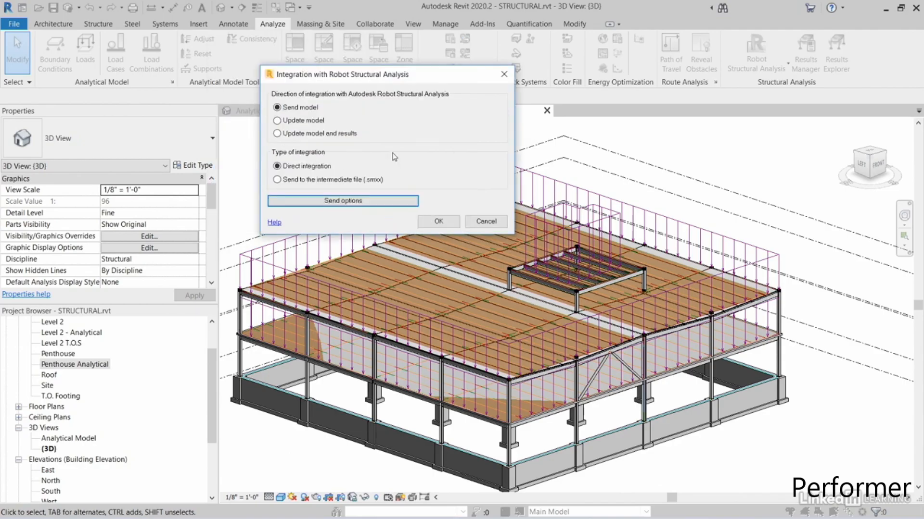
{"action": "left_click", "coordinate": [439, 222]}
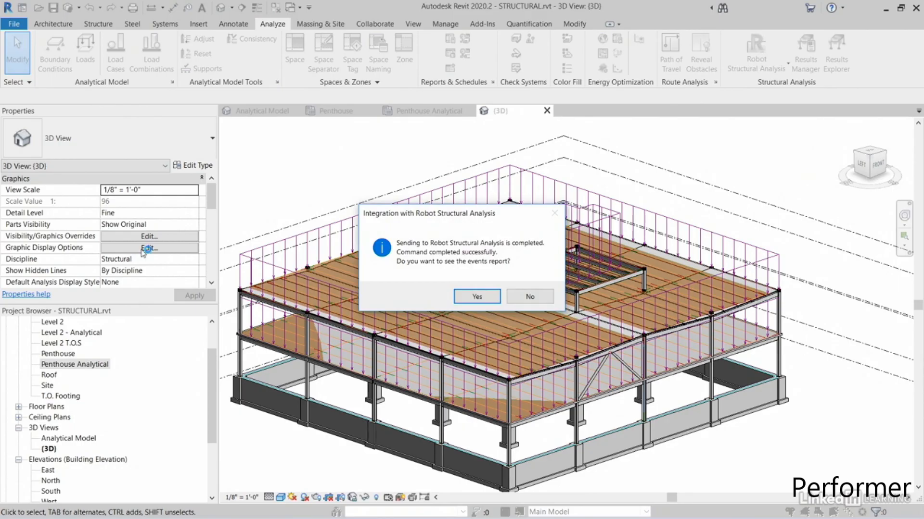
Step: Review the events report of the model transfer from beginning to end and close it
{"action": "left_click", "coordinate": [497, 297]}
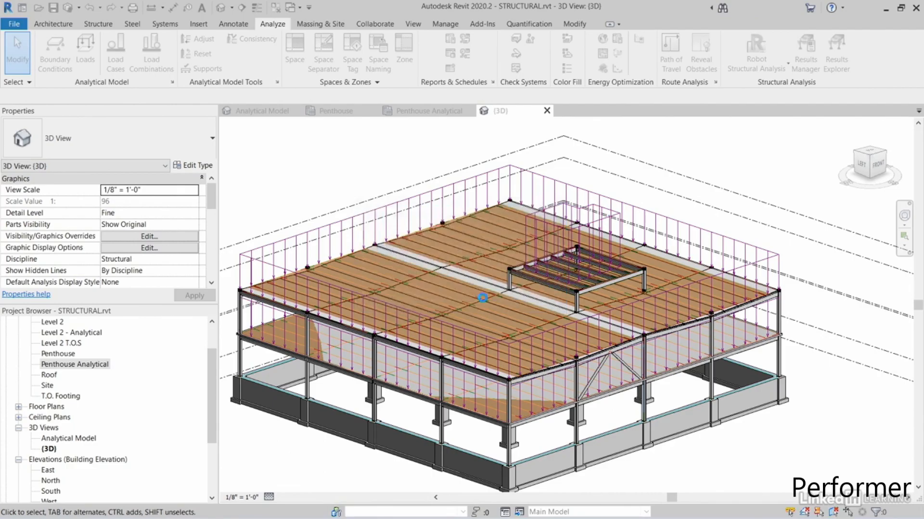
{"action": "scroll", "coordinate": [355, 241], "scroll_direction": "down", "scroll_amount": 2}
{"action": "scroll", "coordinate": [355, 241], "scroll_direction": "down", "scroll_amount": 10}
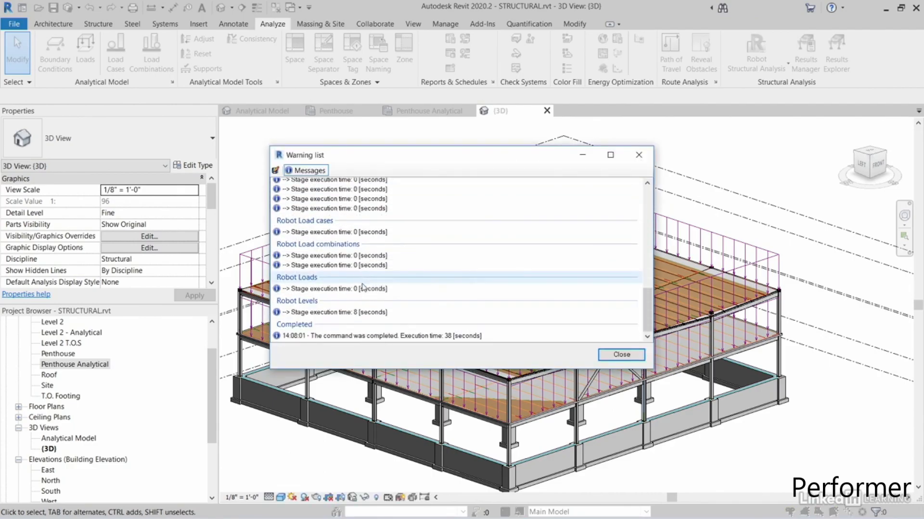
{"action": "scroll", "coordinate": [410, 318], "scroll_direction": "up", "scroll_amount": 6}
{"action": "scroll", "coordinate": [409, 317], "scroll_direction": "up", "scroll_amount": 3}
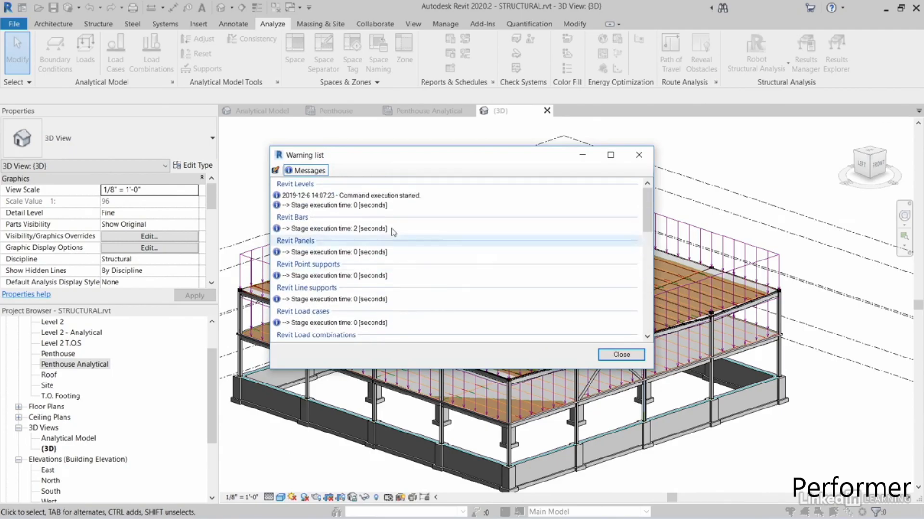
{"action": "left_click", "coordinate": [639, 155]}
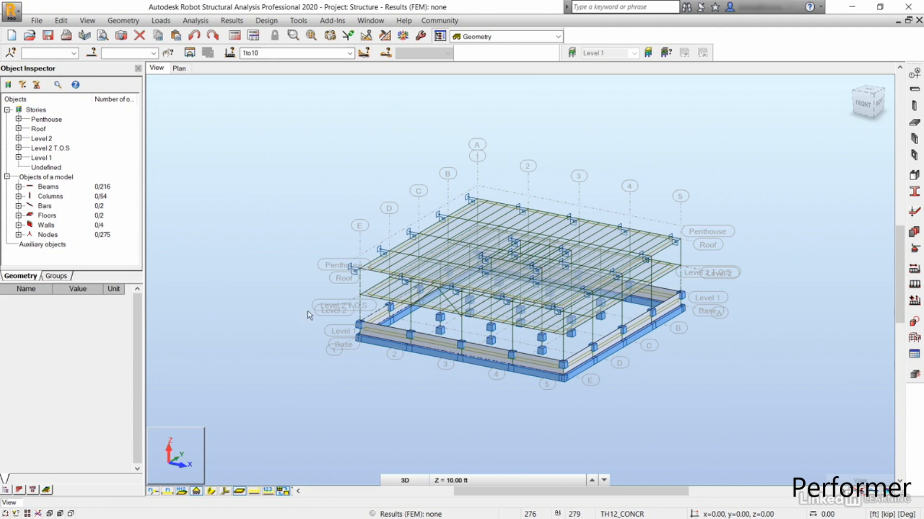
Step: Examine the transferred structure in Robot Structural Analysis from several angles, including the column supports and foundation walls up close
{"action": "mouse_move", "coordinate": [286, 345]}
{"action": "middle_mouse_down", "text": "shift"}
{"action": "mouse_move", "coordinate": [299, 367]}
{"action": "mouse_move", "coordinate": [309, 331]}
{"action": "mouse_move", "coordinate": [274, 330]}
{"action": "mouse_move", "coordinate": [273, 353]}
{"action": "middle_mouse_up", "text": "shift"}
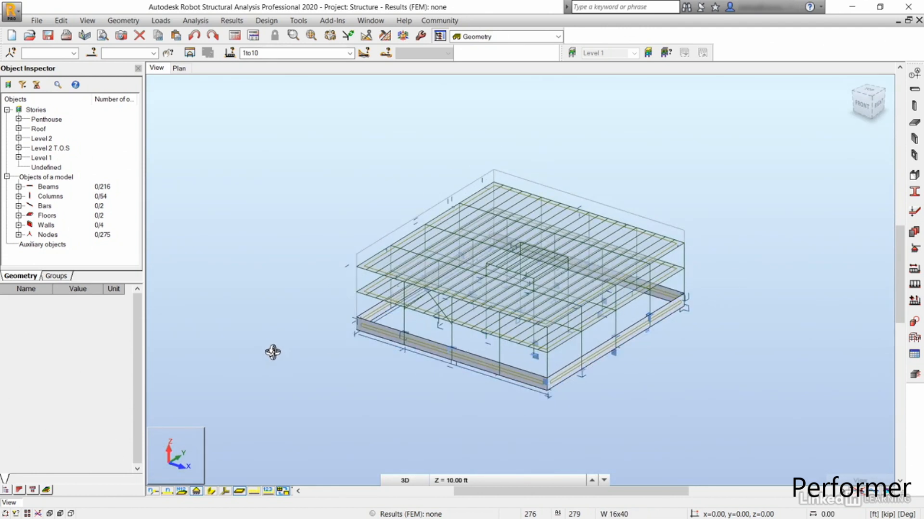
{"action": "scroll", "coordinate": [437, 356], "scroll_direction": "up", "scroll_amount": 3}
{"action": "middle_click_drag", "start_coordinate": [438, 337], "coordinate": [501, 250], "text": "shift"}
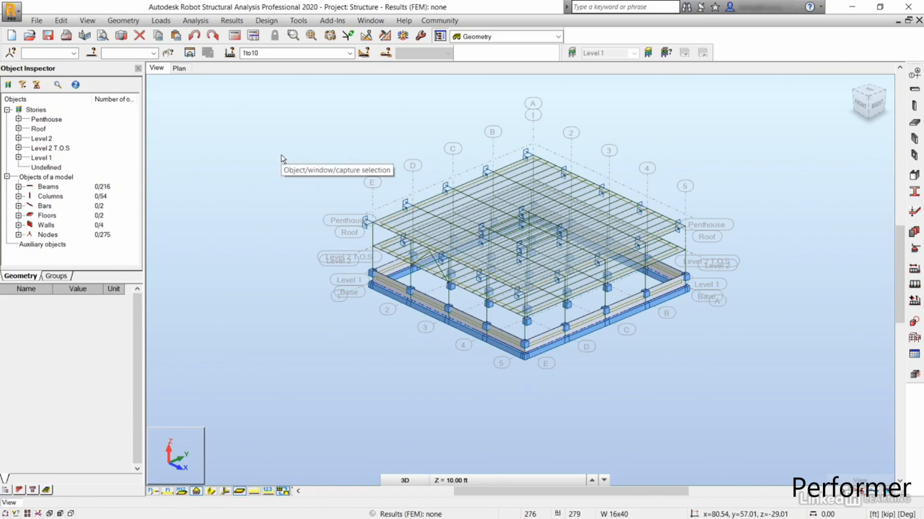
{"action": "middle_click_drag", "start_coordinate": [365, 148], "coordinate": [309, 174]}
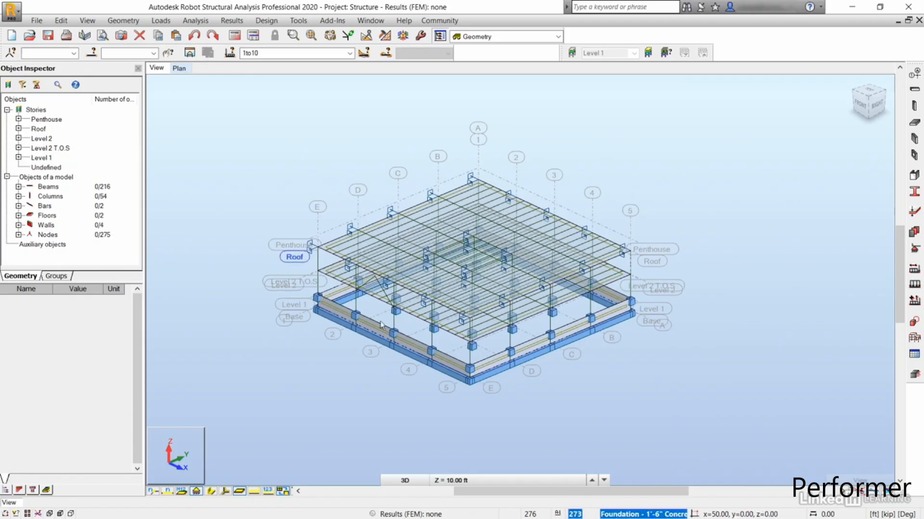
{"action": "scroll", "coordinate": [486, 351], "scroll_direction": "up", "scroll_amount": 3}
{"action": "scroll", "coordinate": [486, 351], "scroll_direction": "up", "scroll_amount": 2}
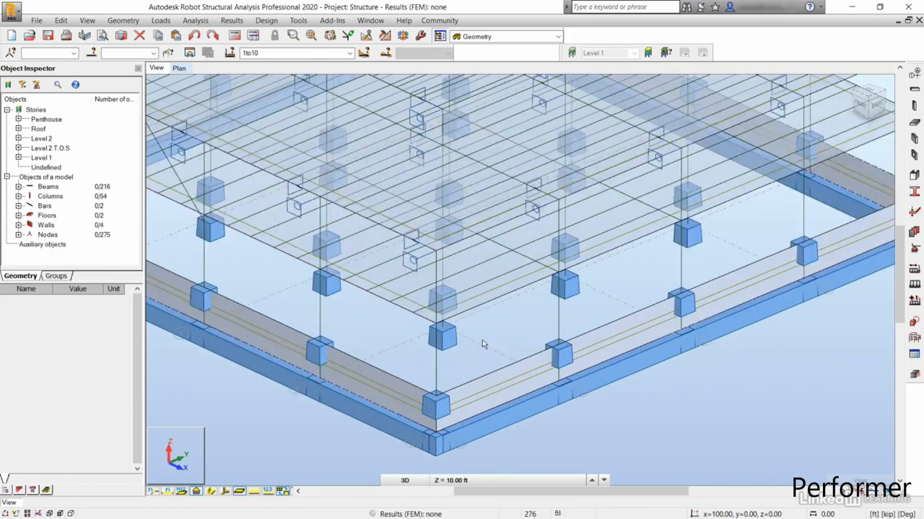
{"action": "scroll", "coordinate": [483, 326], "scroll_direction": "down", "scroll_amount": 2}
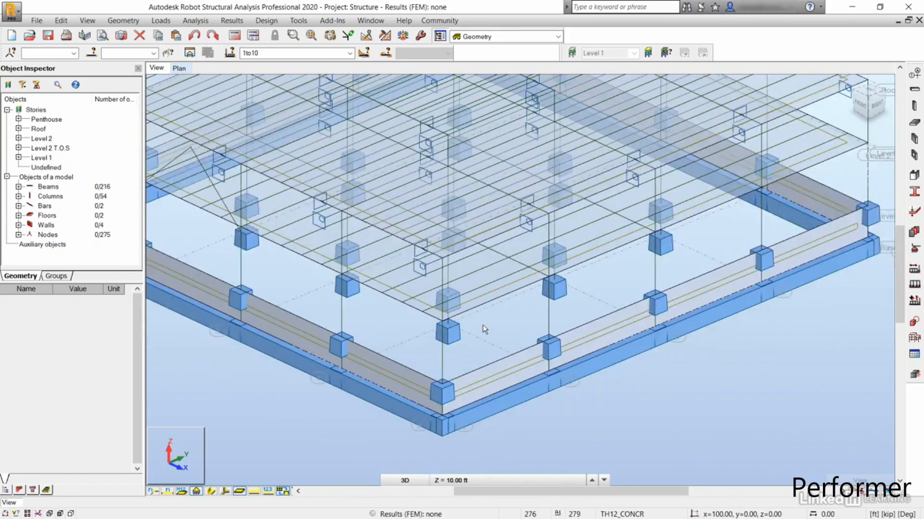
{"action": "scroll", "coordinate": [484, 324], "scroll_direction": "down", "scroll_amount": 4}
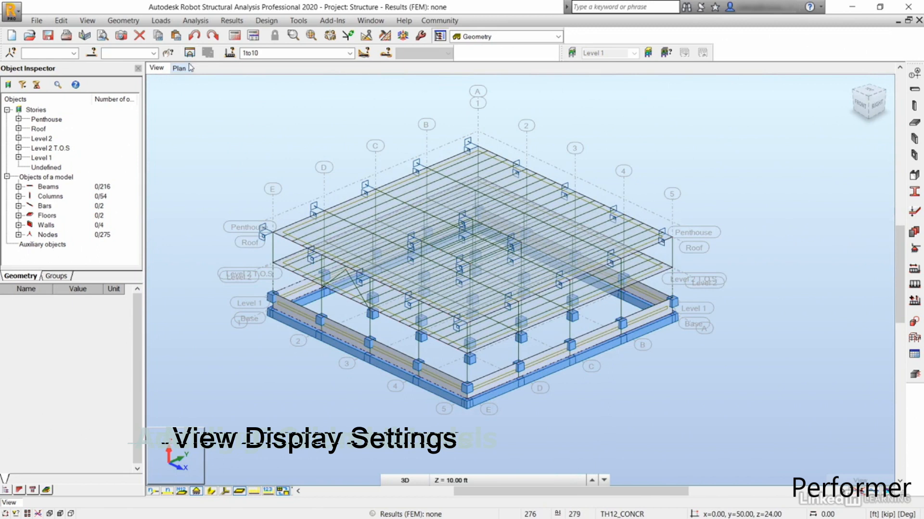
Step: Turn on the load symbols display in the 3D view and examine the loads shown on the structure
{"action": "left_click", "coordinate": [95, 23]}
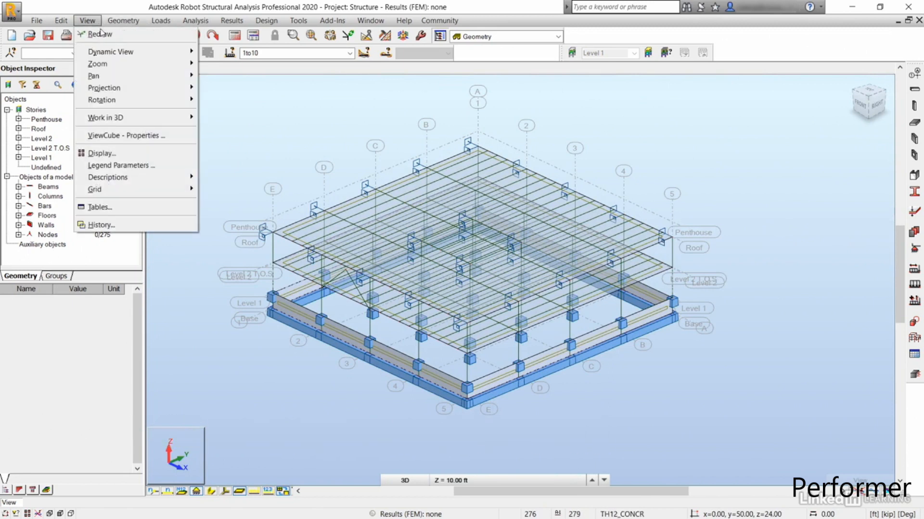
{"action": "left_click", "coordinate": [103, 154]}
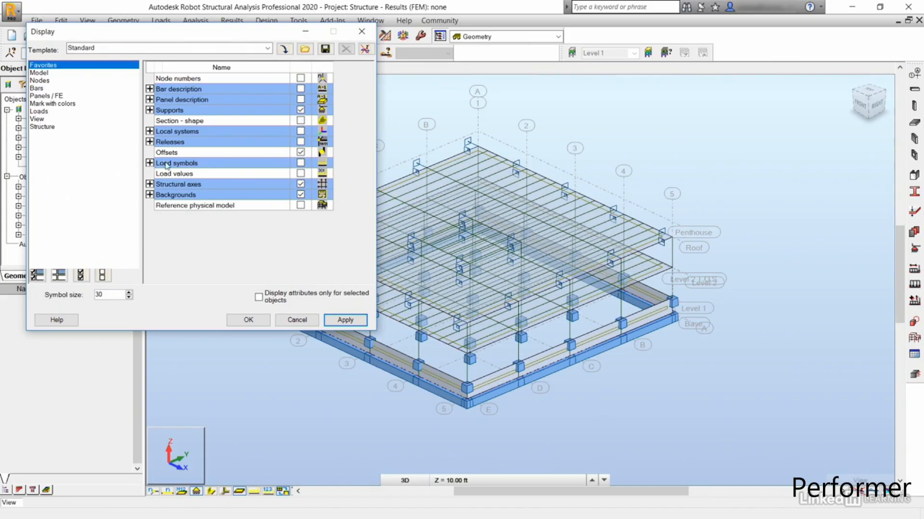
{"action": "left_click", "coordinate": [301, 163]}
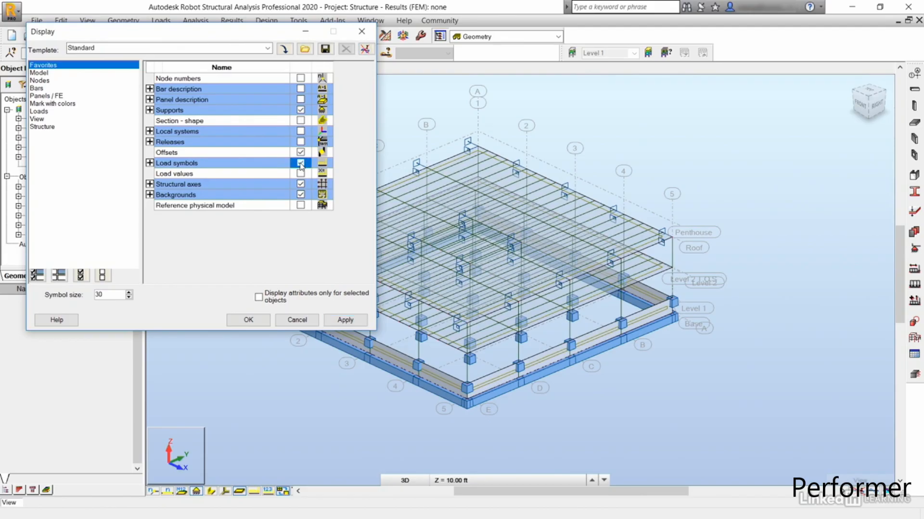
{"action": "left_click", "coordinate": [345, 320]}
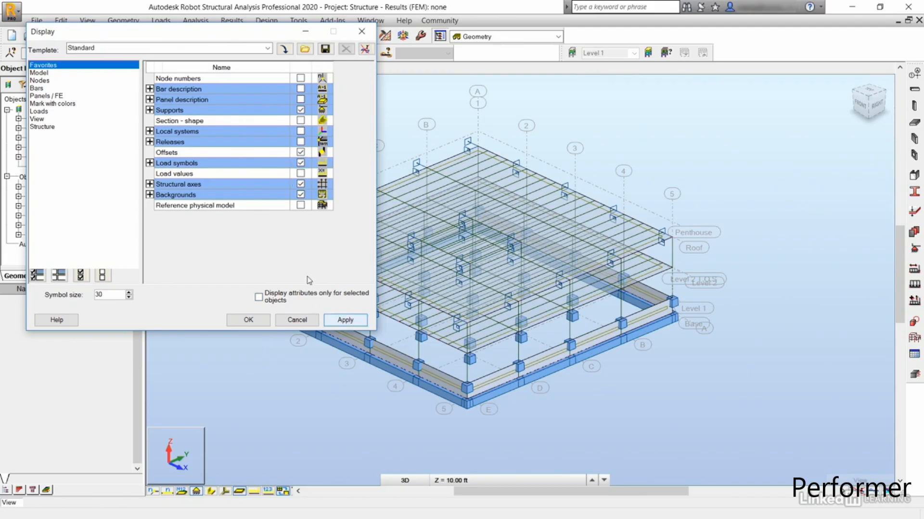
{"action": "left_click", "coordinate": [248, 320]}
{"action": "middle_click_drag", "start_coordinate": [268, 392], "coordinate": [308, 372]}
{"action": "middle_click_drag", "start_coordinate": [372, 382], "coordinate": [296, 374]}
{"action": "middle_click_drag", "start_coordinate": [265, 348], "coordinate": [310, 369]}
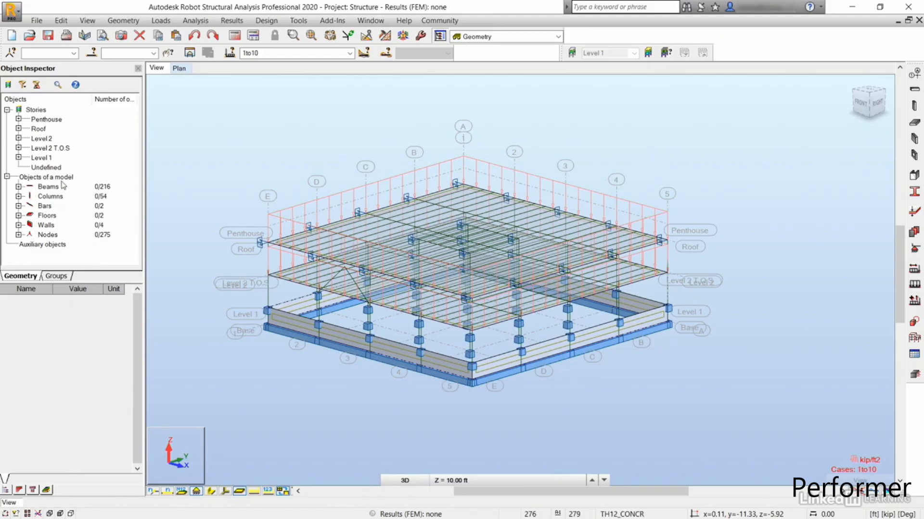
Step: List the model's beams, inspect the properties of Beam 52 and clear the selection
{"action": "left_click", "coordinate": [19, 187]}
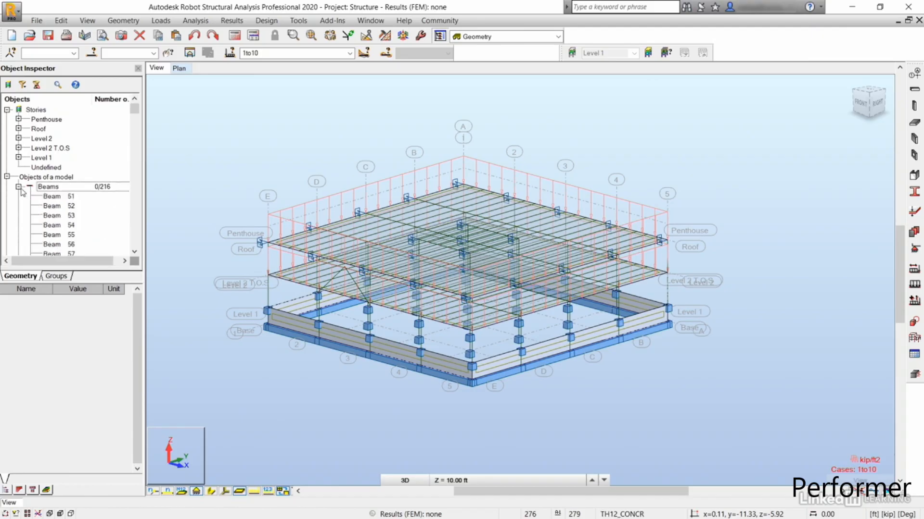
{"action": "left_click", "coordinate": [51, 206]}
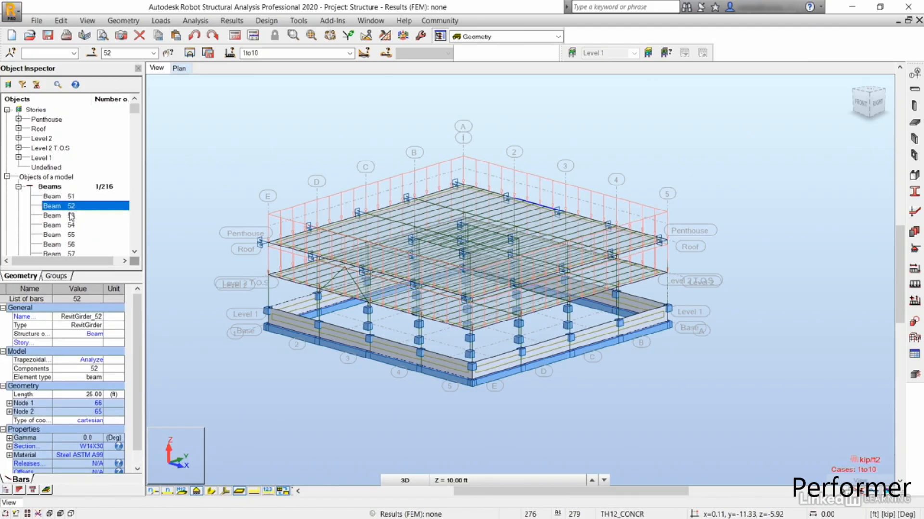
{"action": "left_click", "coordinate": [202, 144]}
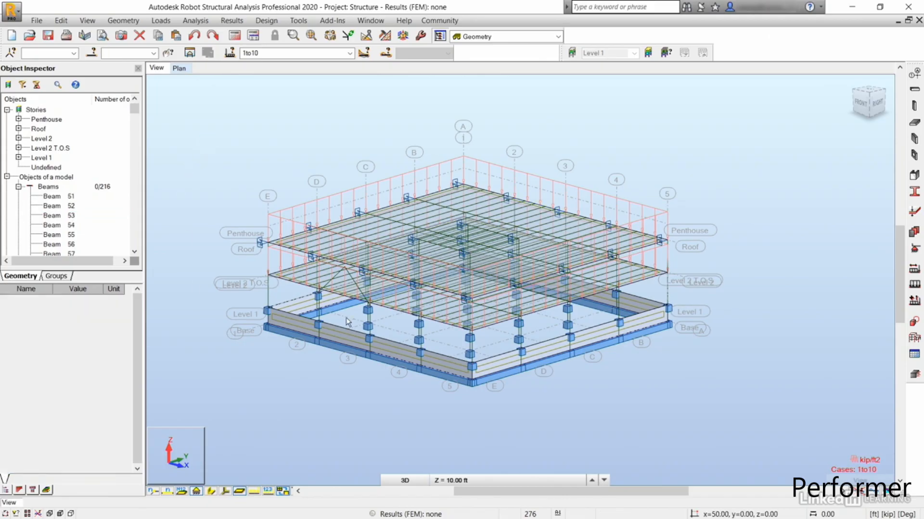
Step: Inspect the properties of the Level 2 floor panel near its corner and clear the selection
{"action": "scroll", "coordinate": [345, 318], "scroll_direction": "up", "scroll_amount": 6}
{"action": "middle_click_drag", "start_coordinate": [316, 278], "coordinate": [323, 331]}
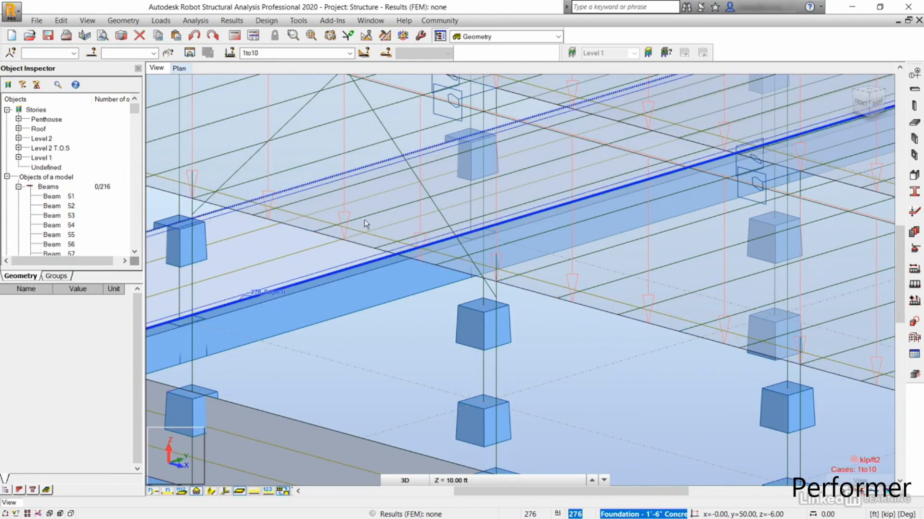
{"action": "scroll", "coordinate": [356, 221], "scroll_direction": "down", "scroll_amount": 2}
{"action": "middle_click_drag", "start_coordinate": [318, 209], "coordinate": [491, 316]}
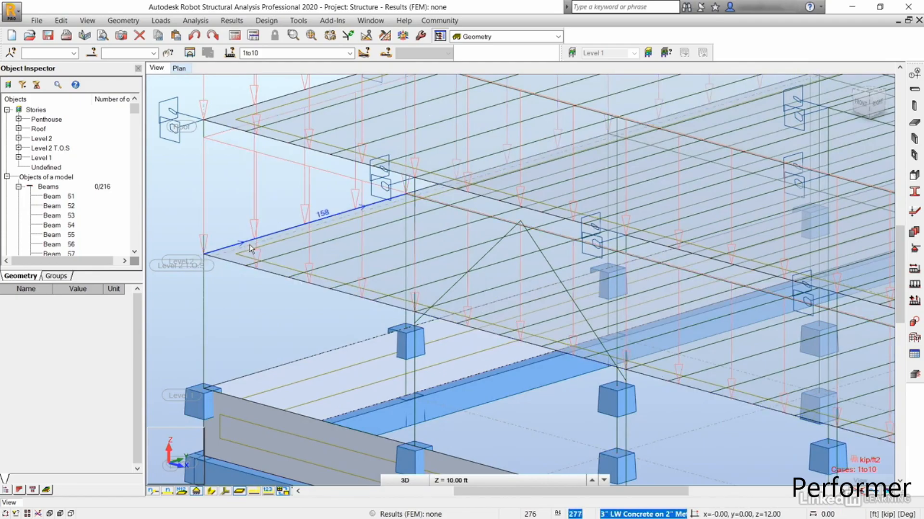
{"action": "left_click", "coordinate": [249, 245]}
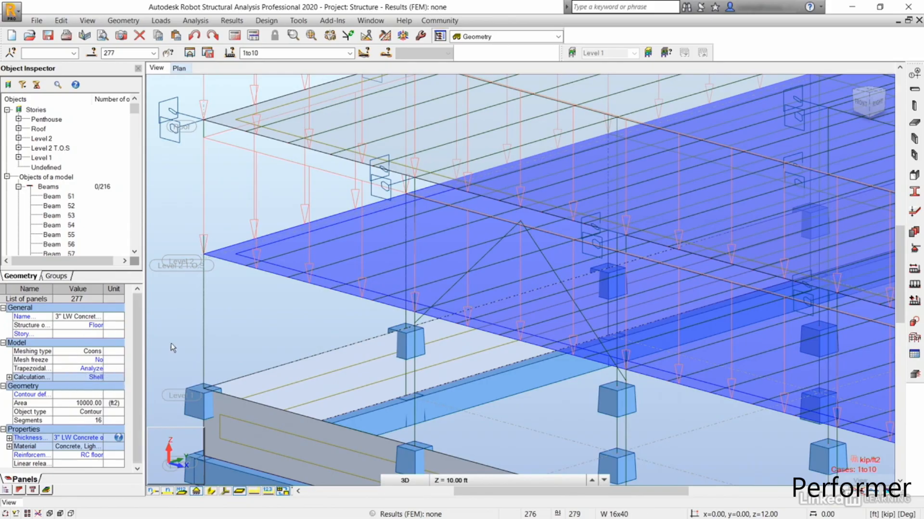
{"action": "middle_click_drag", "start_coordinate": [256, 329], "coordinate": [241, 295]}
{"action": "left_click", "coordinate": [249, 297]}
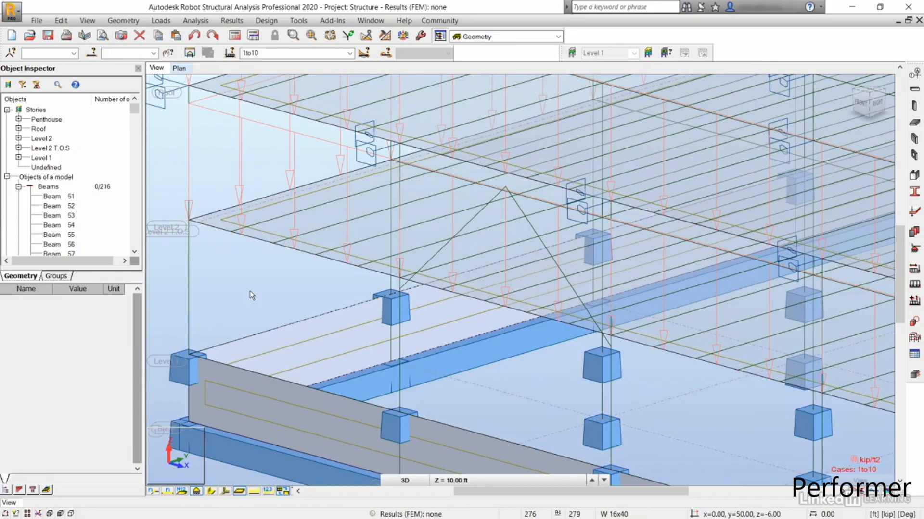
Step: Turn on section shapes for the whole structure and view the members from slightly different angles
{"action": "scroll", "coordinate": [249, 290], "scroll_direction": "down", "scroll_amount": 5}
{"action": "middle_click_drag", "start_coordinate": [594, 321], "coordinate": [549, 324]}
{"action": "scroll", "coordinate": [514, 327], "scroll_direction": "down", "scroll_amount": 1}
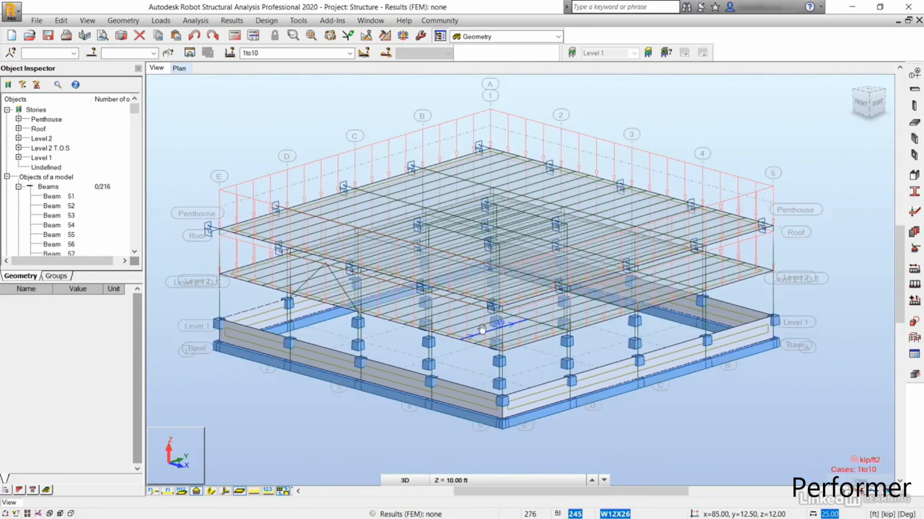
{"action": "middle_click_drag", "start_coordinate": [481, 330], "coordinate": [464, 321]}
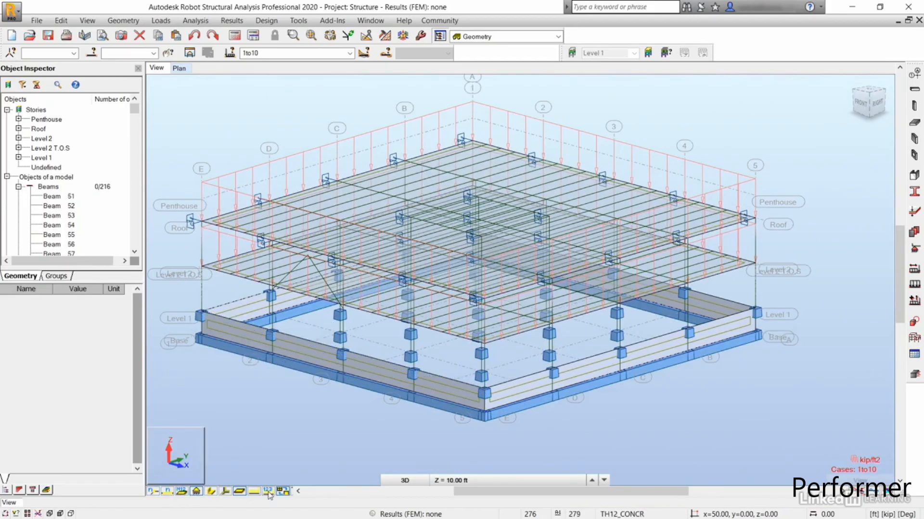
{"action": "left_click", "coordinate": [210, 491]}
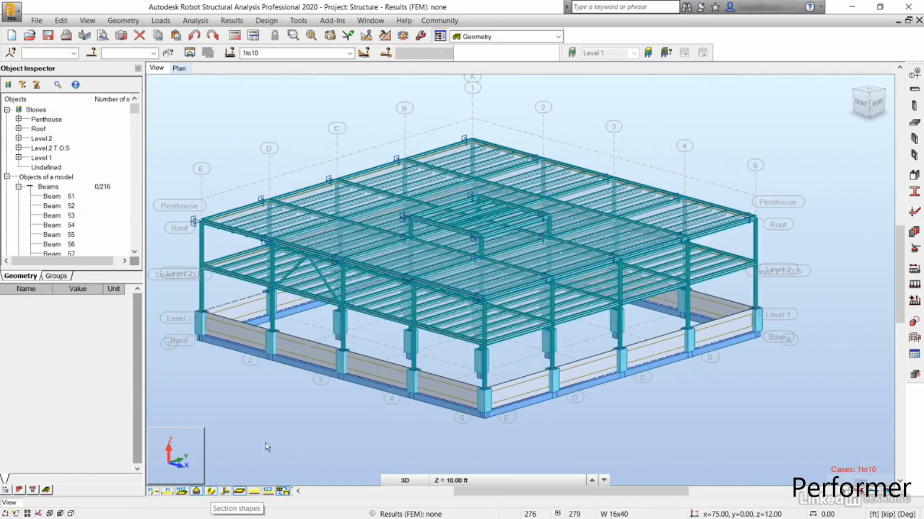
{"action": "mouse_move", "coordinate": [281, 425]}
{"action": "middle_mouse_down", "text": "shift"}
{"action": "mouse_move", "coordinate": [295, 436]}
{"action": "mouse_move", "coordinate": [315, 419]}
{"action": "mouse_move", "coordinate": [284, 415]}
{"action": "mouse_move", "coordinate": [277, 426]}
{"action": "middle_mouse_up", "text": "shift"}
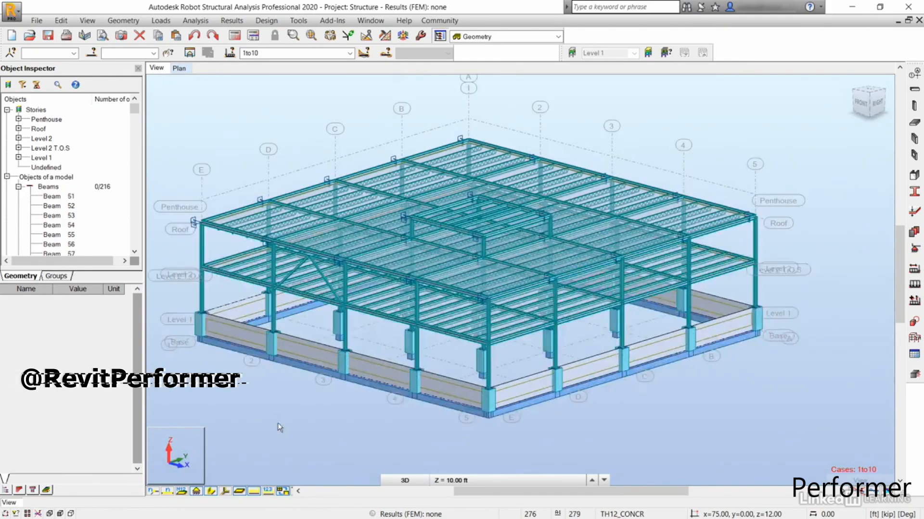
{"action": "mouse_move", "coordinate": [431, 434]}
{"action": "middle_mouse_down", "text": "shift"}
{"action": "mouse_move", "coordinate": [423, 428]}
{"action": "mouse_move", "coordinate": [428, 437]}
{"action": "middle_mouse_up", "text": "shift"}
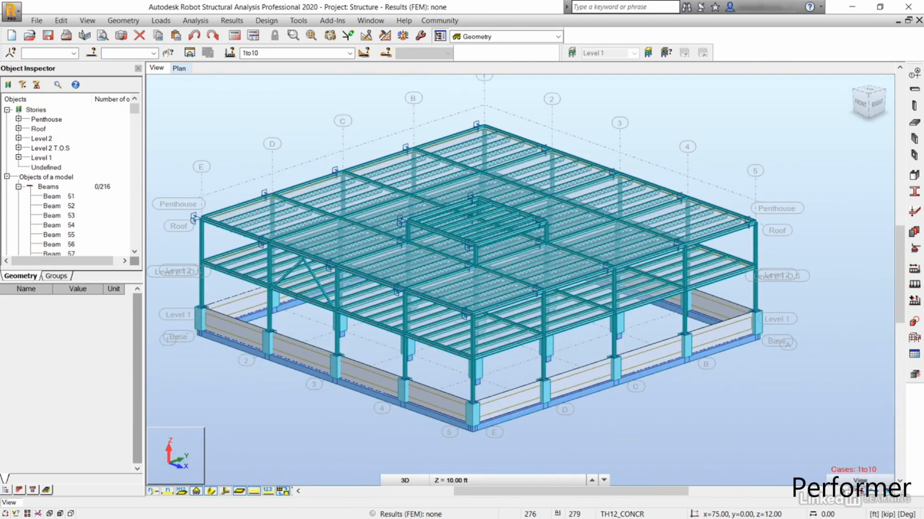
Step: Preview the structure in the realistic Structure View presentation and close it
{"action": "left_click", "coordinate": [861, 493]}
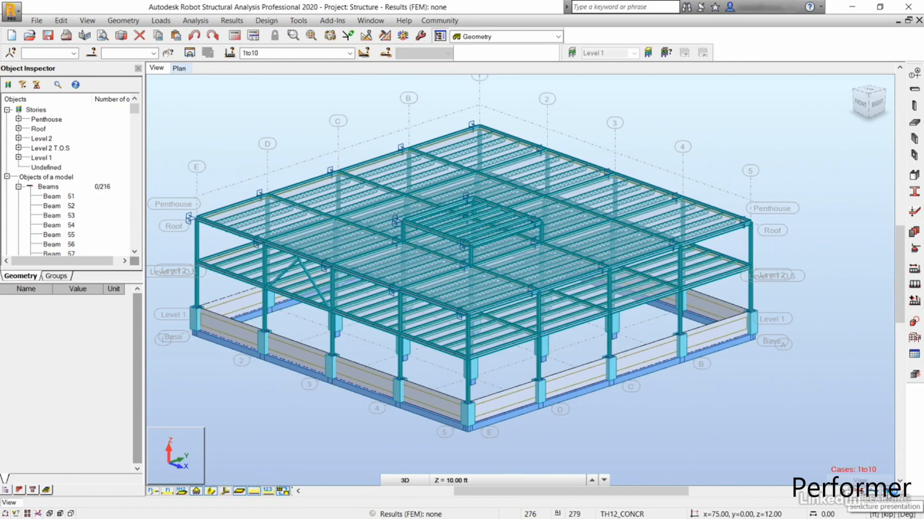
{"action": "left_click", "coordinate": [866, 493]}
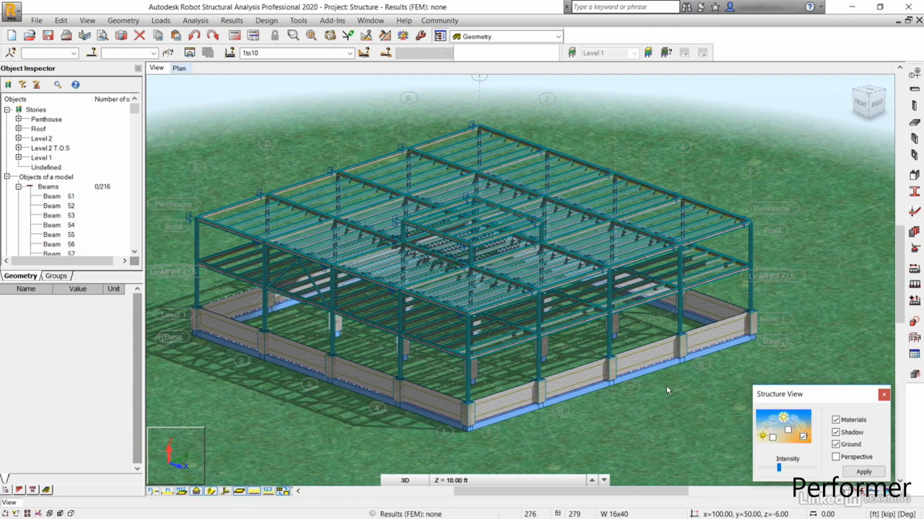
{"action": "left_click", "coordinate": [883, 395]}
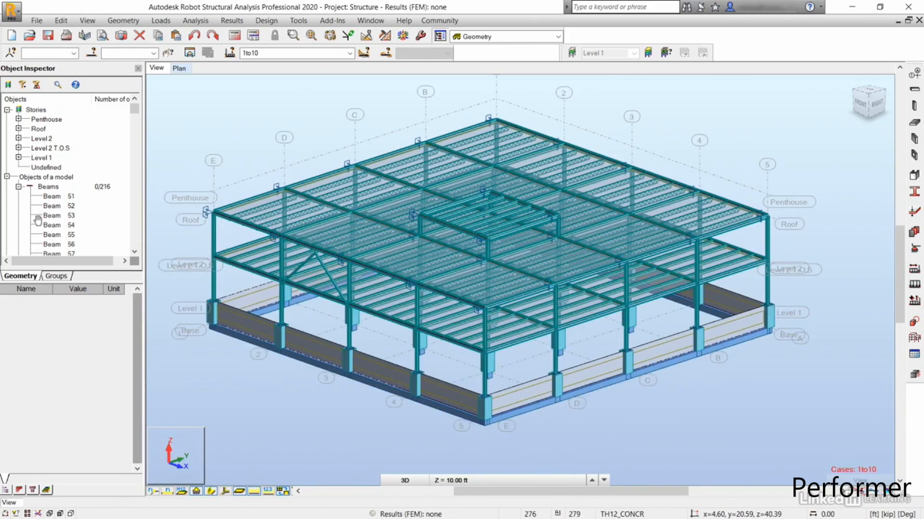
Step: Check the object groups, review the Penthouse story's properties and list its beams
{"action": "left_click", "coordinate": [57, 276]}
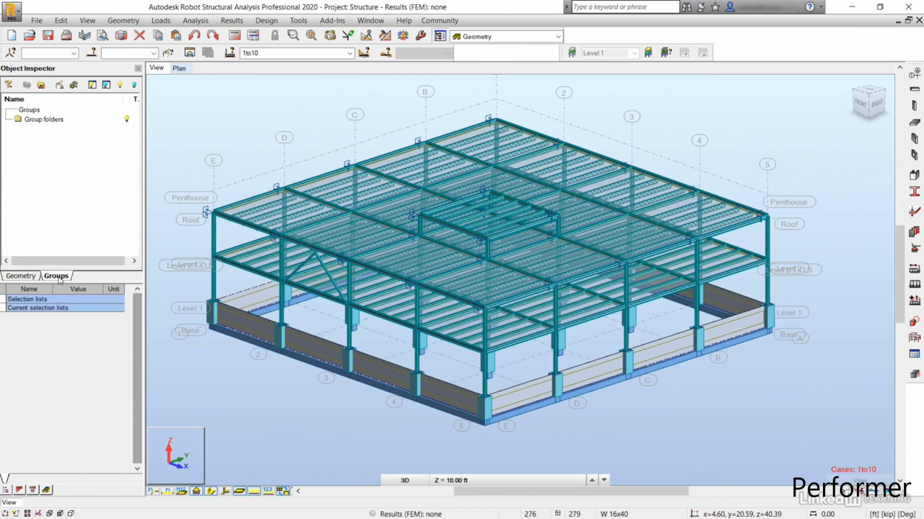
{"action": "left_click", "coordinate": [20, 277]}
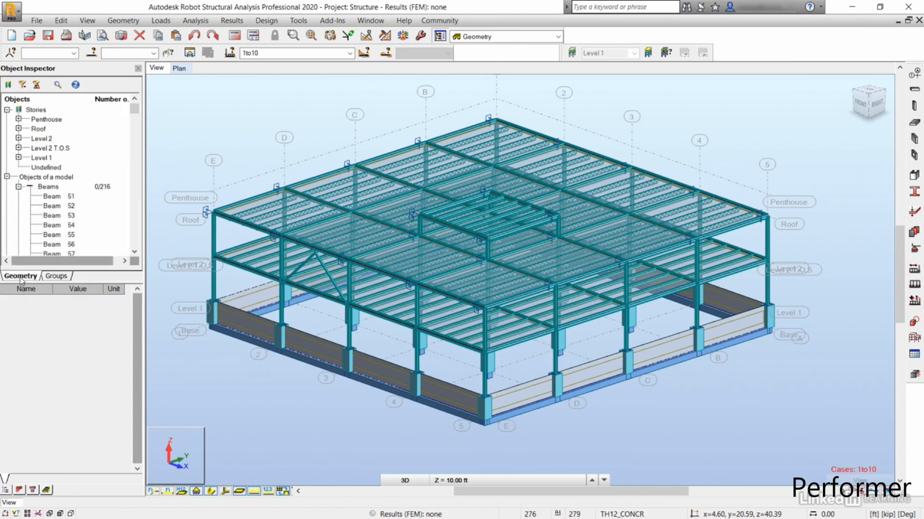
{"action": "left_click", "coordinate": [44, 120]}
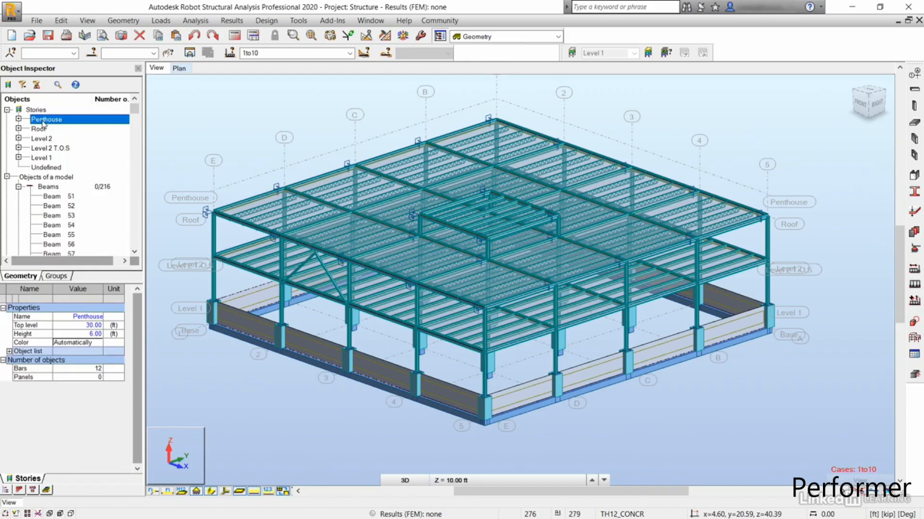
{"action": "left_click", "coordinate": [19, 119]}
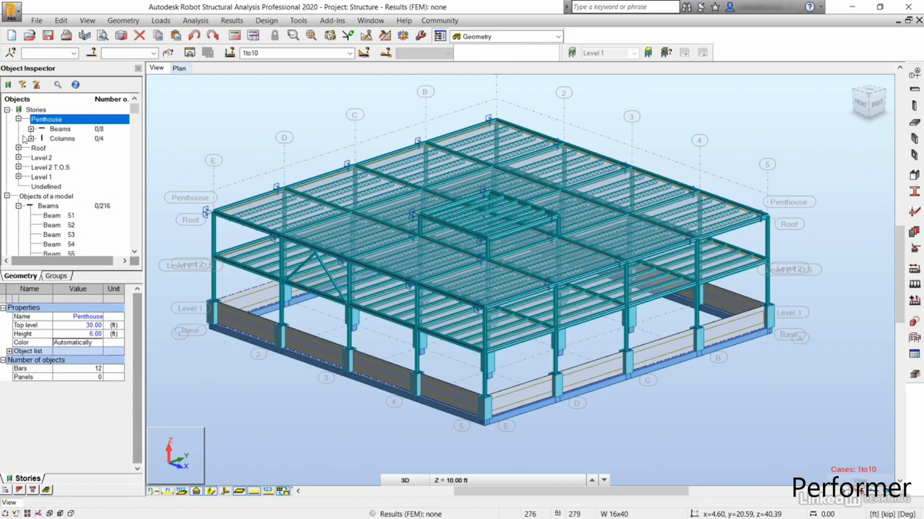
{"action": "left_click", "coordinate": [31, 129]}
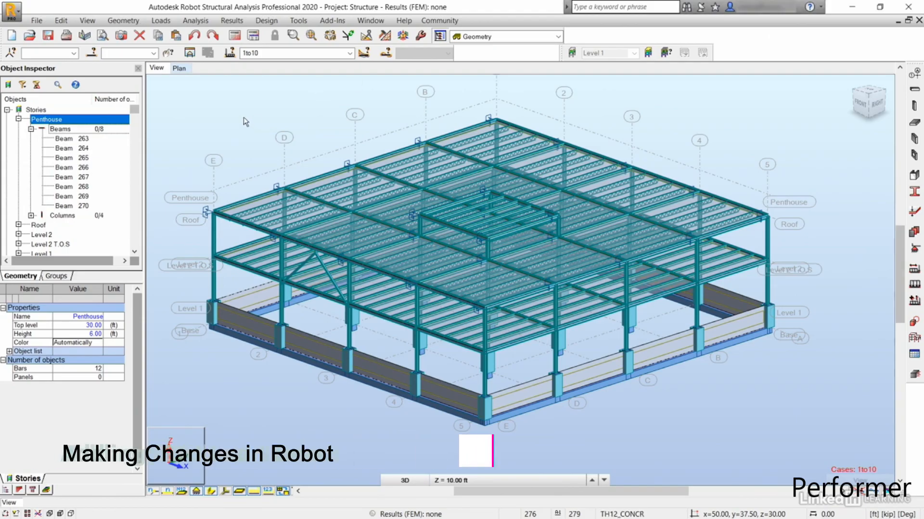
Step: Turn off section shapes to show the members as analytical lines near the braced bay at Level 2
{"action": "scroll", "coordinate": [198, 291], "scroll_direction": "up", "scroll_amount": 2}
{"action": "scroll", "coordinate": [198, 292], "scroll_direction": "up", "scroll_amount": 4}
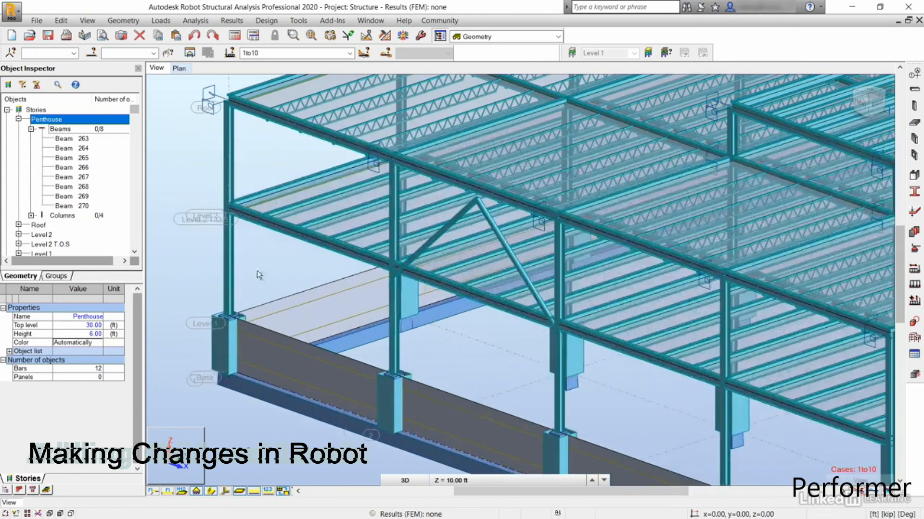
{"action": "scroll", "coordinate": [257, 274], "scroll_direction": "up", "scroll_amount": 4}
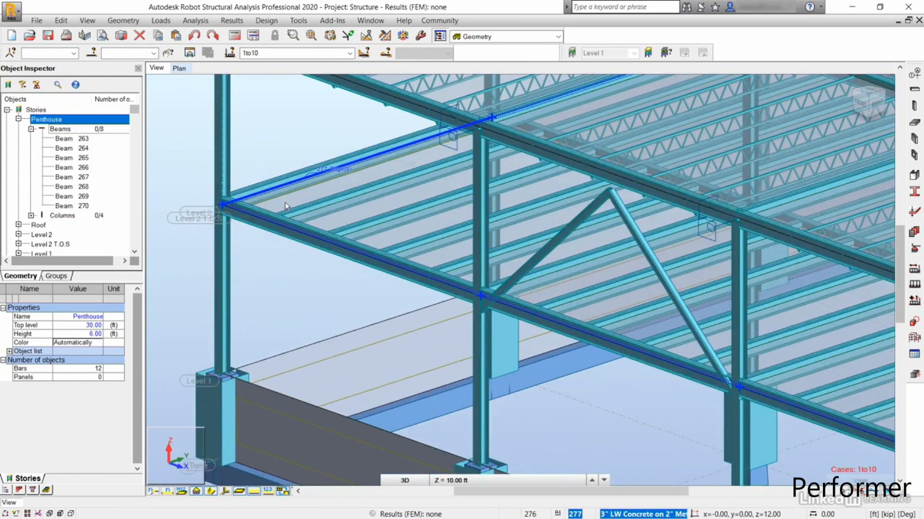
{"action": "left_click", "coordinate": [212, 492]}
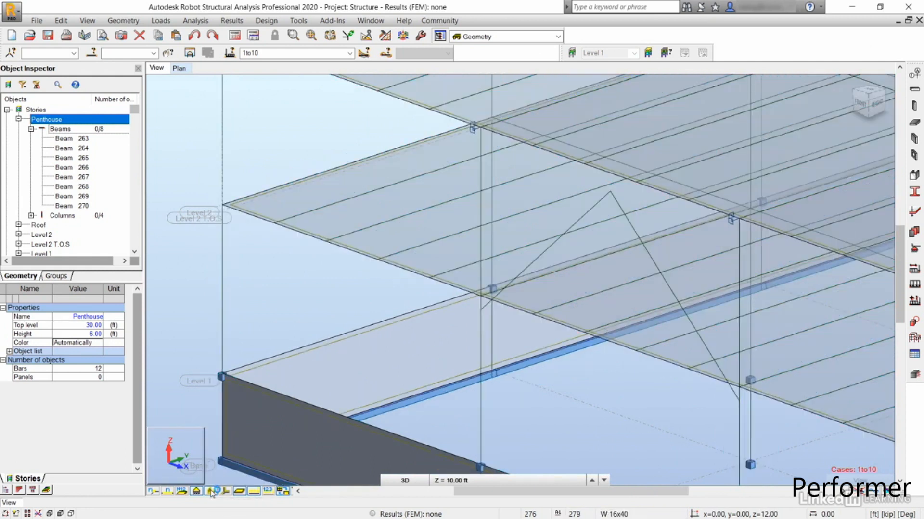
Step: Set the calculation model of the Level 2 floor panel to Deck slab (one-way)
{"action": "left_click", "coordinate": [265, 200]}
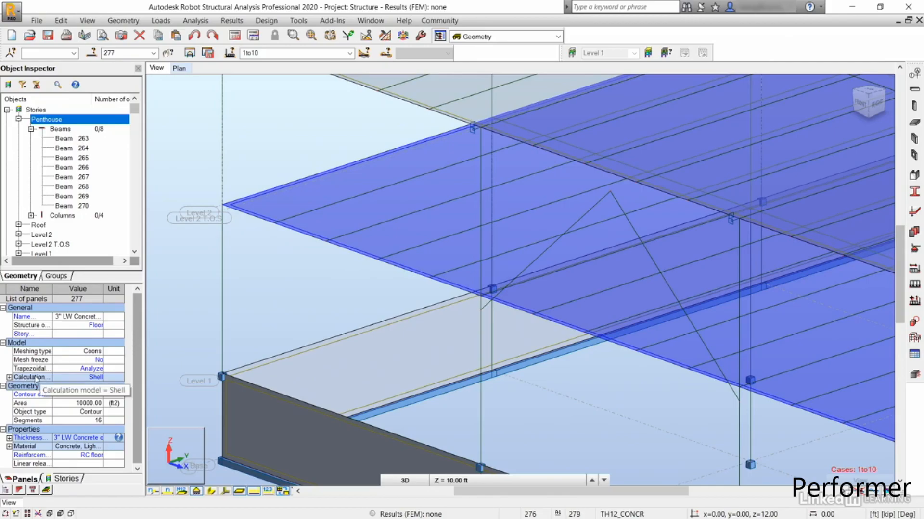
{"action": "left_click", "coordinate": [98, 380]}
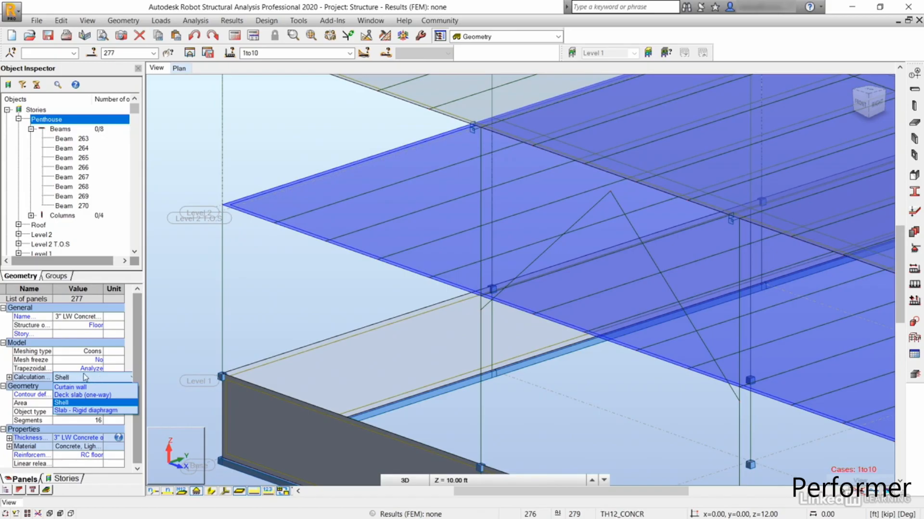
{"action": "left_click", "coordinate": [71, 395]}
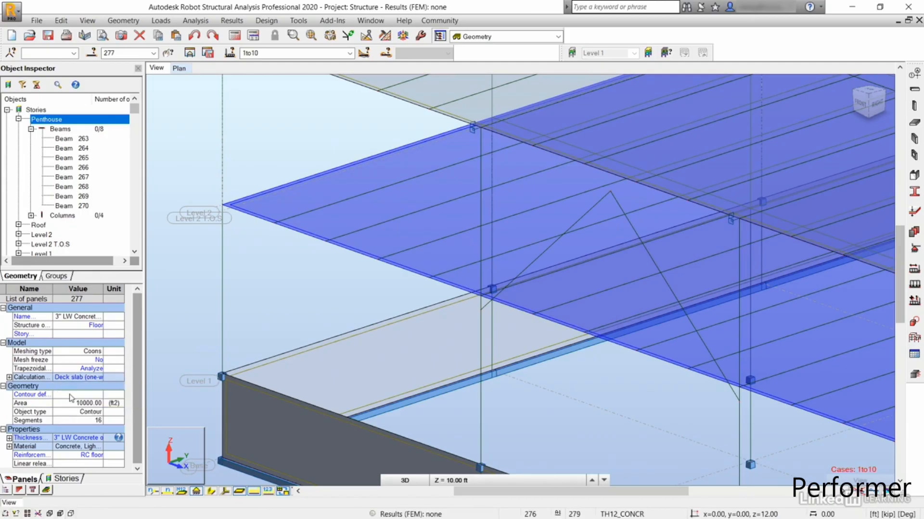
{"action": "mouse_move", "coordinate": [259, 298]}
{"action": "middle_mouse_down"}
{"action": "mouse_move", "coordinate": [243, 301]}
{"action": "mouse_move", "coordinate": [242, 291]}
{"action": "middle_mouse_up"}
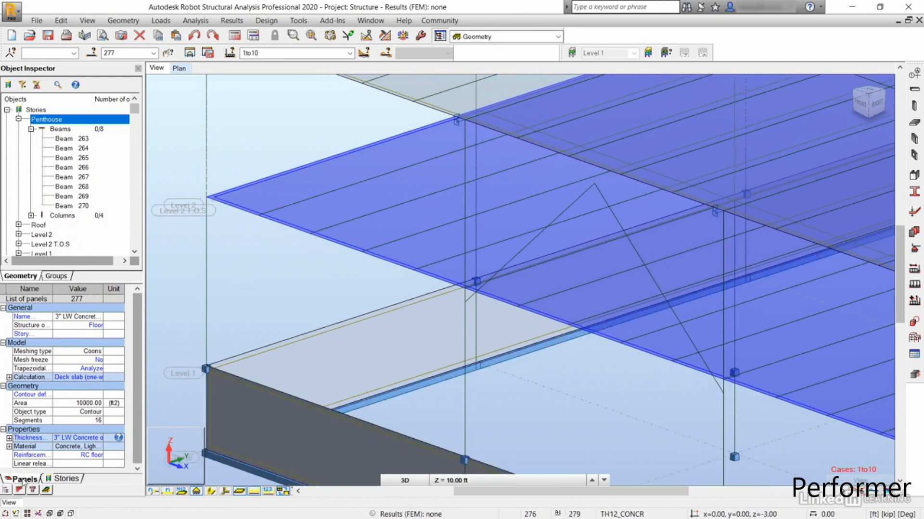
Step: Review the Penthouse story's properties and the structure object types available for the Level 2 floor panel
{"action": "left_click", "coordinate": [67, 479]}
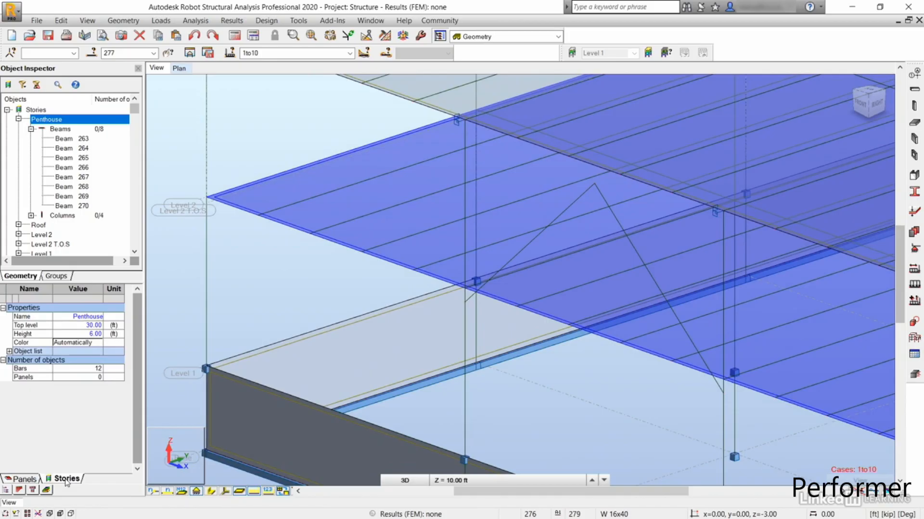
{"action": "left_click", "coordinate": [32, 479]}
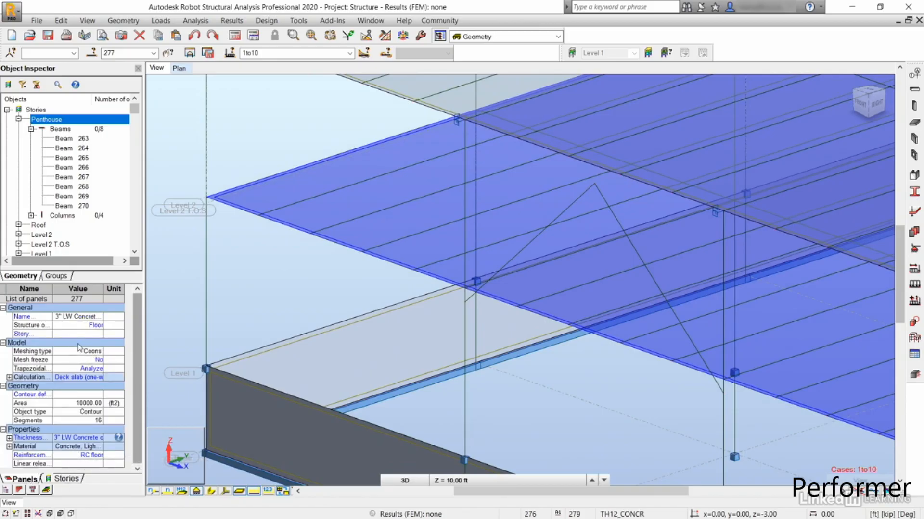
{"action": "left_click", "coordinate": [99, 325]}
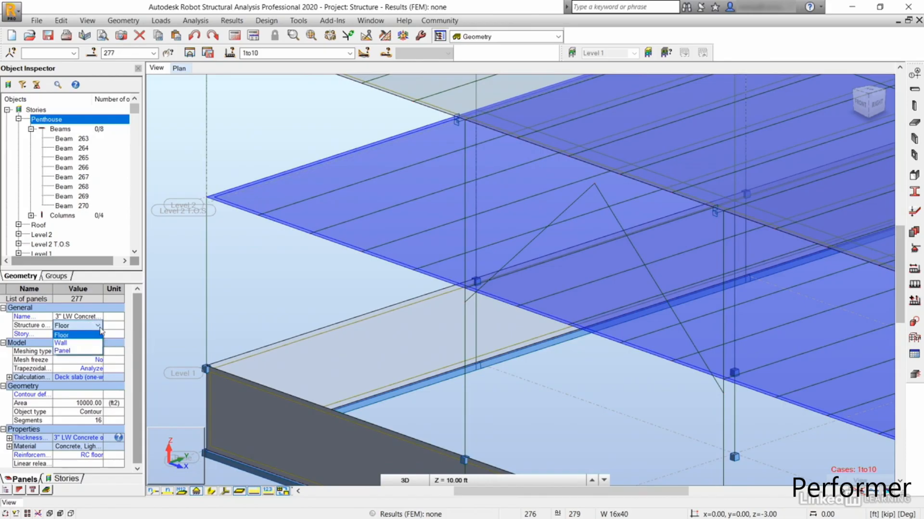
{"action": "left_click", "coordinate": [99, 334]}
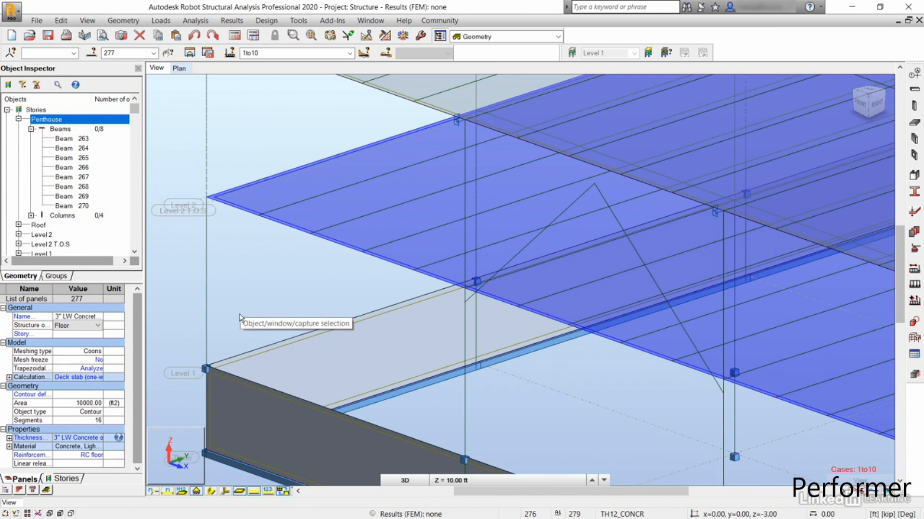
Step: Set up full automatic load combinations to the LRFD ASCE 7-10 code, replacing the previously calculated code combinations
{"action": "scroll", "coordinate": [238, 314], "scroll_direction": "down", "scroll_amount": 3}
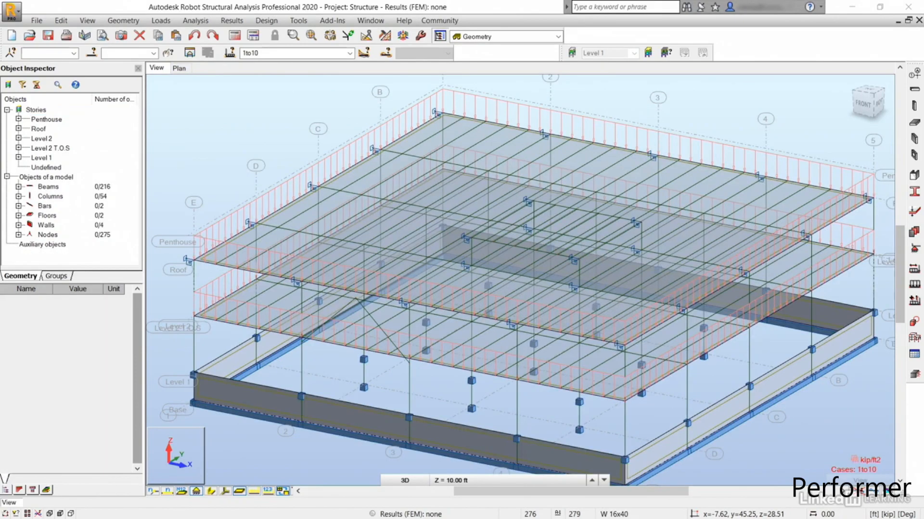
{"action": "middle_click_drag", "start_coordinate": [269, 119], "coordinate": [261, 125]}
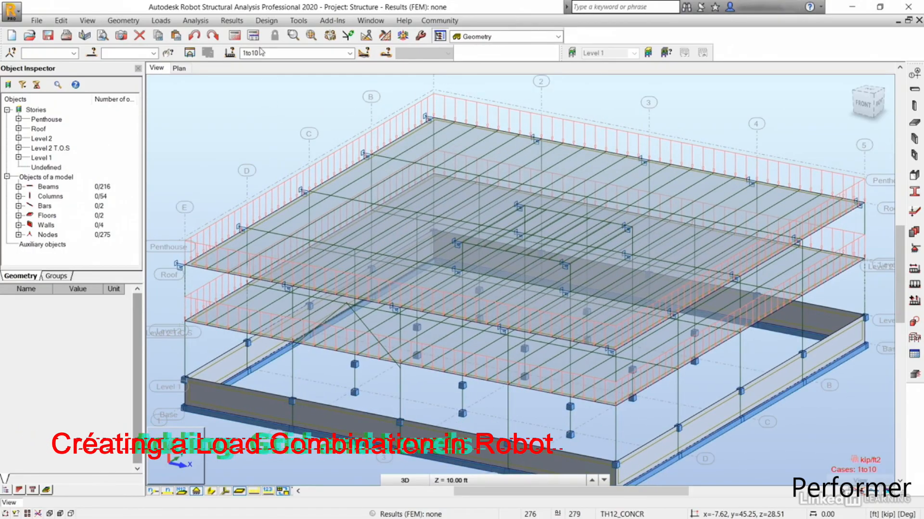
{"action": "left_click", "coordinate": [167, 22]}
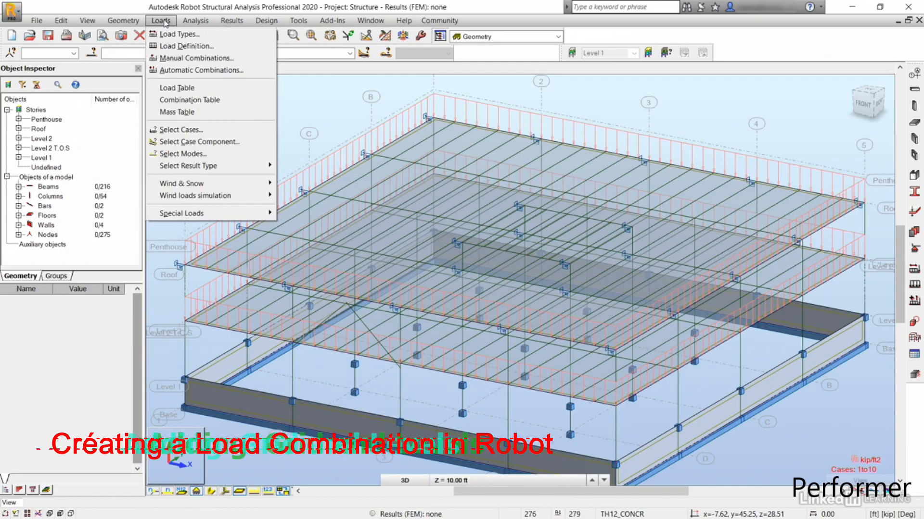
{"action": "left_click", "coordinate": [182, 71]}
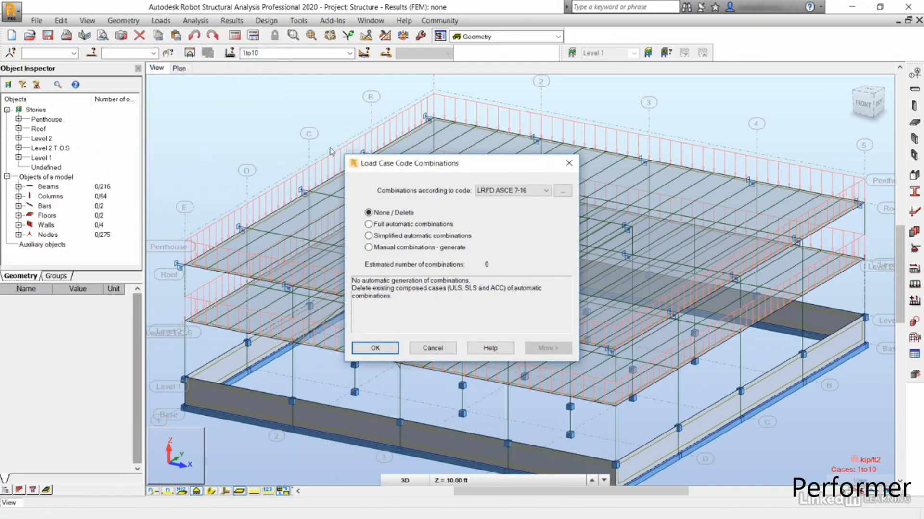
{"action": "left_click_drag", "start_coordinate": [398, 165], "coordinate": [284, 98]}
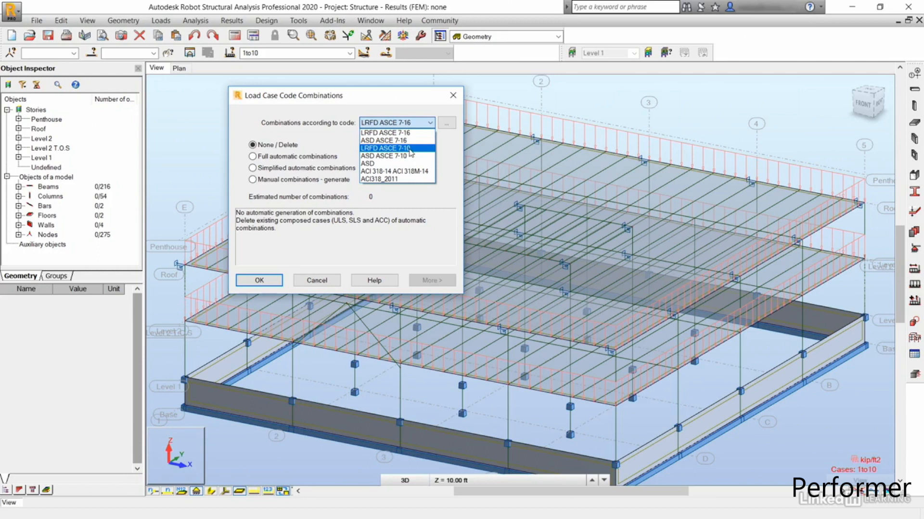
{"action": "left_click", "coordinate": [410, 149]}
{"action": "left_click", "coordinate": [298, 157]}
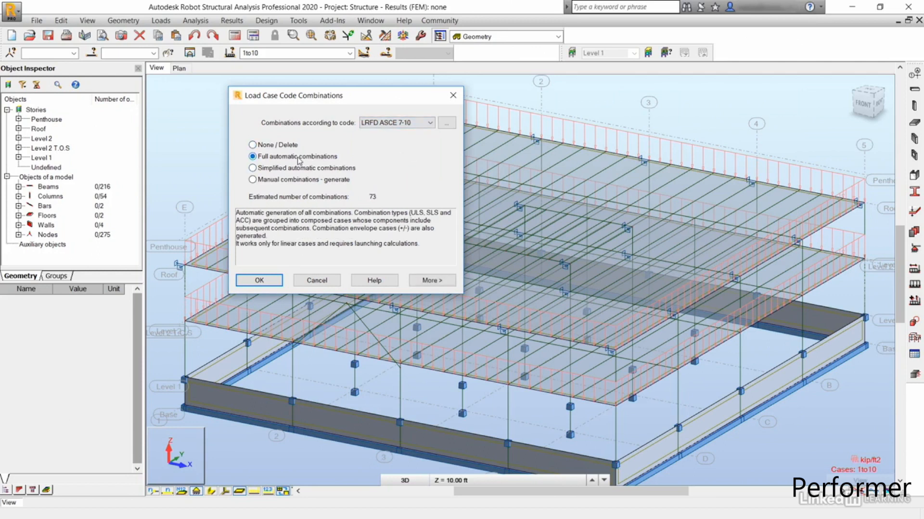
{"action": "left_click", "coordinate": [444, 282]}
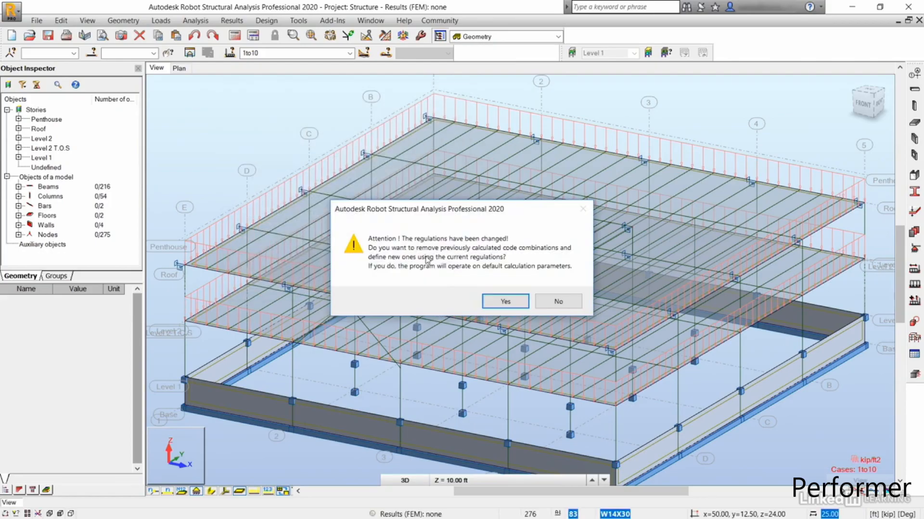
{"action": "left_click", "coordinate": [502, 301]}
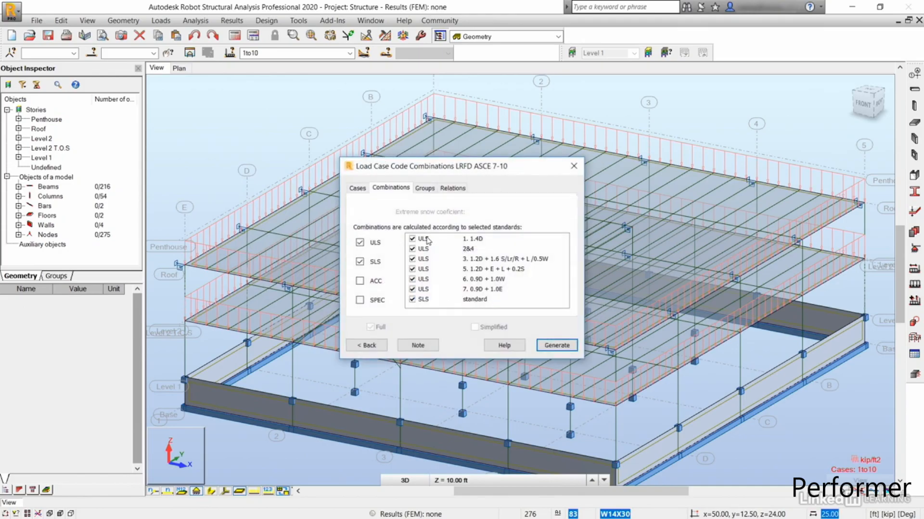
Step: Review the cases, combinations, groups and relations of the LRFD ASCE 7-10 setup and generate the load combinations
{"action": "left_click", "coordinate": [427, 189]}
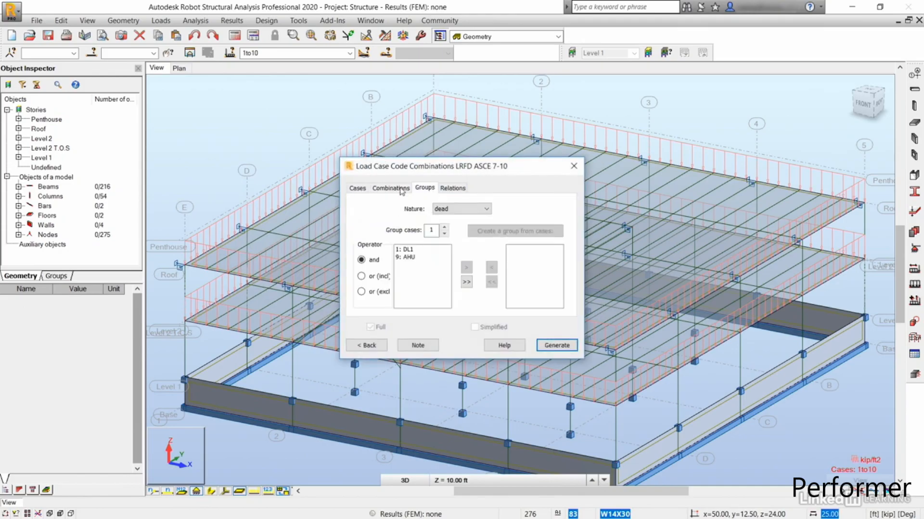
{"action": "left_click", "coordinate": [362, 190]}
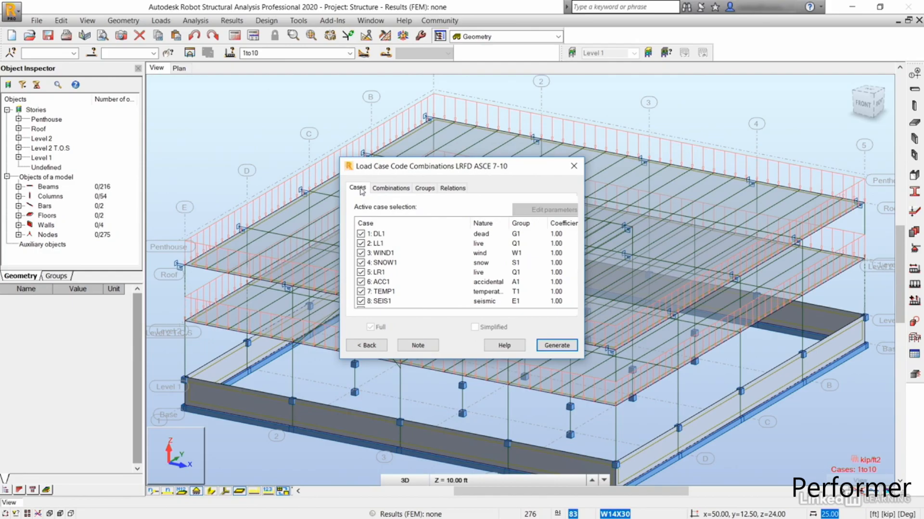
{"action": "left_click", "coordinate": [397, 190]}
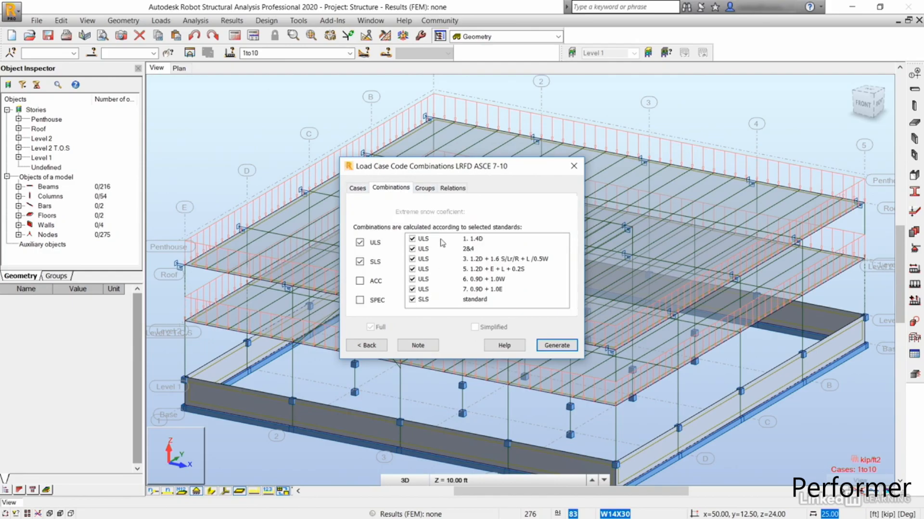
{"action": "left_click", "coordinate": [432, 191]}
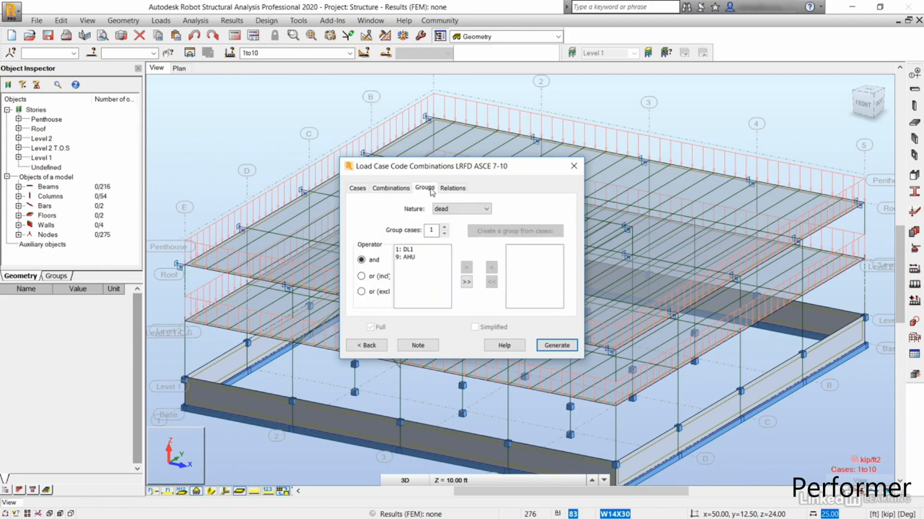
{"action": "left_click", "coordinate": [453, 188]}
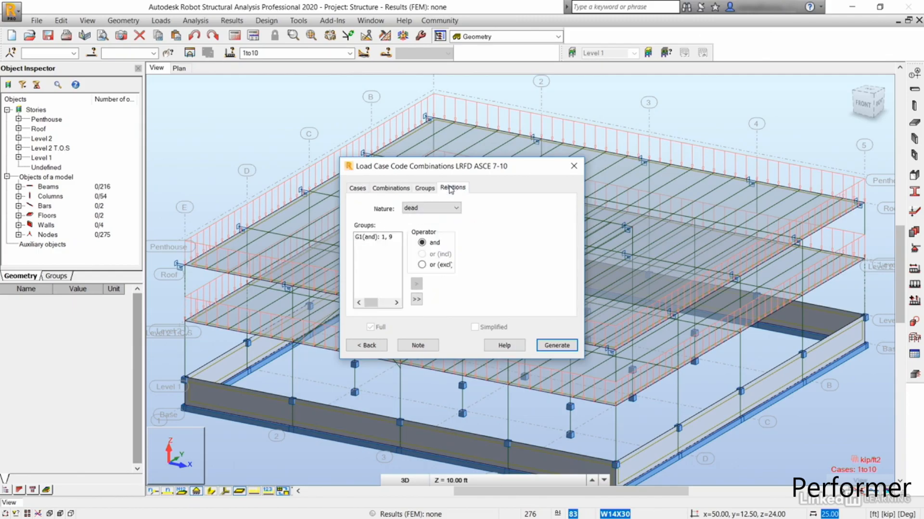
{"action": "left_click", "coordinate": [356, 190]}
{"action": "left_click", "coordinate": [397, 191]}
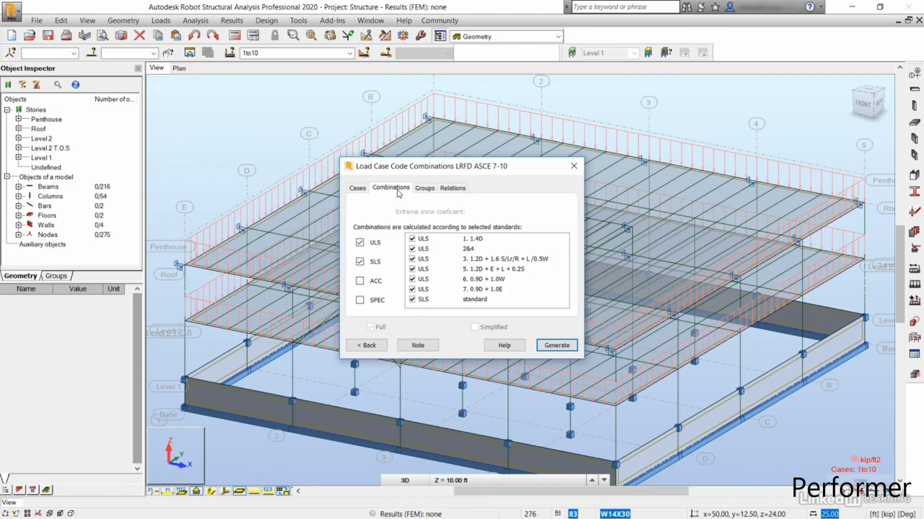
{"action": "left_click", "coordinate": [555, 346]}
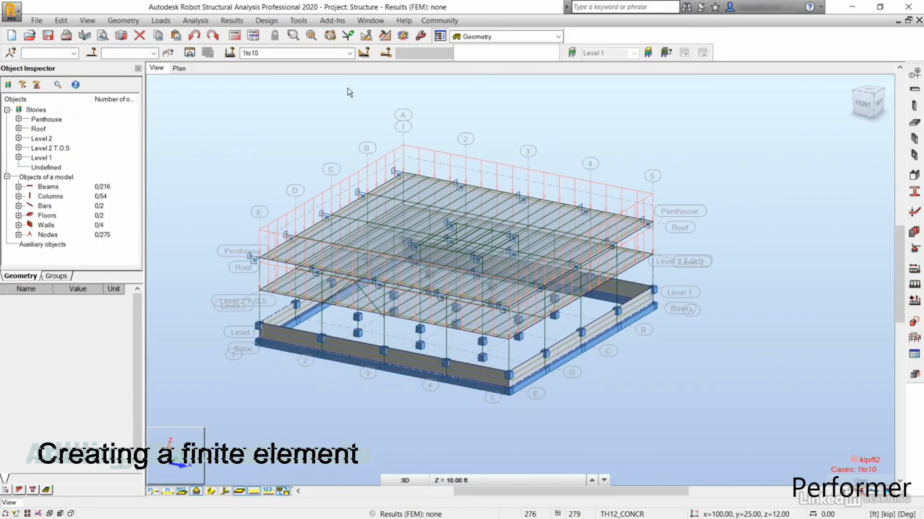
Step: Set the meshing options for all panels to complex mesh generation (Delaunay) with a 2 ft element size, accepting the advanced options
{"action": "left_click", "coordinate": [386, 36]}
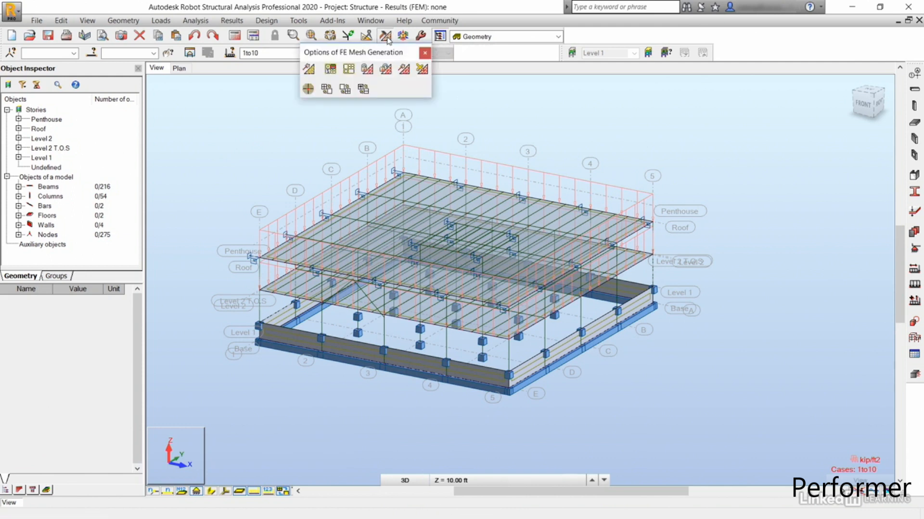
{"action": "left_click", "coordinate": [348, 69]}
{"action": "left_click_drag", "start_coordinate": [434, 217], "coordinate": [360, 113]}
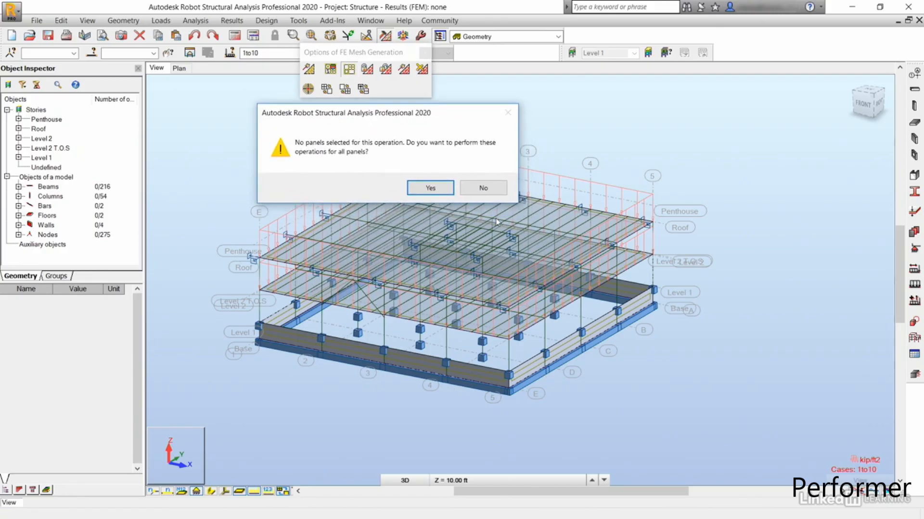
{"action": "left_click", "coordinate": [426, 188]}
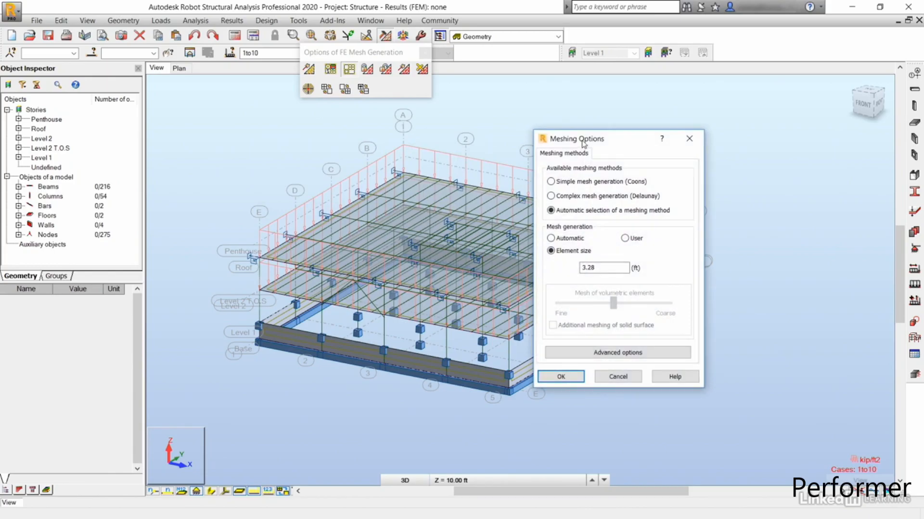
{"action": "left_click_drag", "start_coordinate": [583, 144], "coordinate": [529, 119]}
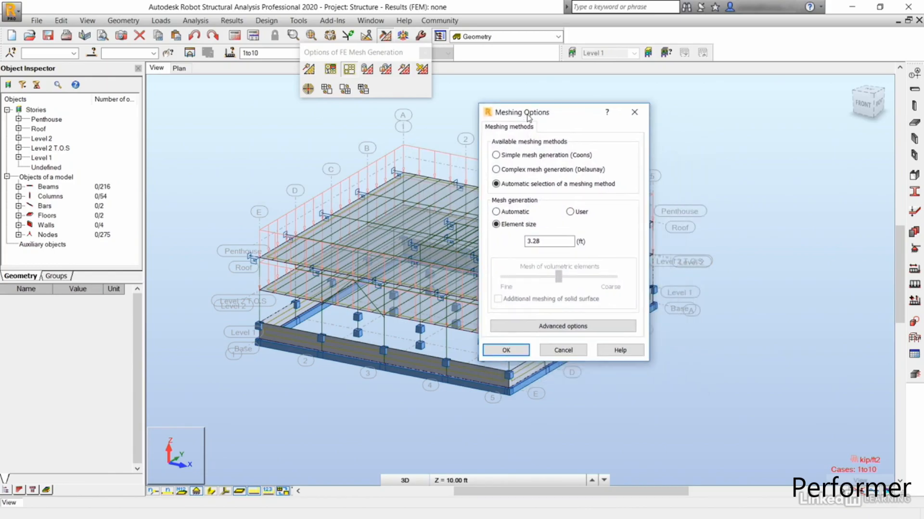
{"action": "left_click", "coordinate": [524, 172]}
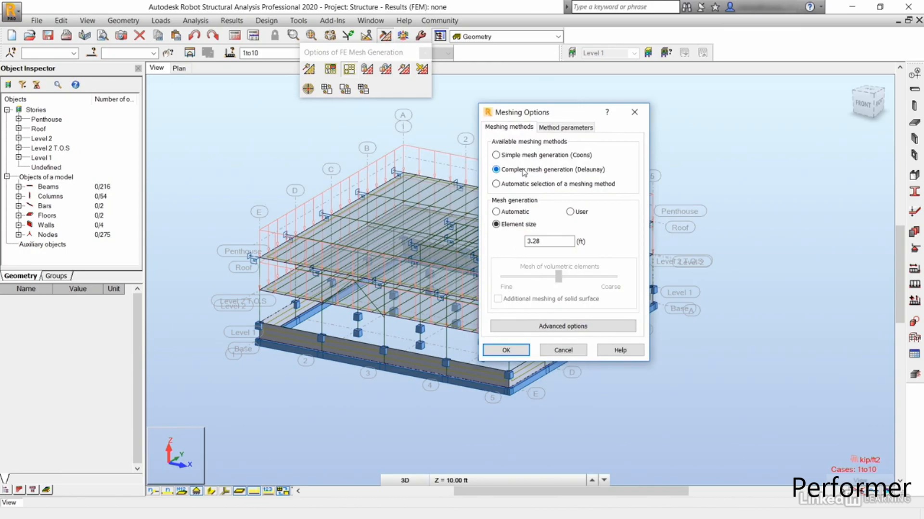
{"action": "left_click", "coordinate": [510, 227]}
{"action": "double_click", "coordinate": [551, 242]}
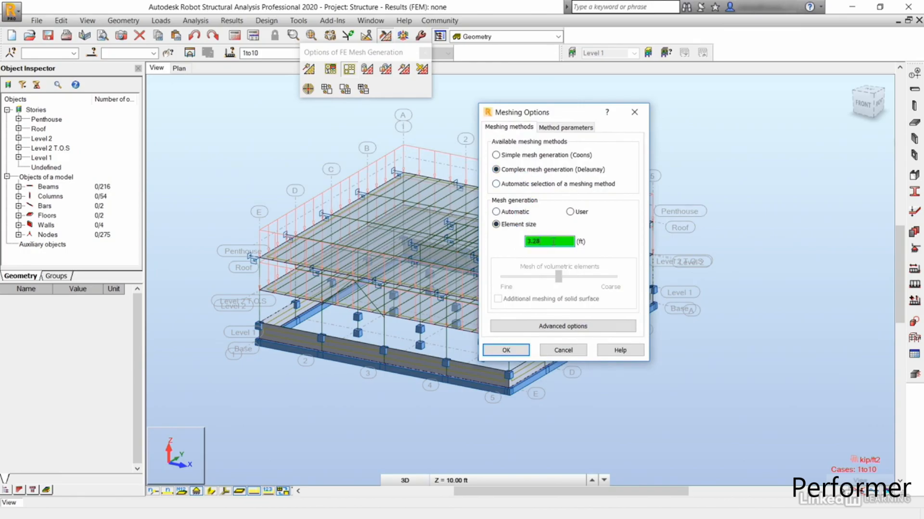
{"action": "type", "text": "2"}
{"action": "key", "text": "Tab"}
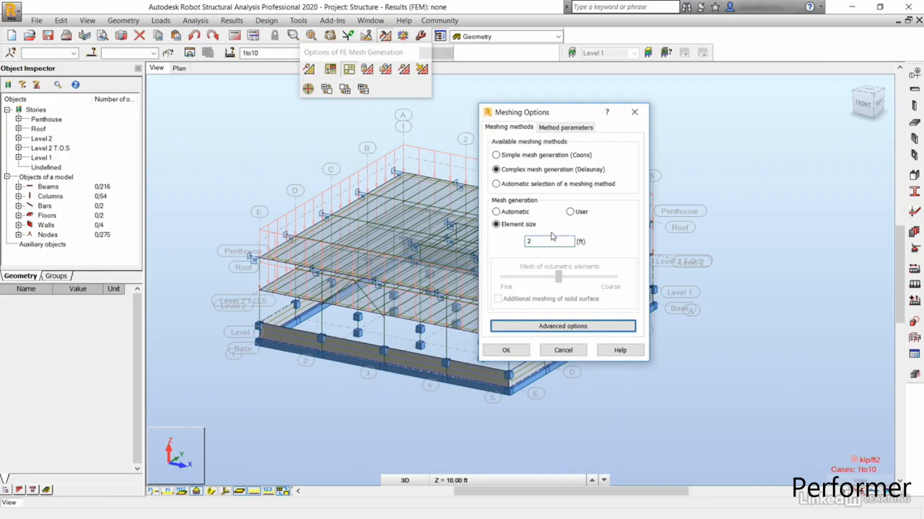
{"action": "left_click", "coordinate": [556, 330]}
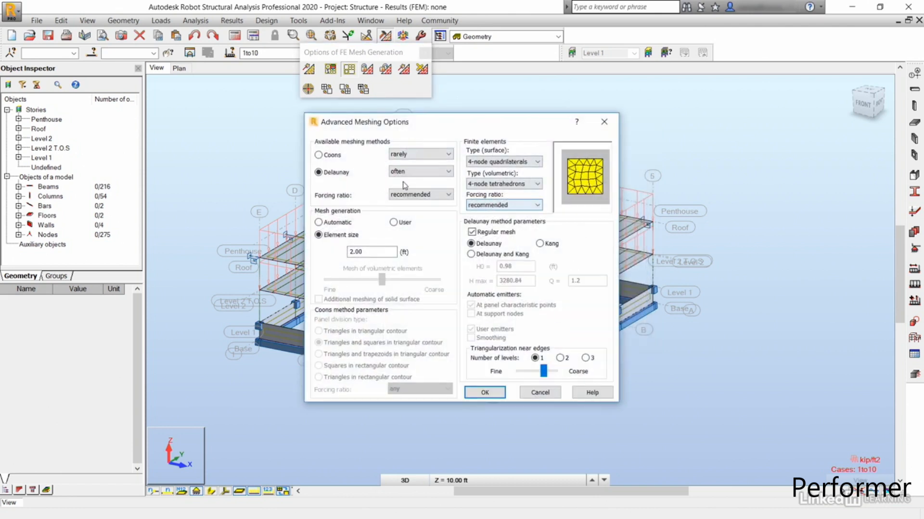
{"action": "left_click", "coordinate": [485, 393]}
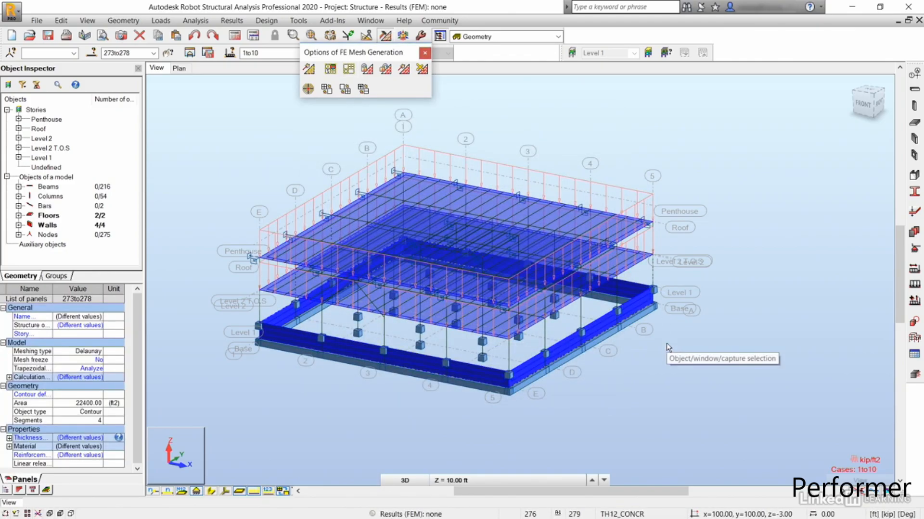
Step: Generate the finite element mesh for the floor and wall panels and inspect it around the Level 2 floor corner
{"action": "left_click", "coordinate": [308, 71]}
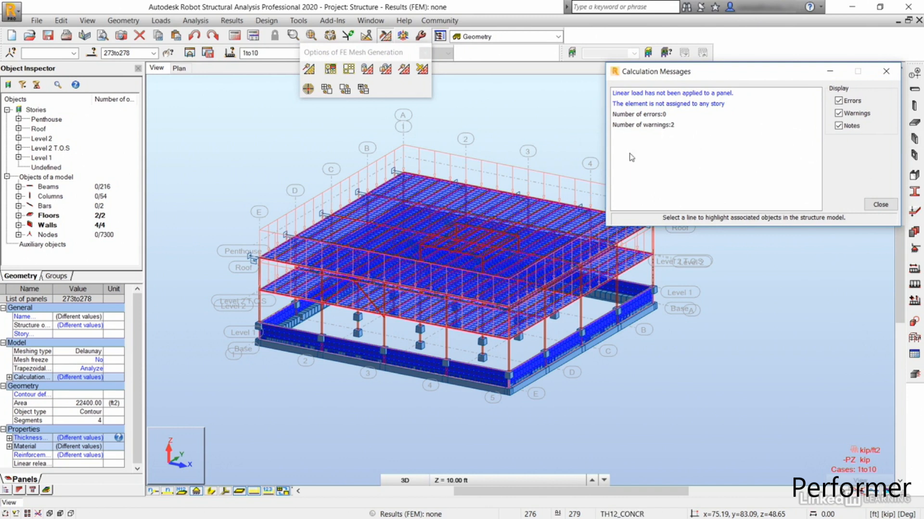
{"action": "left_click", "coordinate": [876, 206]}
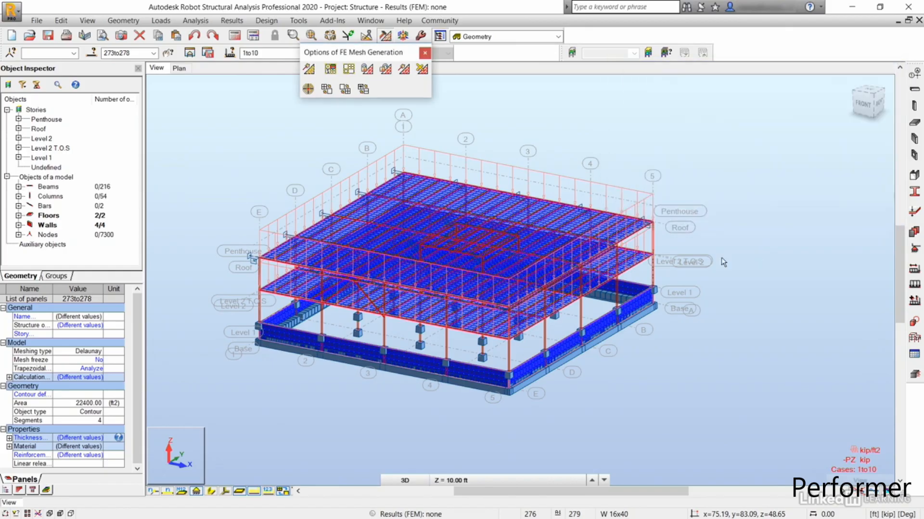
{"action": "middle_click_drag", "start_coordinate": [643, 263], "coordinate": [586, 274]}
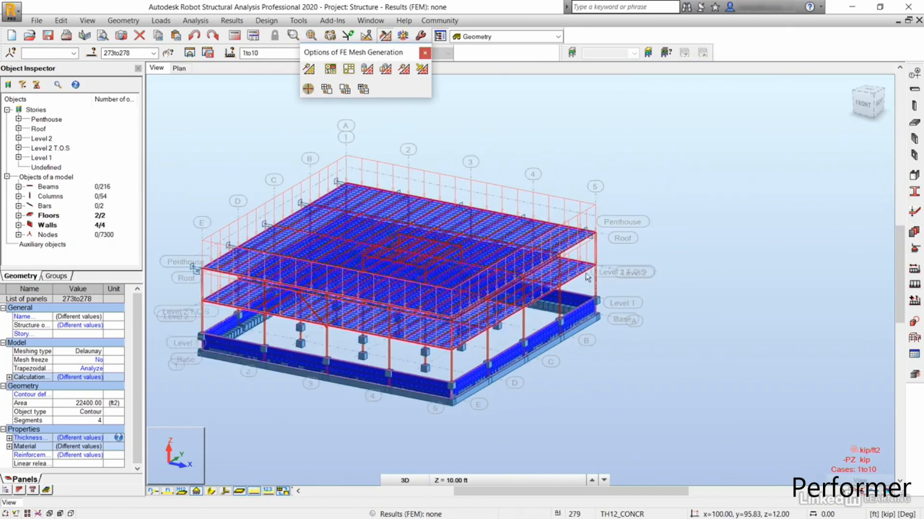
{"action": "scroll", "coordinate": [587, 278], "scroll_direction": "up", "scroll_amount": 10}
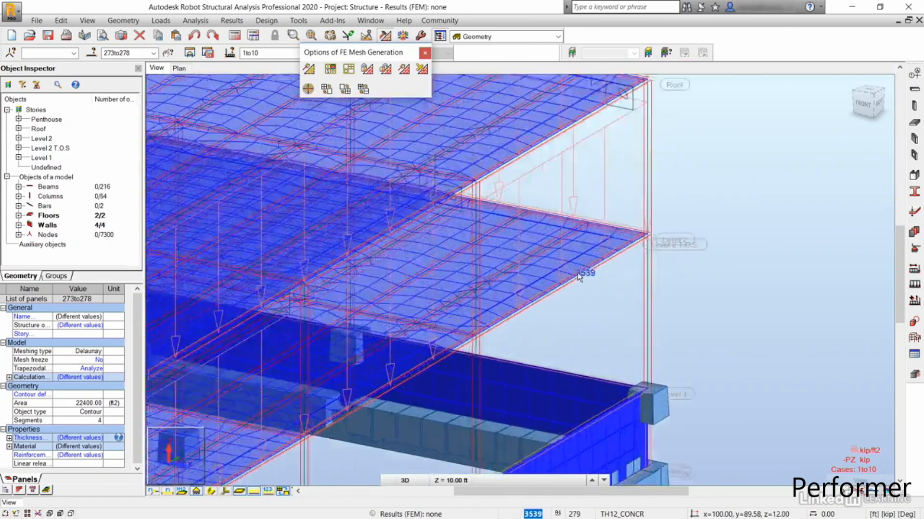
{"action": "scroll", "coordinate": [577, 273], "scroll_direction": "up", "scroll_amount": 10}
{"action": "middle_click_drag", "start_coordinate": [538, 257], "coordinate": [511, 256], "text": "shift"}
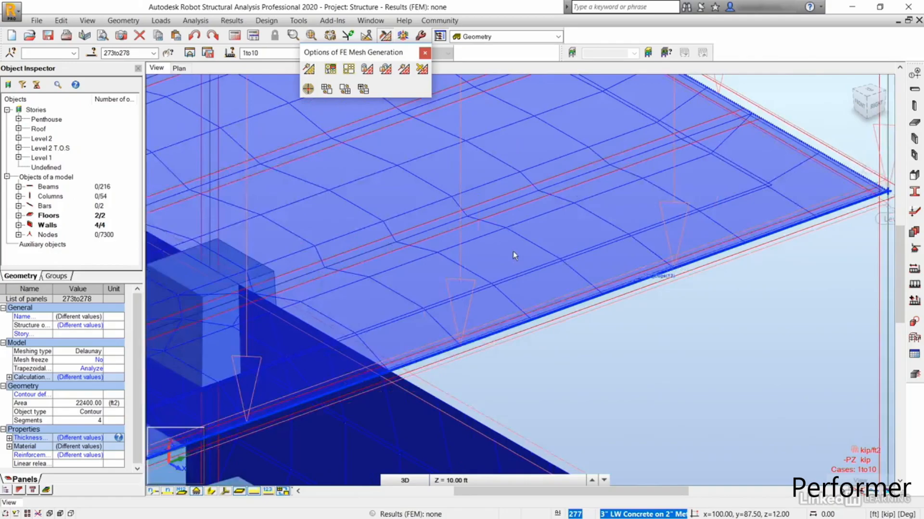
{"action": "scroll", "coordinate": [557, 240], "scroll_direction": "down", "scroll_amount": 8}
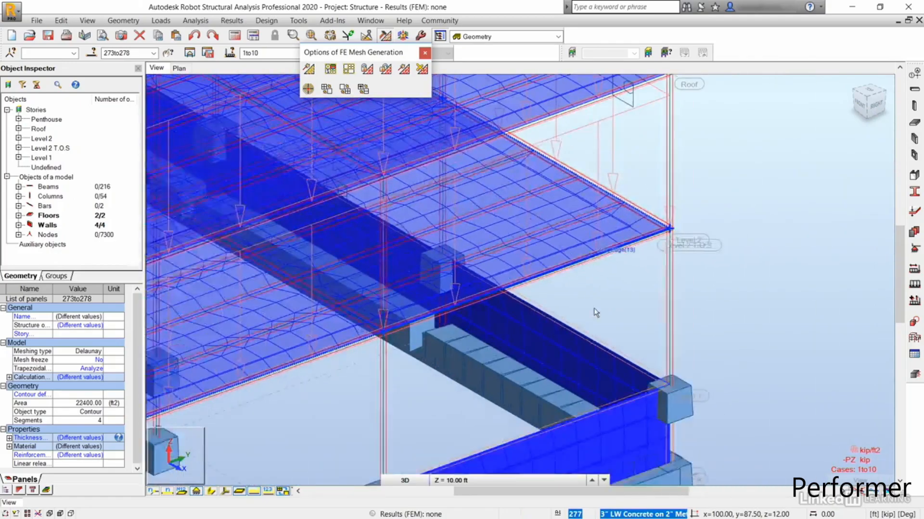
{"action": "scroll", "coordinate": [596, 313], "scroll_direction": "down", "scroll_amount": 6}
{"action": "mouse_move", "coordinate": [591, 292]}
{"action": "middle_mouse_down", "text": "shift"}
{"action": "mouse_move", "coordinate": [548, 291]}
{"action": "mouse_move", "coordinate": [586, 296]}
{"action": "middle_mouse_up", "text": "shift"}
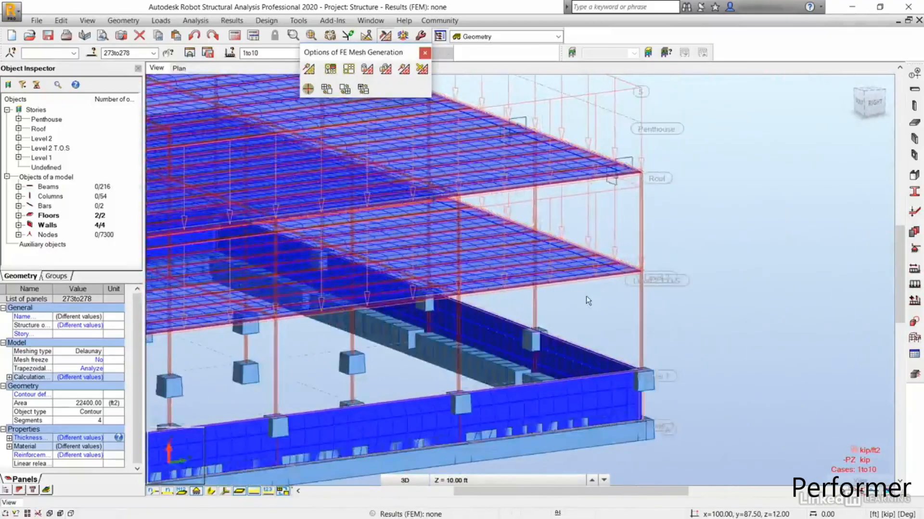
Step: Inspect the meshed walls and floors, close the FE mesh generation options, and clear the panel selection
{"action": "scroll", "coordinate": [586, 297], "scroll_direction": "down", "scroll_amount": 3}
{"action": "middle_click_drag", "start_coordinate": [472, 407], "coordinate": [564, 362]}
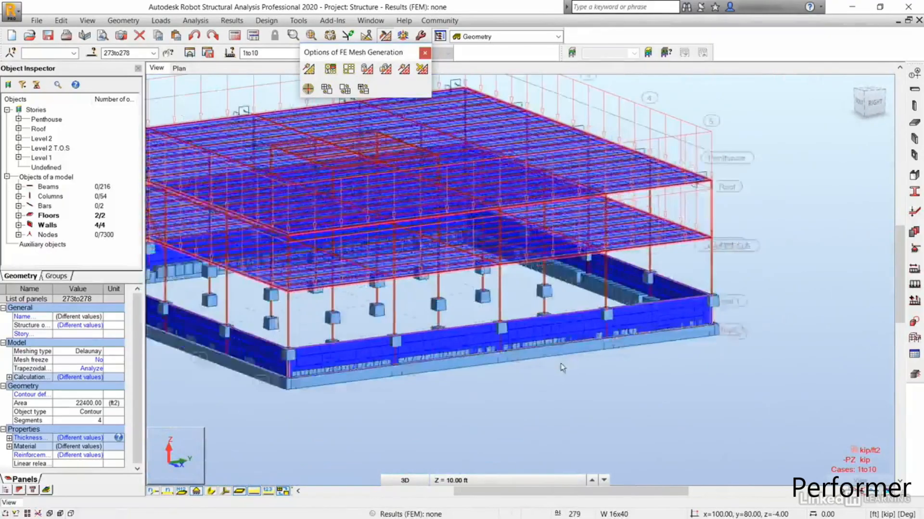
{"action": "scroll", "coordinate": [562, 368], "scroll_direction": "up", "scroll_amount": 2}
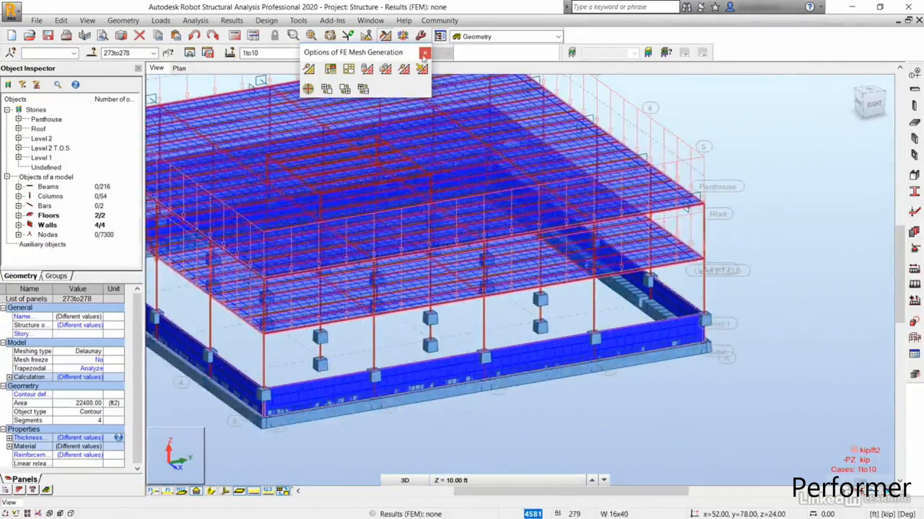
{"action": "left_click", "coordinate": [424, 53]}
{"action": "left_click", "coordinate": [759, 377]}
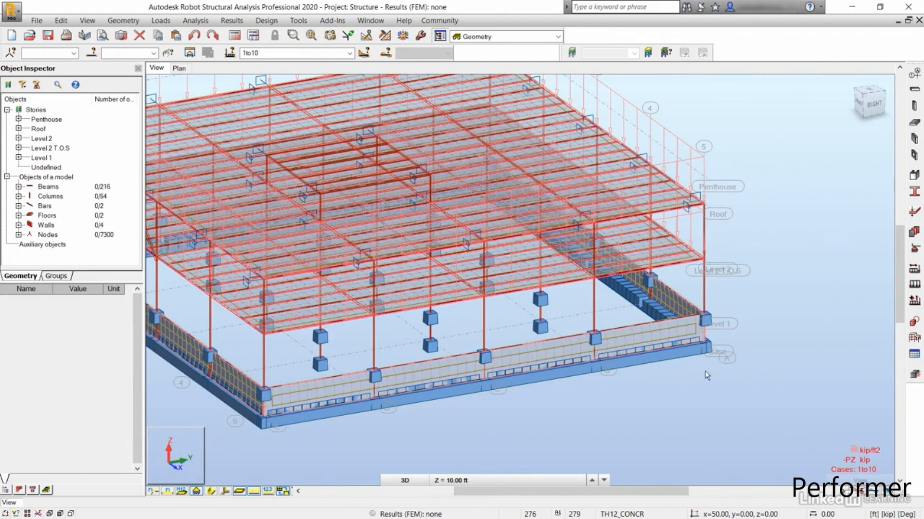
{"action": "middle_click_drag", "start_coordinate": [733, 301], "coordinate": [741, 302], "text": "shift"}
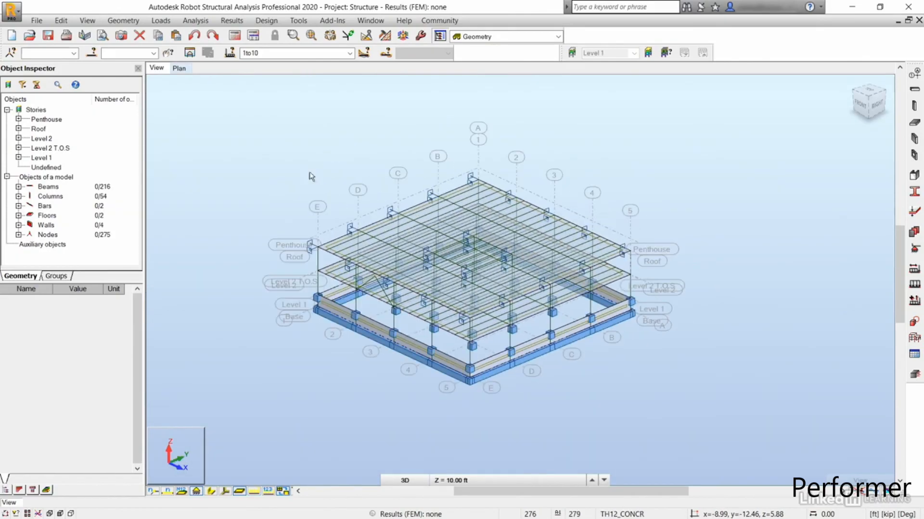
Step: Enable the display of load symbols in the Standard display template and apply it to the 3D view
{"action": "scroll", "coordinate": [487, 351], "scroll_direction": "up", "scroll_amount": 5}
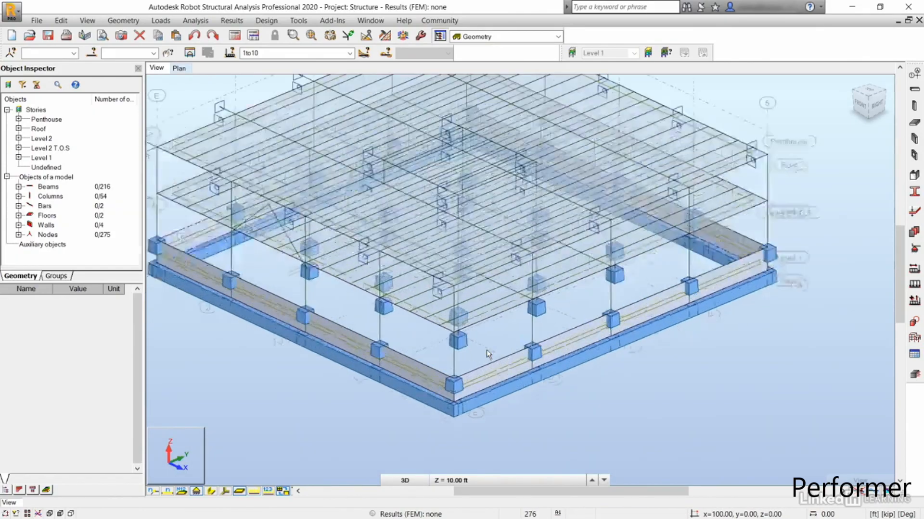
{"action": "scroll", "coordinate": [483, 325], "scroll_direction": "down", "scroll_amount": 3}
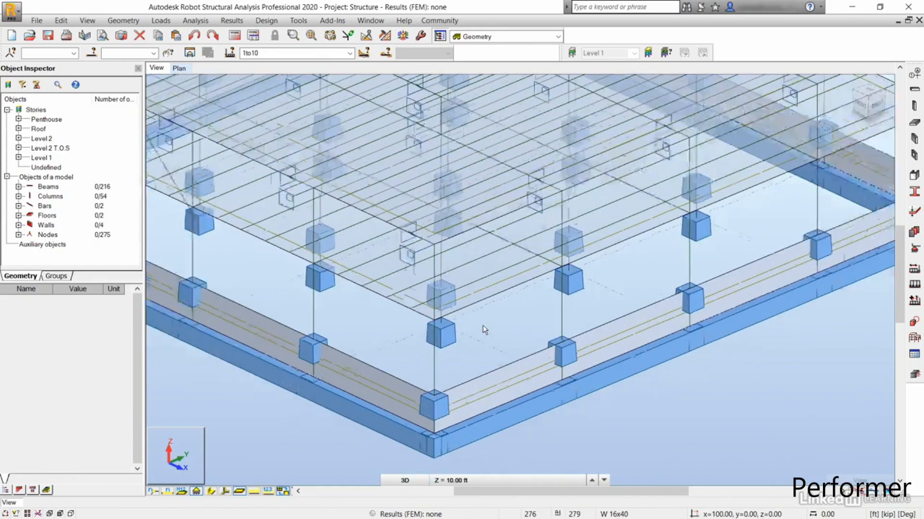
{"action": "scroll", "coordinate": [484, 326], "scroll_direction": "down", "scroll_amount": 4}
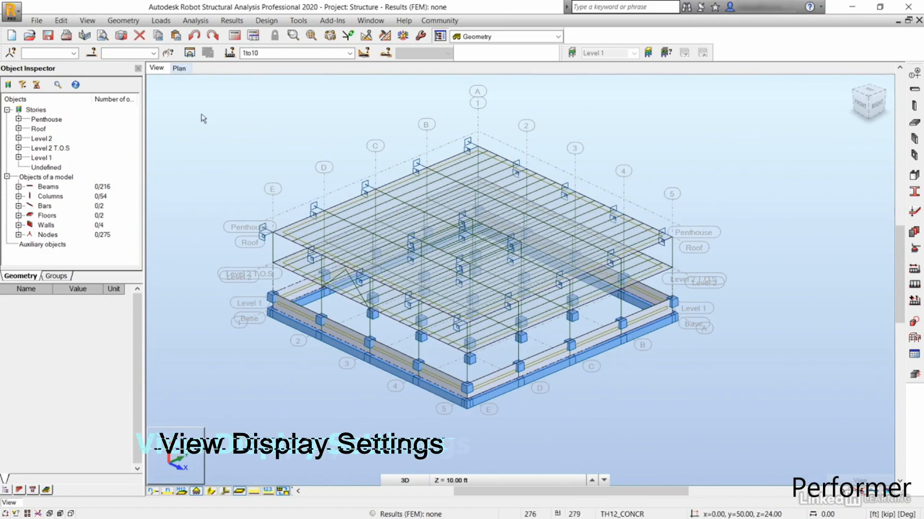
{"action": "left_click", "coordinate": [95, 22]}
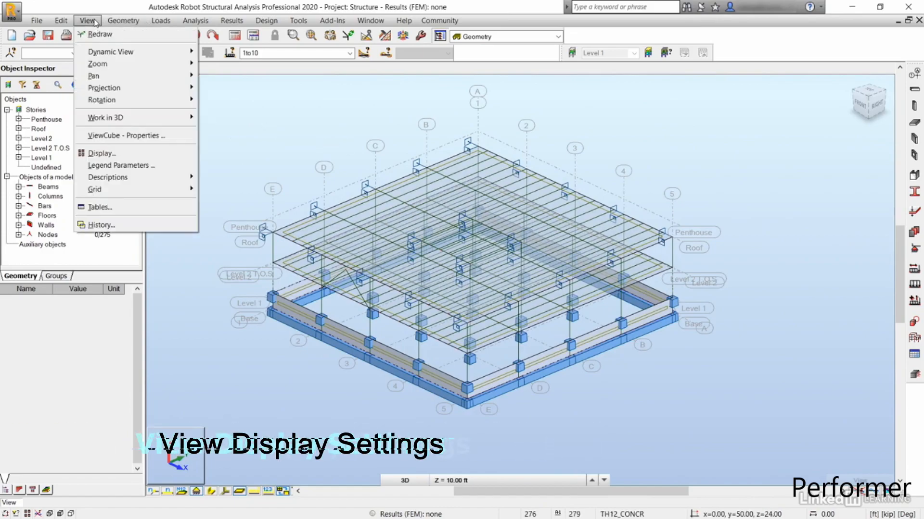
{"action": "left_click", "coordinate": [103, 155]}
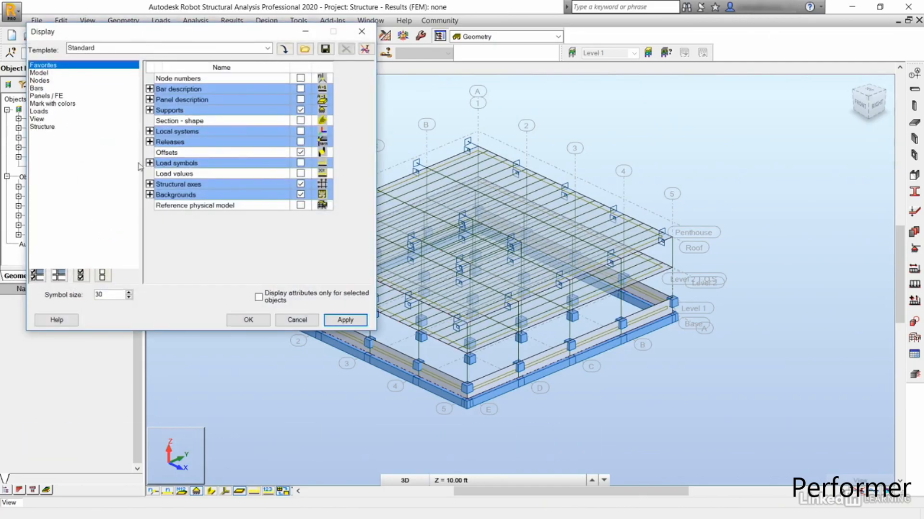
{"action": "left_click", "coordinate": [301, 164]}
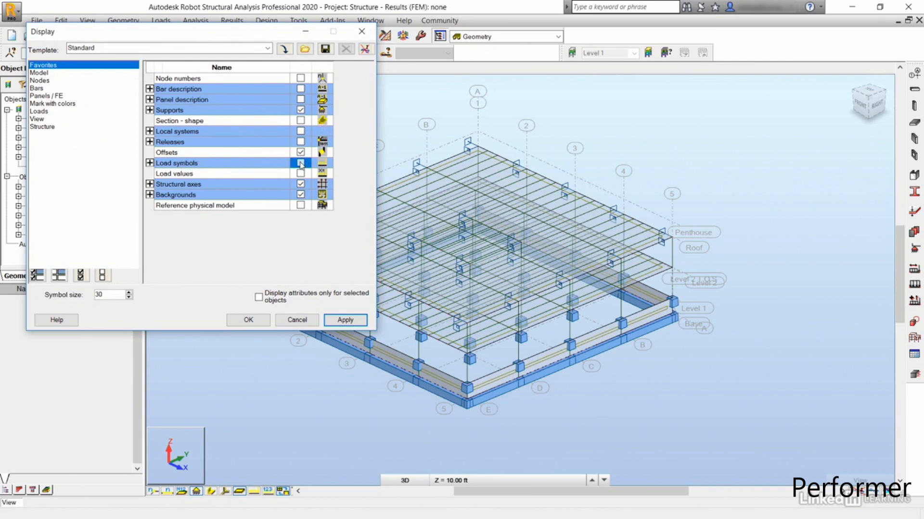
{"action": "left_click", "coordinate": [345, 320]}
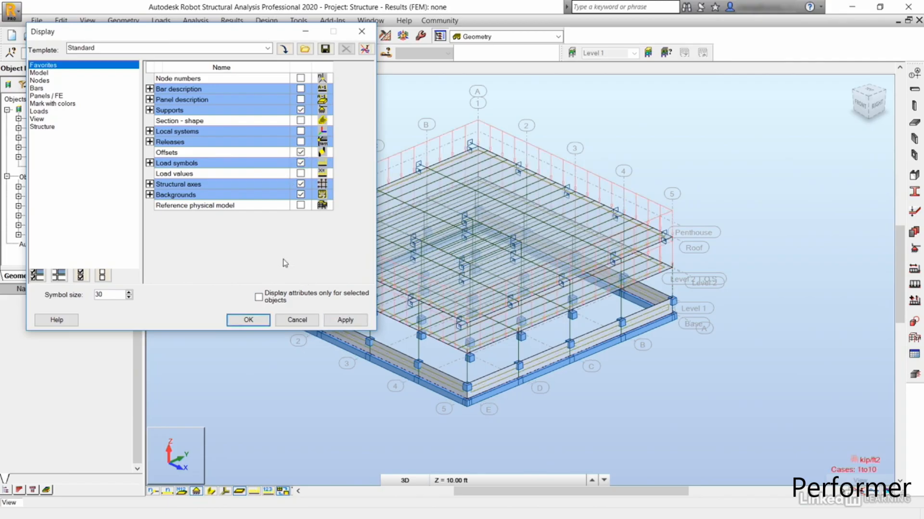
{"action": "left_click", "coordinate": [249, 320]}
Step: Expand the model's beam list, select beam 52 to review its properties, and clear the selection
{"action": "middle_click_drag", "start_coordinate": [268, 392], "coordinate": [283, 377], "text": "shift"}
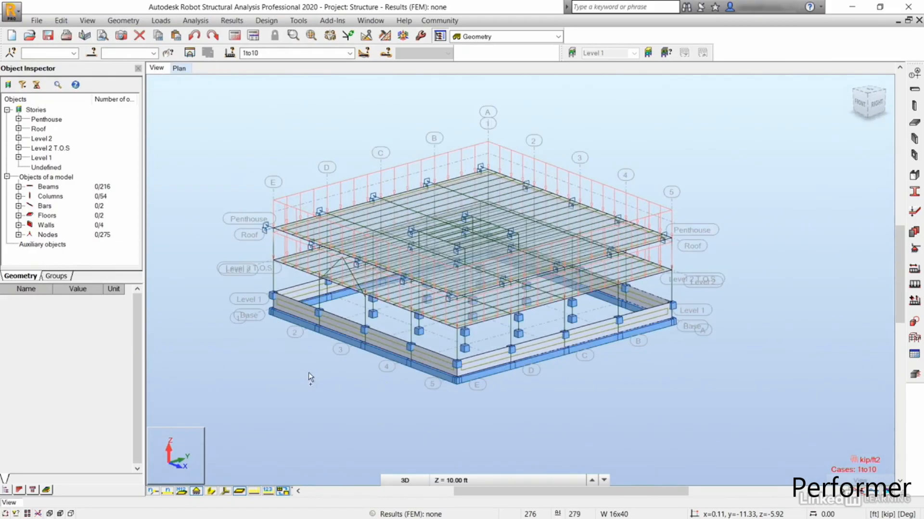
{"action": "left_click_drag", "start_coordinate": [367, 383], "coordinate": [340, 360]}
{"action": "middle_click_drag", "start_coordinate": [340, 361], "coordinate": [310, 369], "text": "shift"}
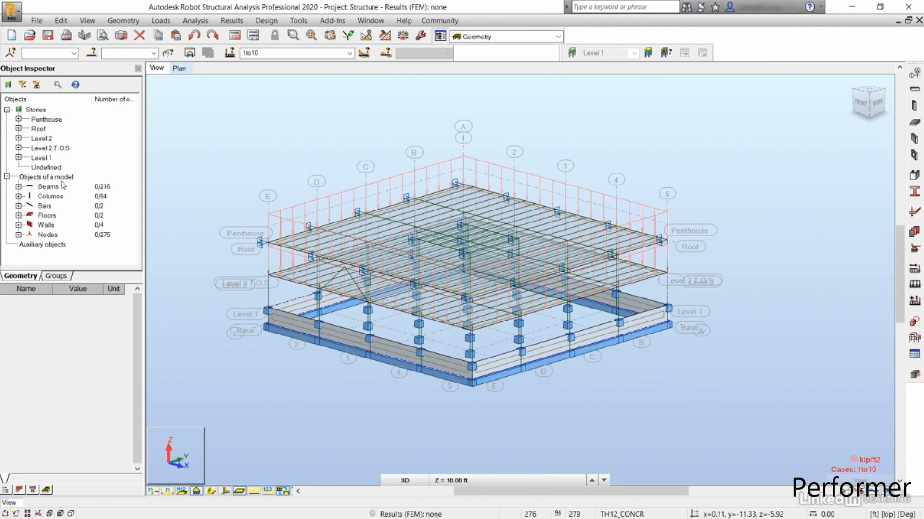
{"action": "left_click", "coordinate": [19, 186]}
{"action": "left_click", "coordinate": [48, 209]}
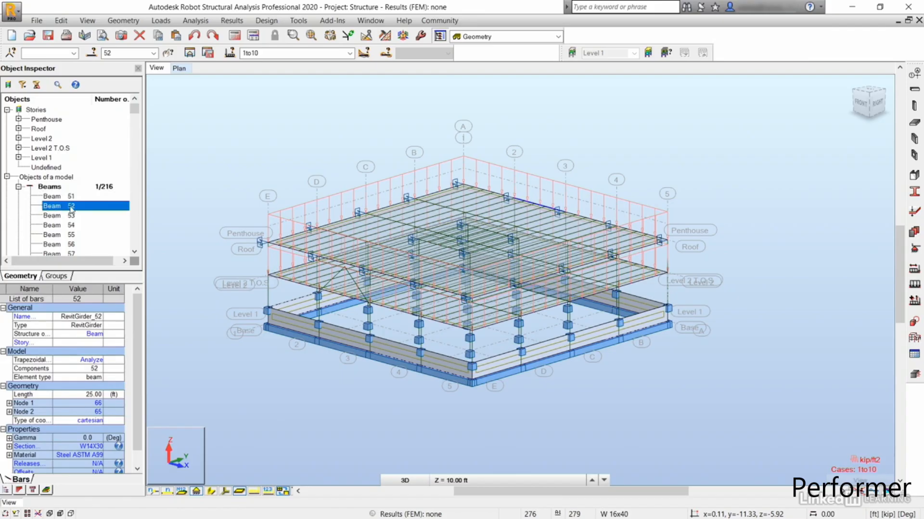
{"action": "left_click", "coordinate": [202, 147]}
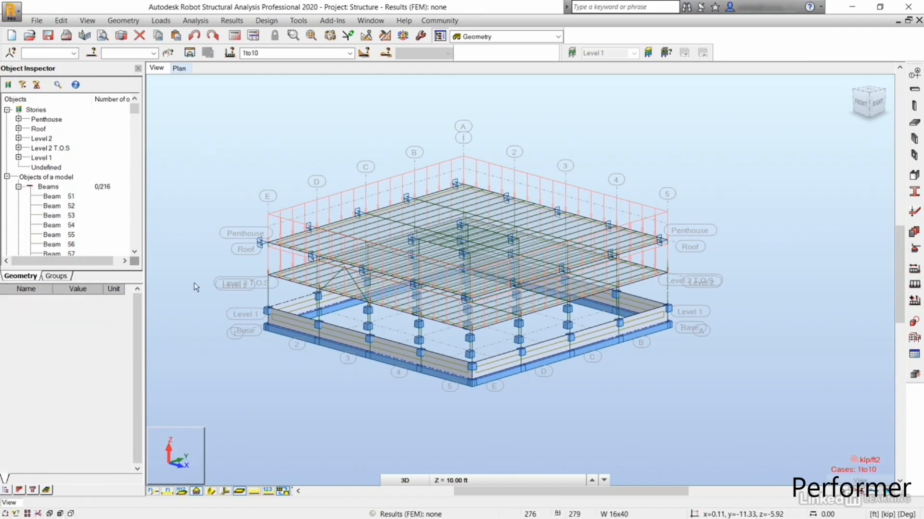
Step: Examine the braced bay, select the Level 2 floor panel to review its properties, and clear the selection
{"action": "scroll", "coordinate": [345, 318], "scroll_direction": "up", "scroll_amount": 10}
{"action": "middle_click_drag", "start_coordinate": [316, 278], "coordinate": [324, 328]}
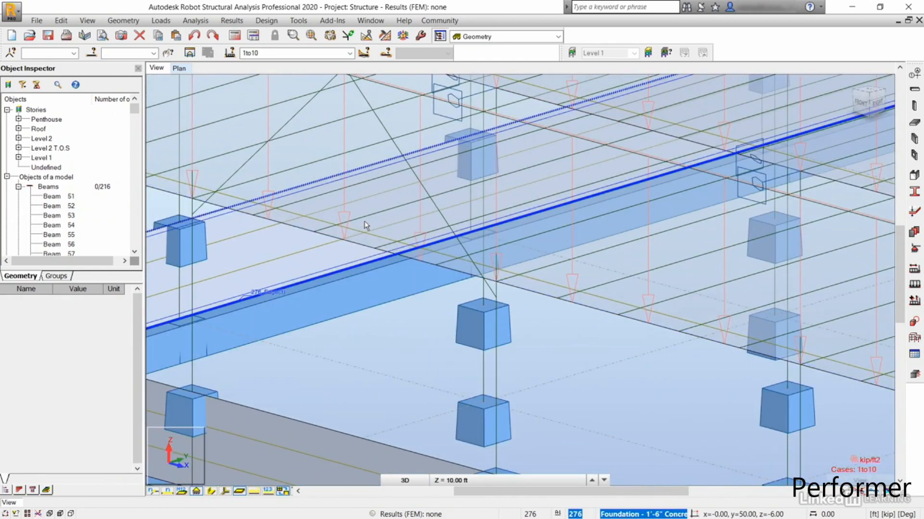
{"action": "scroll", "coordinate": [364, 224], "scroll_direction": "down", "scroll_amount": 2}
{"action": "middle_click_drag", "start_coordinate": [294, 193], "coordinate": [464, 299]}
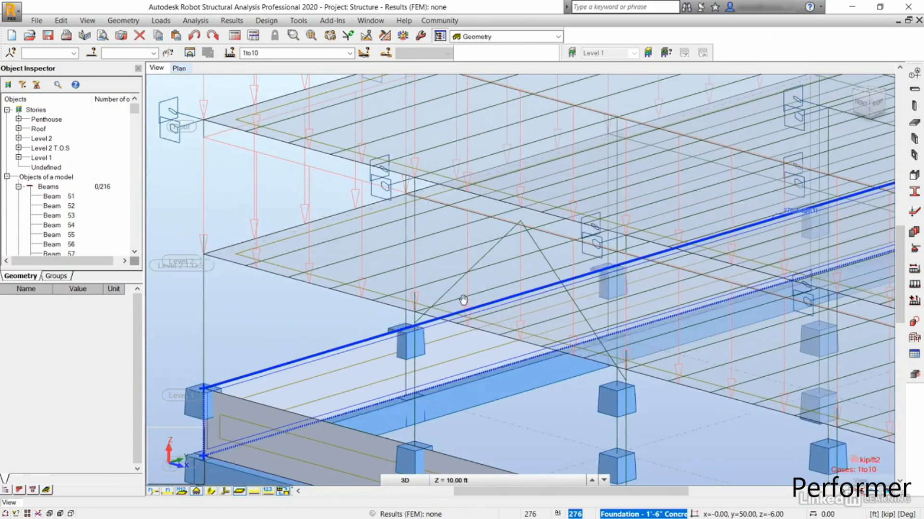
{"action": "left_click", "coordinate": [249, 244]}
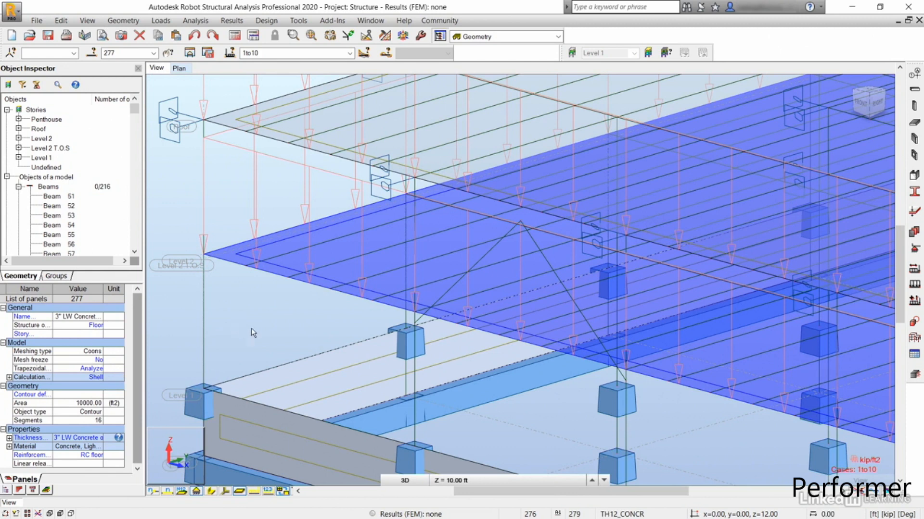
{"action": "middle_click_drag", "start_coordinate": [256, 329], "coordinate": [249, 297]}
{"action": "left_click", "coordinate": [250, 296]}
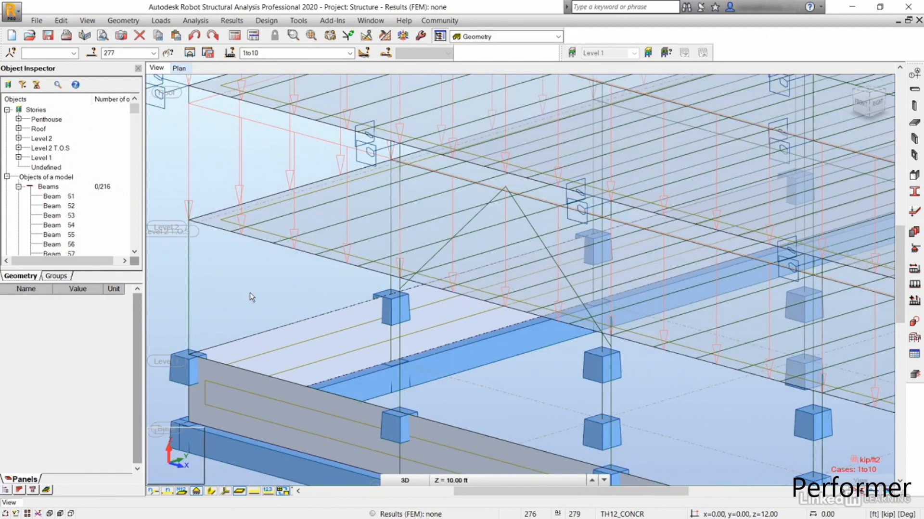
{"action": "scroll", "coordinate": [249, 291], "scroll_direction": "down", "scroll_amount": 5}
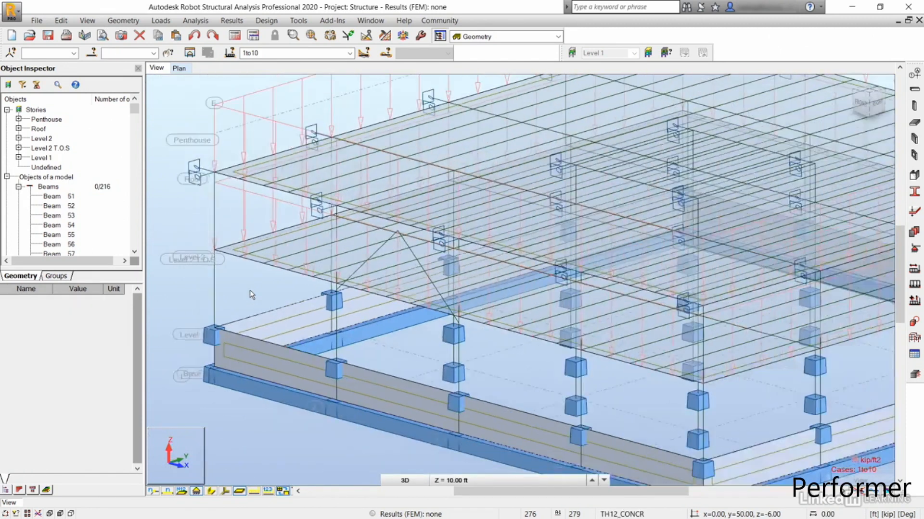
{"action": "middle_click_drag", "start_coordinate": [617, 321], "coordinate": [550, 325]}
{"action": "scroll", "coordinate": [521, 318], "scroll_direction": "down", "scroll_amount": 1}
{"action": "middle_click_drag", "start_coordinate": [475, 326], "coordinate": [458, 320]}
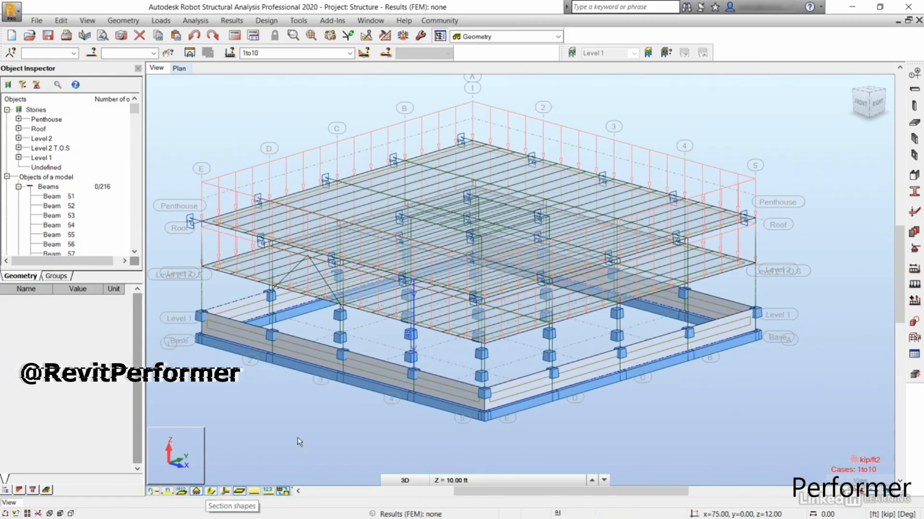
Step: Display the section shapes of the structural members and view the model in 3D
{"action": "left_click", "coordinate": [211, 492]}
{"action": "mouse_move", "coordinate": [282, 424]}
{"action": "middle_mouse_down", "text": "shift"}
{"action": "mouse_move", "coordinate": [302, 437]}
{"action": "mouse_move", "coordinate": [316, 418]}
{"action": "mouse_move", "coordinate": [278, 423]}
{"action": "middle_mouse_up", "text": "shift"}
{"action": "mouse_move", "coordinate": [432, 435]}
{"action": "middle_mouse_down", "text": "shift"}
{"action": "mouse_move", "coordinate": [423, 431]}
{"action": "mouse_move", "coordinate": [431, 437]}
{"action": "middle_mouse_up", "text": "shift"}
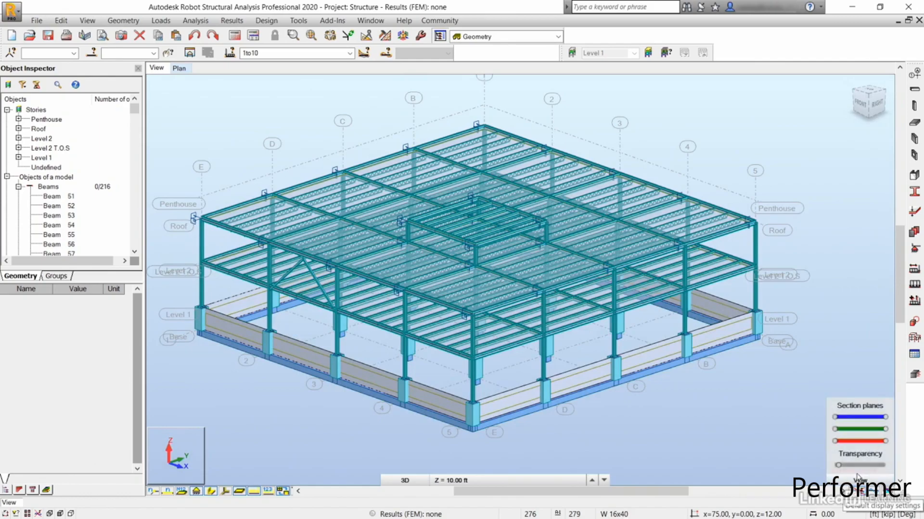
Step: Apply the default display settings and preview the structure presentation with materials, shadow and ground, closing it when done
{"action": "left_click", "coordinate": [860, 493]}
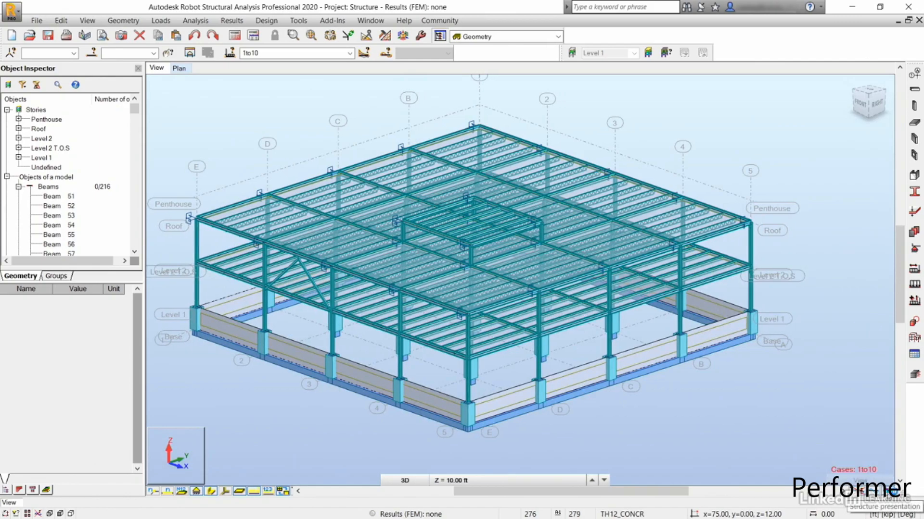
{"action": "left_click", "coordinate": [871, 494]}
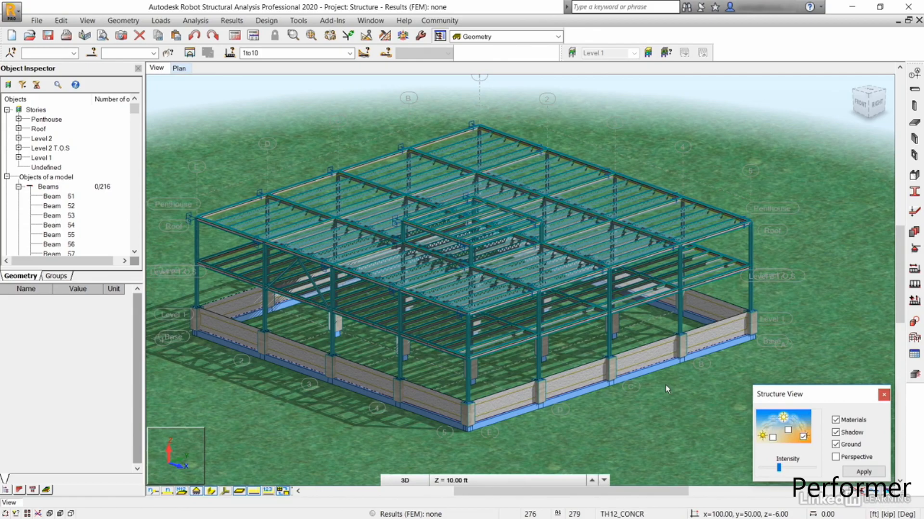
{"action": "left_click", "coordinate": [882, 395]}
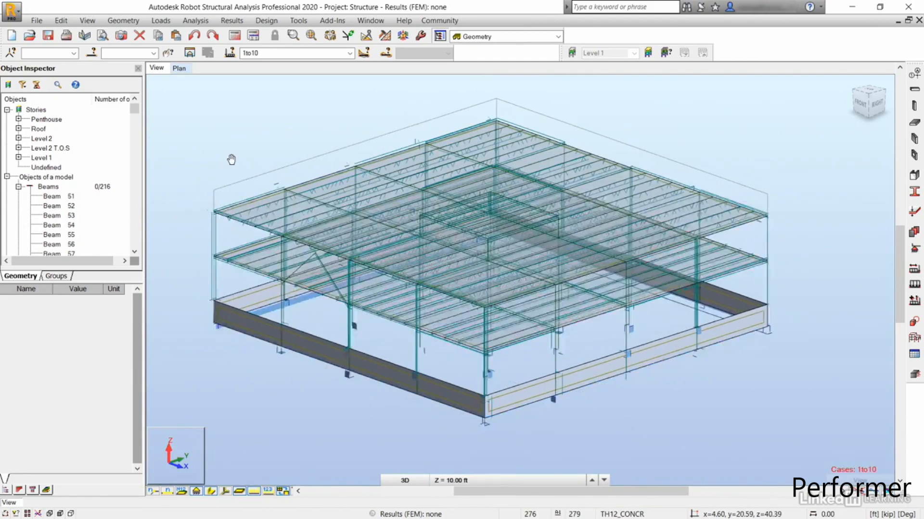
Step: Check the model's groups, review the Penthouse story's properties, and expand its objects down to the beams
{"action": "left_click", "coordinate": [57, 276]}
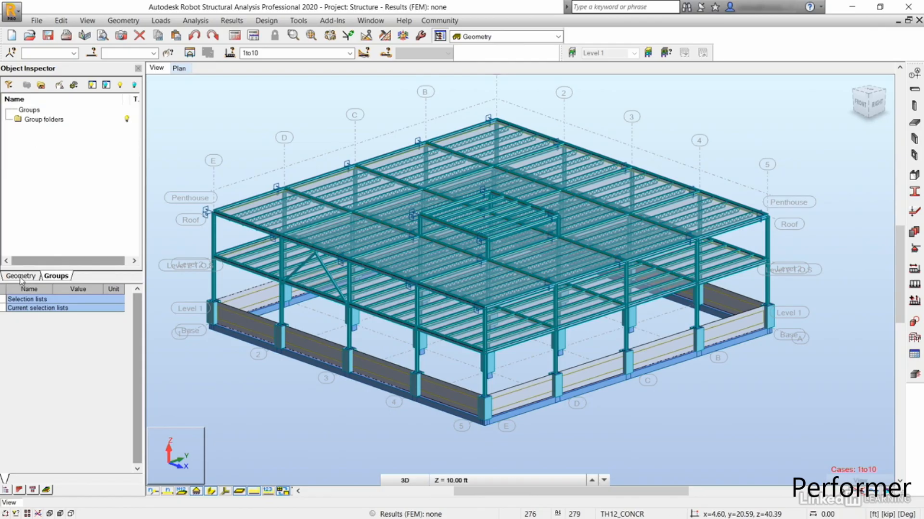
{"action": "left_click", "coordinate": [21, 276]}
{"action": "left_click", "coordinate": [43, 120]}
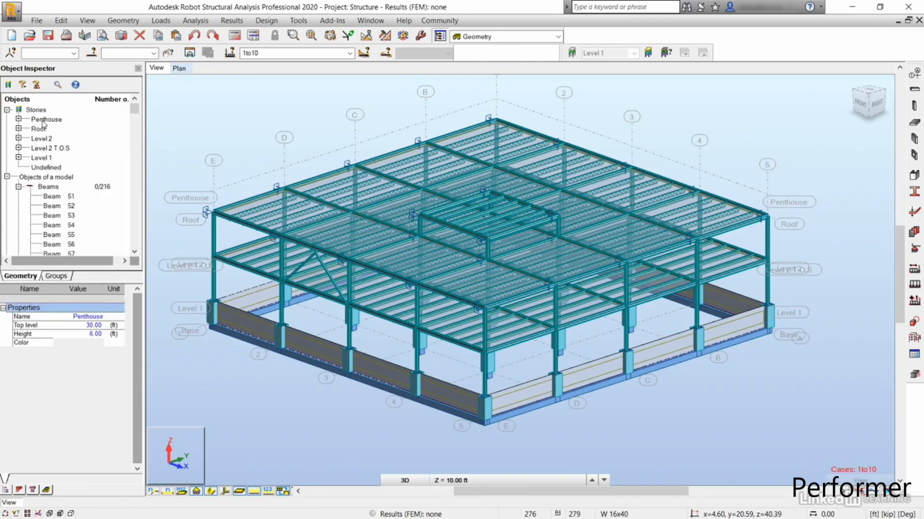
{"action": "left_click", "coordinate": [19, 119]}
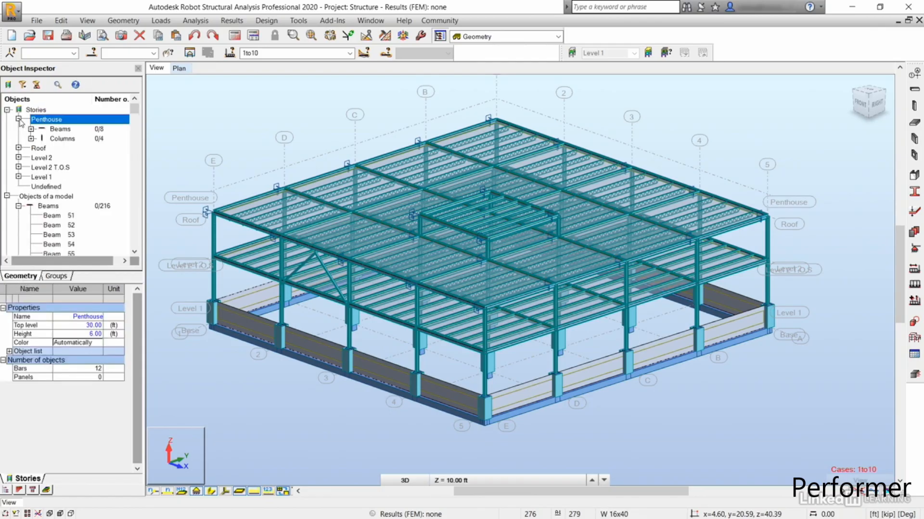
{"action": "left_click", "coordinate": [31, 130]}
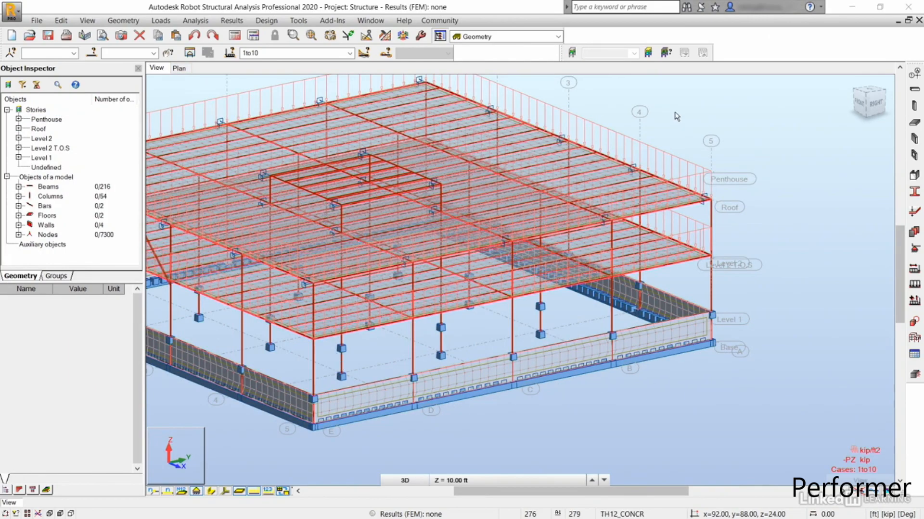
Step: Review the analysis types of the load cases and the available analysis type options for DL1, leaving its type as is
{"action": "middle_click_drag", "start_coordinate": [676, 117], "coordinate": [765, 169]}
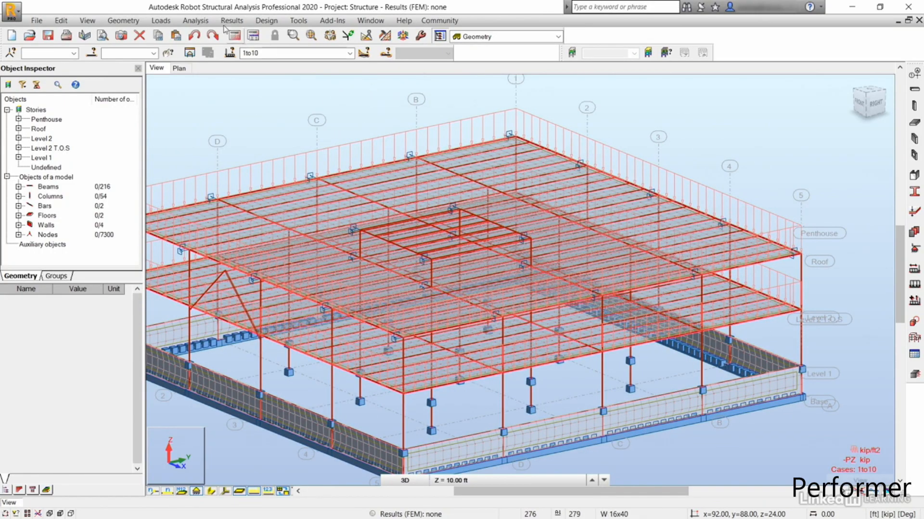
{"action": "left_click", "coordinate": [187, 21]}
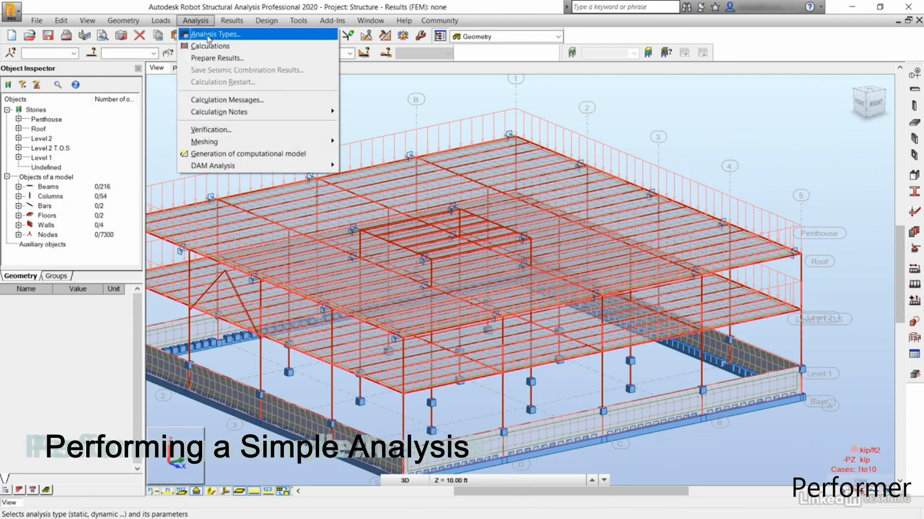
{"action": "left_click", "coordinate": [209, 35]}
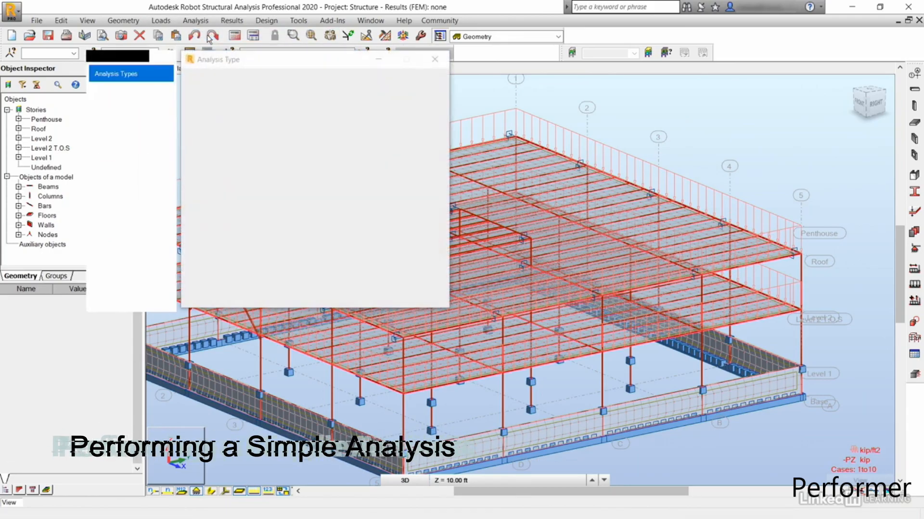
{"action": "left_click_drag", "start_coordinate": [273, 64], "coordinate": [341, 44]}
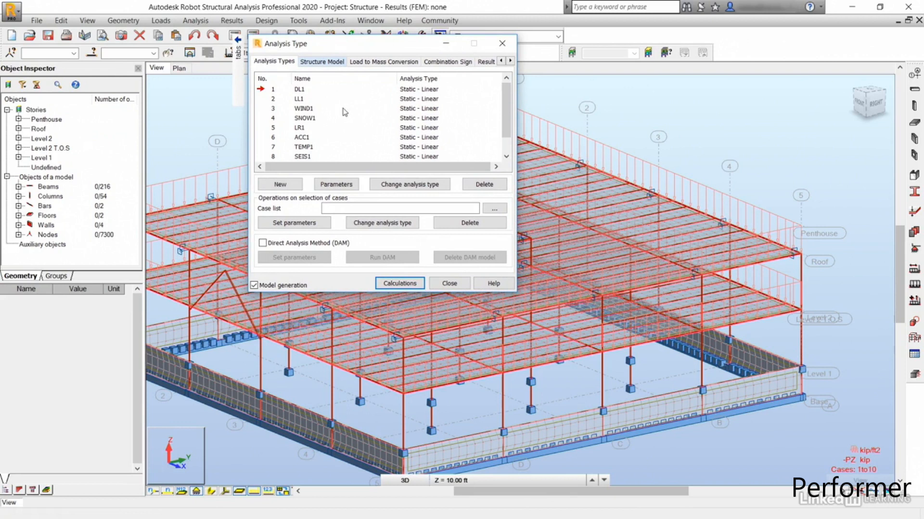
{"action": "left_click", "coordinate": [401, 185]}
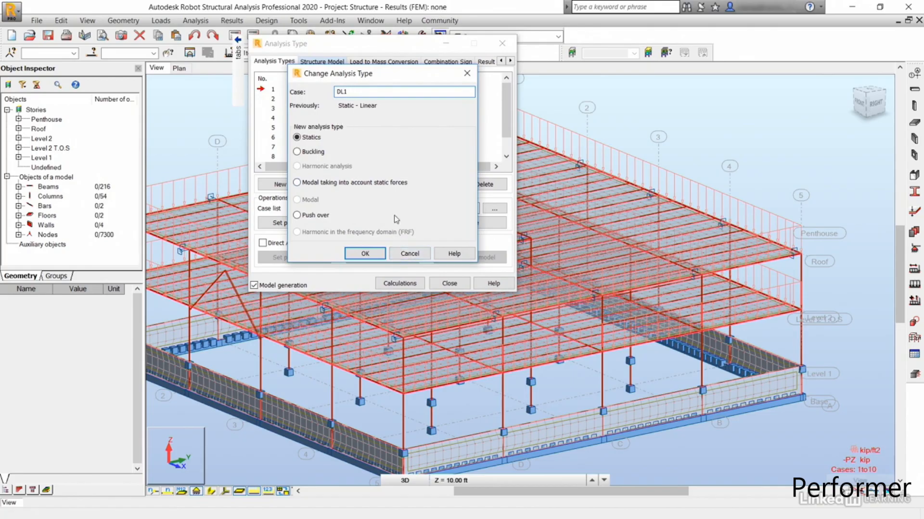
{"action": "left_click", "coordinate": [409, 254]}
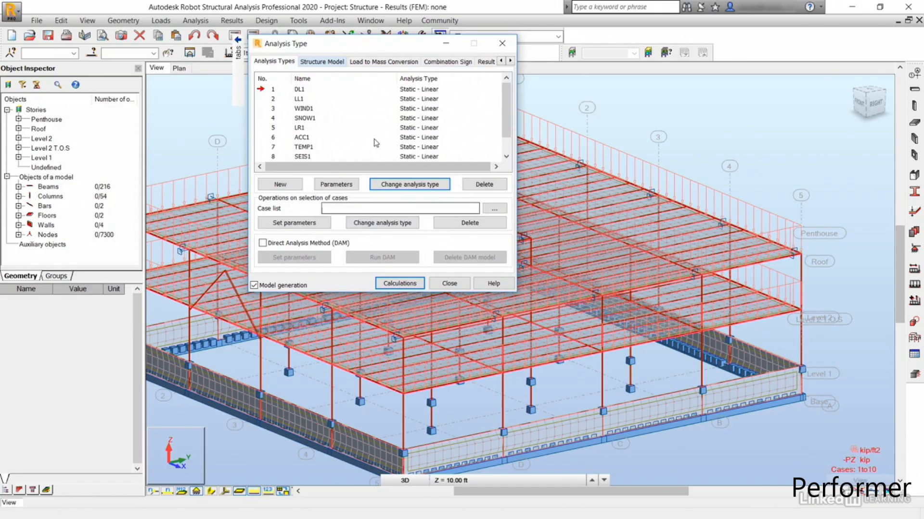
Step: Review the analysis types available for a new case and the case selection options, leaving both without changes
{"action": "left_click", "coordinate": [281, 184]}
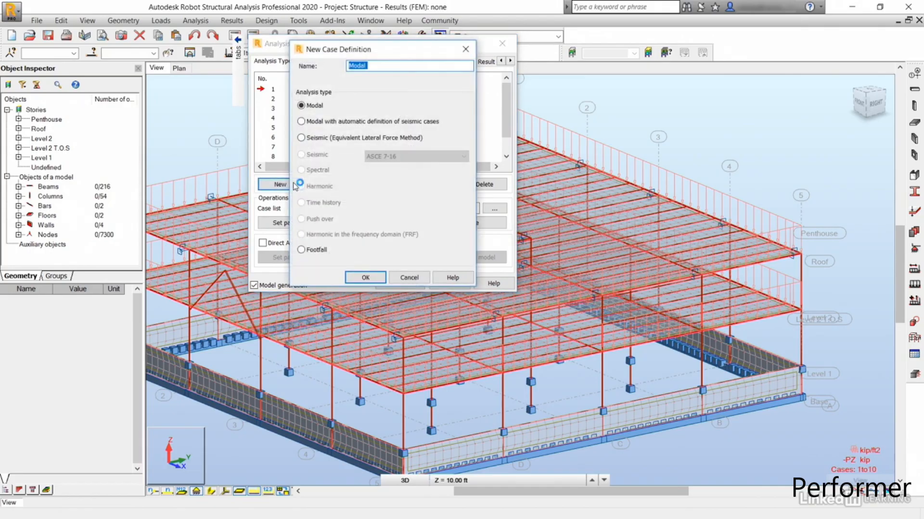
{"action": "left_click", "coordinate": [465, 48]}
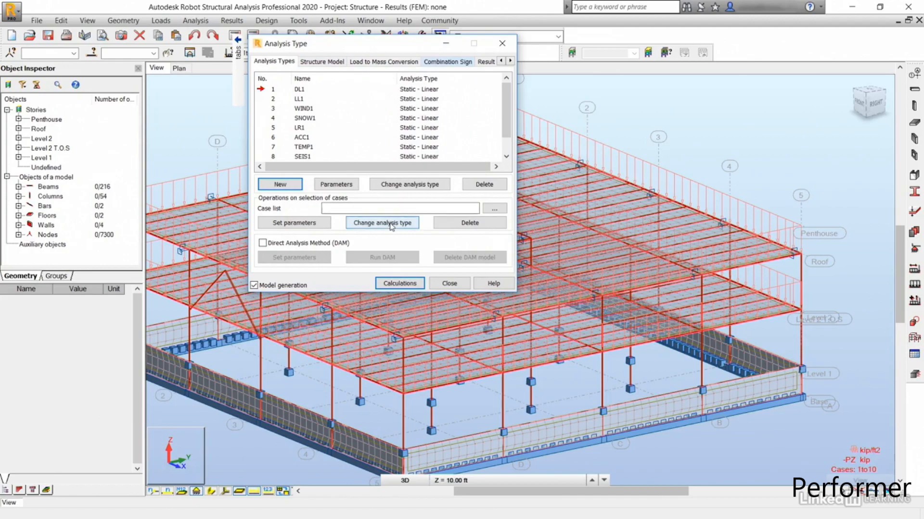
{"action": "left_click", "coordinate": [494, 208]}
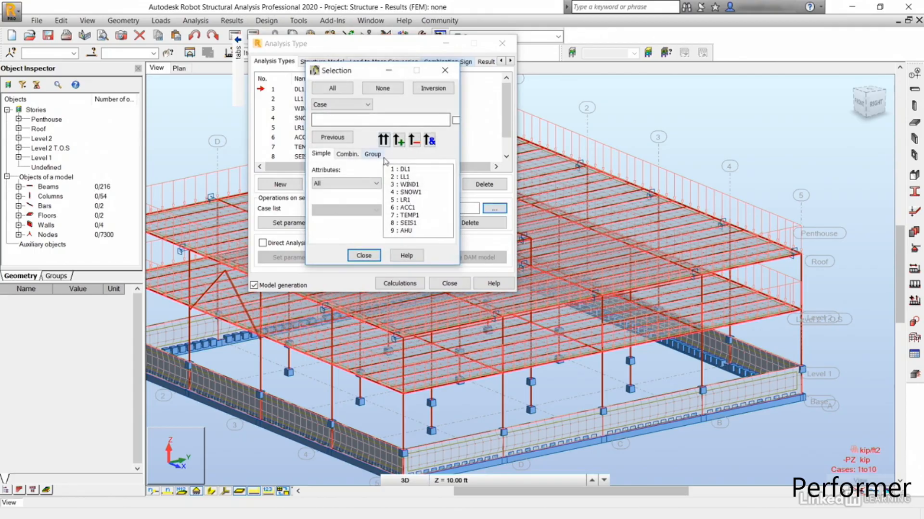
{"action": "left_click", "coordinate": [445, 70]}
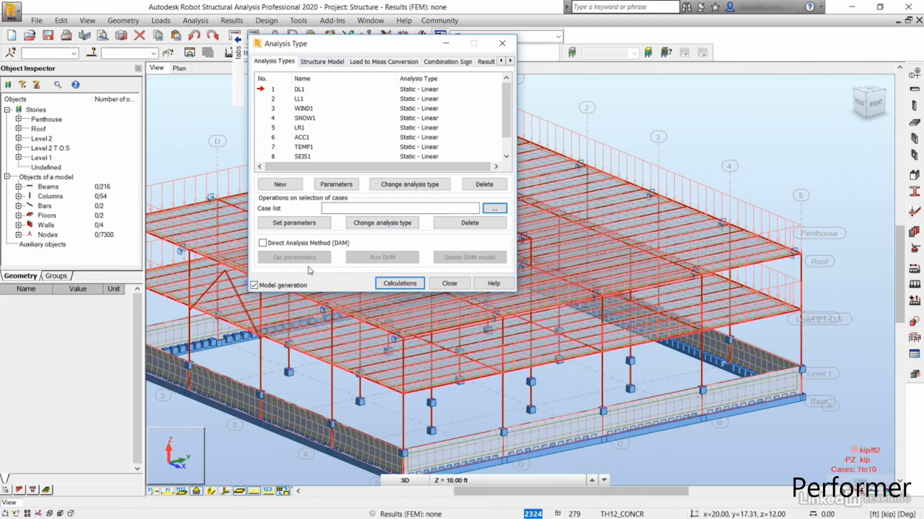
Step: Run the static analysis calculations, ignoring all instability warnings, and close the calculation messages and analysis type settings
{"action": "left_click", "coordinate": [399, 284]}
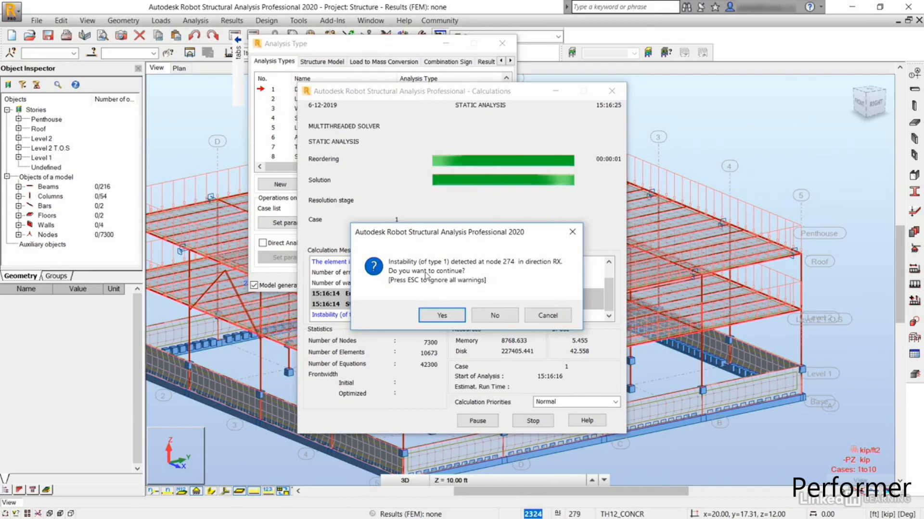
{"action": "key", "text": "Escape"}
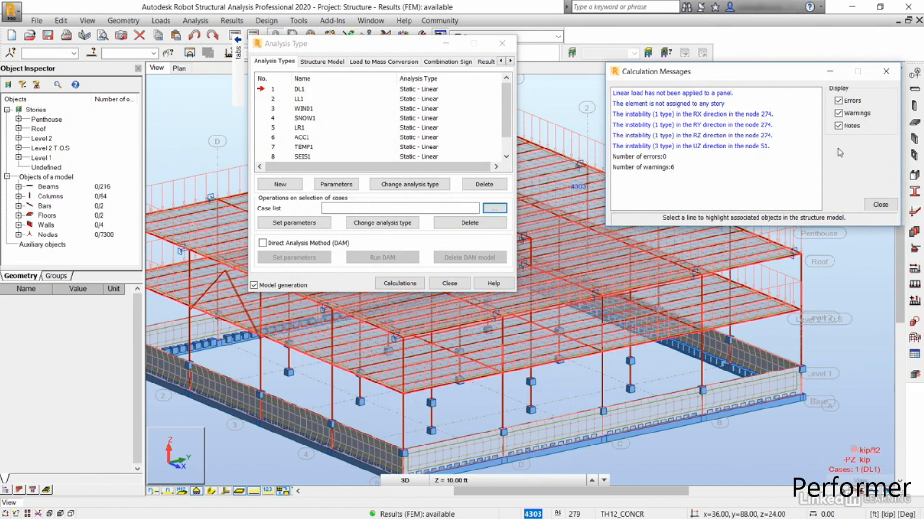
{"action": "left_click", "coordinate": [883, 206]}
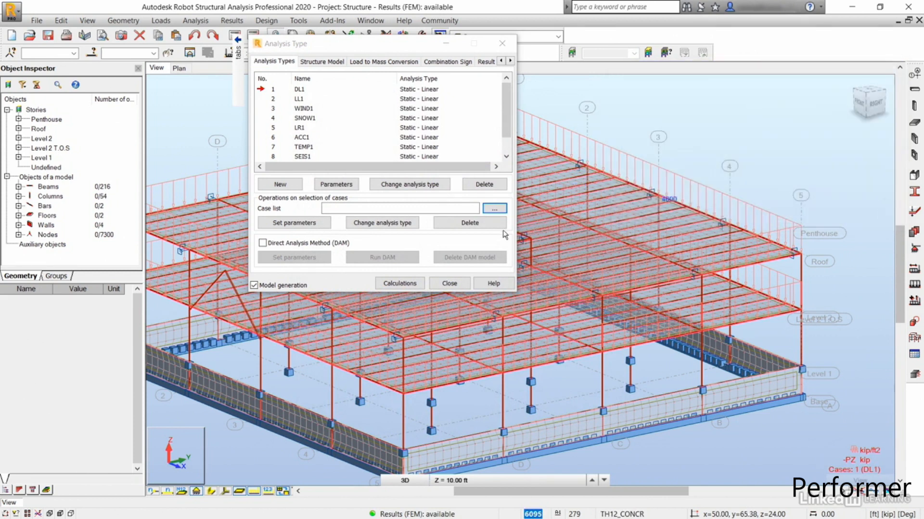
{"action": "left_click", "coordinate": [458, 287]}
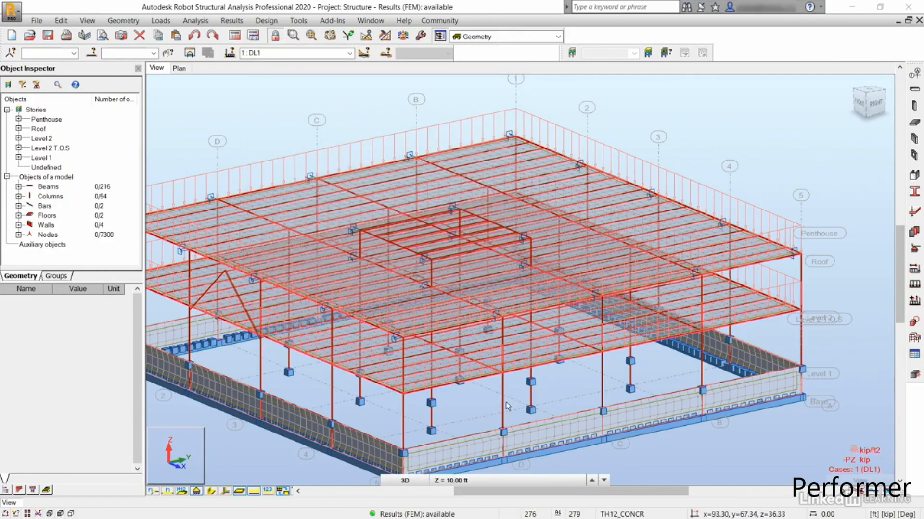
Step: Display the panel map of z displacements for DL1 and inspect the roof and floor results from several angles
{"action": "middle_click_drag", "start_coordinate": [514, 403], "coordinate": [489, 370]}
{"action": "scroll", "coordinate": [490, 369], "scroll_direction": "up", "scroll_amount": 3}
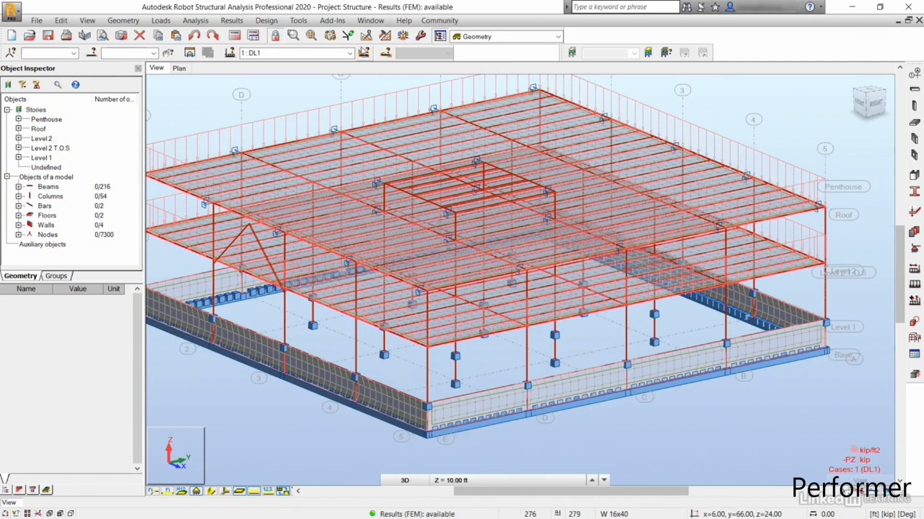
{"action": "left_click", "coordinate": [236, 22]}
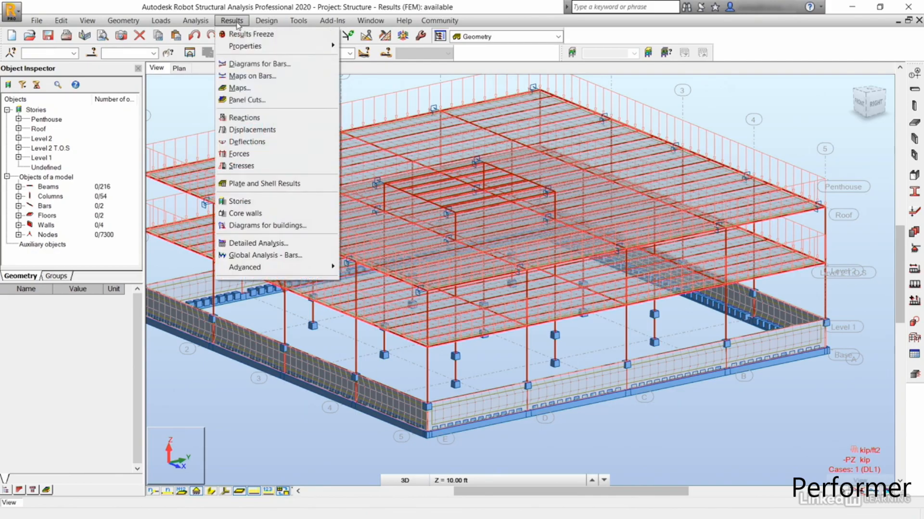
{"action": "left_click", "coordinate": [259, 88]}
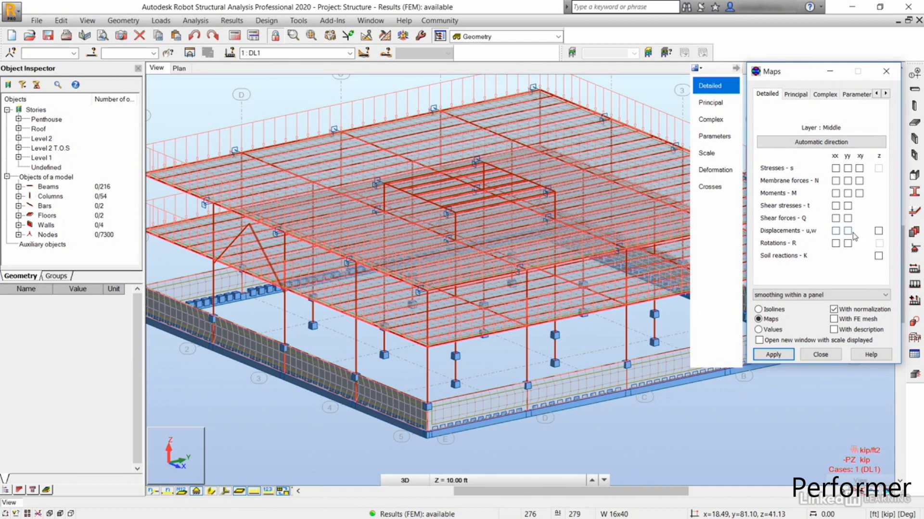
{"action": "left_click", "coordinate": [878, 231]}
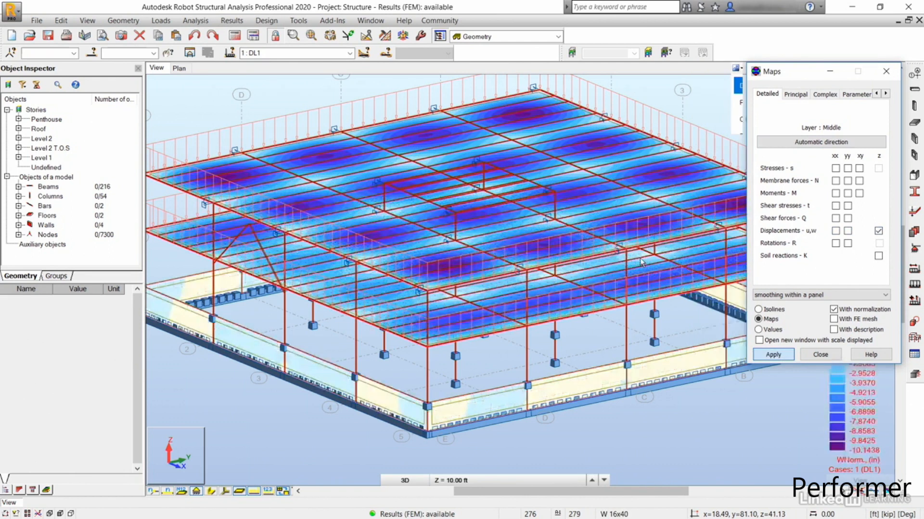
{"action": "left_click", "coordinate": [820, 355]}
{"action": "middle_click_drag", "start_coordinate": [570, 152], "coordinate": [564, 161]}
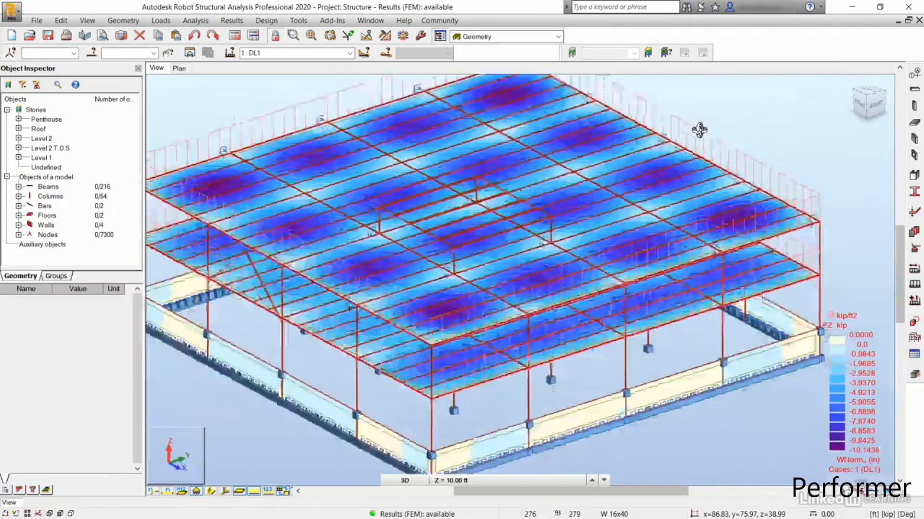
{"action": "scroll", "coordinate": [695, 127], "scroll_direction": "up", "scroll_amount": 3}
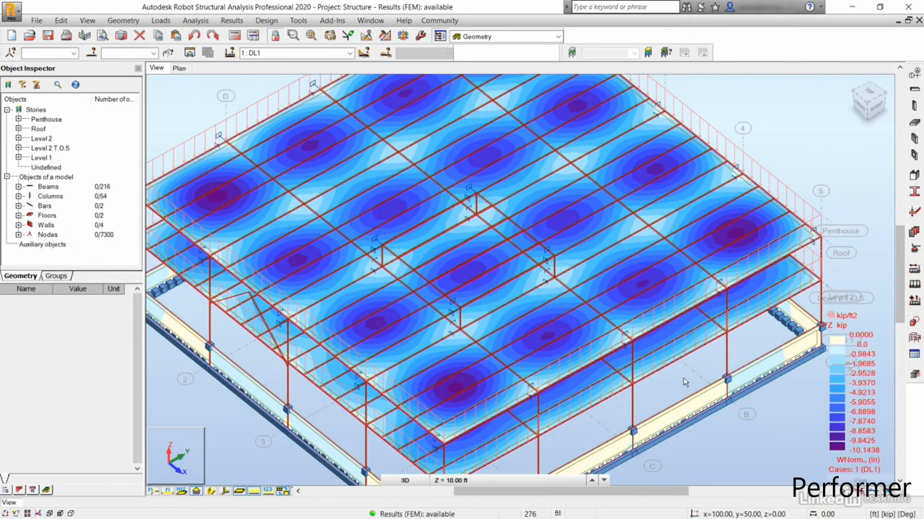
{"action": "middle_click_drag", "start_coordinate": [678, 380], "coordinate": [675, 365], "text": "shift"}
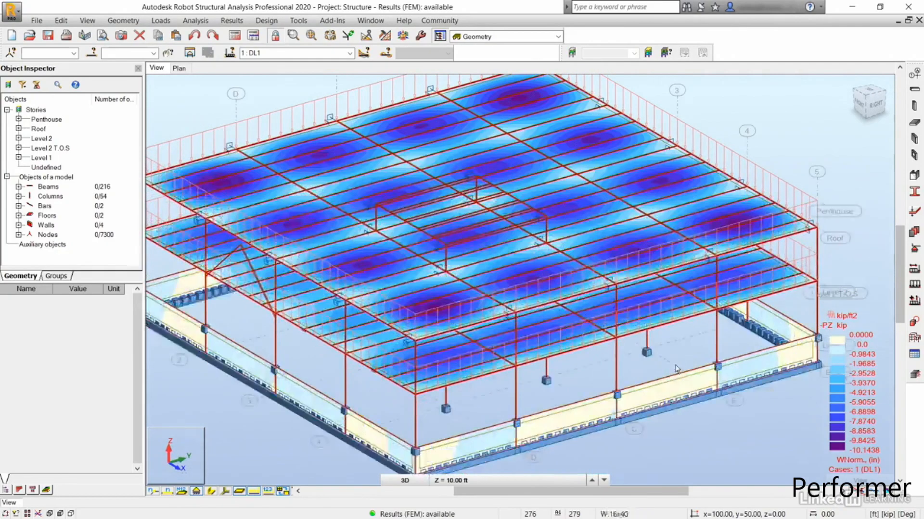
{"action": "scroll", "coordinate": [674, 365], "scroll_direction": "down", "scroll_amount": 2}
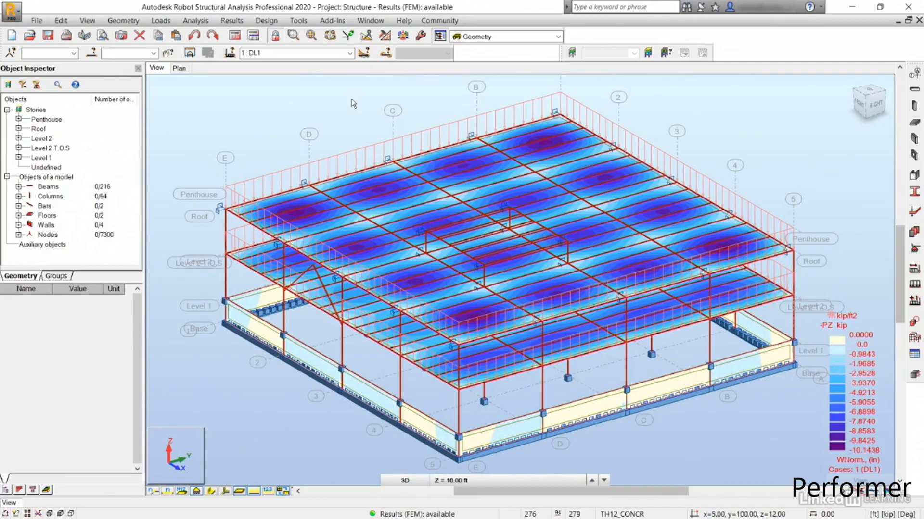
{"action": "middle_click_drag", "start_coordinate": [351, 103], "coordinate": [271, 106], "text": "shift"}
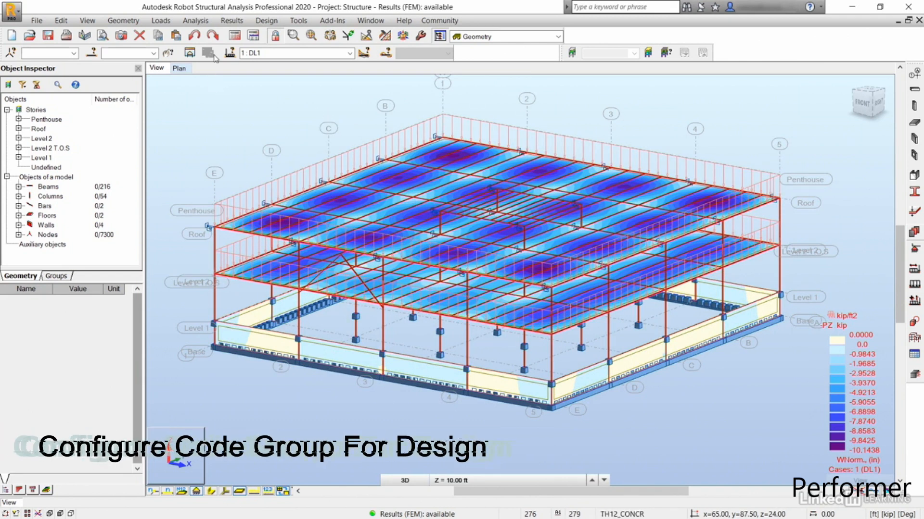
Step: Remove the displacement map from the panels by applying the map settings with no result quantity chosen
{"action": "left_click", "coordinate": [231, 21]}
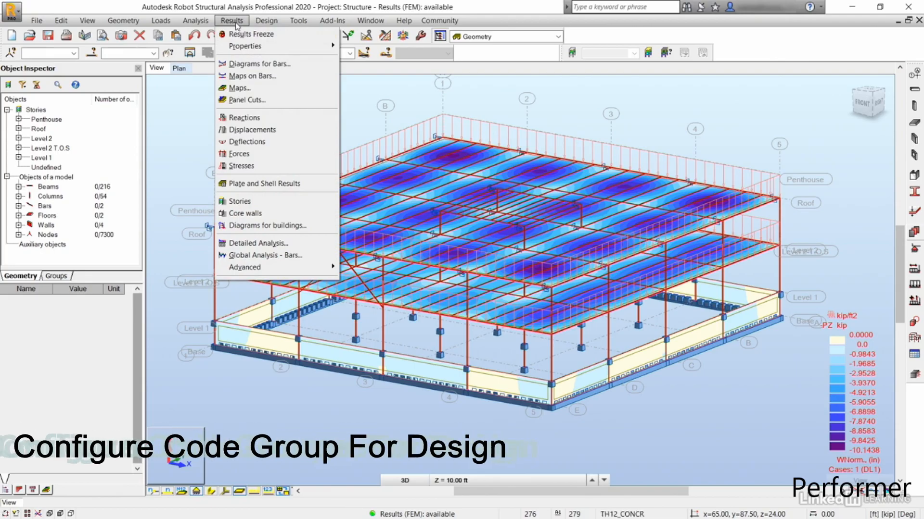
{"action": "left_click", "coordinate": [256, 90]}
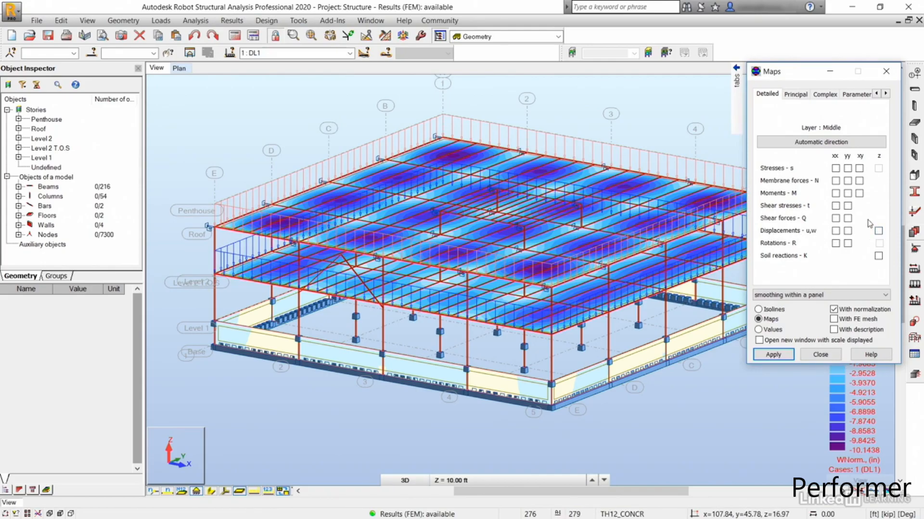
{"action": "left_click", "coordinate": [771, 356]}
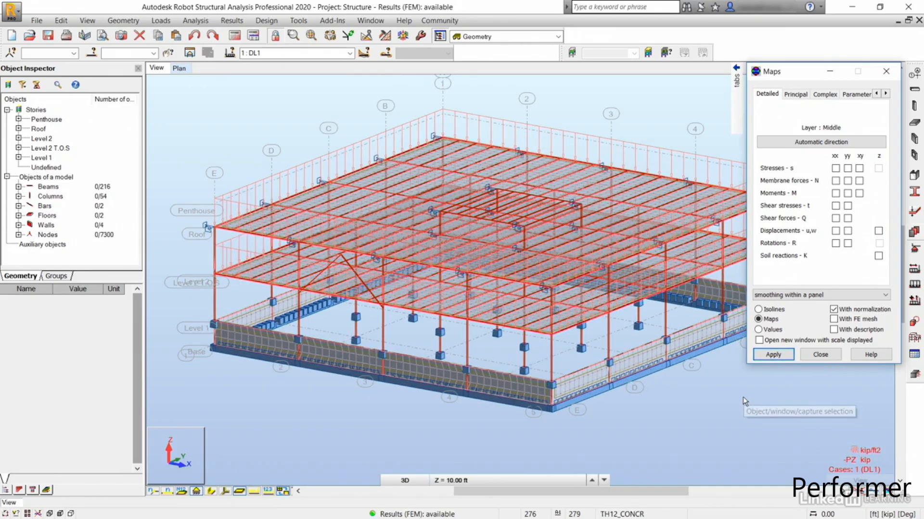
{"action": "left_click", "coordinate": [885, 77]}
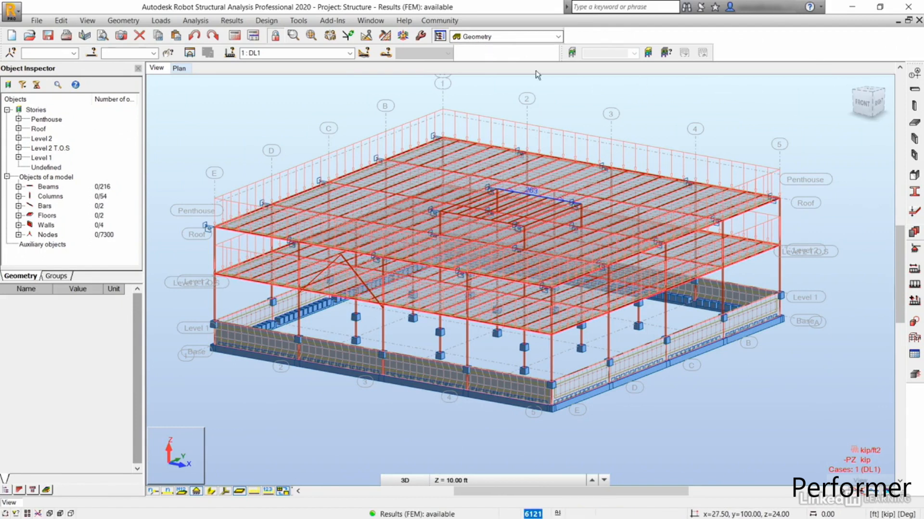
Step: Switch the workspace layout to Steel/Aluminum Design
{"action": "left_click", "coordinate": [558, 38]}
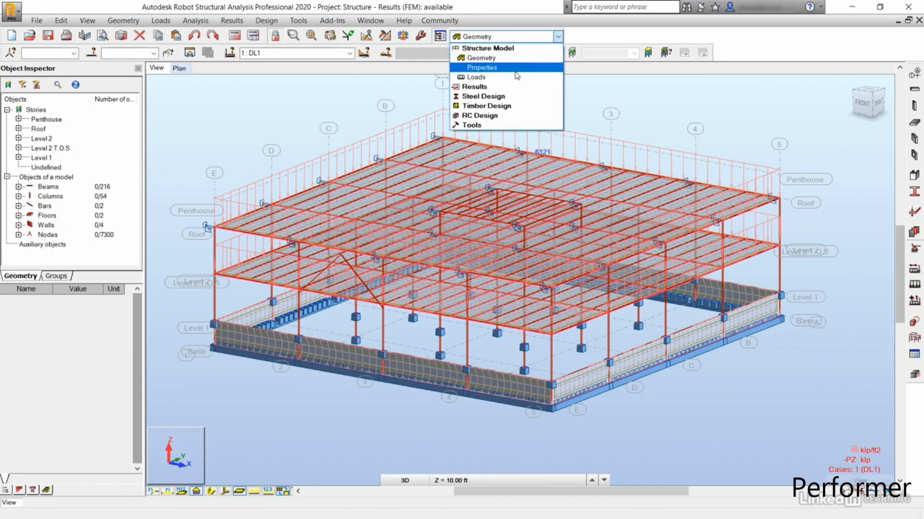
{"action": "left_click", "coordinate": [509, 98]}
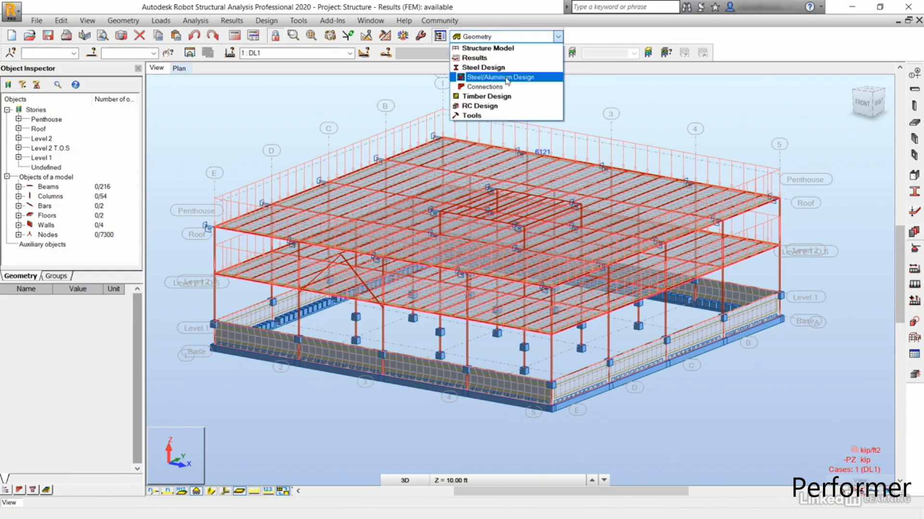
{"action": "left_click", "coordinate": [506, 78]}
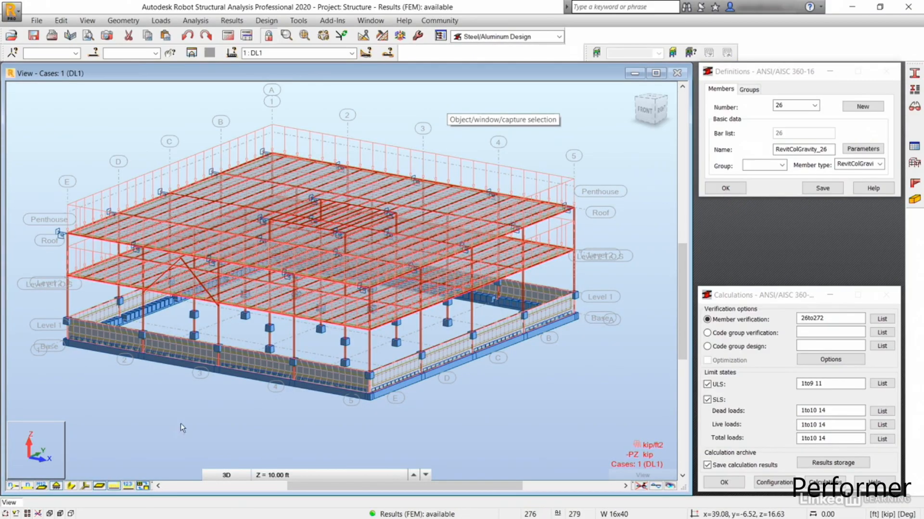
Step: Hide the finite element calculation model and display the section shapes of the members around the penthouse
{"action": "left_click", "coordinate": [144, 487]}
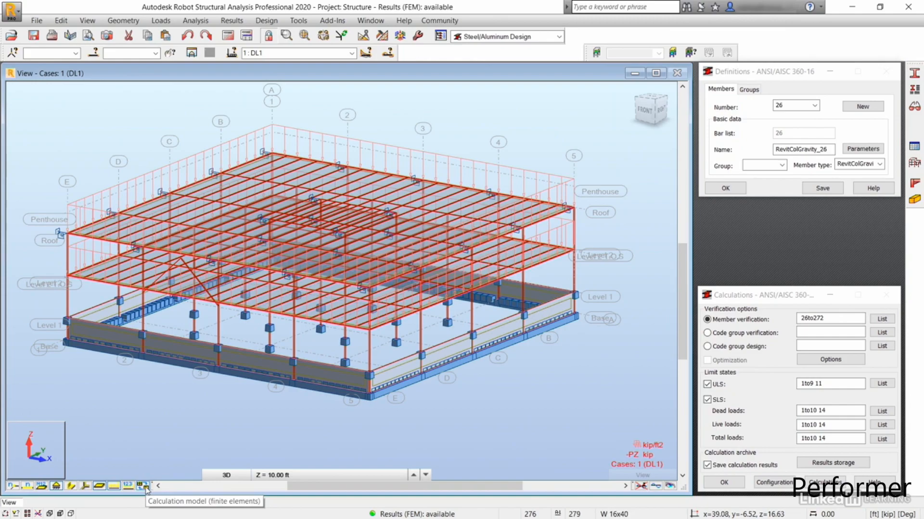
{"action": "scroll", "coordinate": [522, 214], "scroll_direction": "up", "scroll_amount": 8}
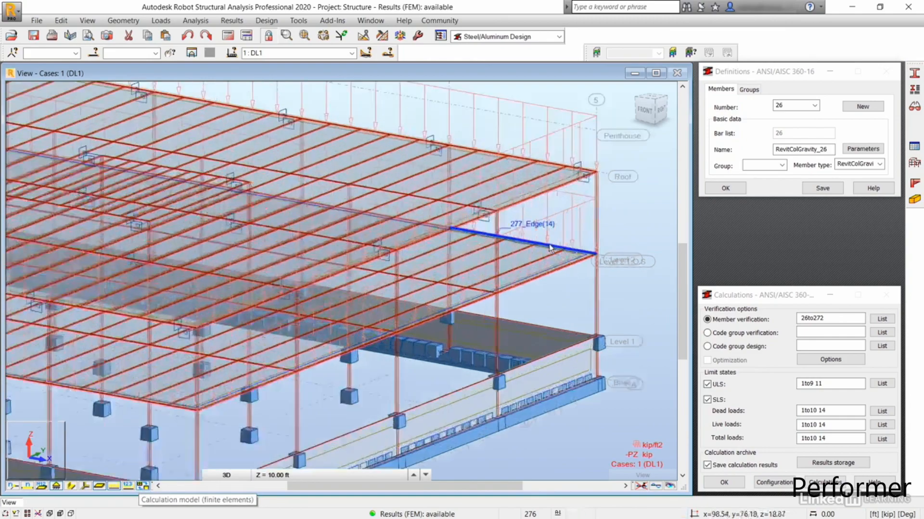
{"action": "scroll", "coordinate": [520, 209], "scroll_direction": "down", "scroll_amount": 8}
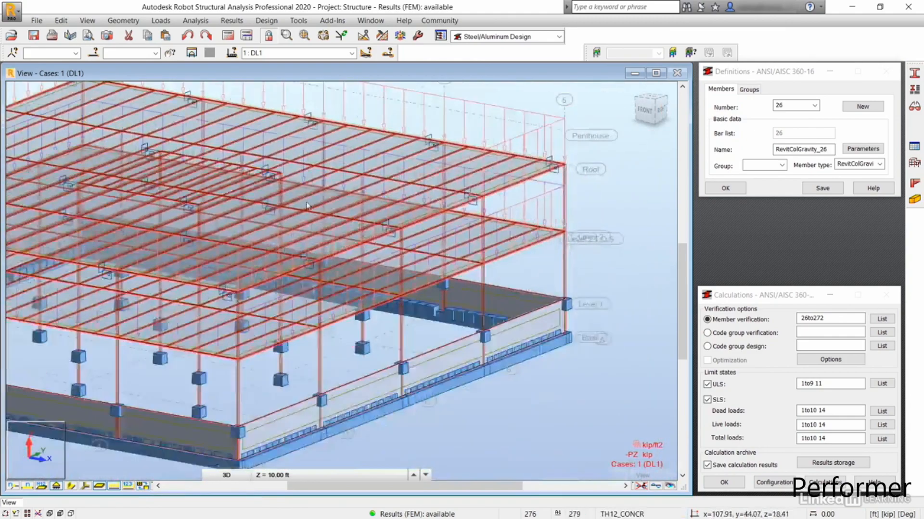
{"action": "middle_click_drag", "start_coordinate": [352, 235], "coordinate": [330, 245], "text": "shift"}
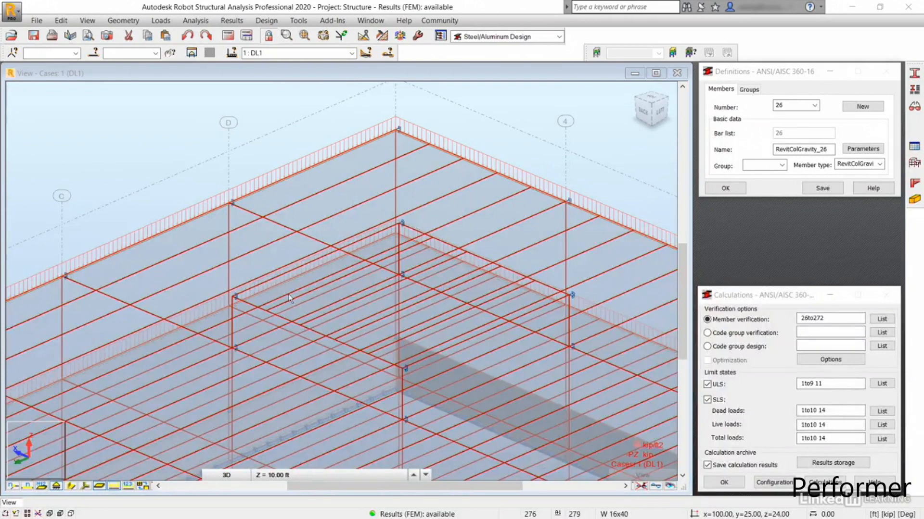
{"action": "middle_click_drag", "start_coordinate": [394, 310], "coordinate": [393, 295], "text": "shift"}
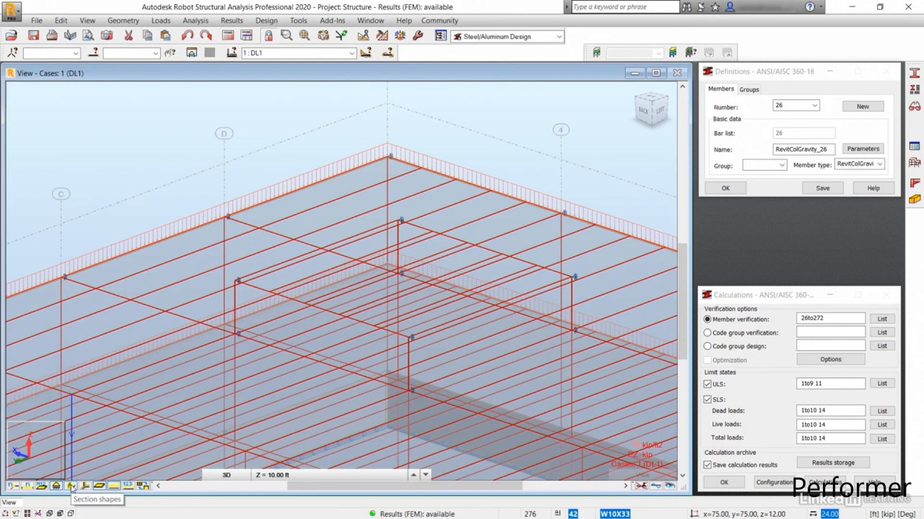
{"action": "left_click", "coordinate": [71, 487]}
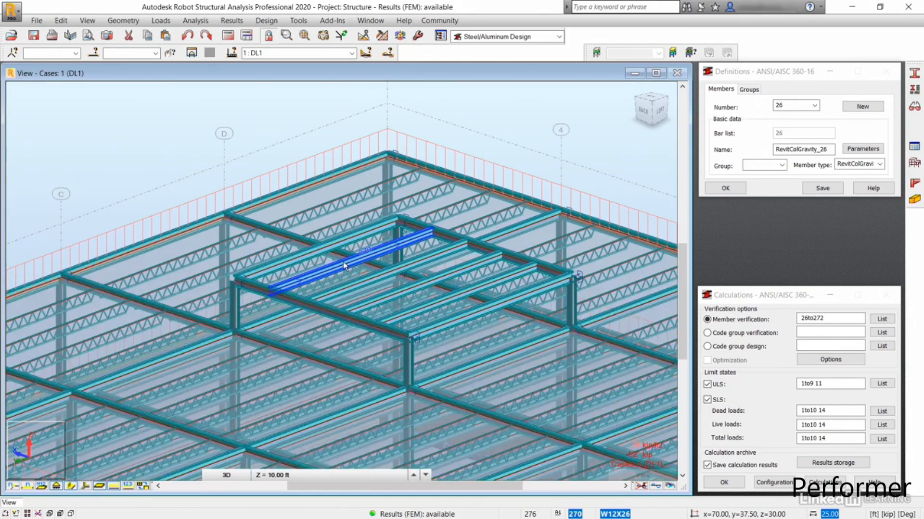
Step: Create code group 1 for the parallel penthouse roof beams with member list 266to270, and save it
{"action": "scroll", "coordinate": [343, 264], "scroll_direction": "up", "scroll_amount": 5}
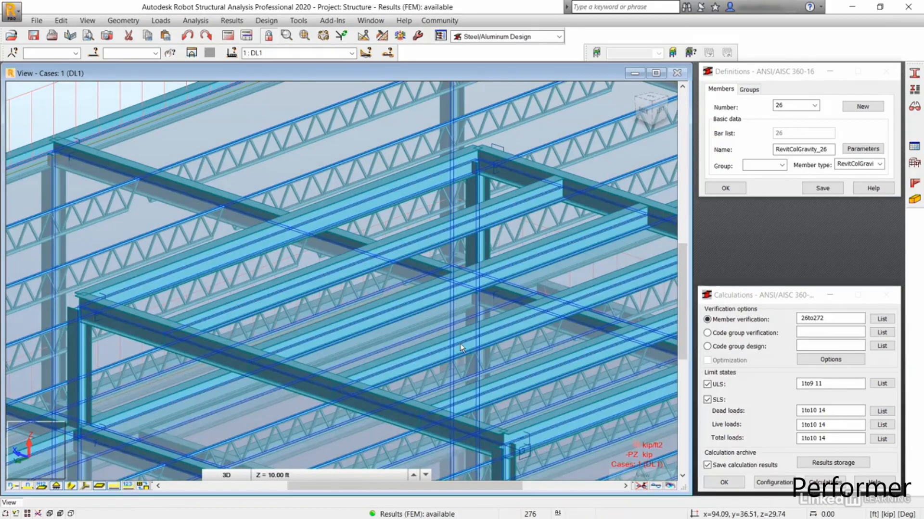
{"action": "middle_click_drag", "start_coordinate": [555, 366], "coordinate": [273, 313]}
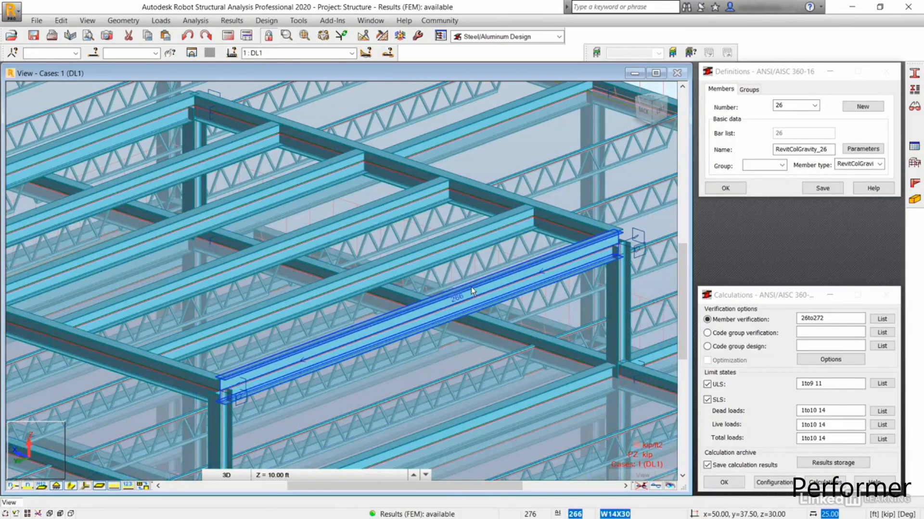
{"action": "double_click", "coordinate": [206, 155]}
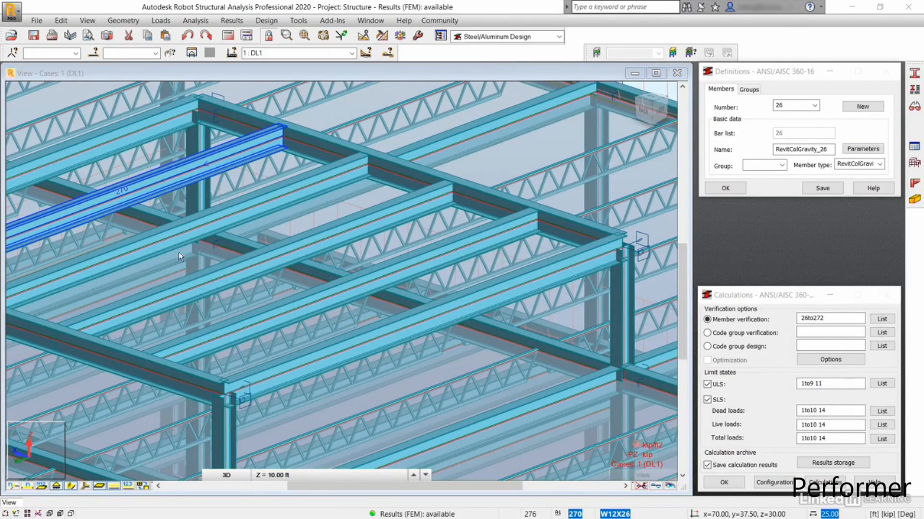
{"action": "scroll", "coordinate": [212, 245], "scroll_direction": "up", "scroll_amount": 5}
{"action": "middle_click_drag", "start_coordinate": [227, 241], "coordinate": [321, 213]}
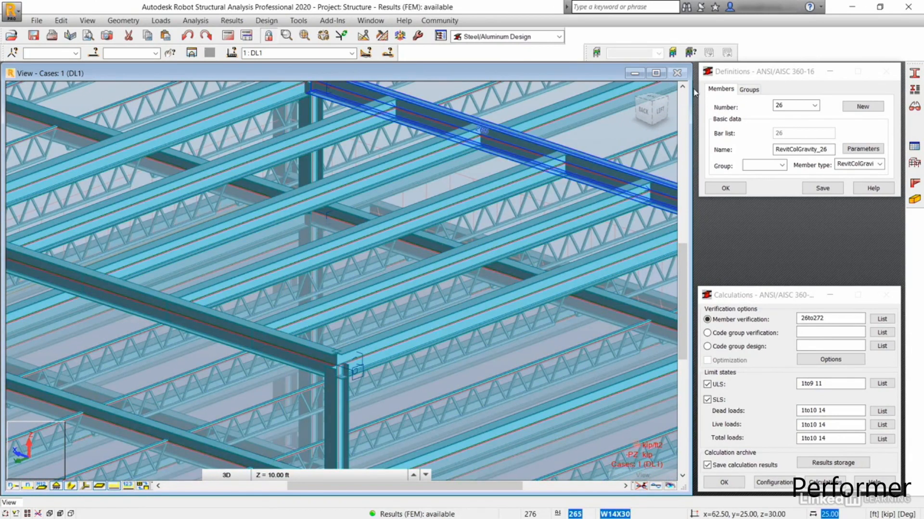
{"action": "left_click", "coordinate": [749, 90]}
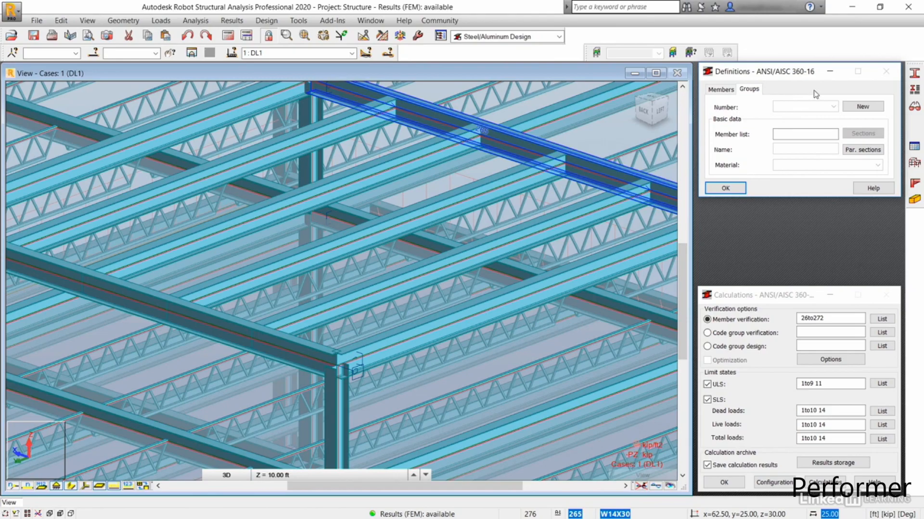
{"action": "left_click", "coordinate": [862, 109]}
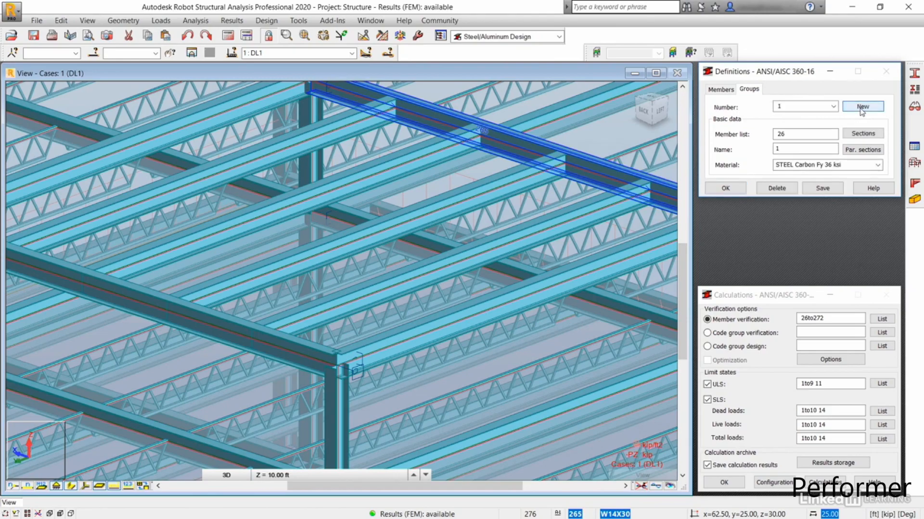
{"action": "left_click", "coordinate": [801, 136]}
{"action": "left_click_drag", "start_coordinate": [788, 136], "coordinate": [770, 138]}
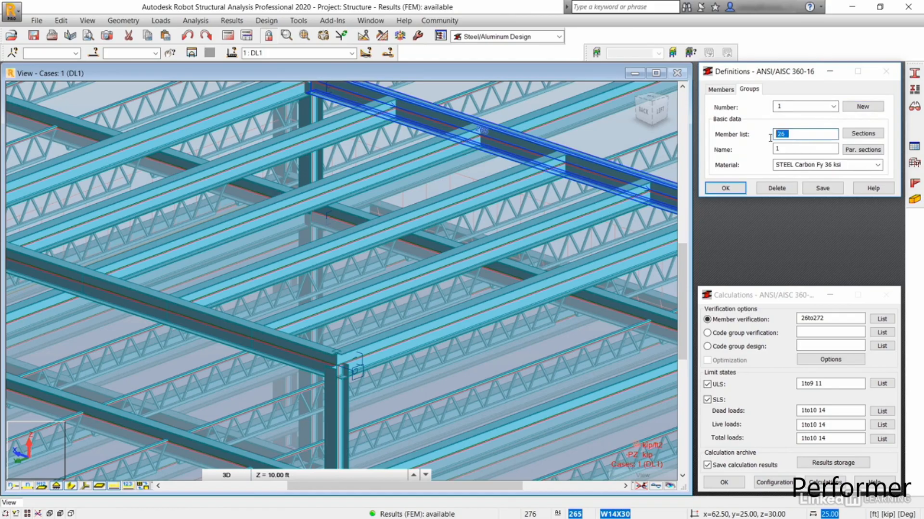
{"action": "type", "text": "270"}
{"action": "left_click", "coordinate": [822, 188]}
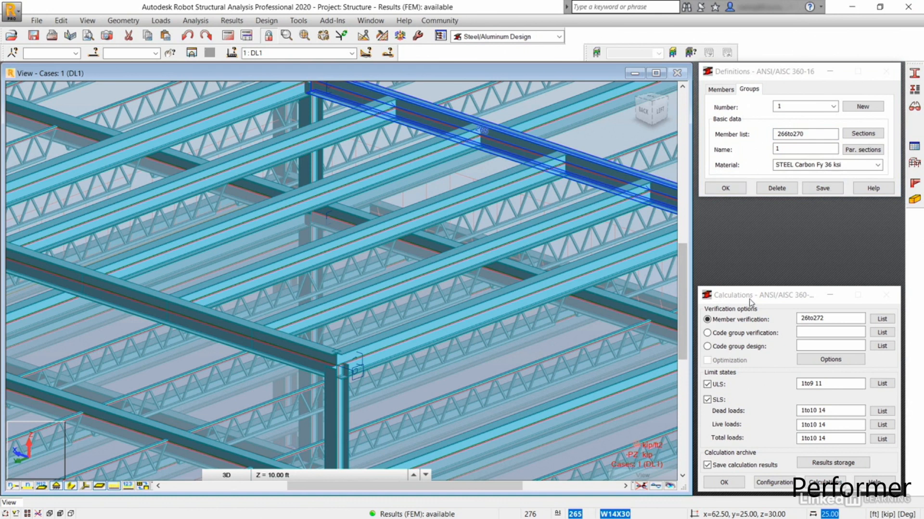
Step: Set the steel calculations to code group design and assign code group 1 to it
{"action": "left_click", "coordinate": [707, 347]}
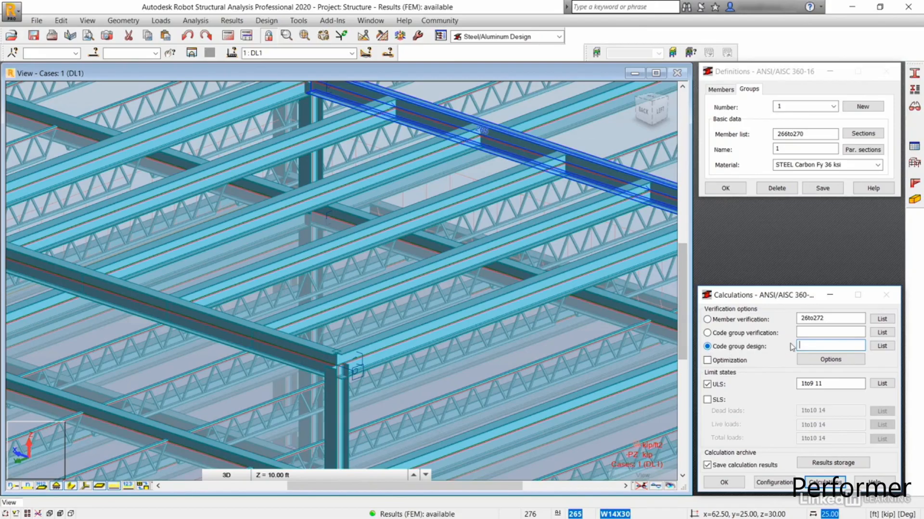
{"action": "left_click", "coordinate": [882, 347]}
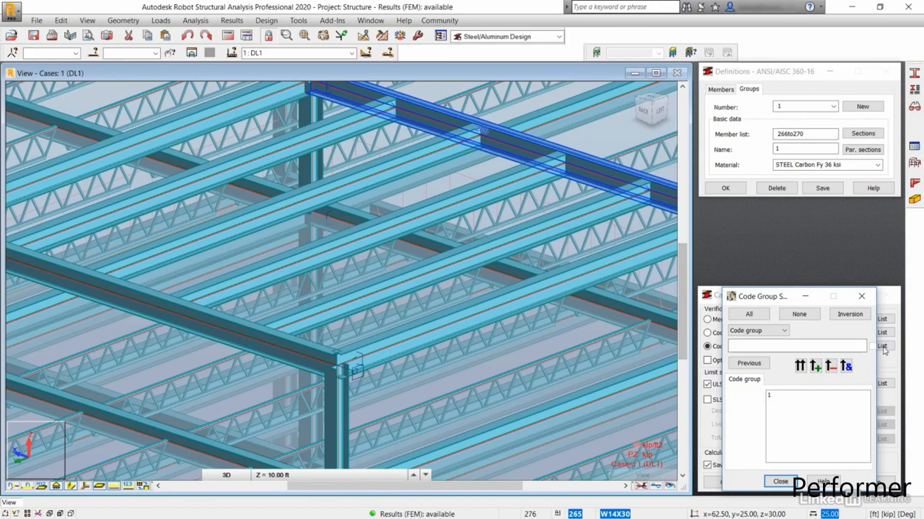
{"action": "left_click", "coordinate": [771, 396]}
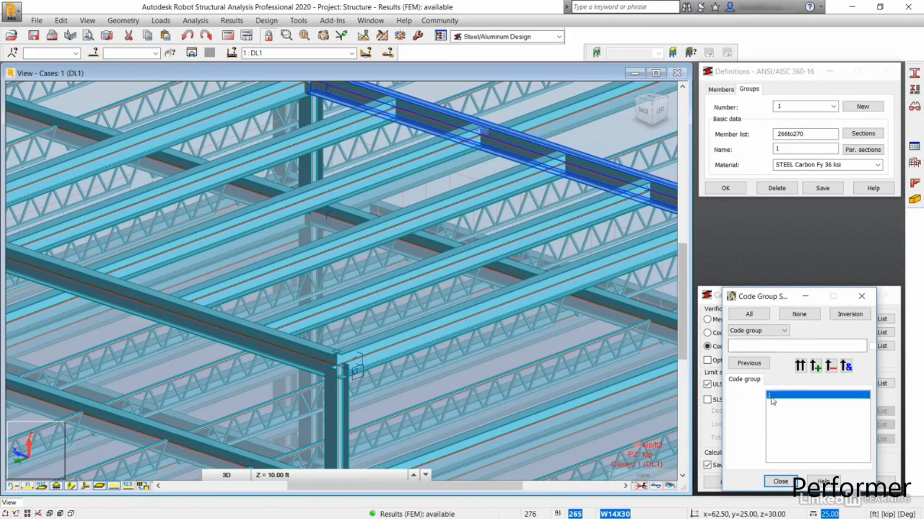
{"action": "left_click", "coordinate": [800, 367]}
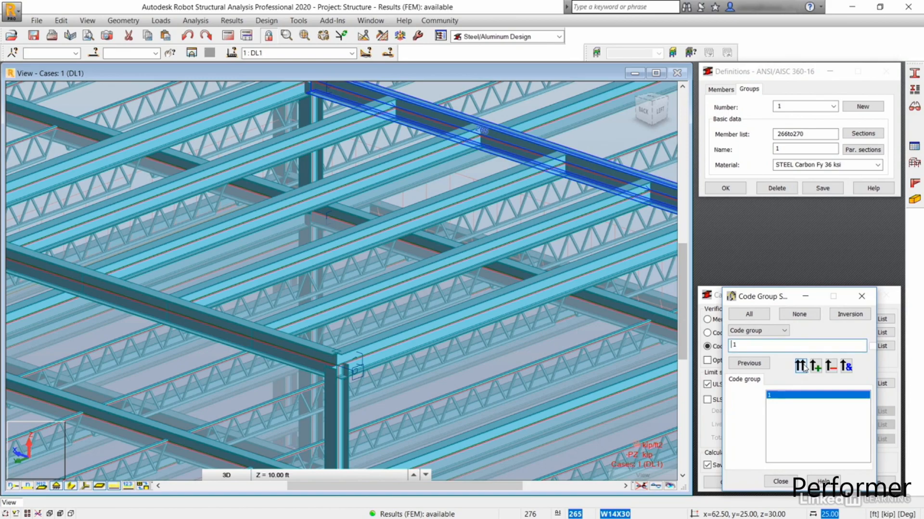
{"action": "left_click", "coordinate": [780, 481]}
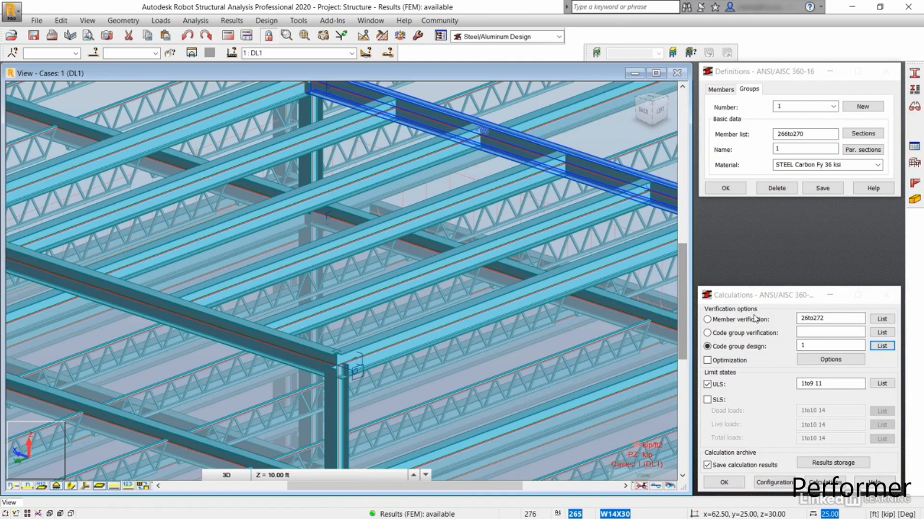
Step: Enable optimization by weight for the code group design and run the calculation
{"action": "left_click", "coordinate": [707, 345]}
{"action": "left_click", "coordinate": [707, 361]}
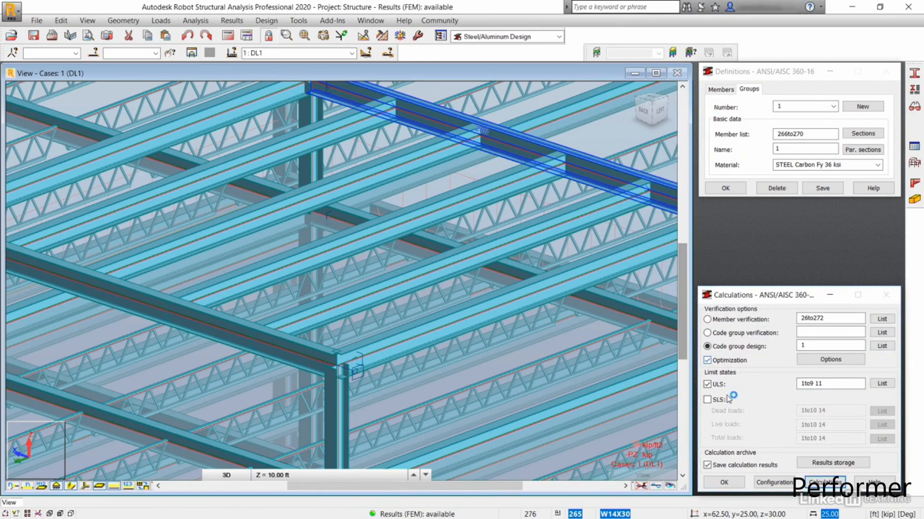
{"action": "left_click", "coordinate": [831, 360]}
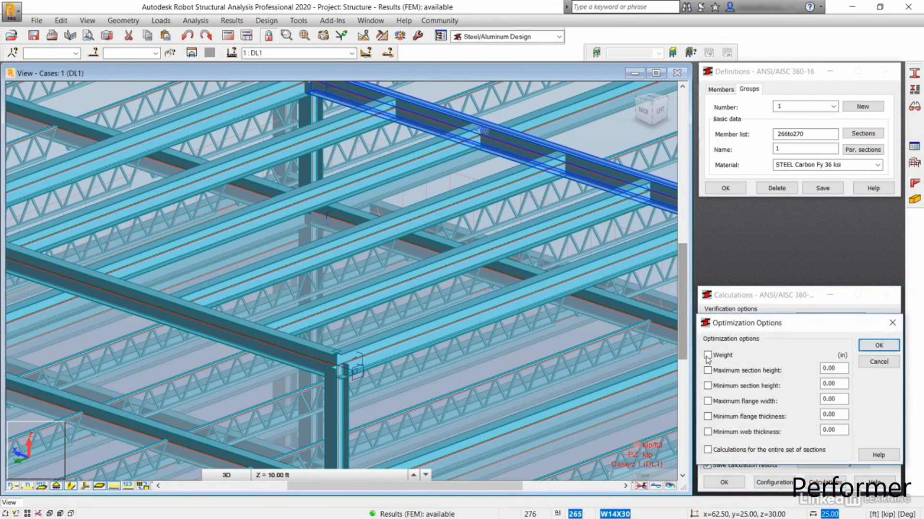
{"action": "left_click", "coordinate": [707, 356]}
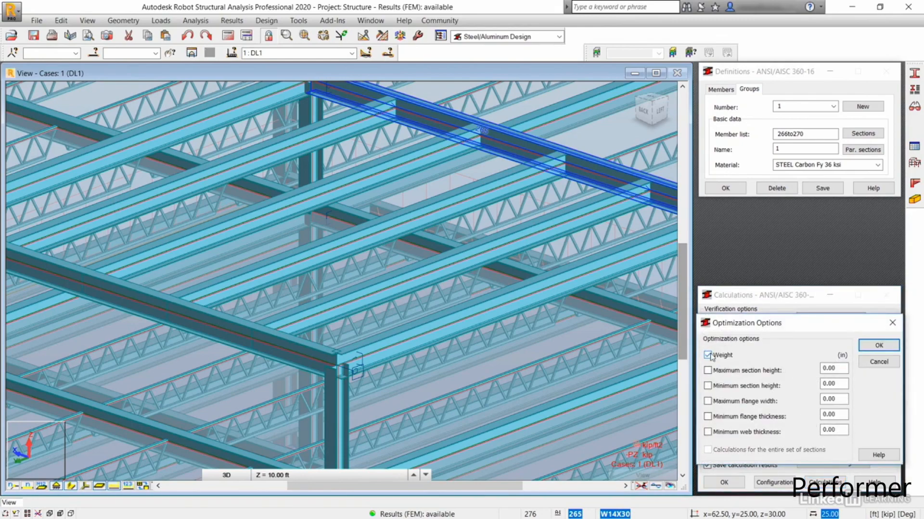
{"action": "left_click", "coordinate": [865, 346]}
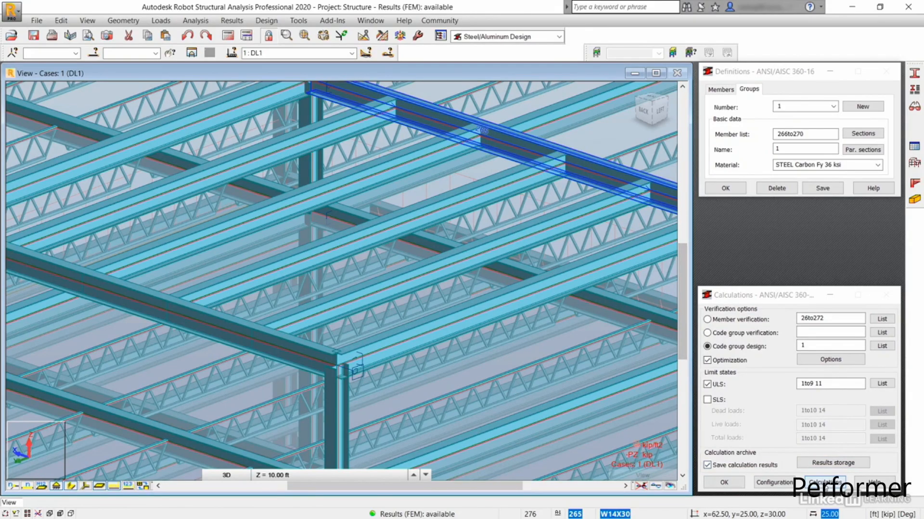
{"action": "left_click", "coordinate": [824, 483]}
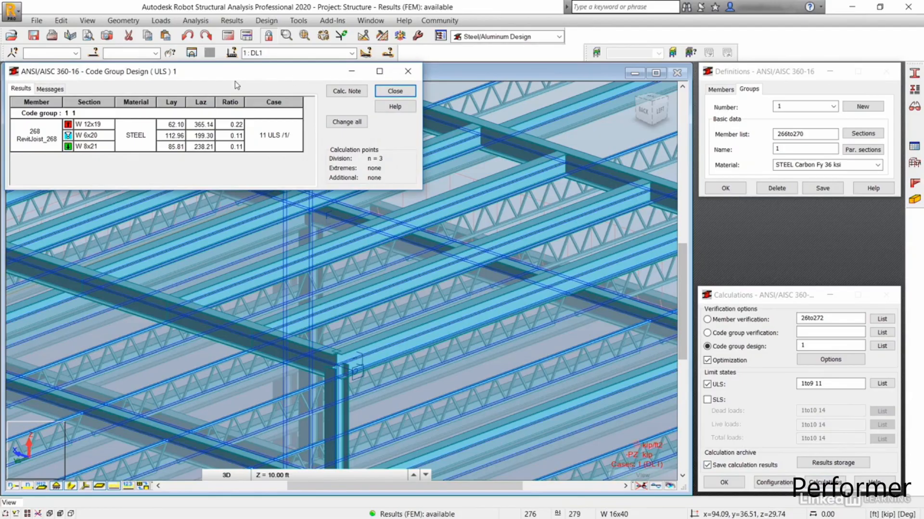
Step: Examine the detailed code results of member 268 for the W 12x19, W 6x20 and W 8x21 sections
{"action": "left_click_drag", "start_coordinate": [232, 72], "coordinate": [391, 117]}
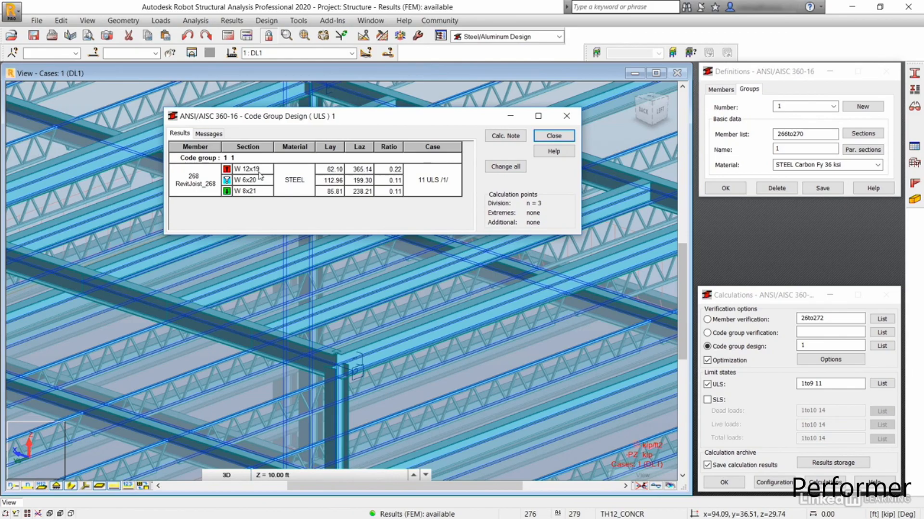
{"action": "double_click", "coordinate": [227, 170]}
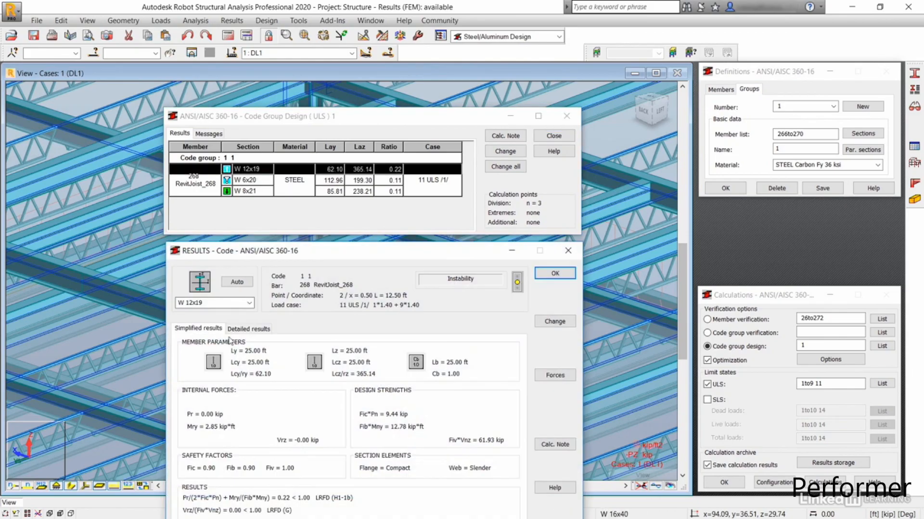
{"action": "left_click_drag", "start_coordinate": [316, 248], "coordinate": [248, 121]}
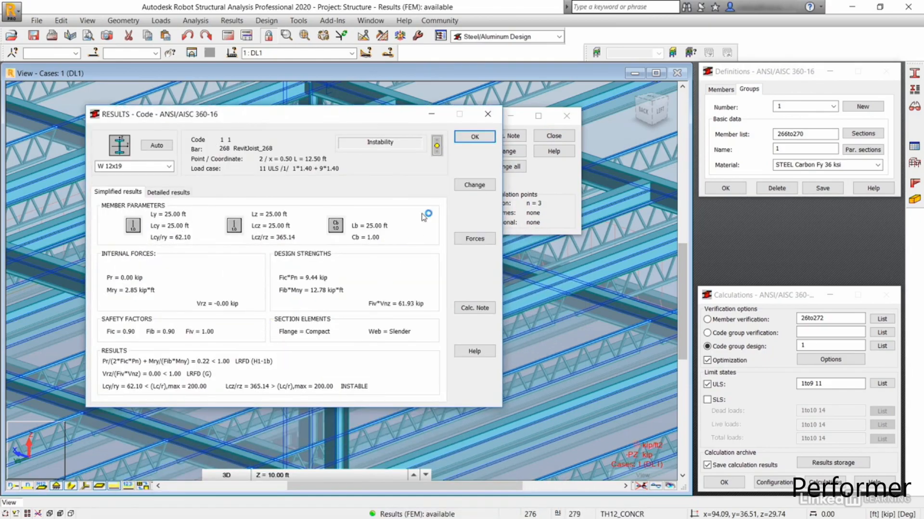
{"action": "left_click", "coordinate": [487, 115]}
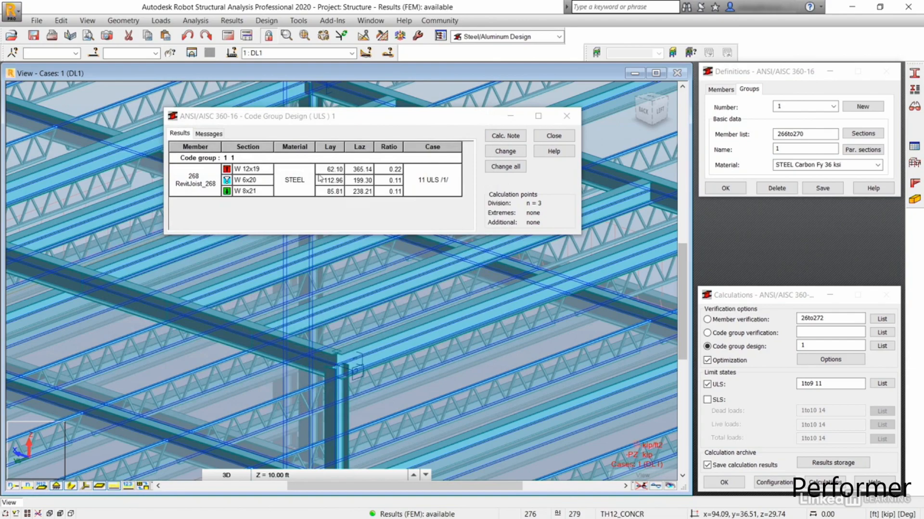
{"action": "double_click", "coordinate": [262, 185]}
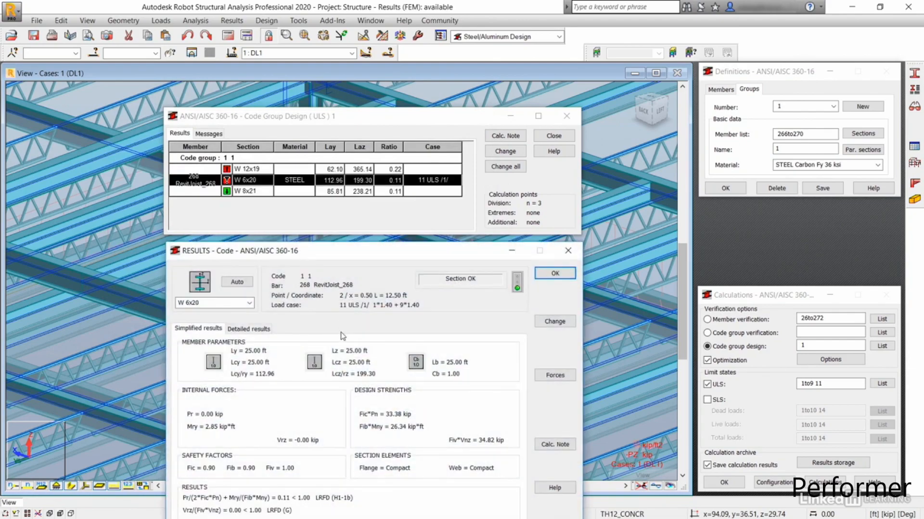
{"action": "left_click_drag", "start_coordinate": [362, 250], "coordinate": [339, 113]}
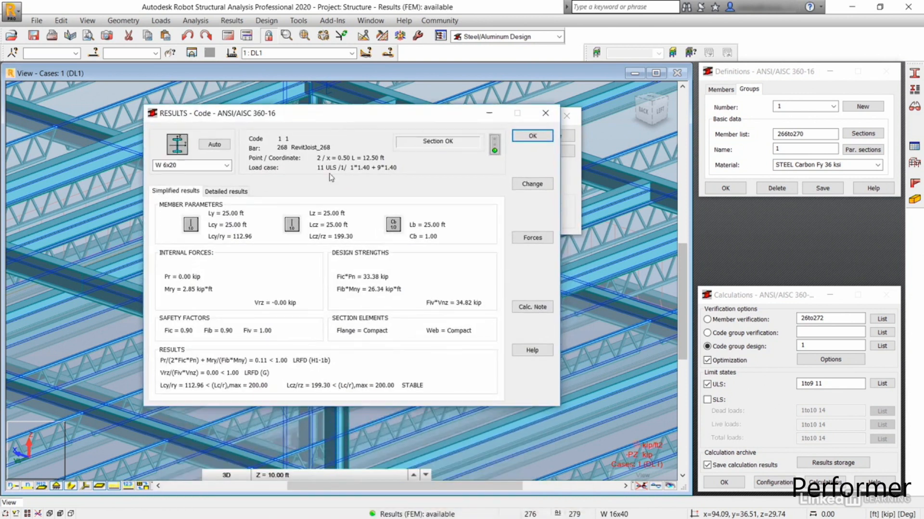
{"action": "left_click", "coordinate": [545, 116]}
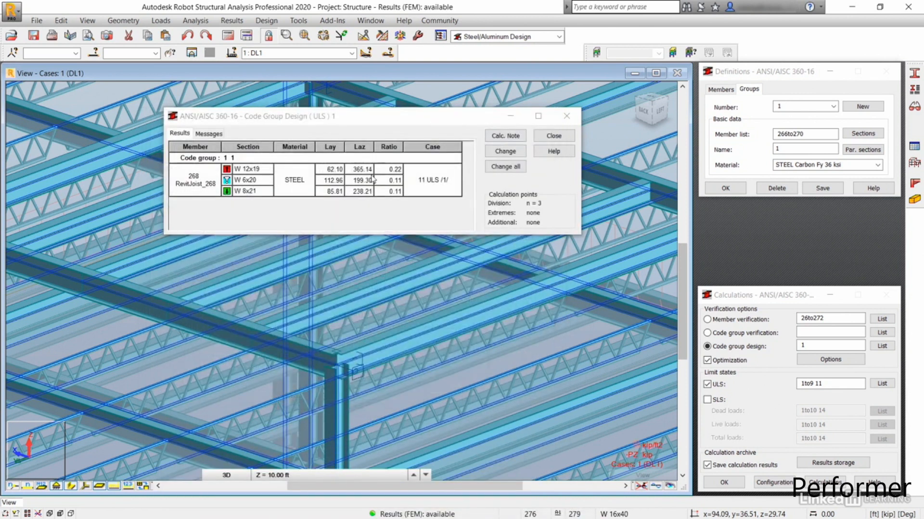
{"action": "double_click", "coordinate": [229, 191]}
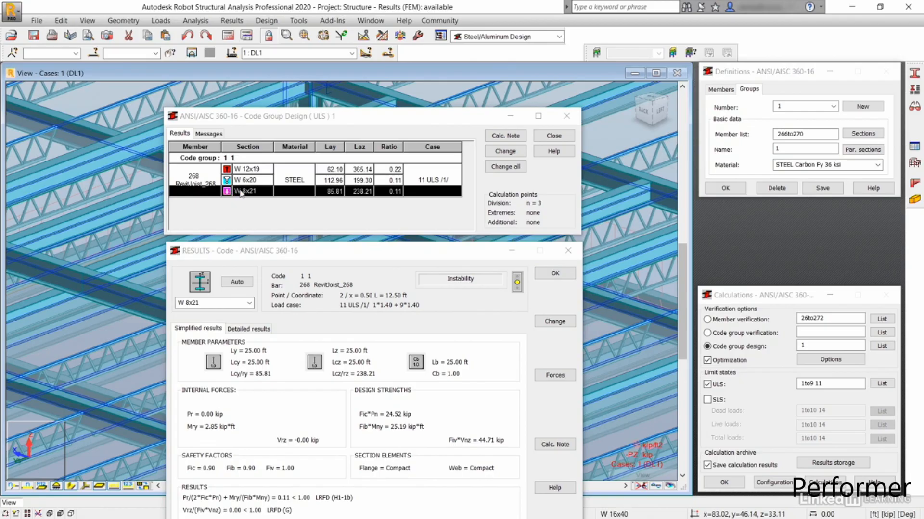
Step: Apply the designed section to all members of the code group, accept the structure data change, and close the results without archiving them
{"action": "left_click", "coordinate": [505, 168]}
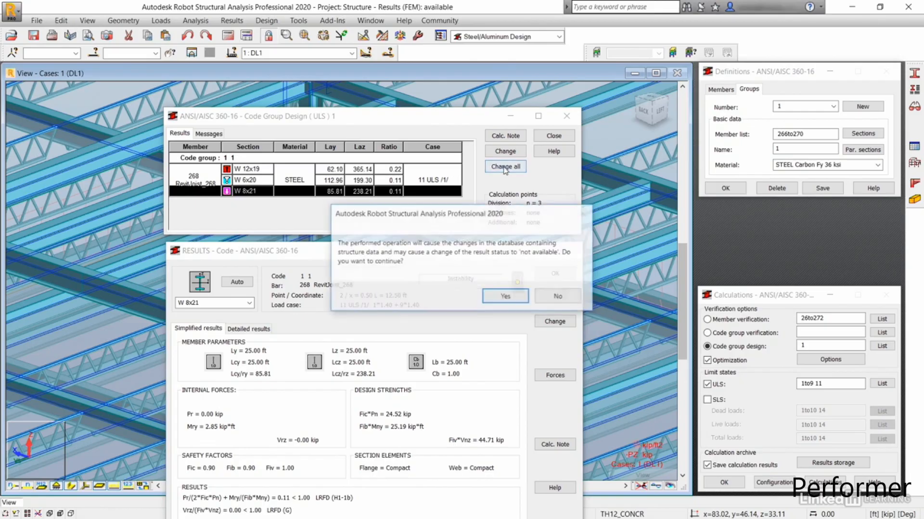
{"action": "left_click_drag", "start_coordinate": [467, 214], "coordinate": [351, 118]}
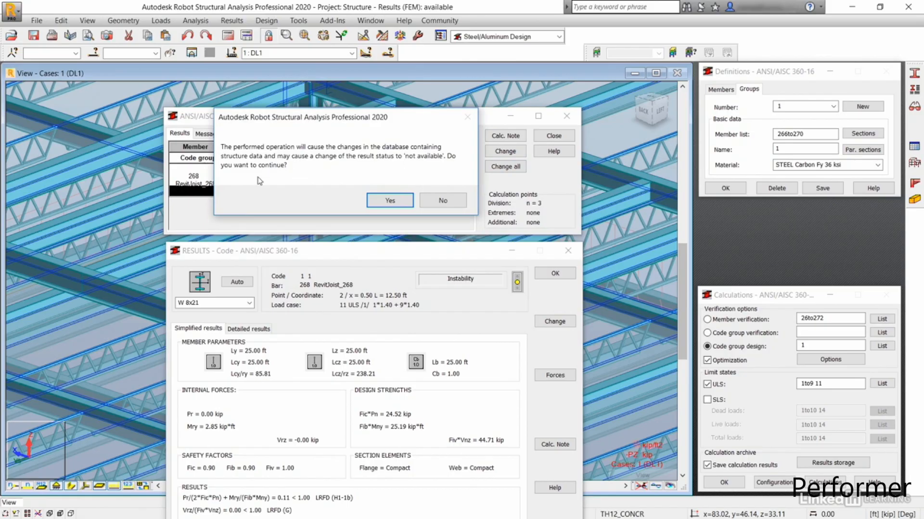
{"action": "left_click", "coordinate": [377, 201]}
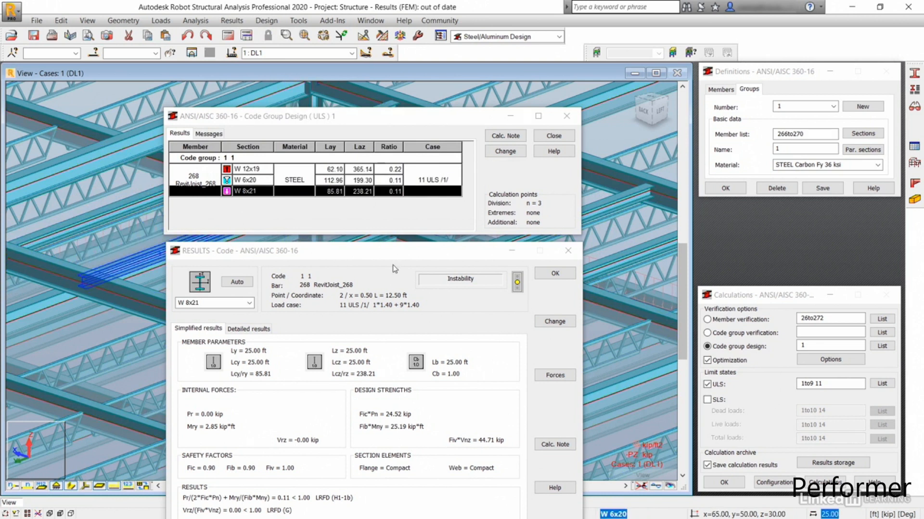
{"action": "left_click", "coordinate": [558, 139]}
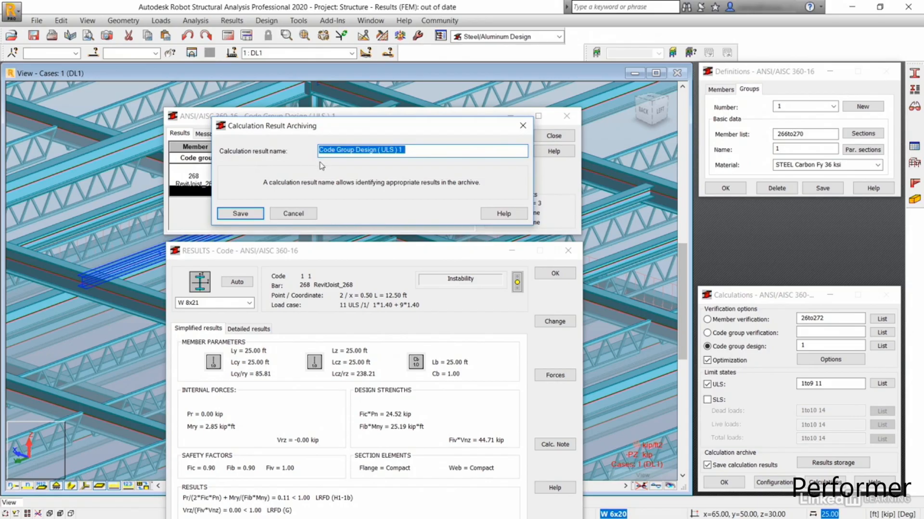
{"action": "left_click", "coordinate": [301, 215]}
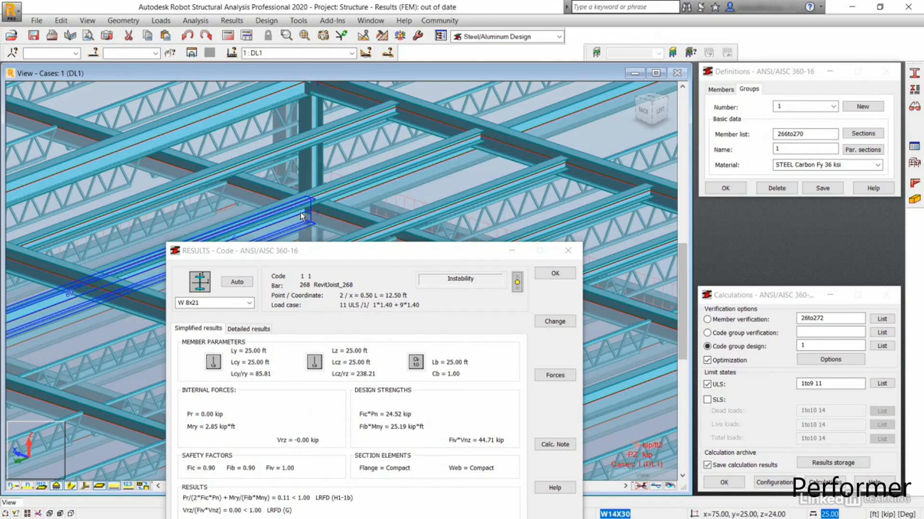
{"action": "left_click", "coordinate": [568, 250]}
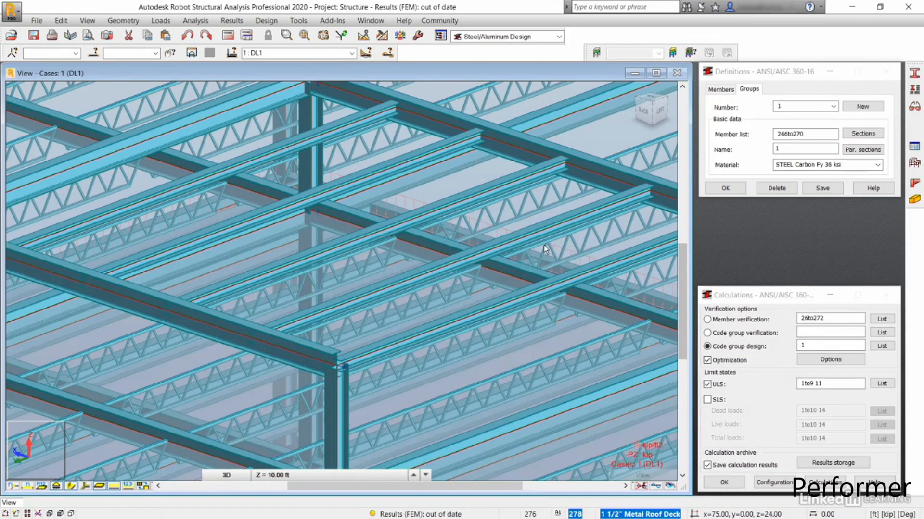
{"action": "middle_click_drag", "start_coordinate": [445, 228], "coordinate": [420, 208]}
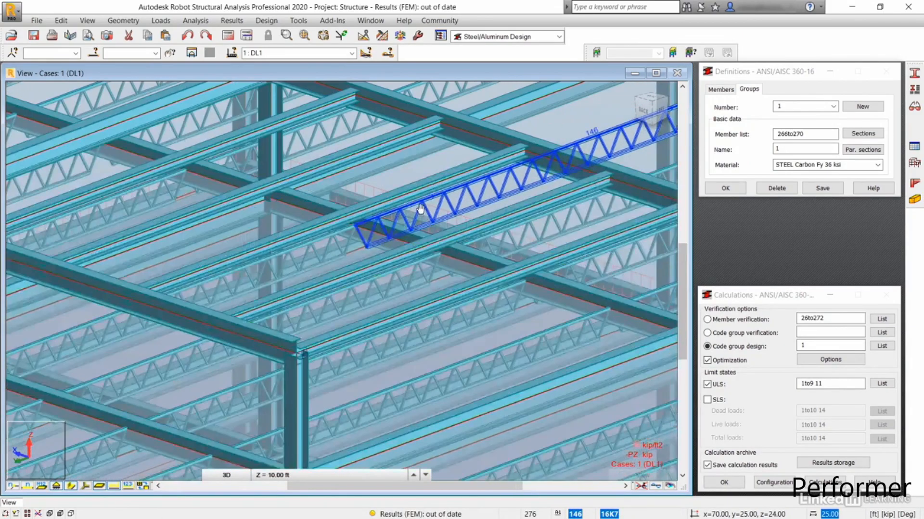
{"action": "scroll", "coordinate": [422, 210], "scroll_direction": "down", "scroll_amount": 2}
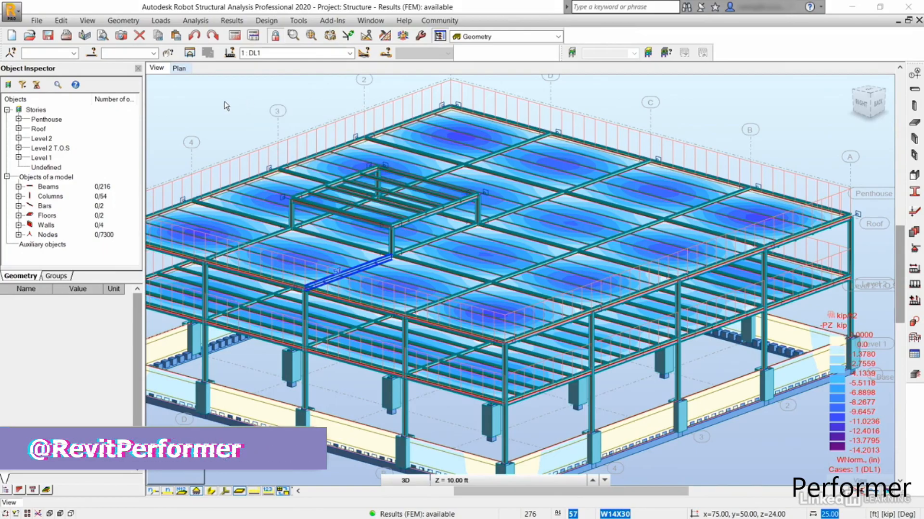
Step: Rerun the structural calculations, ignore all instability warnings, and close the calculation messages
{"action": "left_click", "coordinate": [235, 36]}
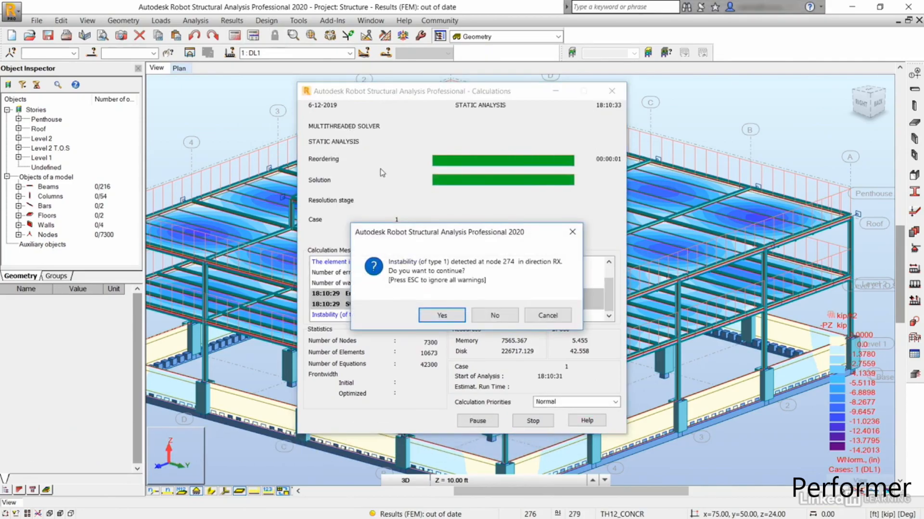
{"action": "key", "text": "Escape"}
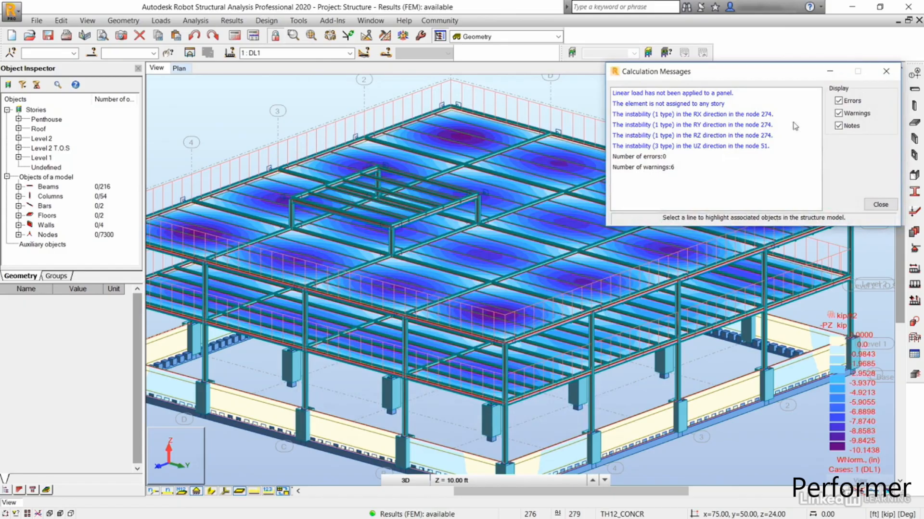
{"action": "left_click", "coordinate": [879, 205]}
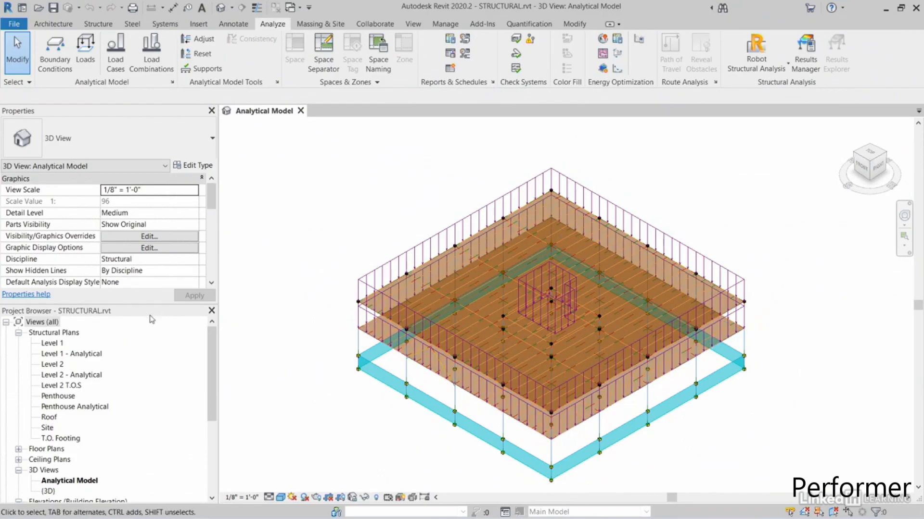
Step: Switch to Revit and start the Robot Structural Analysis Link with Update model and results by direct integration
{"action": "scroll", "coordinate": [51, 450], "scroll_direction": "down", "scroll_amount": 2}
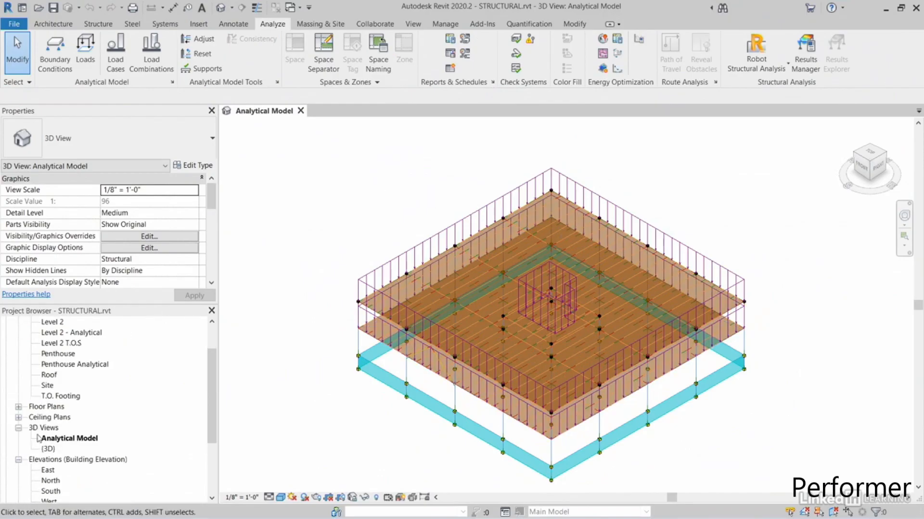
{"action": "left_click", "coordinate": [80, 444]}
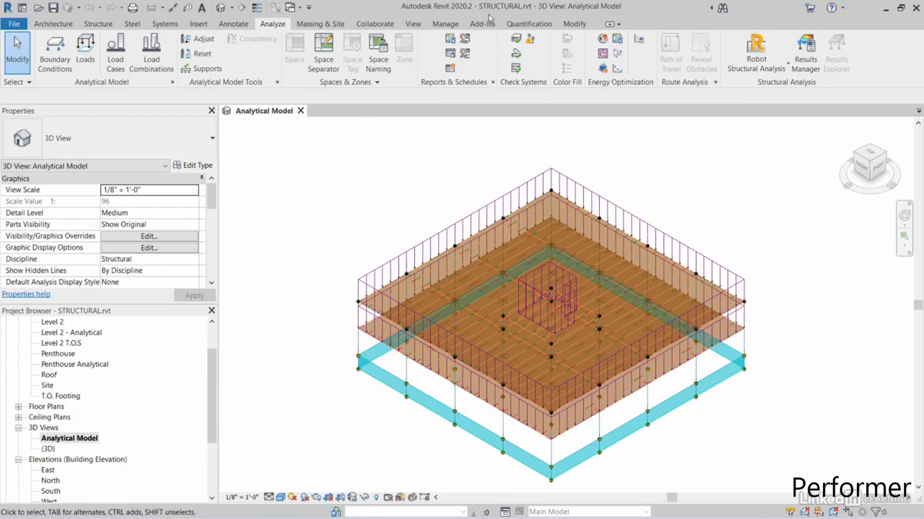
{"action": "middle_click_drag", "start_coordinate": [399, 201], "coordinate": [381, 202]}
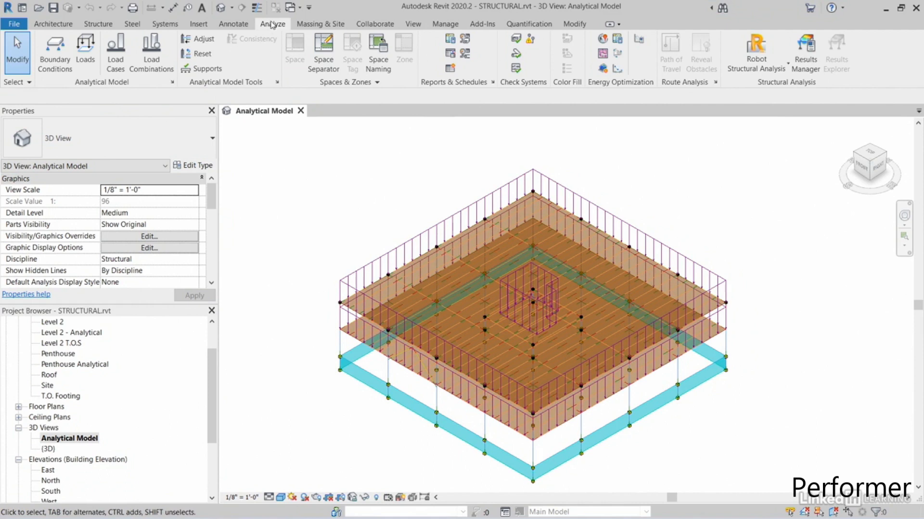
{"action": "left_click", "coordinate": [767, 70]}
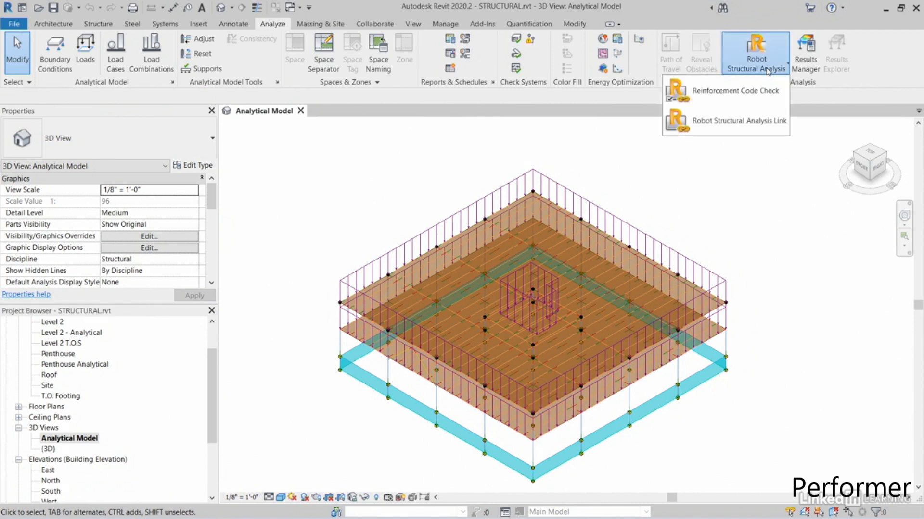
{"action": "left_click", "coordinate": [749, 128]}
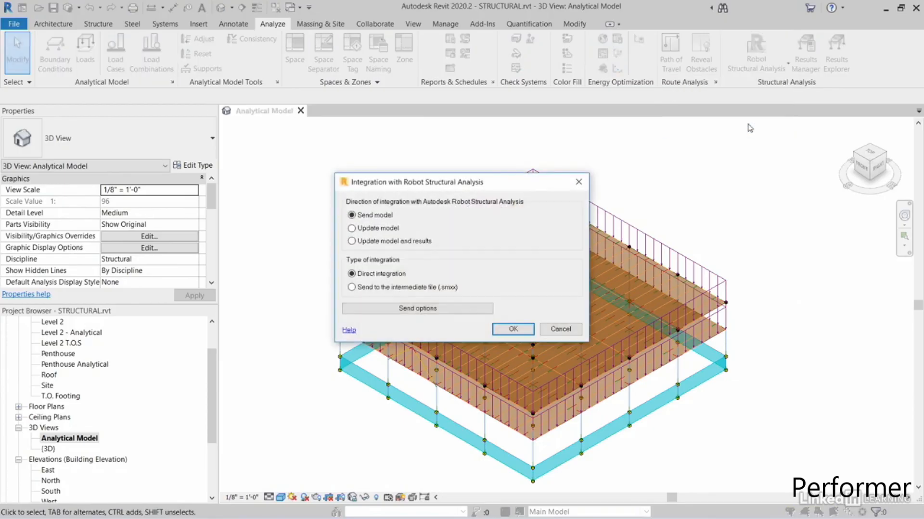
{"action": "left_click_drag", "start_coordinate": [478, 188], "coordinate": [364, 90]}
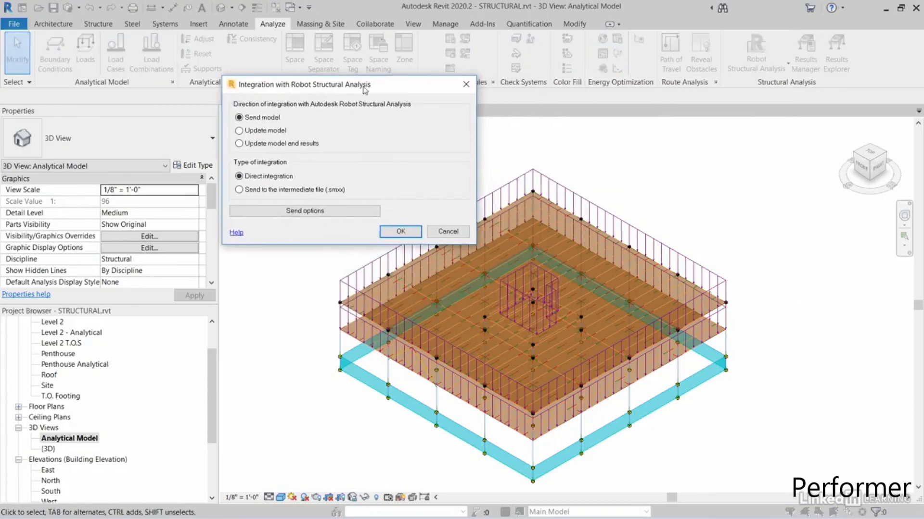
{"action": "left_click", "coordinate": [258, 144]}
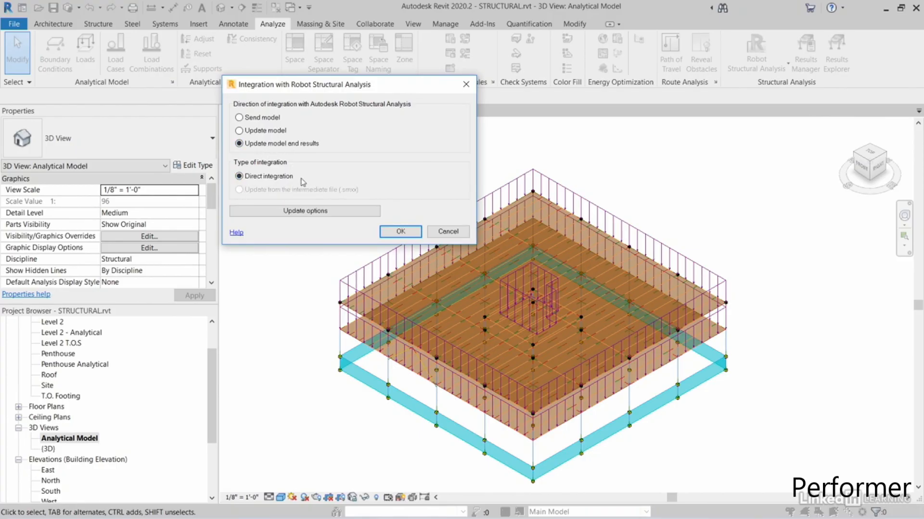
{"action": "left_click", "coordinate": [400, 232]}
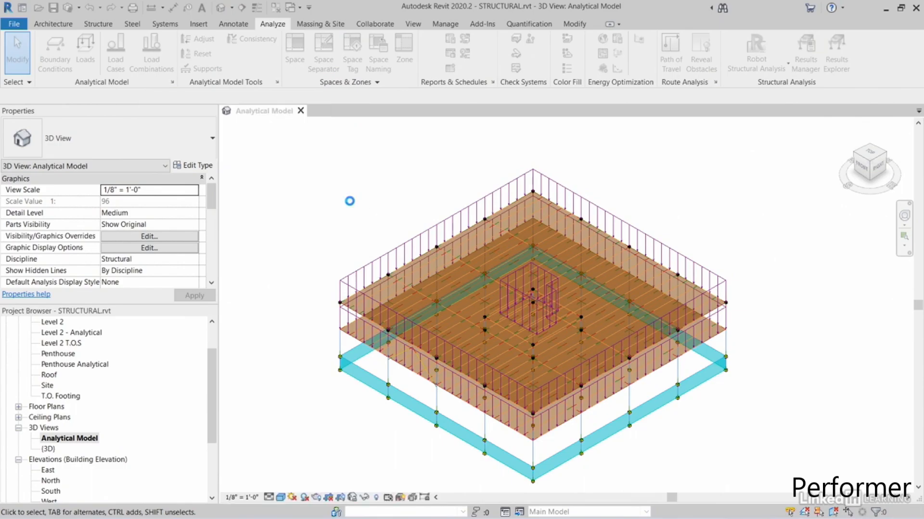
Step: Accept the analysis and required reinforcement results packages for Model1 and skip the warnings report after the update
{"action": "left_click_drag", "start_coordinate": [382, 162], "coordinate": [425, 129]}
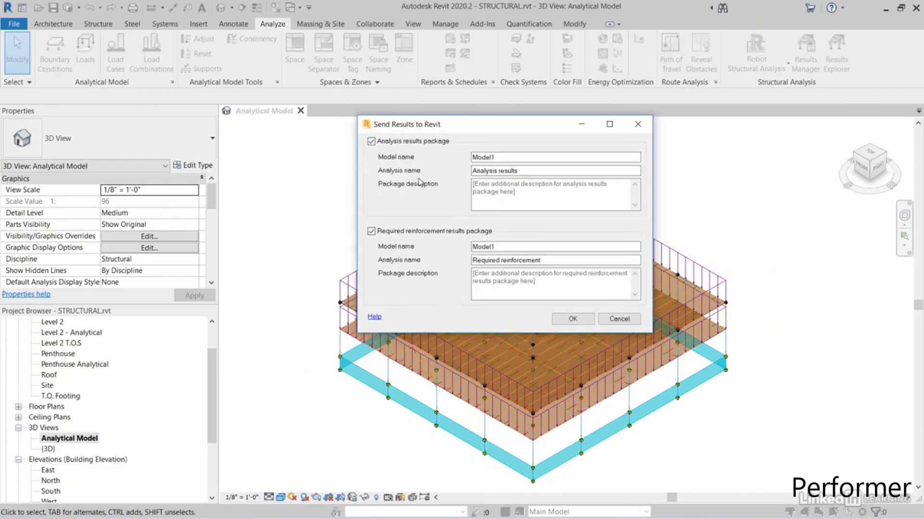
{"action": "left_click", "coordinate": [501, 158]}
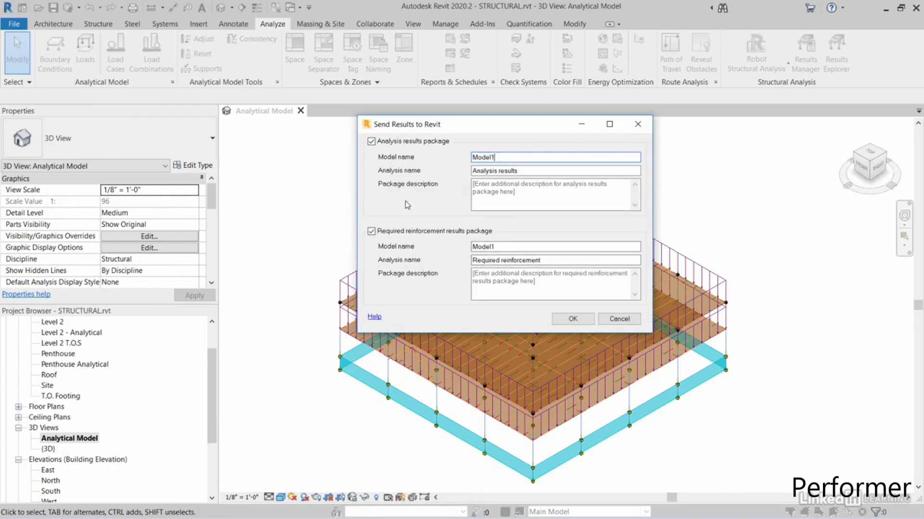
{"action": "left_click", "coordinate": [572, 319]}
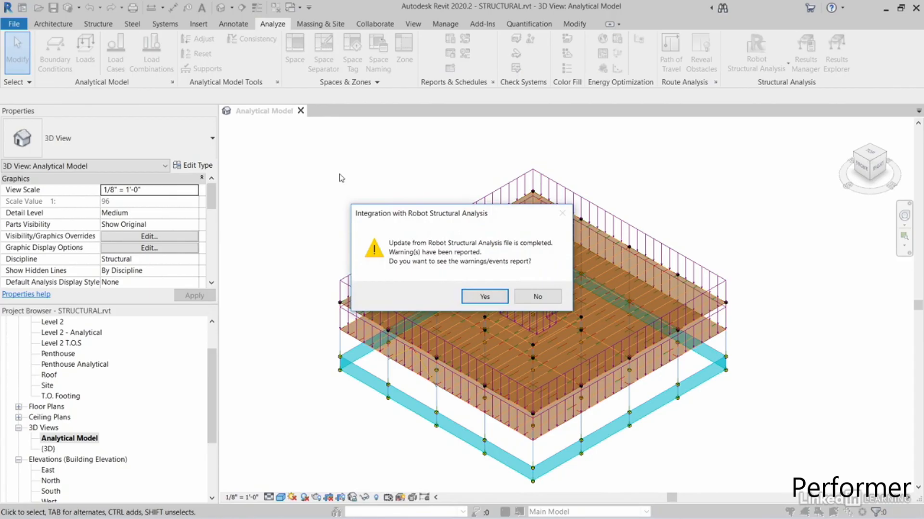
{"action": "left_click", "coordinate": [534, 296]}
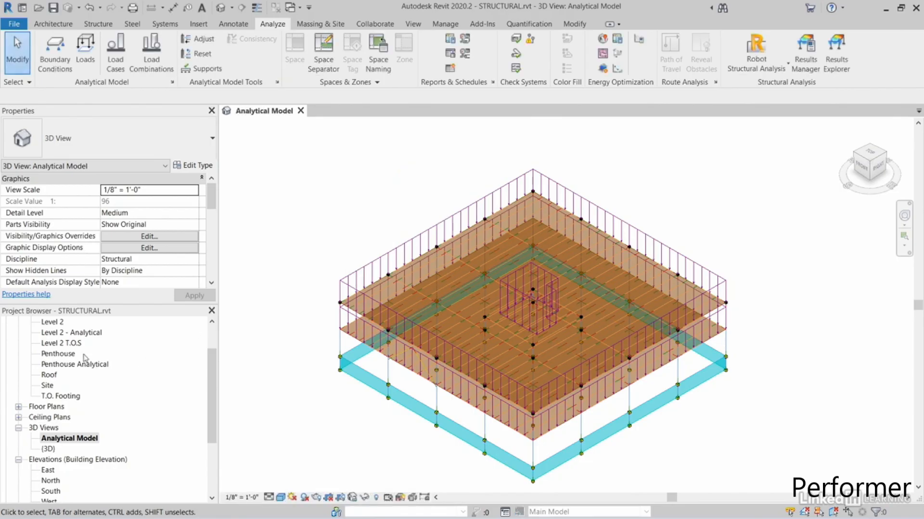
Step: Open the {3D} view and inspect the updated penthouse beams up close and within the whole structure
{"action": "double_click", "coordinate": [47, 449]}
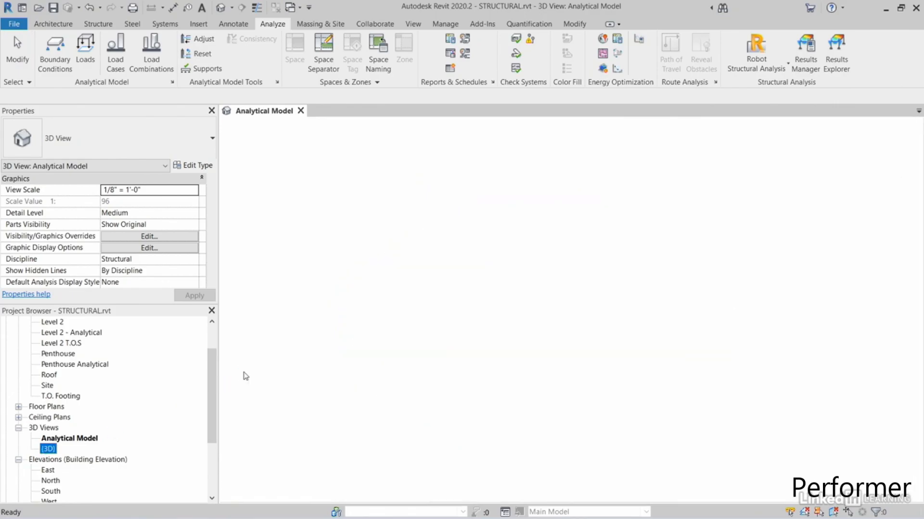
{"action": "middle_click_drag", "start_coordinate": [554, 281], "coordinate": [602, 259], "text": "shift"}
{"action": "scroll", "coordinate": [601, 258], "scroll_direction": "up", "scroll_amount": 10}
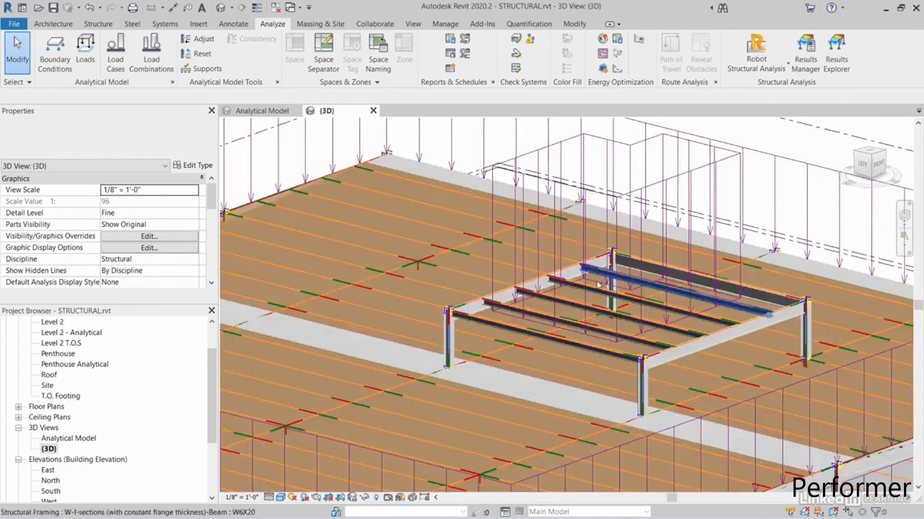
{"action": "scroll", "coordinate": [435, 281], "scroll_direction": "down", "scroll_amount": 5}
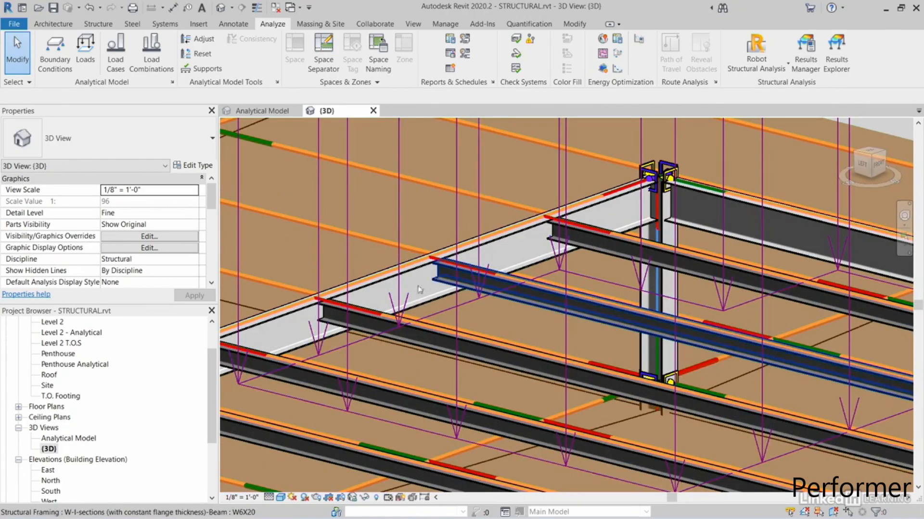
{"action": "scroll", "coordinate": [375, 299], "scroll_direction": "down", "scroll_amount": 10}
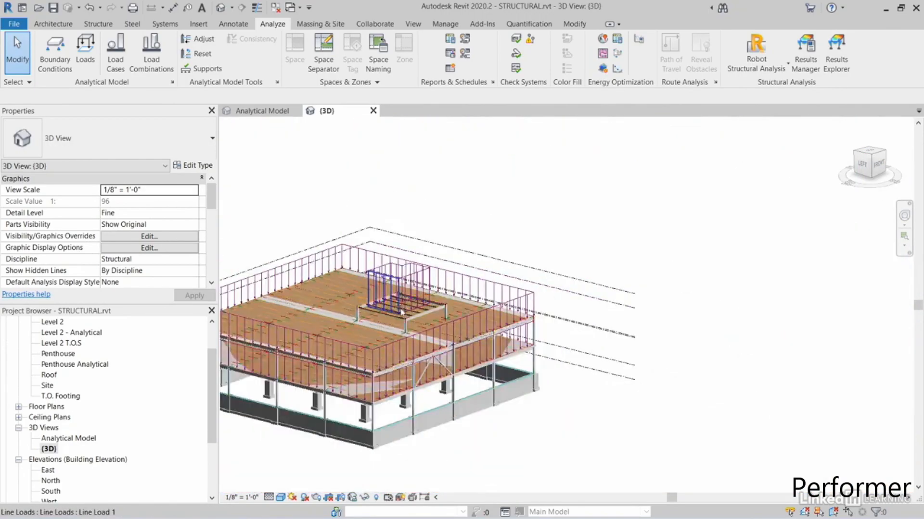
{"action": "scroll", "coordinate": [401, 318], "scroll_direction": "up", "scroll_amount": 6}
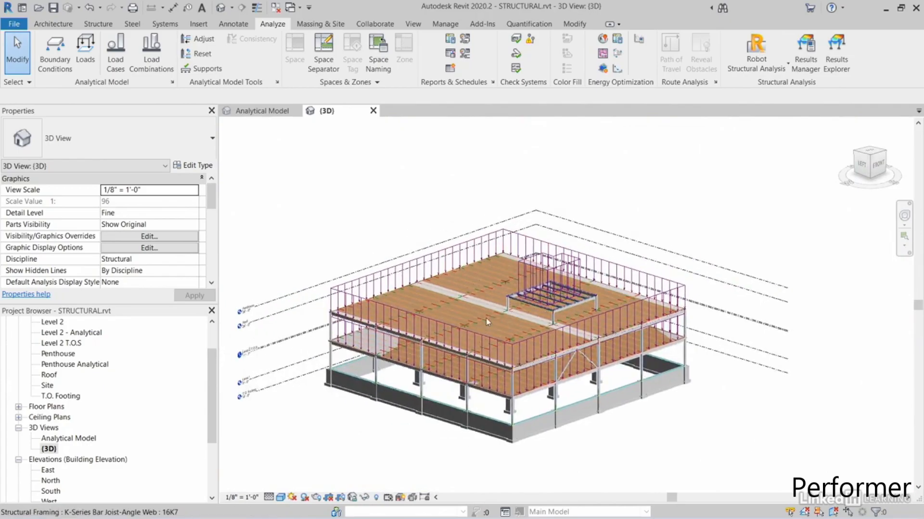
{"action": "middle_click_drag", "start_coordinate": [510, 308], "coordinate": [521, 299]}
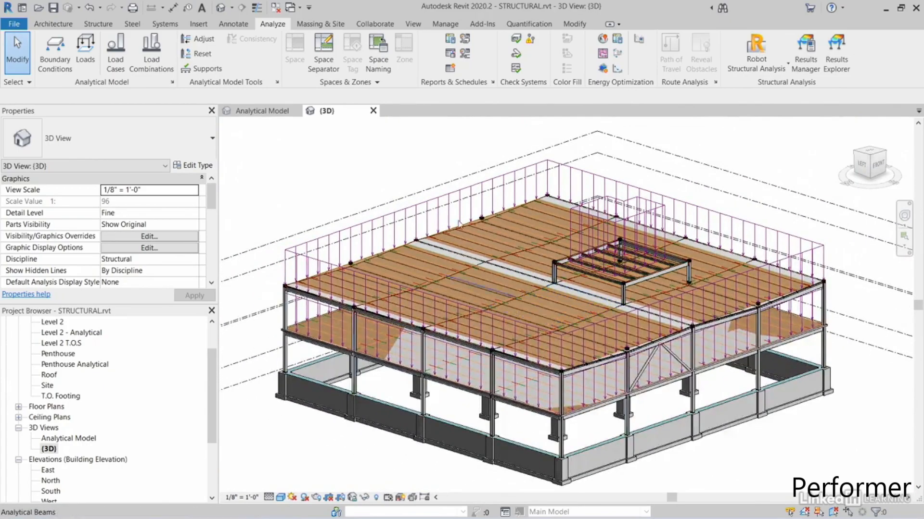
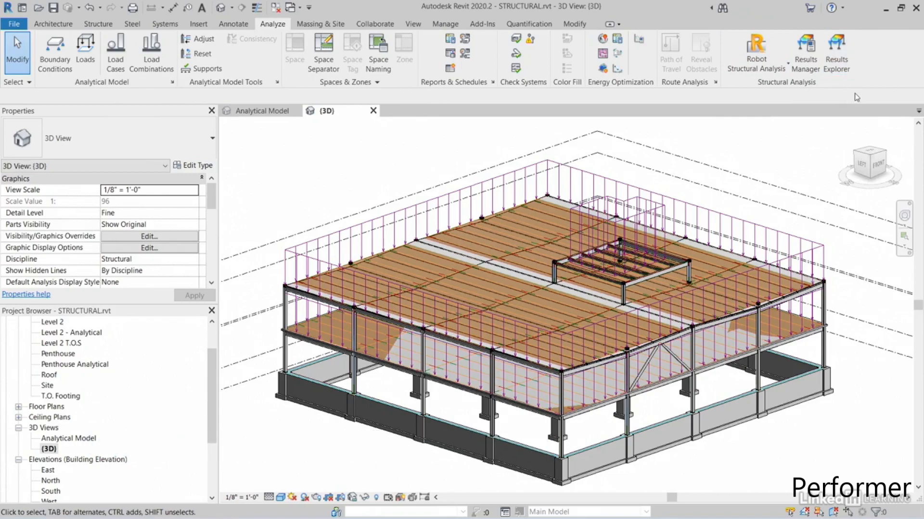
Step: Explore the Model1 analysis results package, display the deformation on the 3D model, and close the Results Manager
{"action": "left_click", "coordinate": [804, 50]}
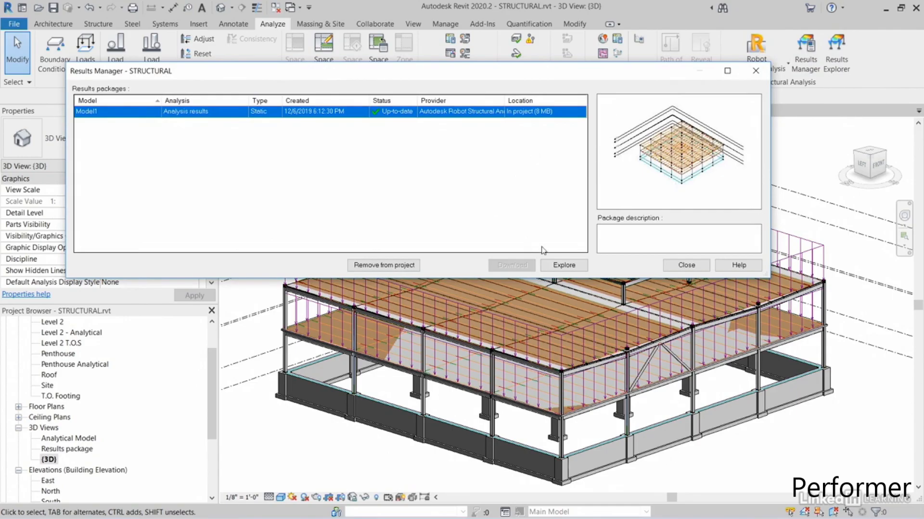
{"action": "left_click", "coordinate": [564, 266]}
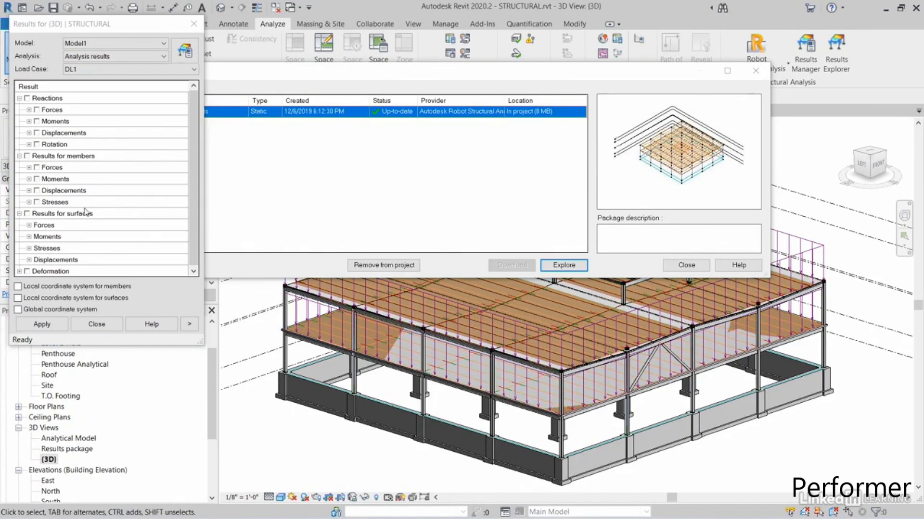
{"action": "scroll", "coordinate": [96, 199], "scroll_direction": "down", "scroll_amount": 1}
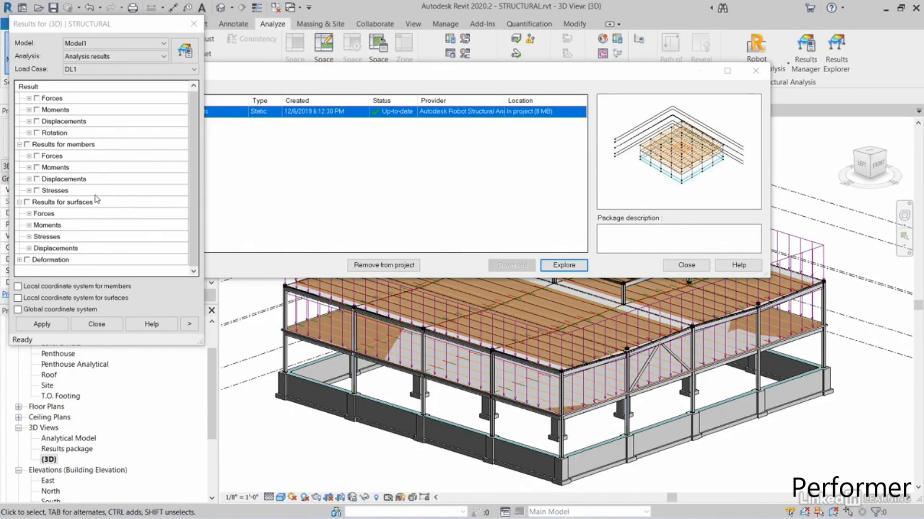
{"action": "left_click", "coordinate": [27, 260]}
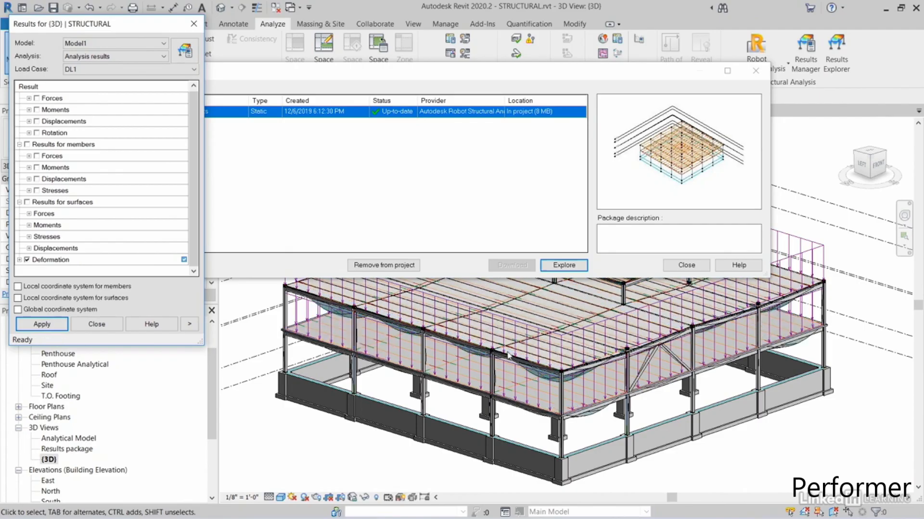
{"action": "middle_click_drag", "start_coordinate": [507, 356], "coordinate": [607, 413], "text": "shift"}
{"action": "scroll", "coordinate": [544, 337], "scroll_direction": "down", "scroll_amount": 1}
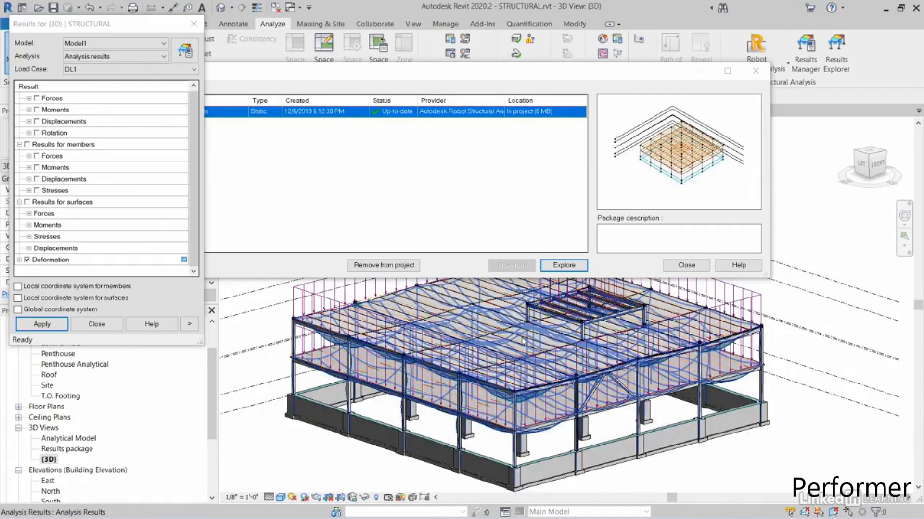
{"action": "middle_click_drag", "start_coordinate": [525, 378], "coordinate": [495, 433], "text": "shift"}
{"action": "scroll", "coordinate": [501, 396], "scroll_direction": "up", "scroll_amount": 4}
{"action": "scroll", "coordinate": [467, 385], "scroll_direction": "down", "scroll_amount": 4}
{"action": "scroll", "coordinate": [470, 384], "scroll_direction": "down", "scroll_amount": 2}
{"action": "left_click", "coordinate": [756, 71]}
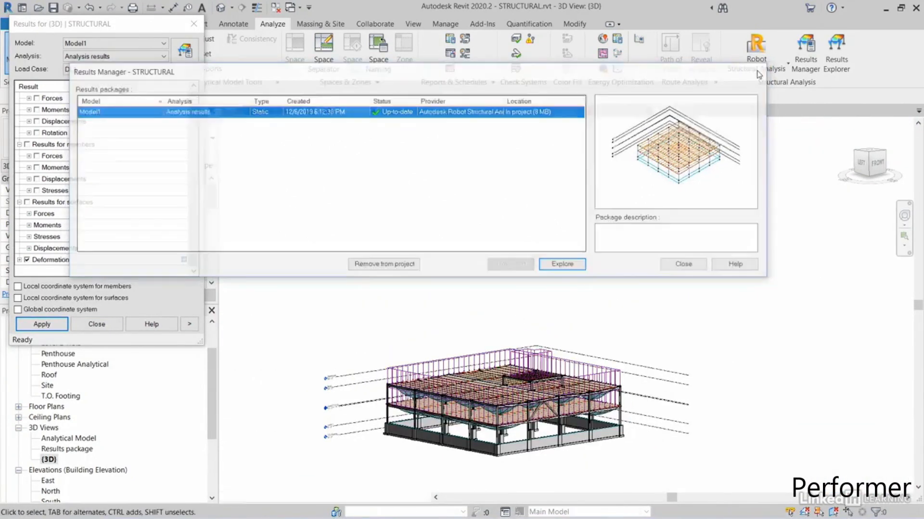
{"action": "middle_click_drag", "start_coordinate": [443, 302], "coordinate": [446, 322], "text": "shift"}
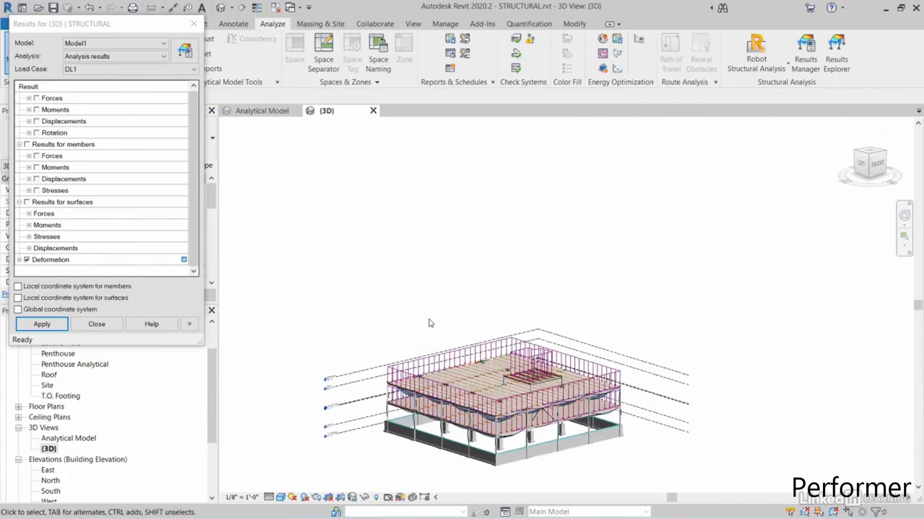
Step: Add the results for surfaces to the displayed deformation and inspect the roof edge in the 3D view
{"action": "left_click", "coordinate": [26, 203]}
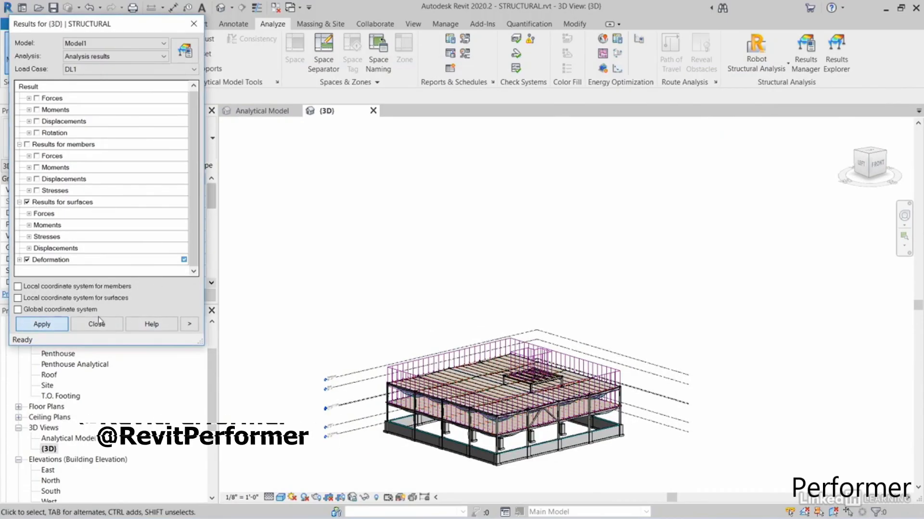
{"action": "left_click", "coordinate": [42, 324]}
{"action": "middle_click_drag", "start_coordinate": [525, 408], "coordinate": [519, 421], "text": "shift"}
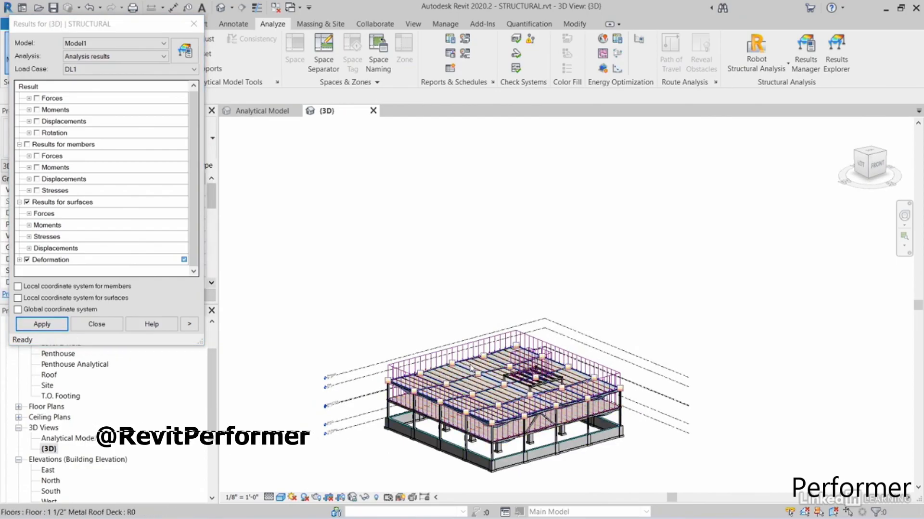
{"action": "scroll", "coordinate": [470, 367], "scroll_direction": "up", "scroll_amount": 10}
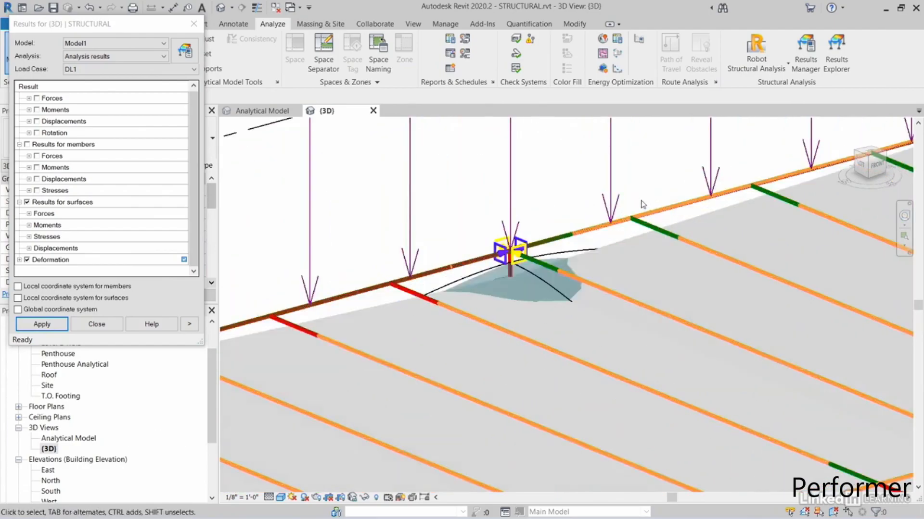
{"action": "scroll", "coordinate": [641, 201], "scroll_direction": "up", "scroll_amount": 4}
{"action": "scroll", "coordinate": [449, 299], "scroll_direction": "down", "scroll_amount": 2}
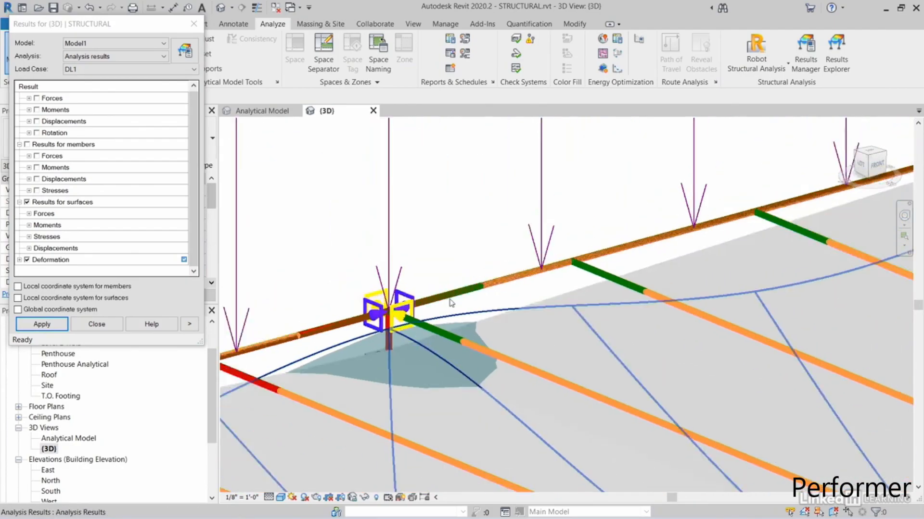
{"action": "scroll", "coordinate": [449, 299], "scroll_direction": "down", "scroll_amount": 8}
{"action": "middle_click_drag", "start_coordinate": [438, 323], "coordinate": [349, 183], "text": "shift"}
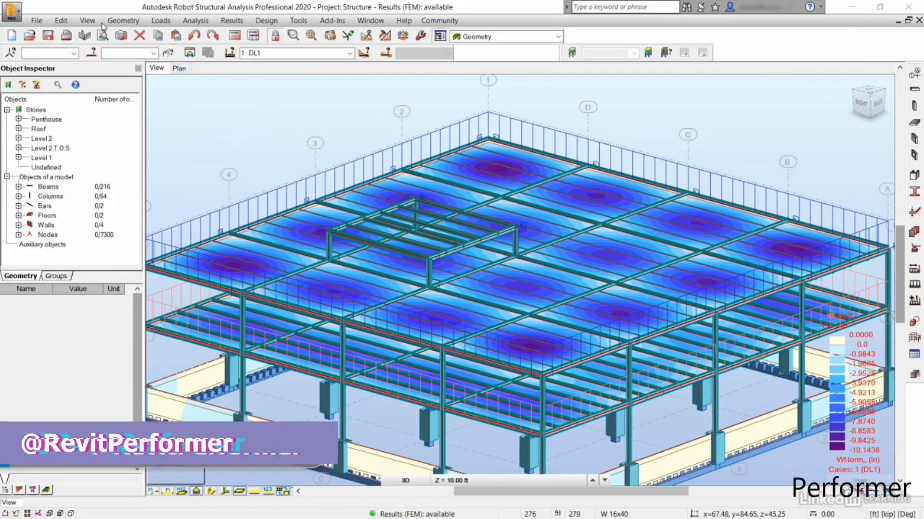
Step: In Robot, save the project as Structure.rtd in ROBOT (*.rtd) format in the Exercise Files folder, replacing the existing file
{"action": "left_click", "coordinate": [38, 22]}
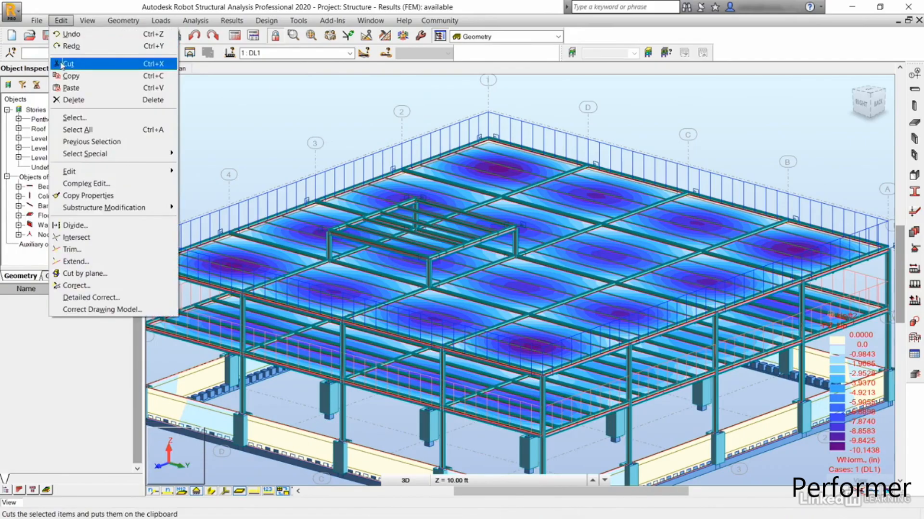
{"action": "left_click", "coordinate": [53, 76]}
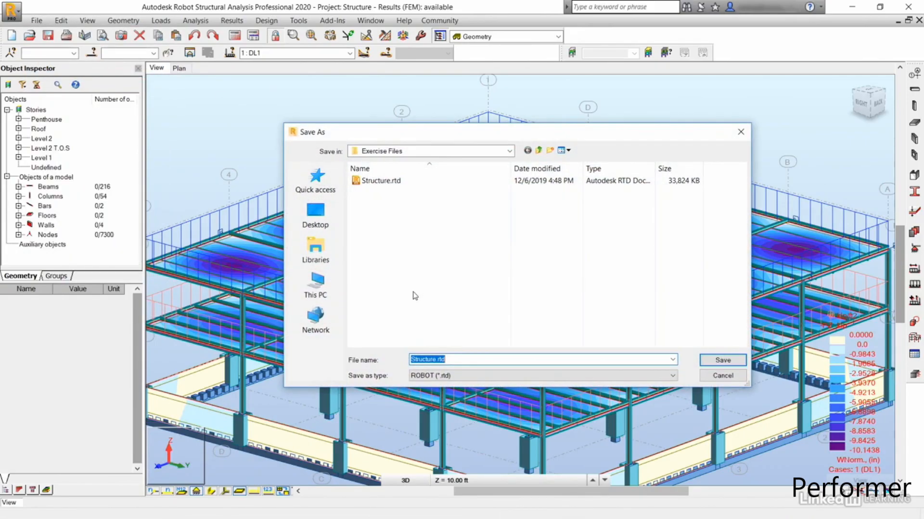
{"action": "left_click", "coordinate": [443, 375]}
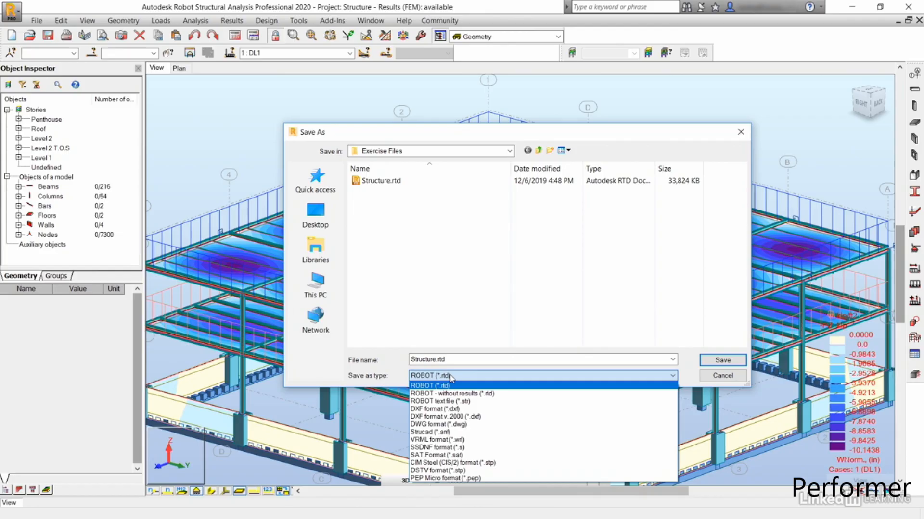
{"action": "left_click", "coordinate": [435, 377]}
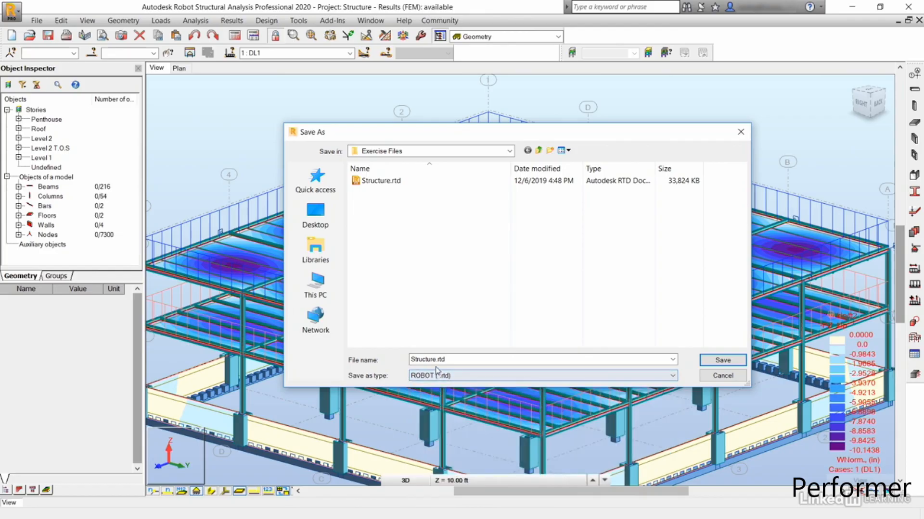
{"action": "left_click", "coordinate": [384, 183]}
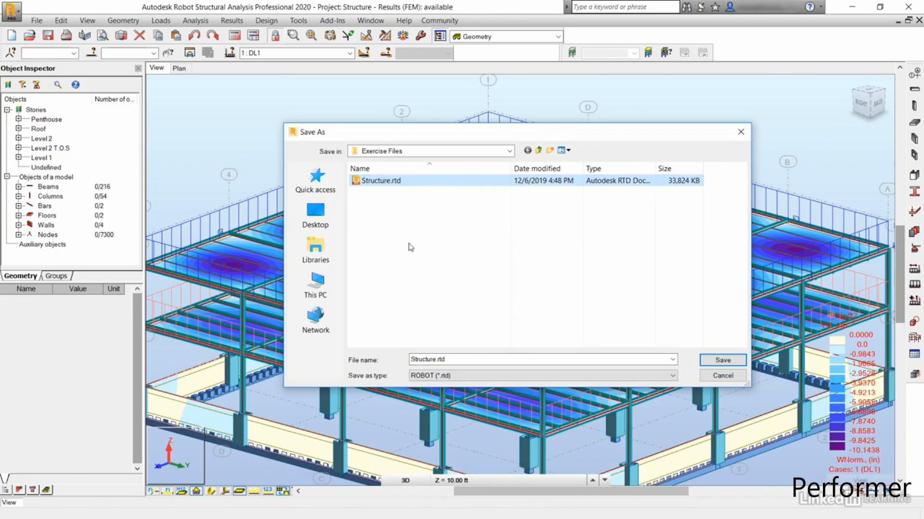
{"action": "left_click", "coordinate": [719, 362]}
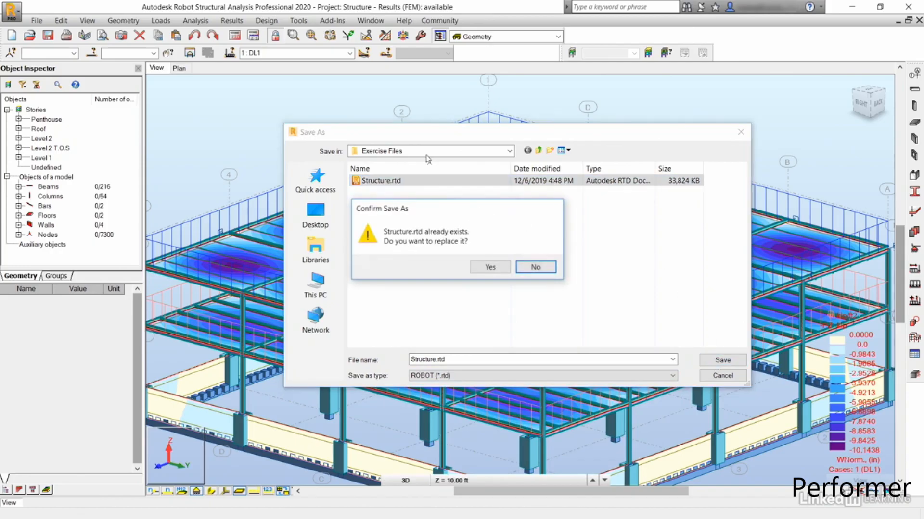
{"action": "left_click", "coordinate": [489, 267]}
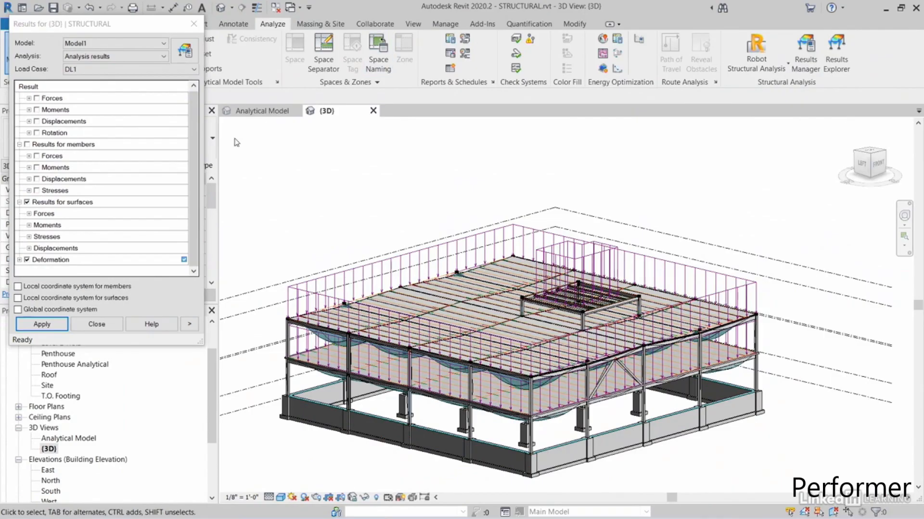
Step: In Revit, close the structural results window and examine the Robot Structural Analysis Link's update options for Update model, cancelling the integration
{"action": "left_click", "coordinate": [193, 23]}
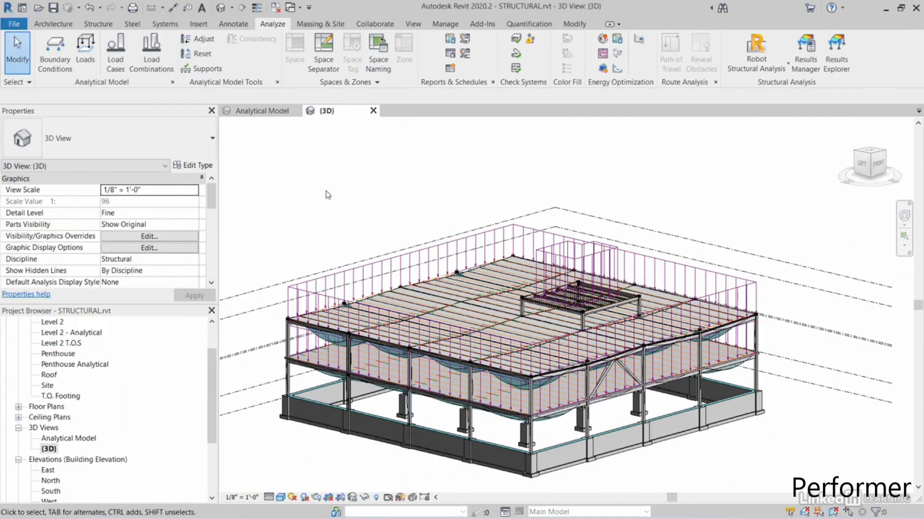
{"action": "left_click", "coordinate": [766, 68]}
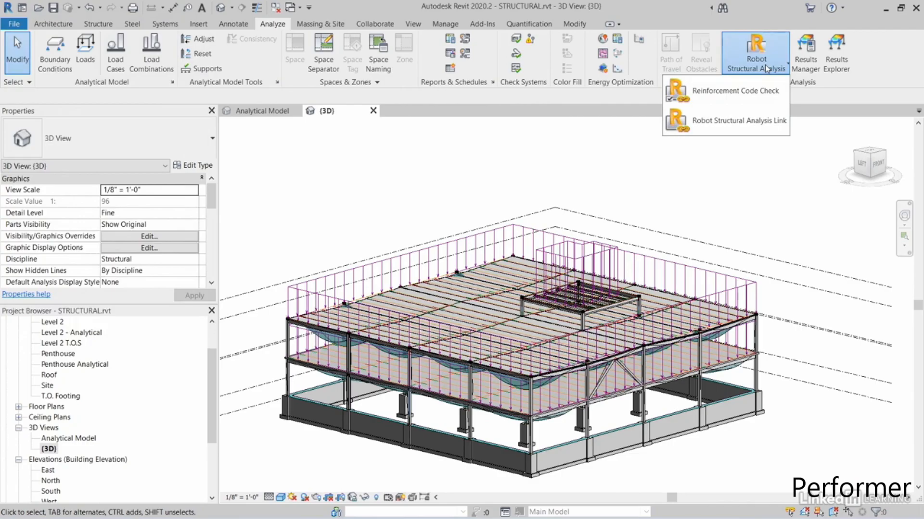
{"action": "left_click", "coordinate": [725, 127]}
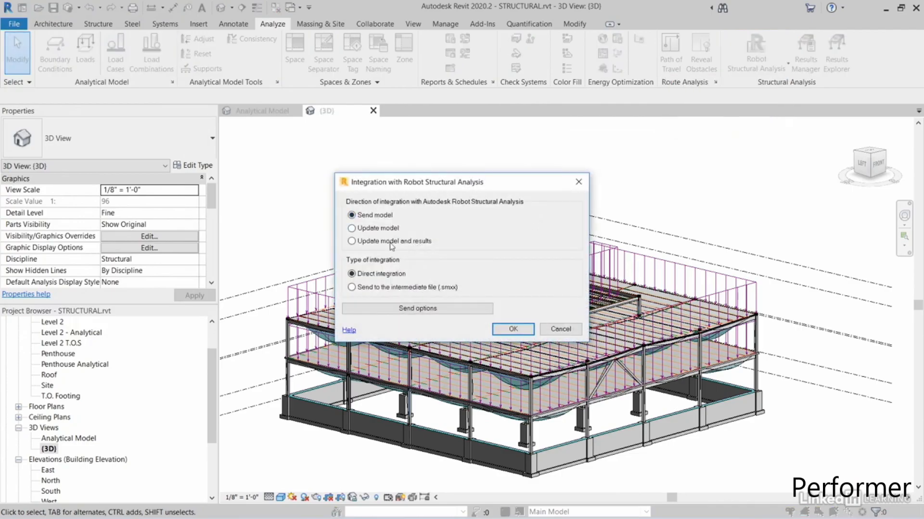
{"action": "left_click", "coordinate": [380, 228]}
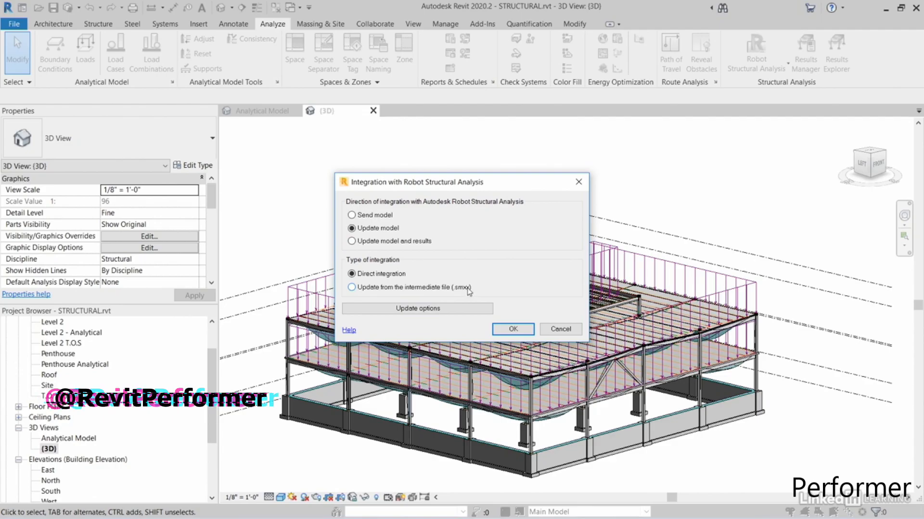
{"action": "left_click", "coordinate": [435, 309]}
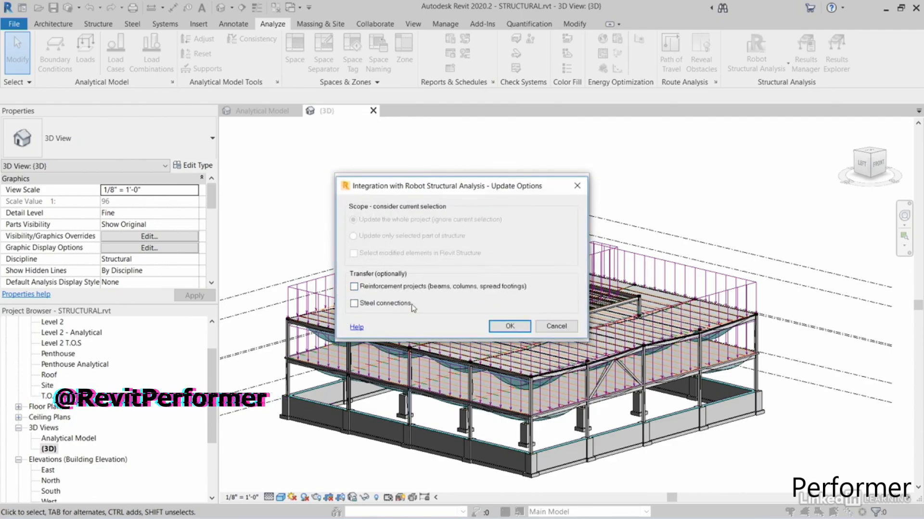
{"action": "left_click", "coordinate": [555, 326]}
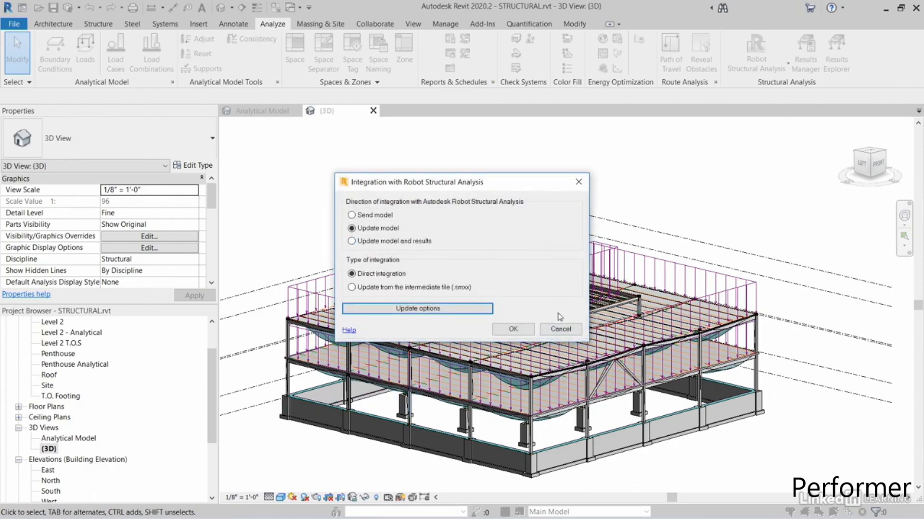
{"action": "left_click", "coordinate": [560, 330]}
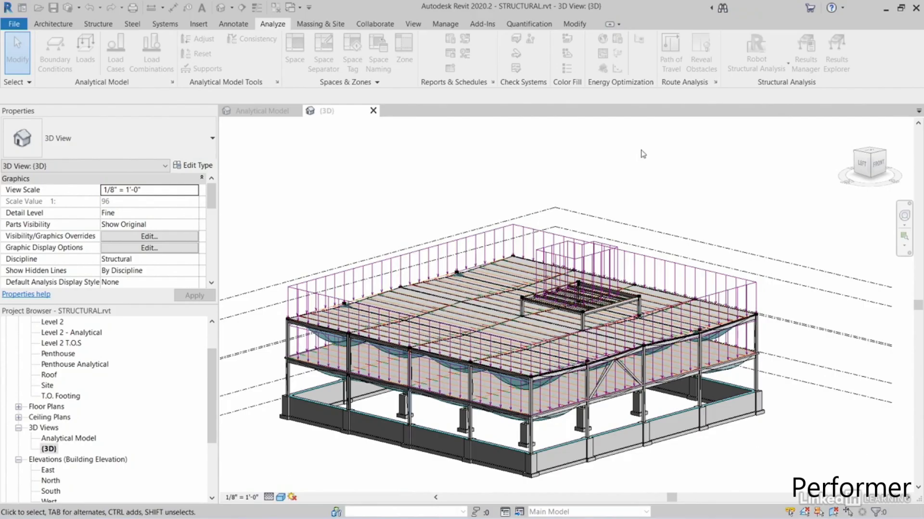